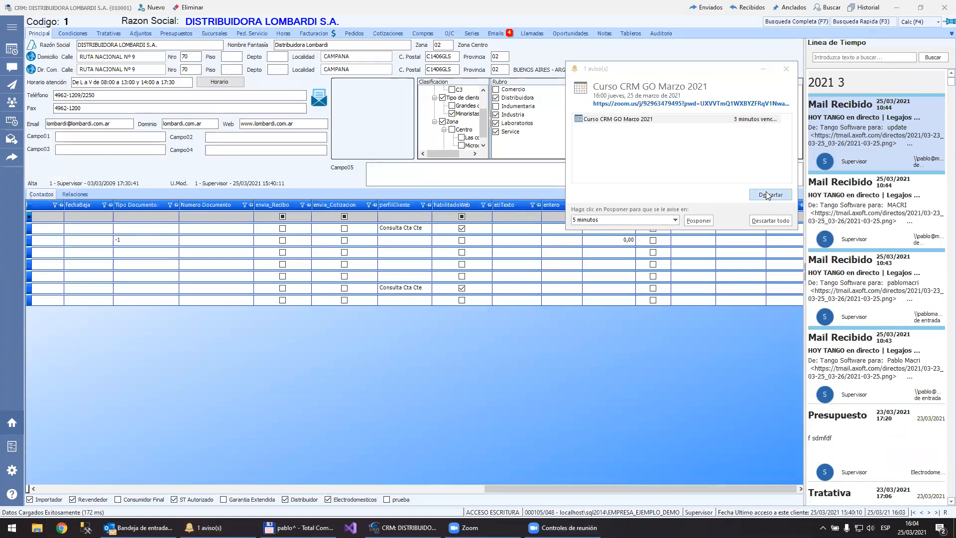
Step: Open the service orders of DISTRIBUIDORA LOMBARDI S.A. and start a new service order
left_click(234, 528)
left_click(692, 88)
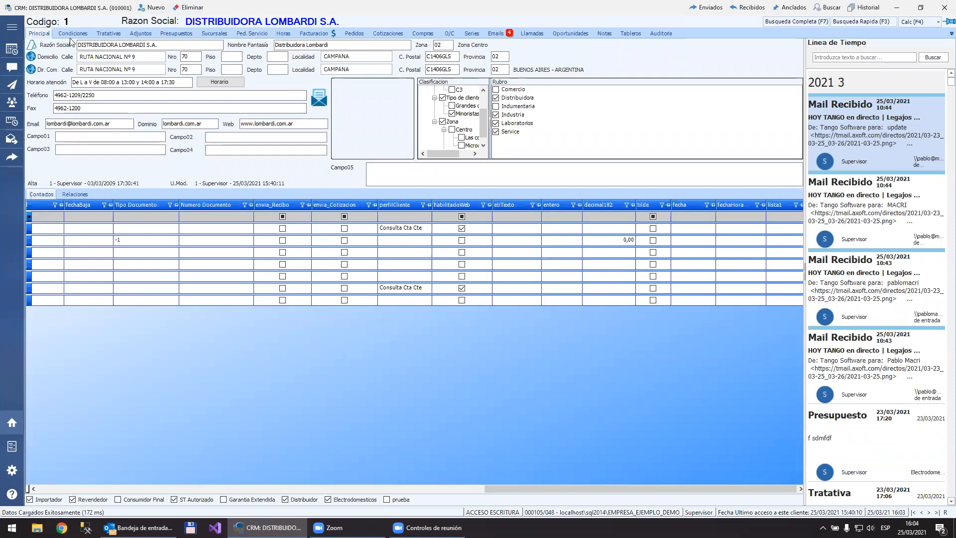
left_click(258, 33)
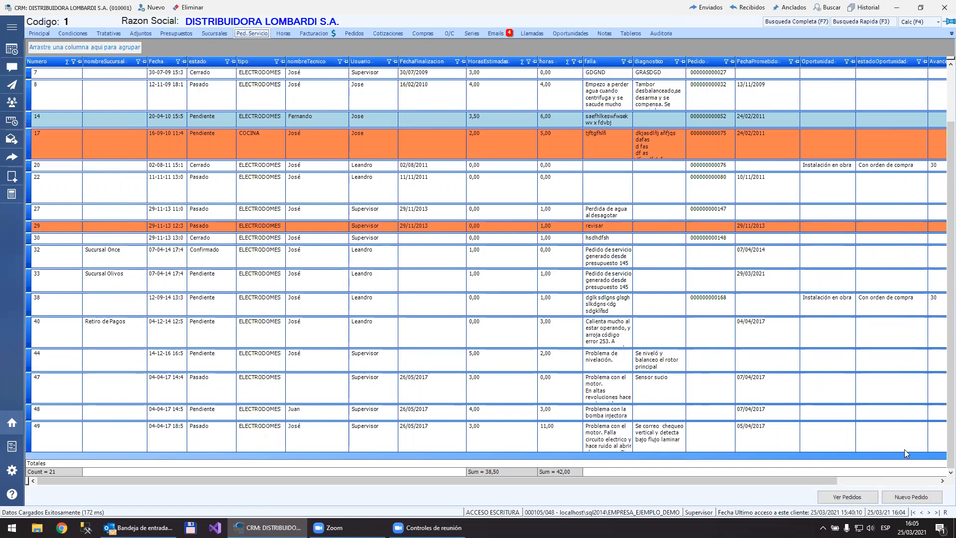
left_click(880, 481)
left_click_drag(880, 482, 632, 482)
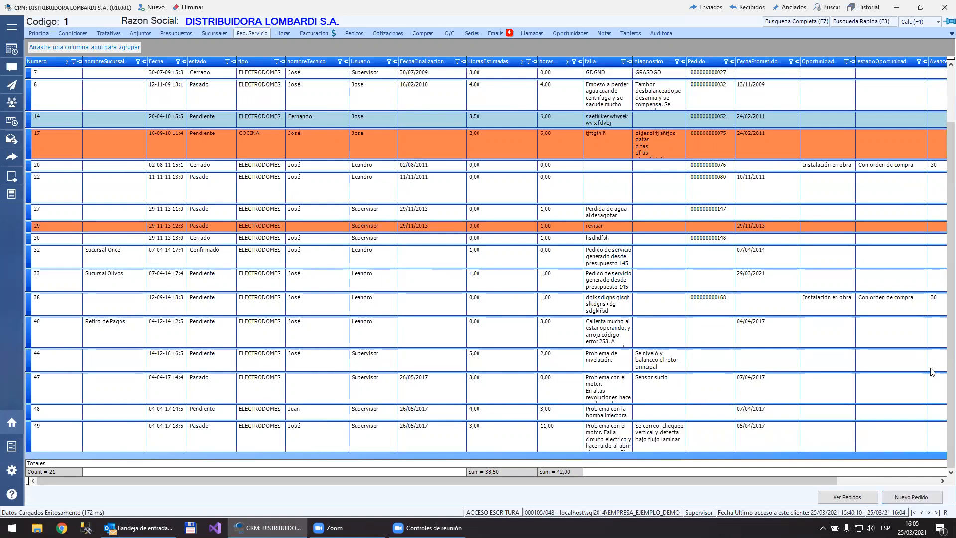
left_click(12, 176)
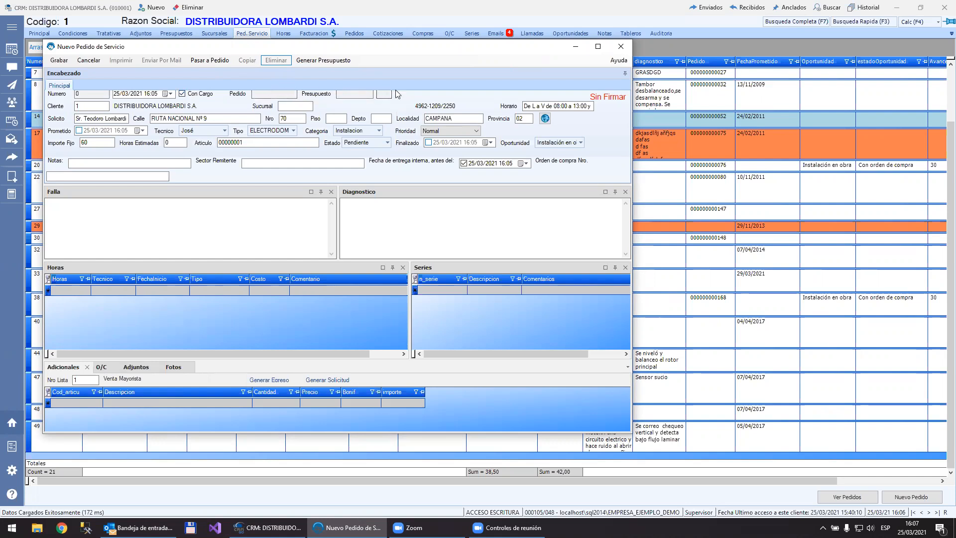
Step: Look up the customer's branches and assign branch 3, Retiro de Pagos, to the new service order
left_click(295, 103)
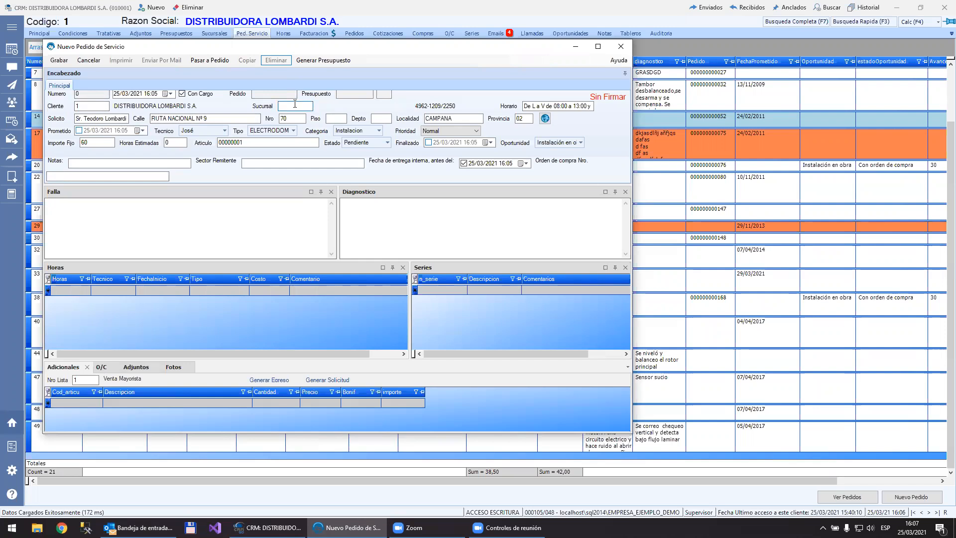
type(".")
key("Down")
key("Down")
key("Down")
key("Up")
key("Up")
key("Up")
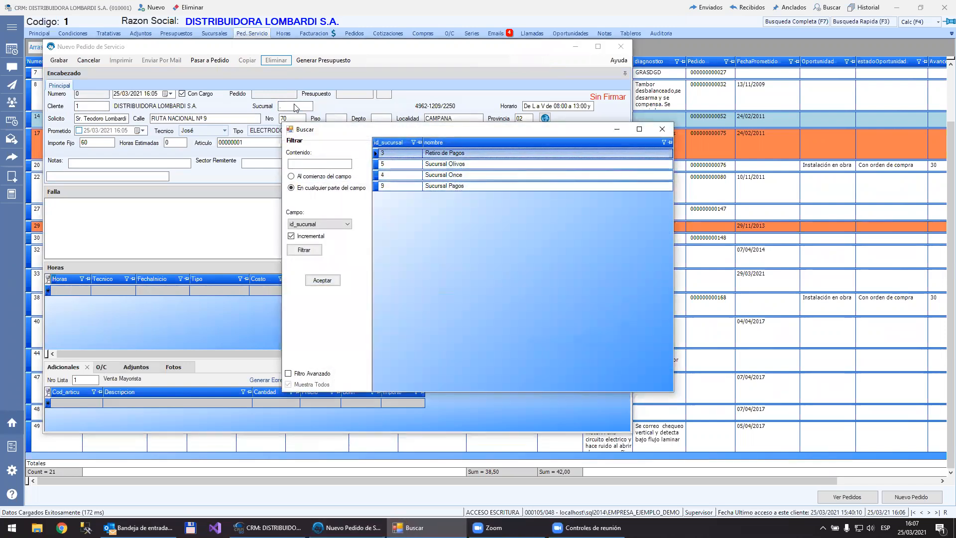
key("Return")
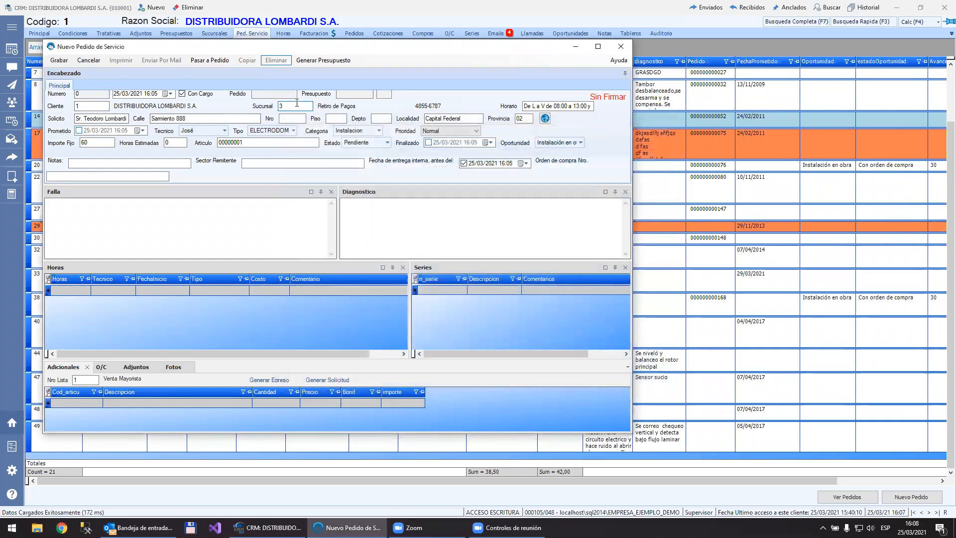
Step: Replace the last digit of the service order's street address with 9
left_click(198, 119)
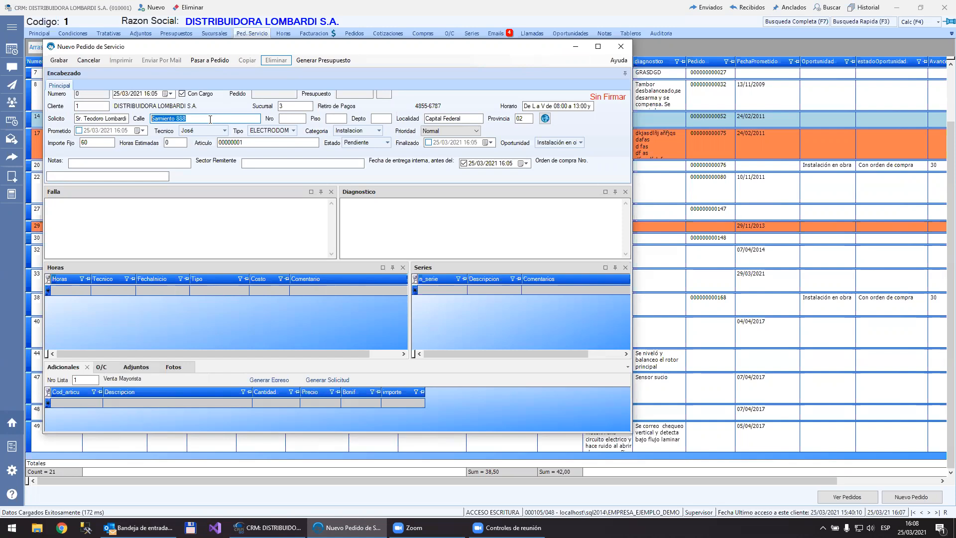
left_click(293, 105)
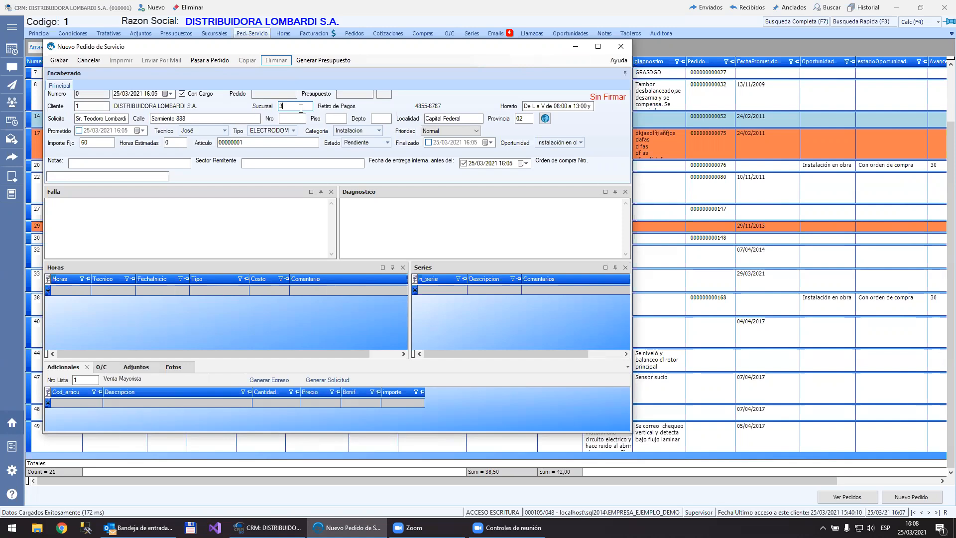
left_click(206, 119)
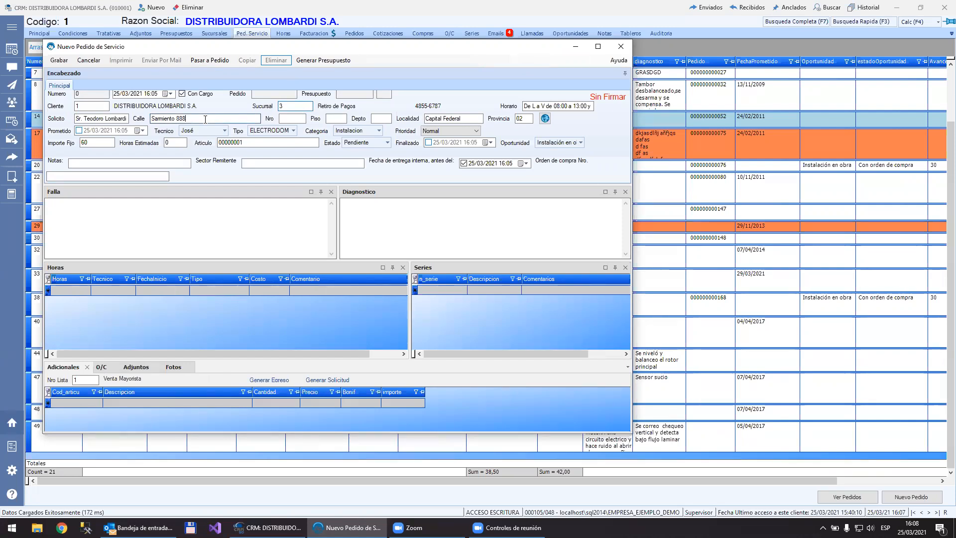
key("BackSpace")
type("9")
Step: Clear the requester field and pick the first contact from the customer's contact list
left_click(115, 118)
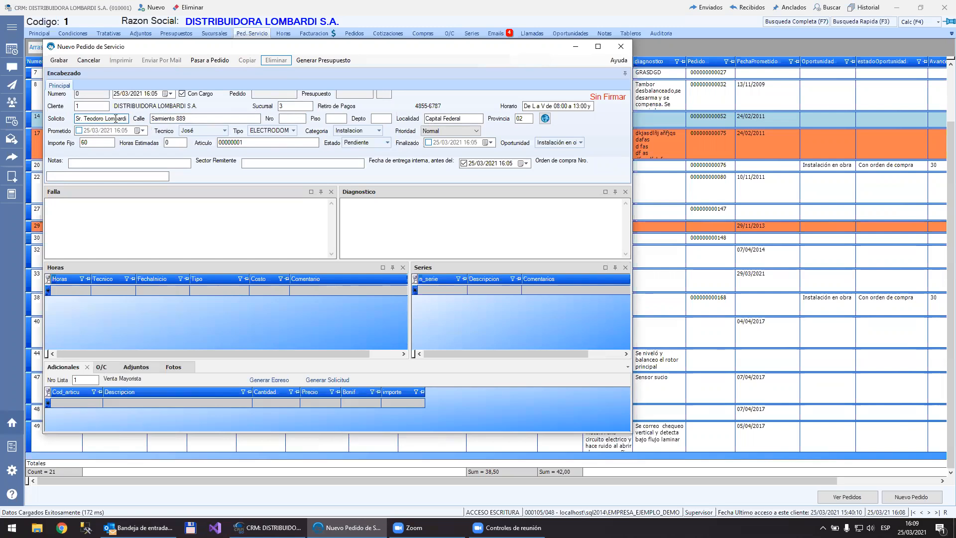
key("ctrl+a")
key("Delete")
key("Return")
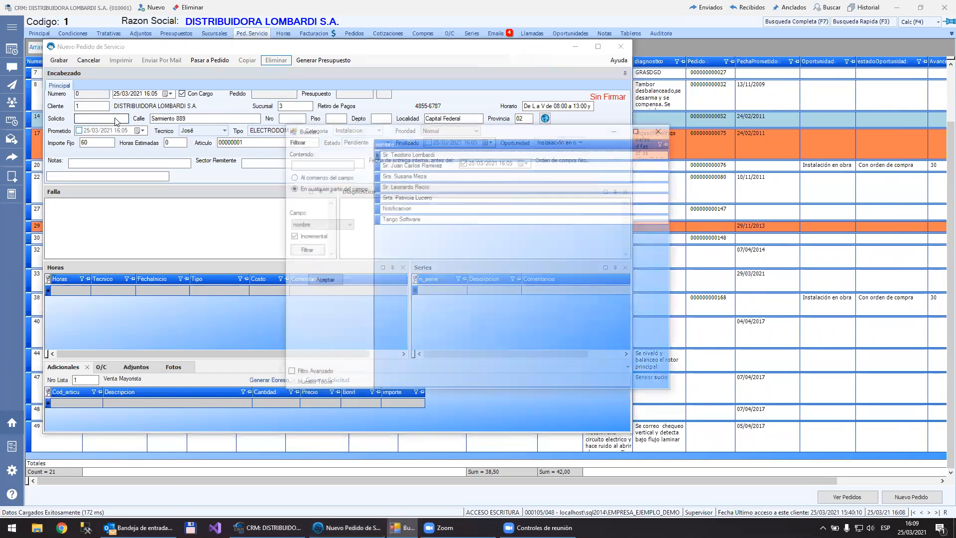
key("Down")
key("Down")
key("Down")
key("Down")
key("Down")
key("Down")
key("Up")
key("Up")
key("Up")
key("Up")
key("Up")
key("Up")
key("Return")
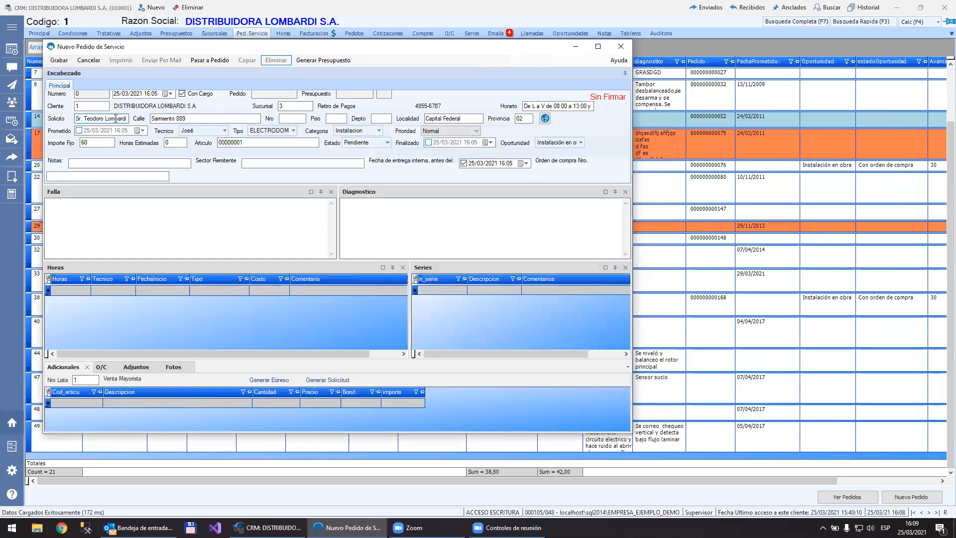
Step: Replace the requester's first name in the service order, keeping the title and surname
key("ctrl+shift+Left")
key("ctrl+shift+Left")
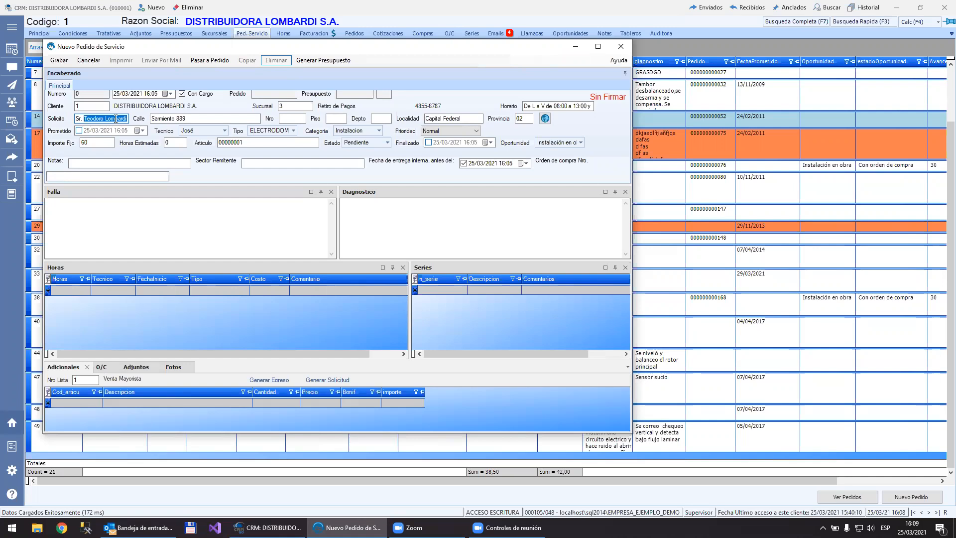
key("Left")
key("ctrl+shift+Right")
type("jose")
type("J")
Step: View the service order's address on the map and return to the order
left_click(545, 119)
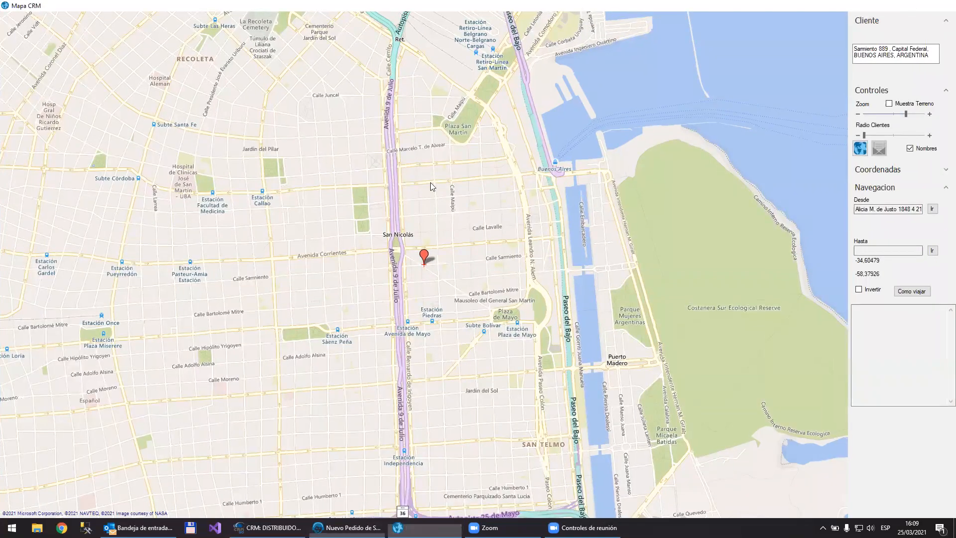
key("Escape")
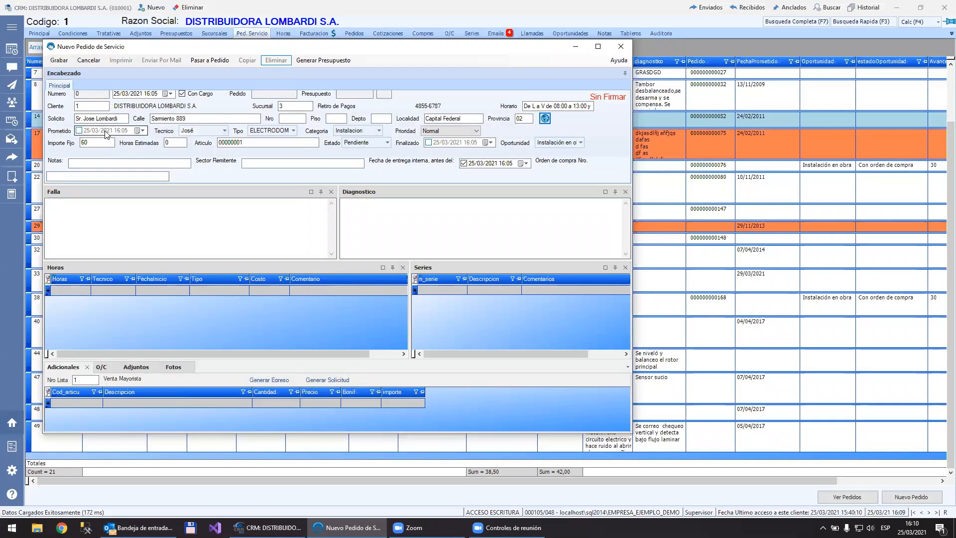
Step: Set the service order's technician to the blank option so that nobody is assigned
left_click(189, 133)
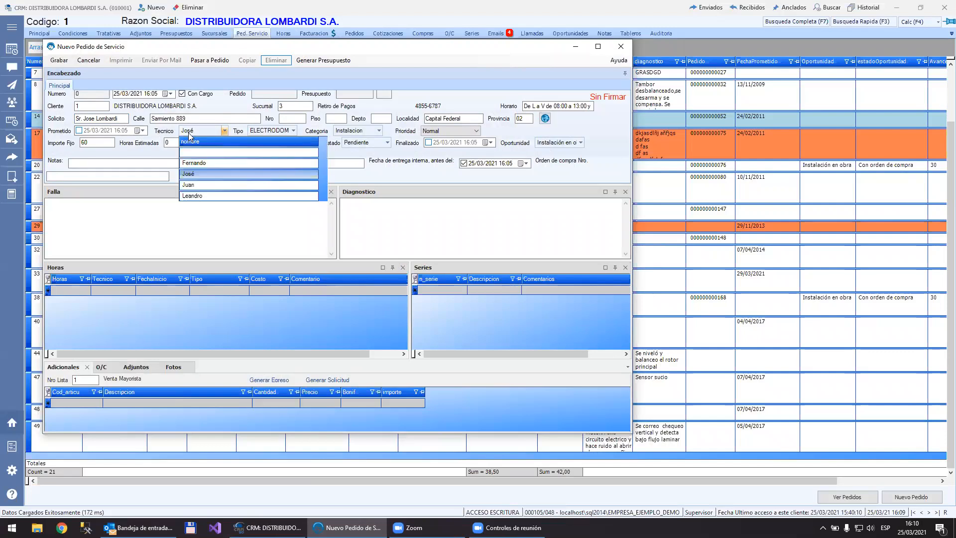
left_click(198, 153)
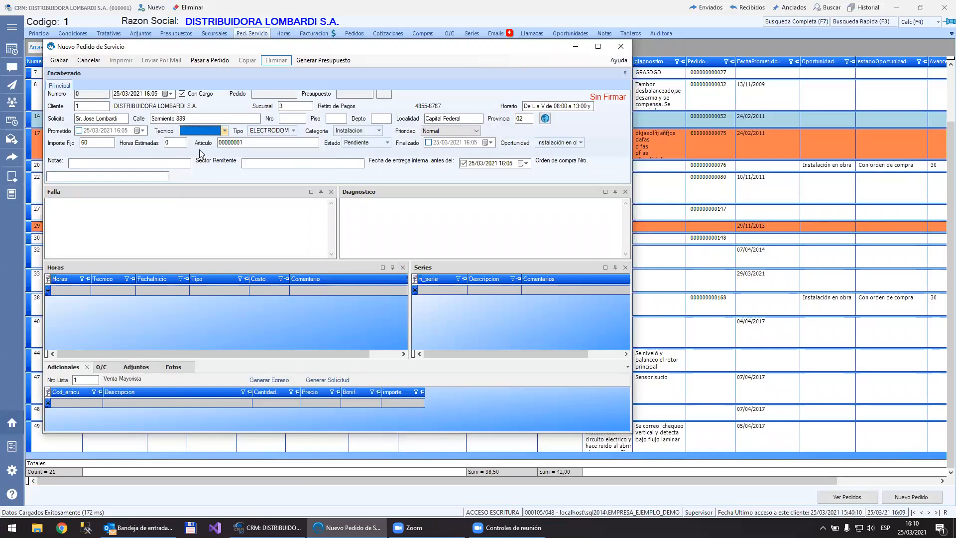
left_click(217, 130)
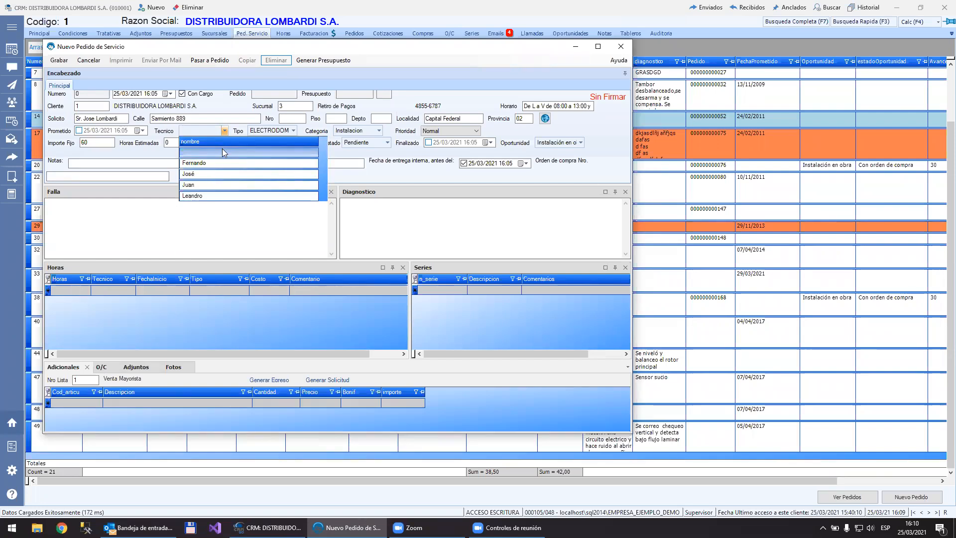
left_click(221, 152)
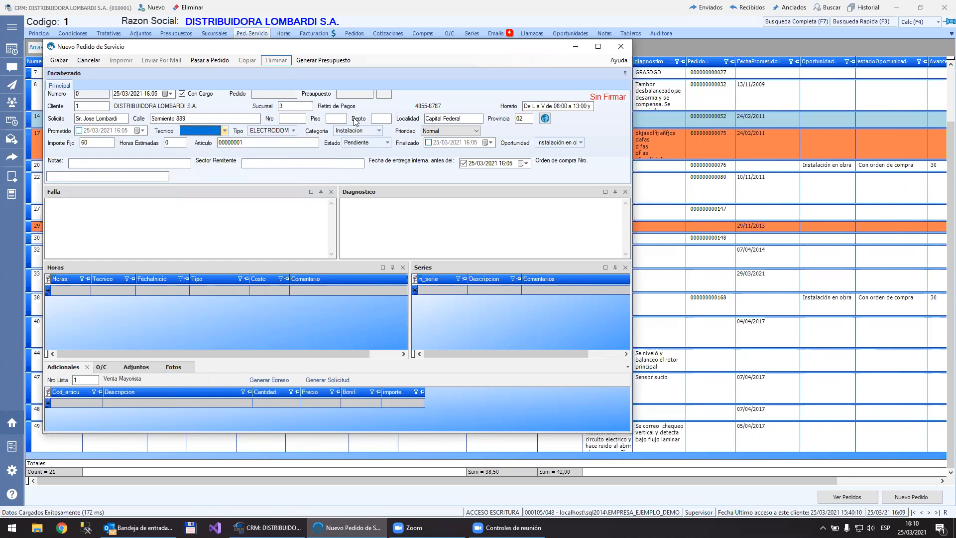
Step: Review the available options for the service order's type and category
left_click(282, 132)
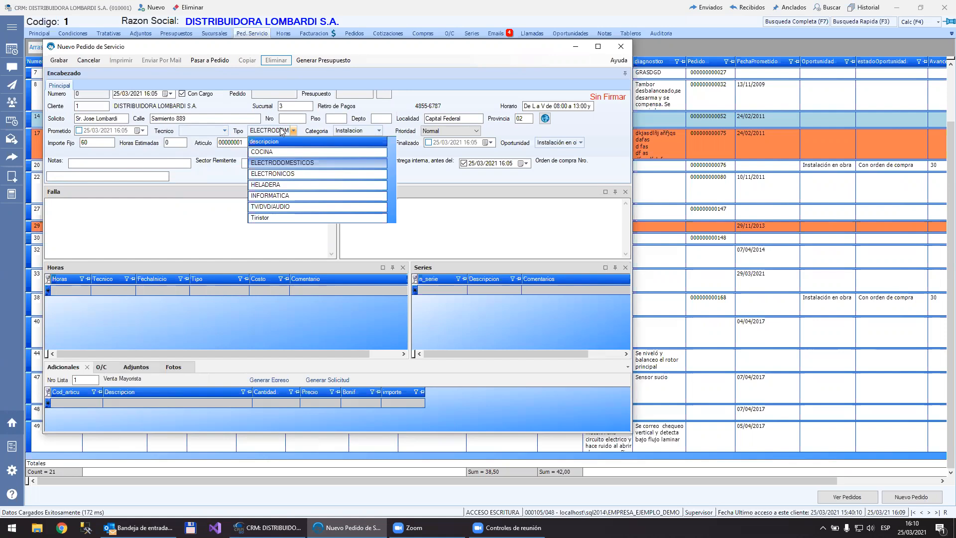
left_click(282, 131)
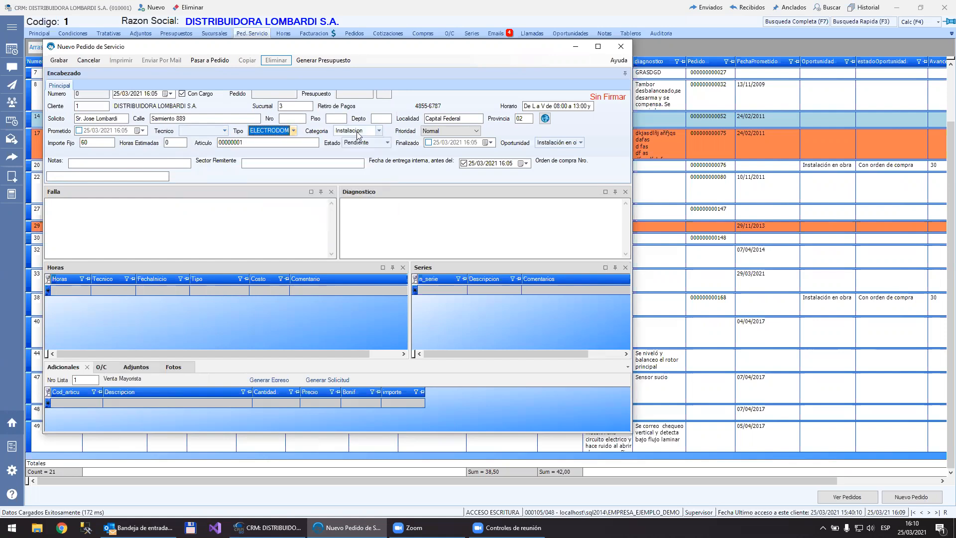
left_click(358, 133)
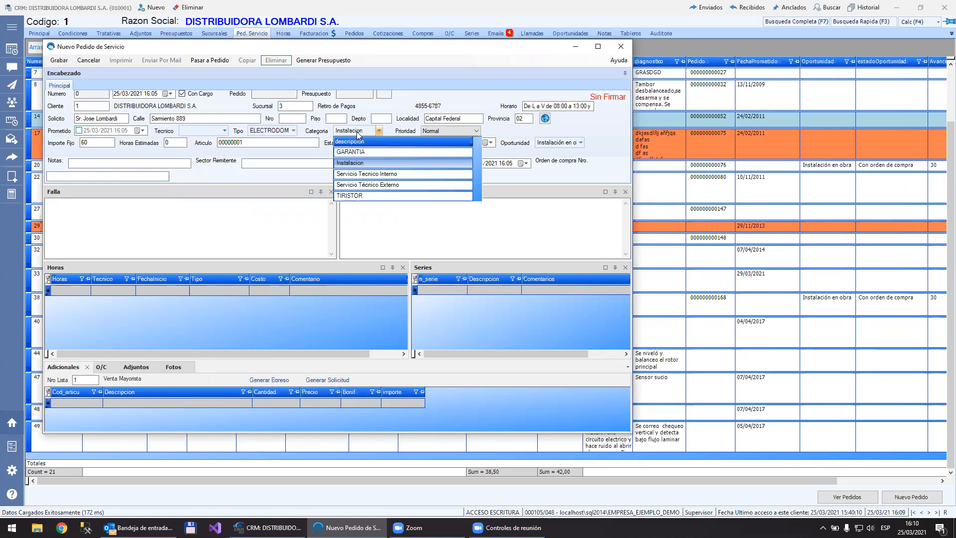
left_click(358, 133)
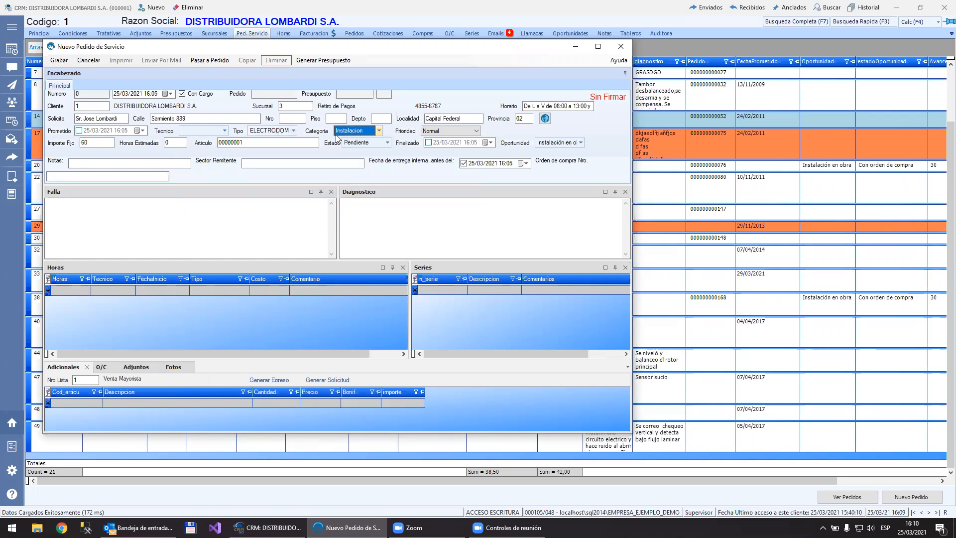
Step: View the service order category record in the configuration, close it and return to the new order
left_click(9, 474)
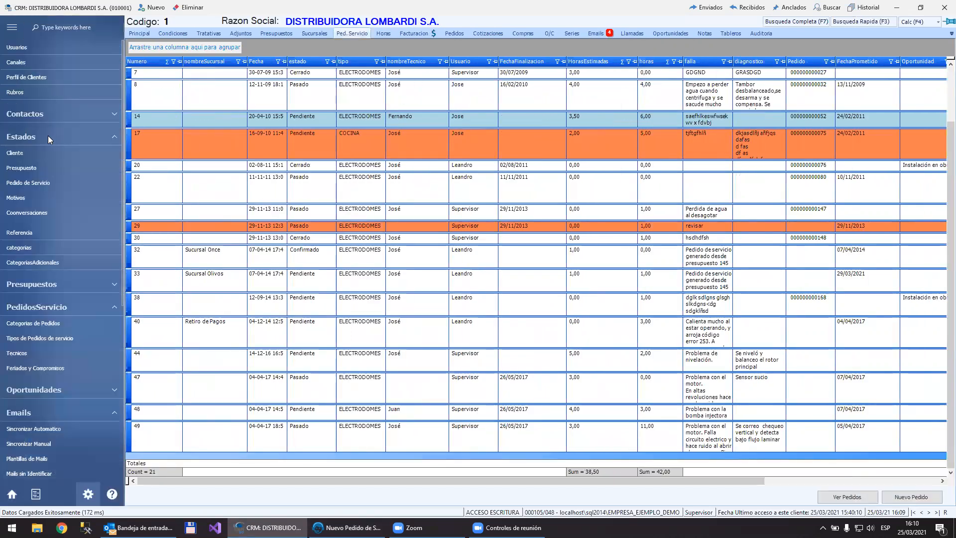
left_click(49, 323)
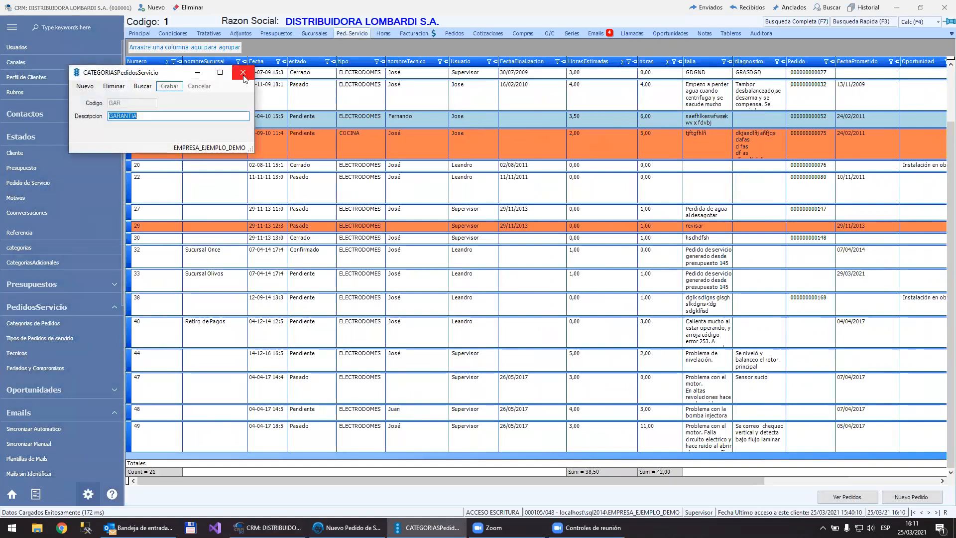
left_click(243, 73)
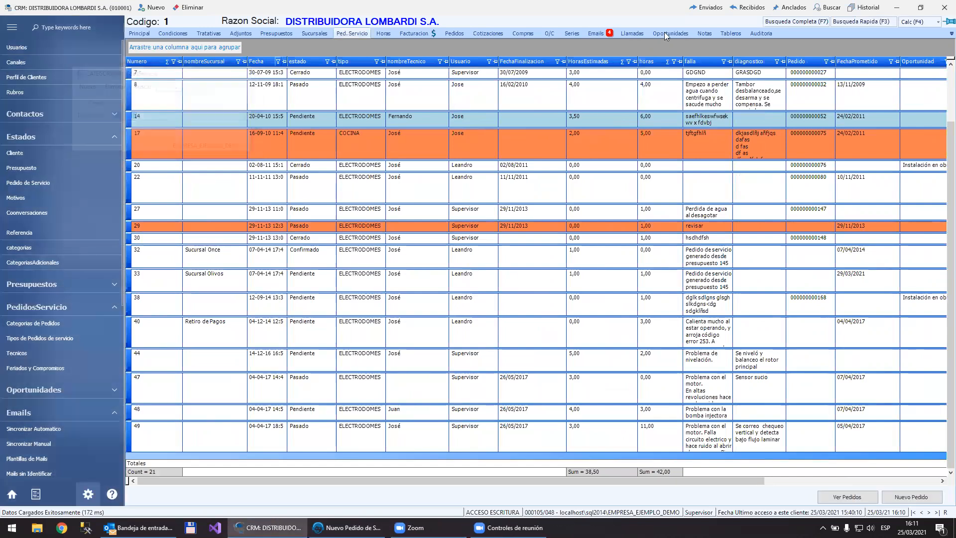
left_click(899, 5)
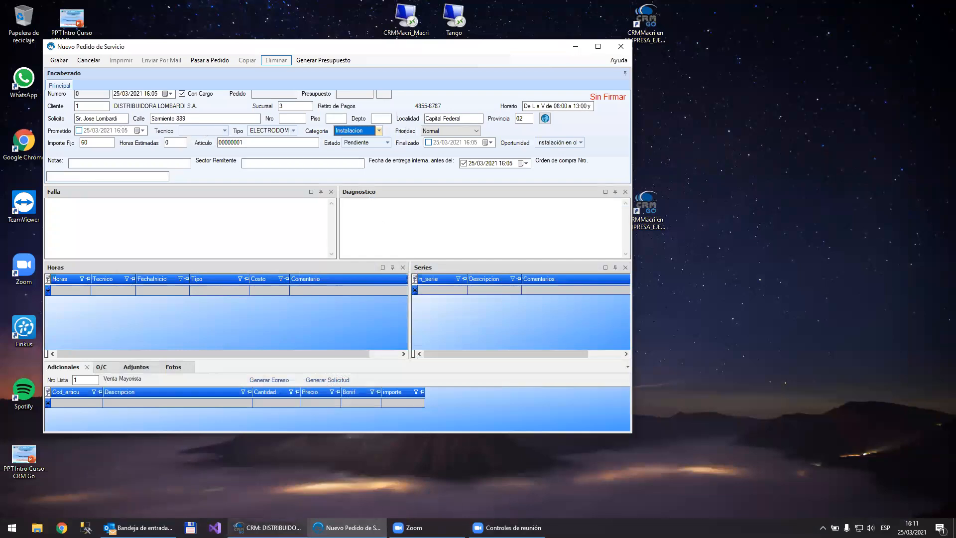
left_click(276, 527)
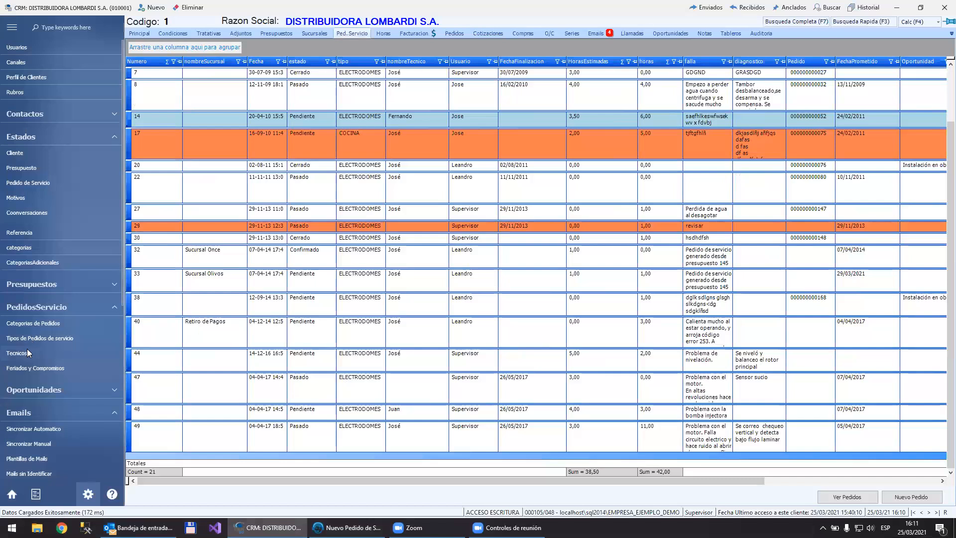
left_click(348, 527)
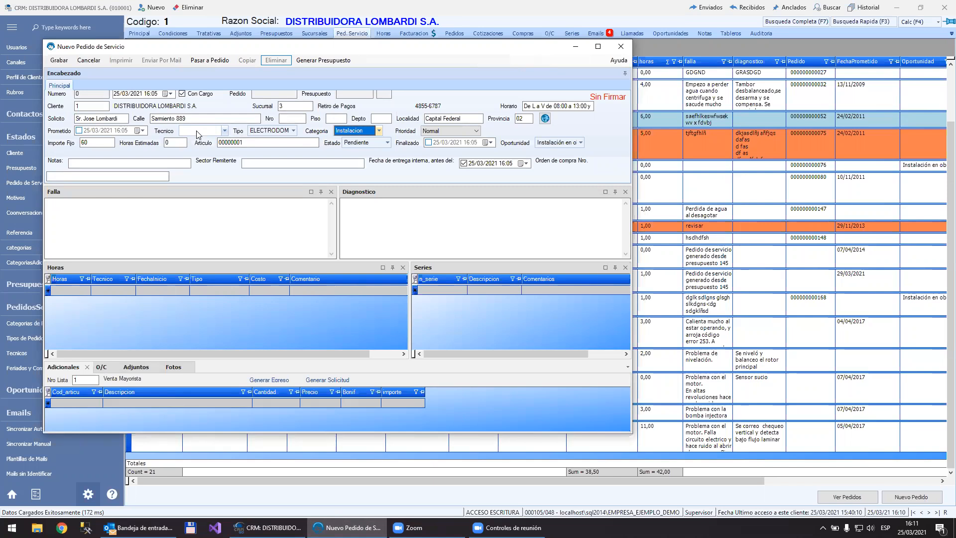
Step: Open the technicians configuration, set the associated user of the technician with code 1 to user 6, and save the record
left_click(198, 132)
left_click(196, 130)
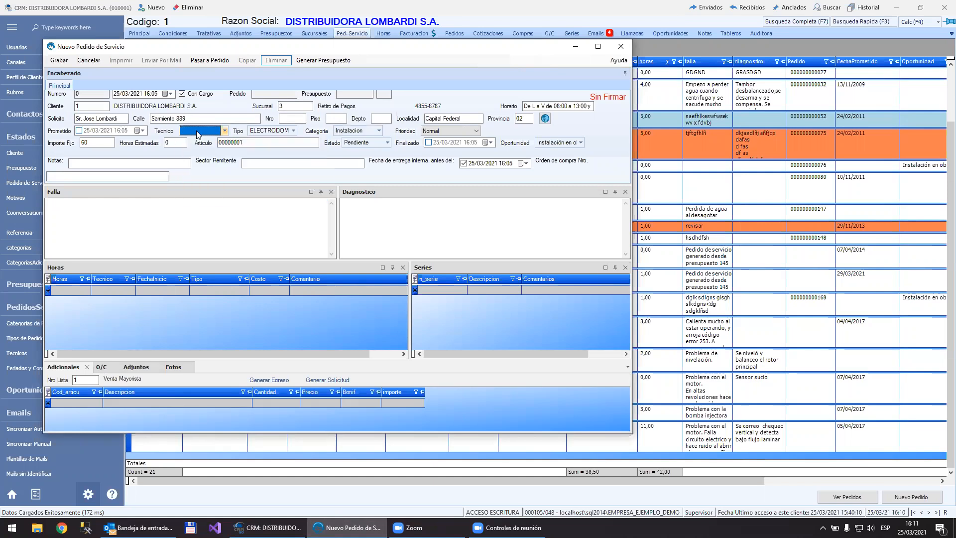
left_click(26, 352)
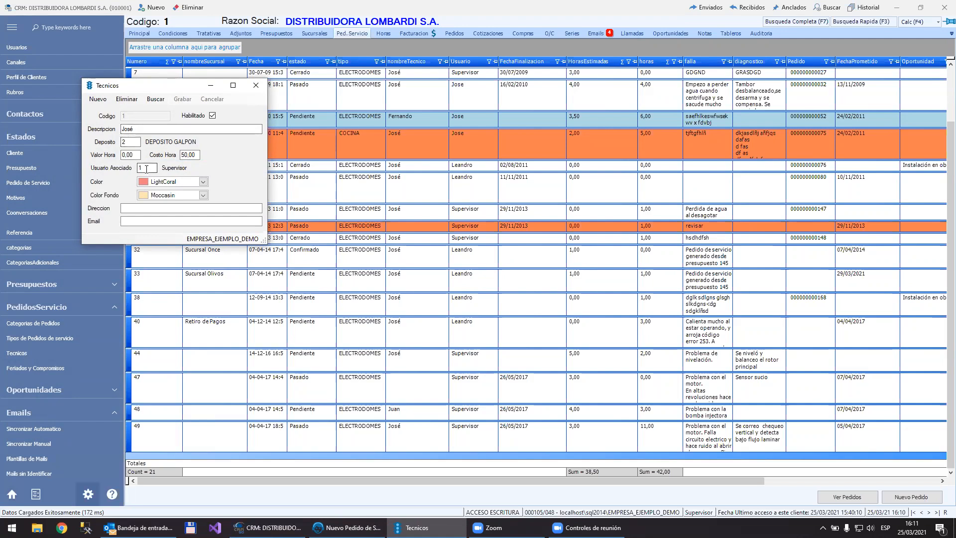
left_click_drag(147, 169, 109, 171)
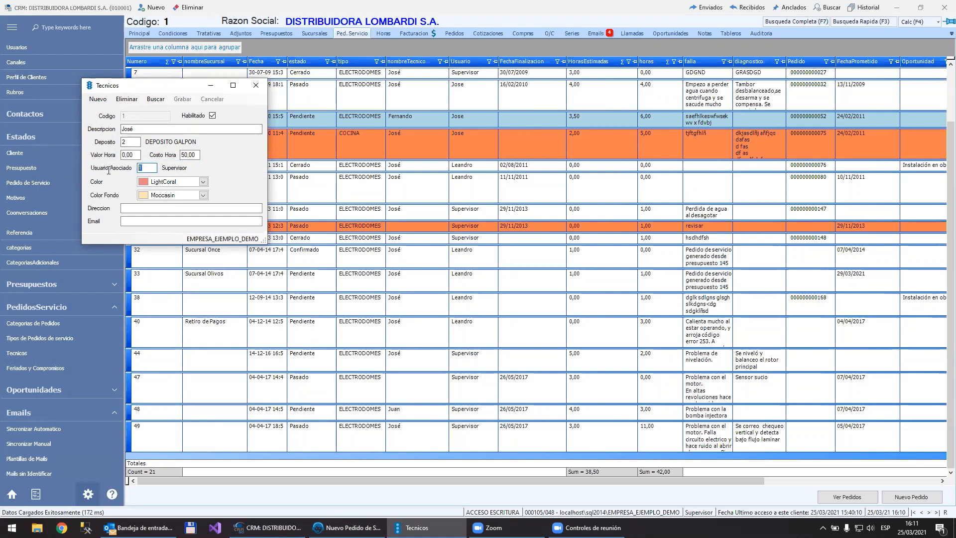
key("BackSpace")
key("Return")
key("Down")
key("Down")
key("Down")
key("Down")
key("Down")
key("Down")
key("Return")
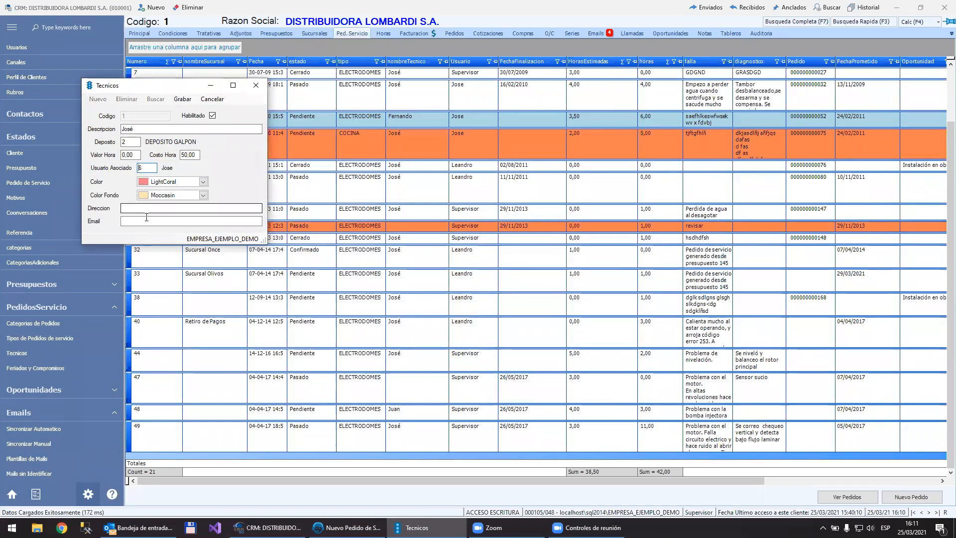
left_click(182, 100)
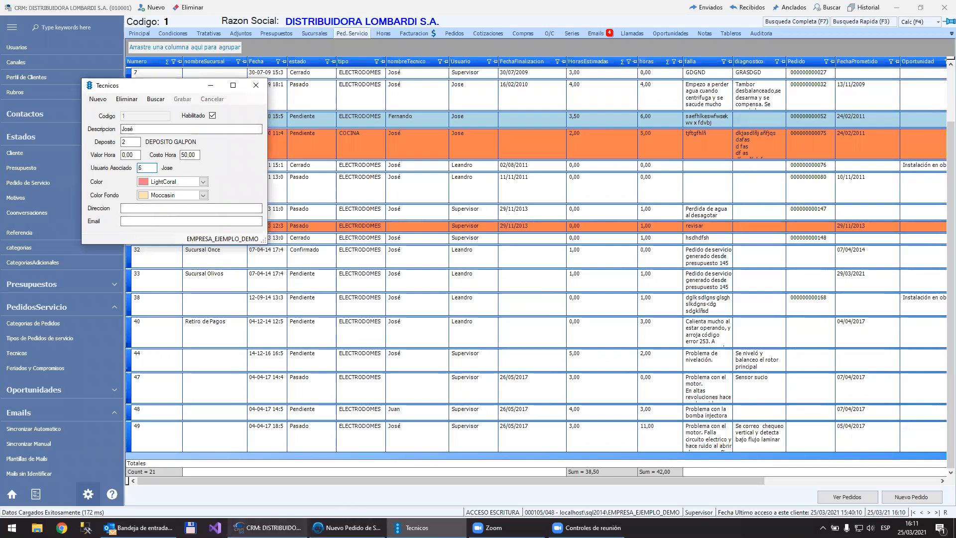
Step: Return to the new service order and set its fixed amount to 1200 and its estimated hours to 2
left_click(347, 527)
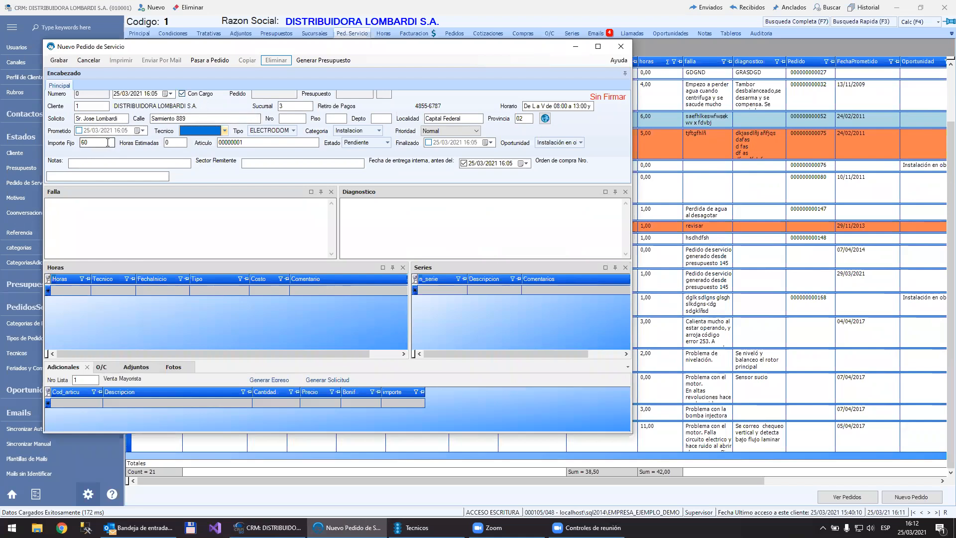
left_click(107, 142)
key("BackSpace")
key("BackSpace")
type("1200")
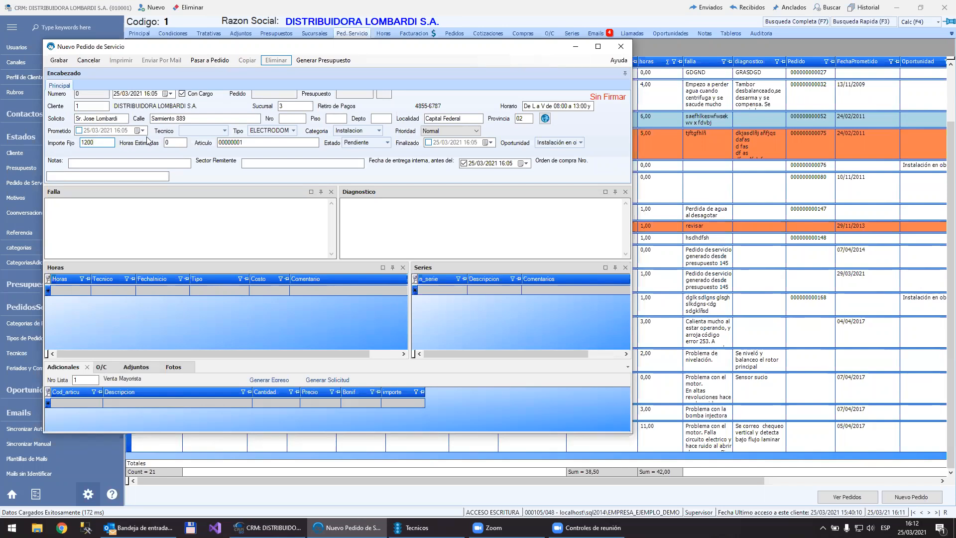
left_click(184, 142)
type("2")
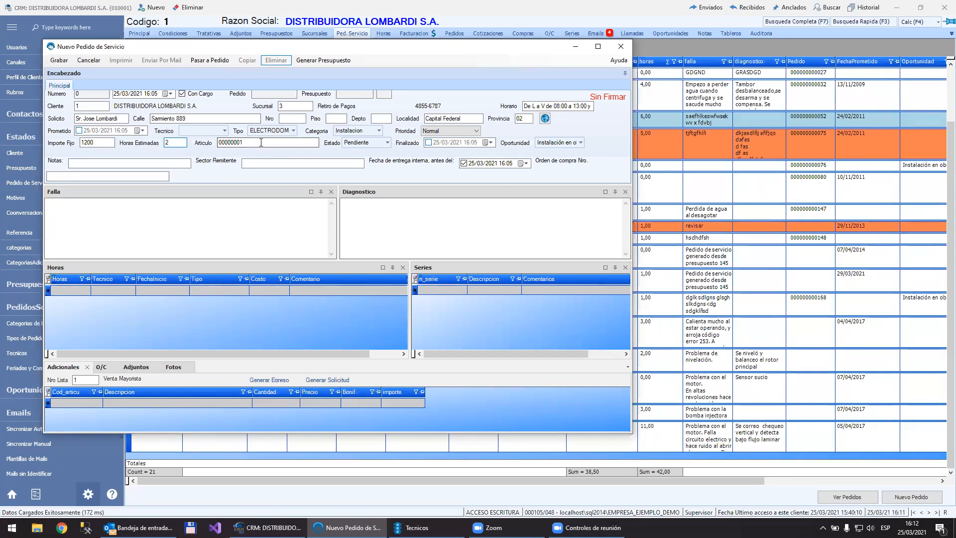
Step: Replace the service order's article with the item coded 0002 using the advanced article search
left_click(260, 142)
key("BackSpace")
key("BackSpace")
key("BackSpace")
key("BackSpace")
key("BackSpace")
key("BackSpace")
key("BackSpace")
key("F7")
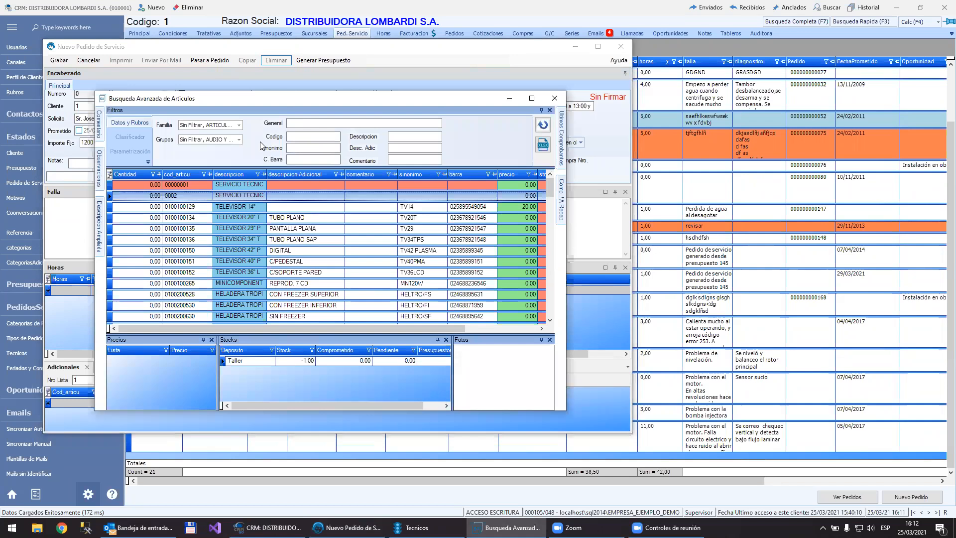
key("Return")
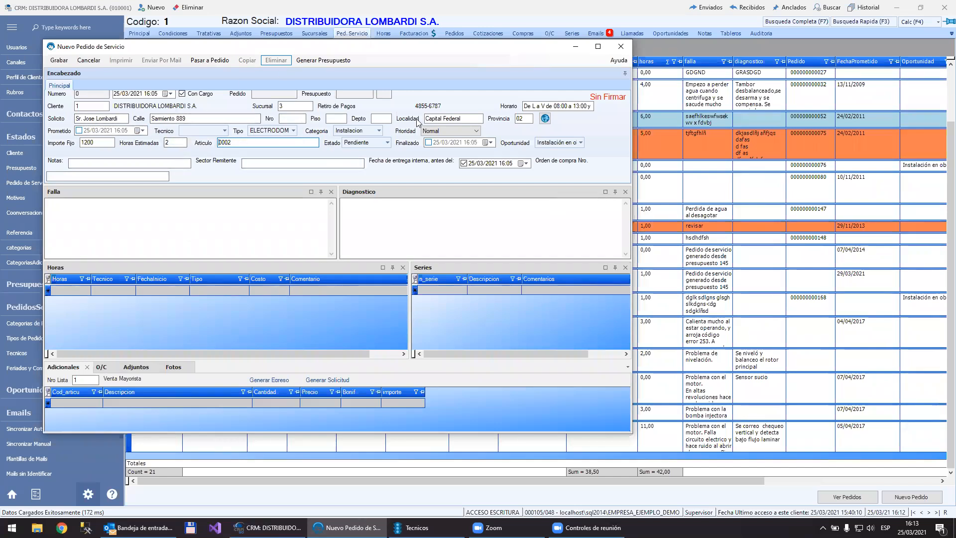
Step: Keep the service order's status as Pendiente and enter the fault description "Me llamo por problemas del lavarropa"
left_click(368, 143)
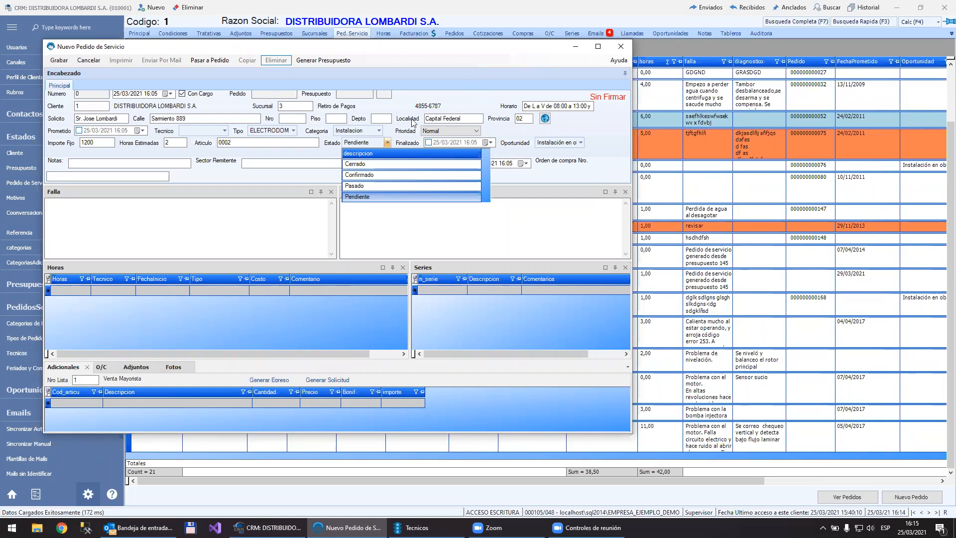
left_click(327, 158)
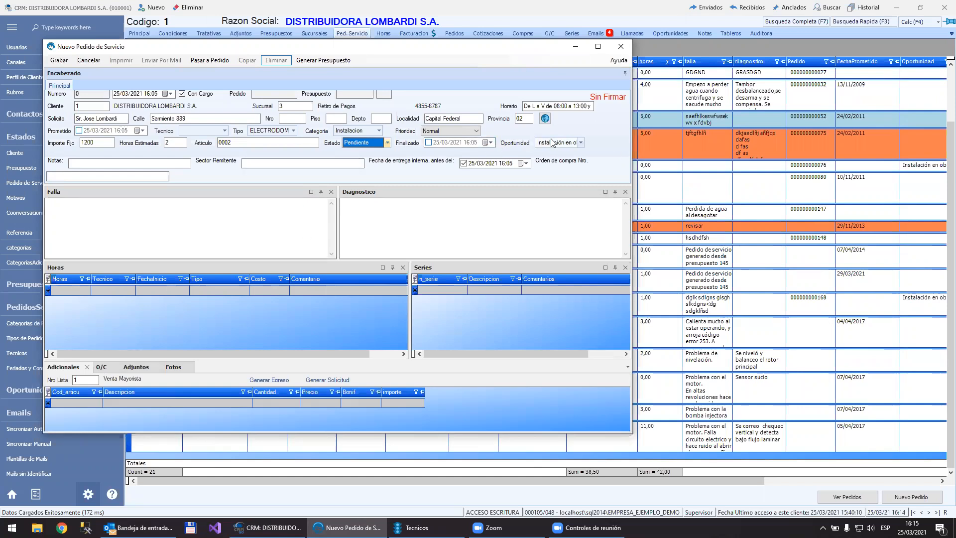
left_click(249, 214)
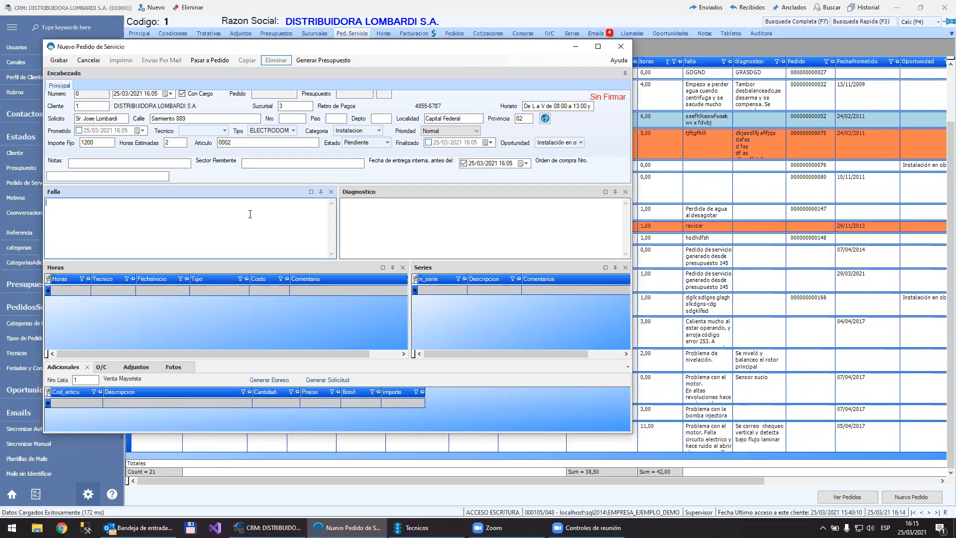
type("Me llamo por proble")
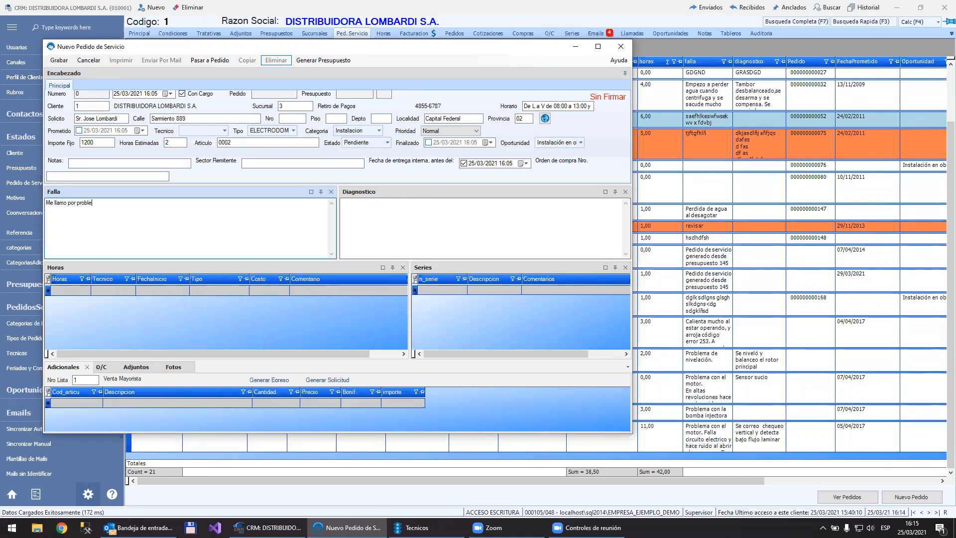
type("mas del lavarropa")
Step: Open the fault description in the text editor, make "Me llamo por problemas" bold, and save the text back to the order
double_click(163, 219)
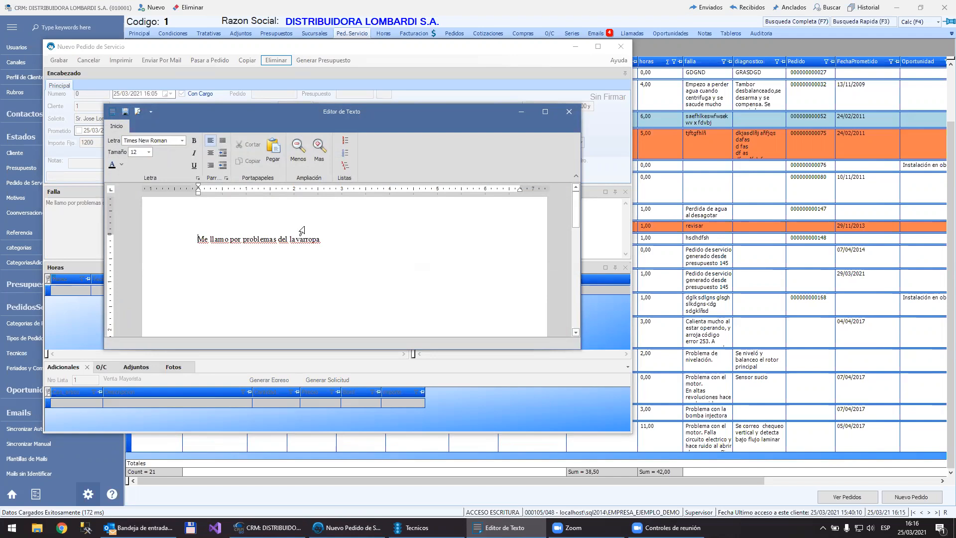
key("ctrl+shift+Right")
key("ctrl+shift+Right")
key("ctrl+shift+Right")
key("ctrl+shift+Right")
left_click(194, 140)
left_click(290, 281)
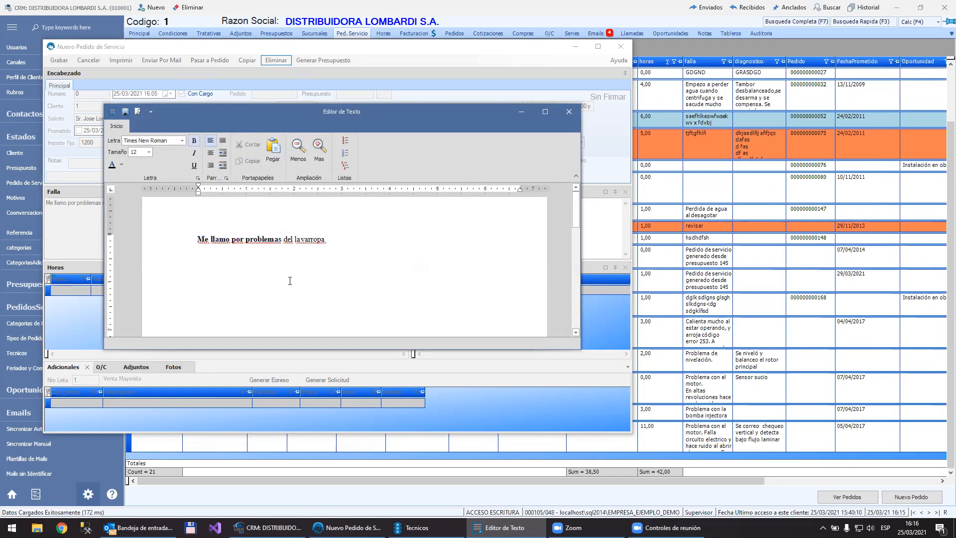
left_click(127, 112)
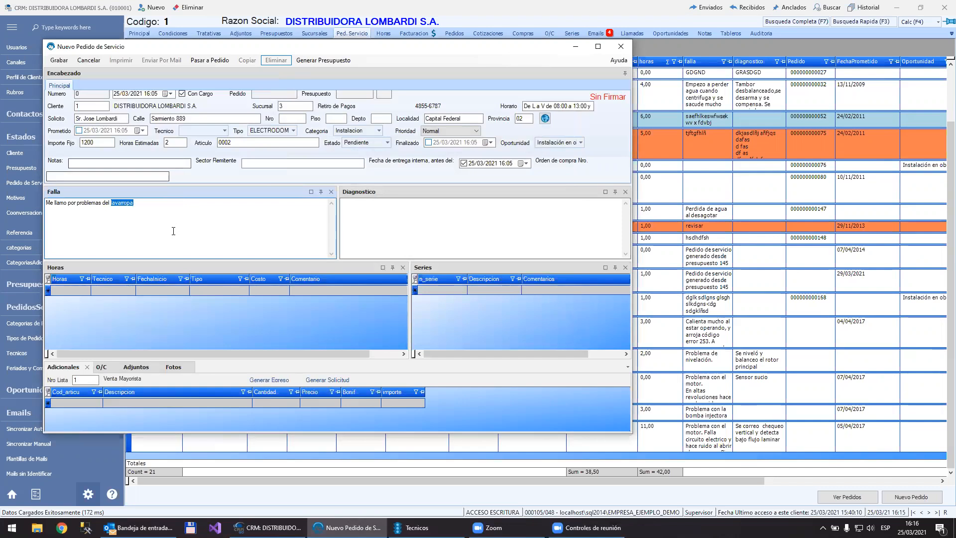
left_click(174, 231)
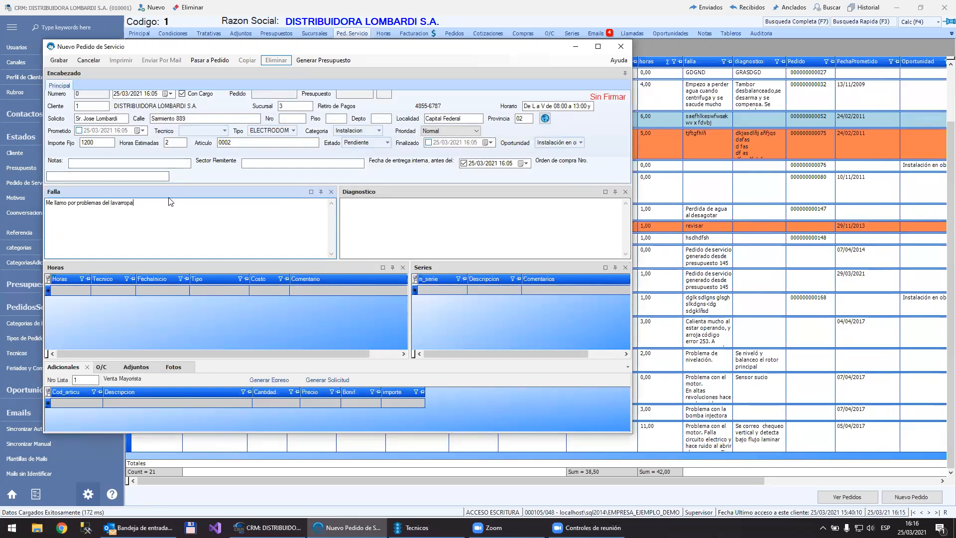
Step: Save the new service order, accepting the excess estimated hours, then clear its linked opportunity and save it again
left_click(59, 60)
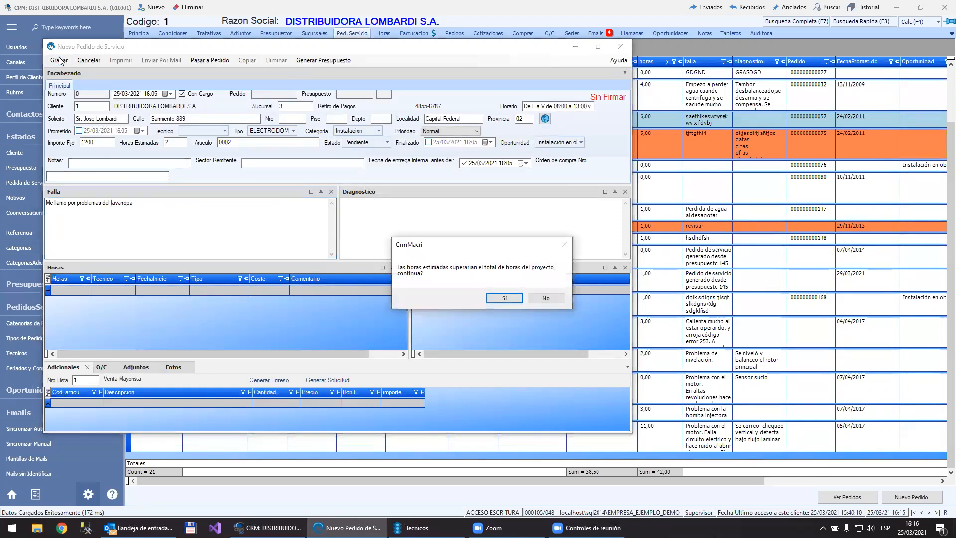
left_click(515, 298)
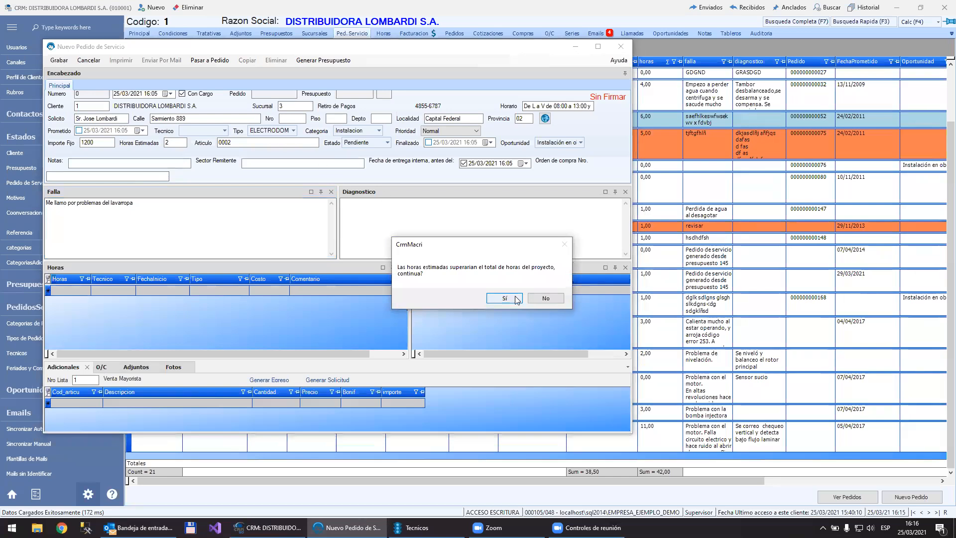
left_click(579, 143)
left_click(561, 164)
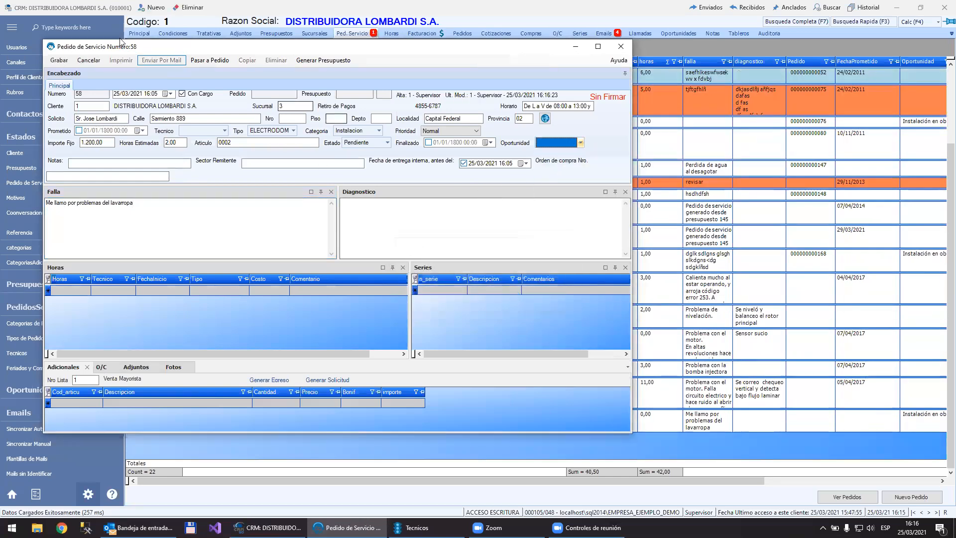
left_click(59, 61)
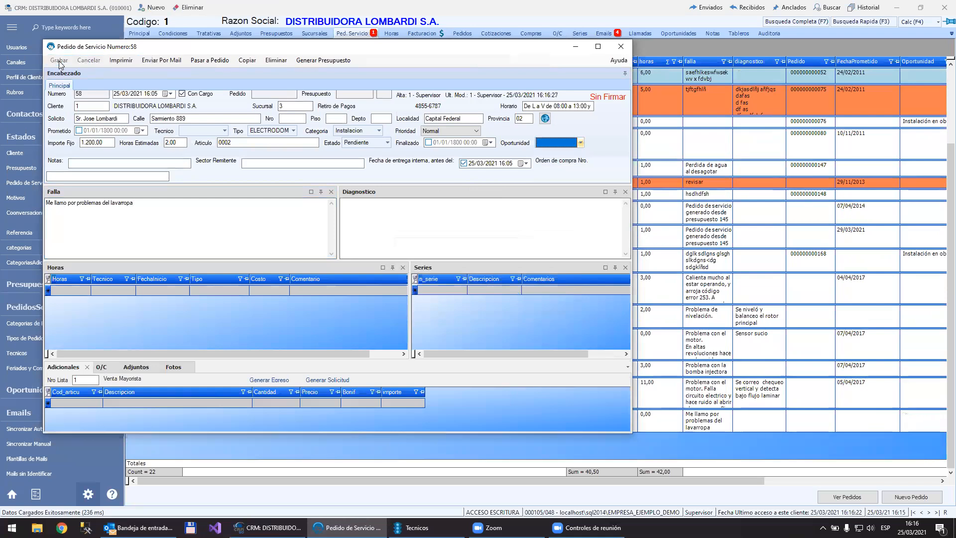
left_click(280, 230)
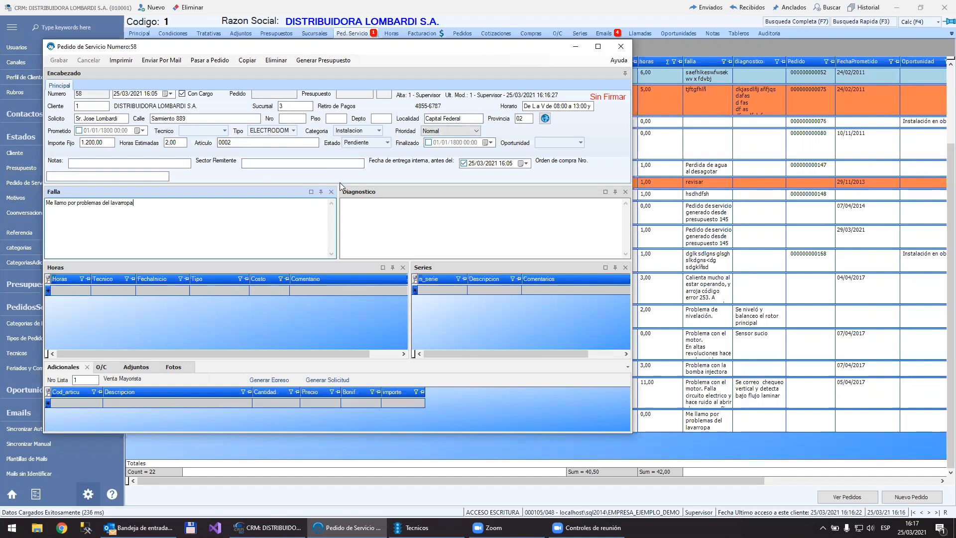
Step: Open the pending service orders window, maximize it, and enlarge the unassigned orders section to examine both lists
left_click(456, 480)
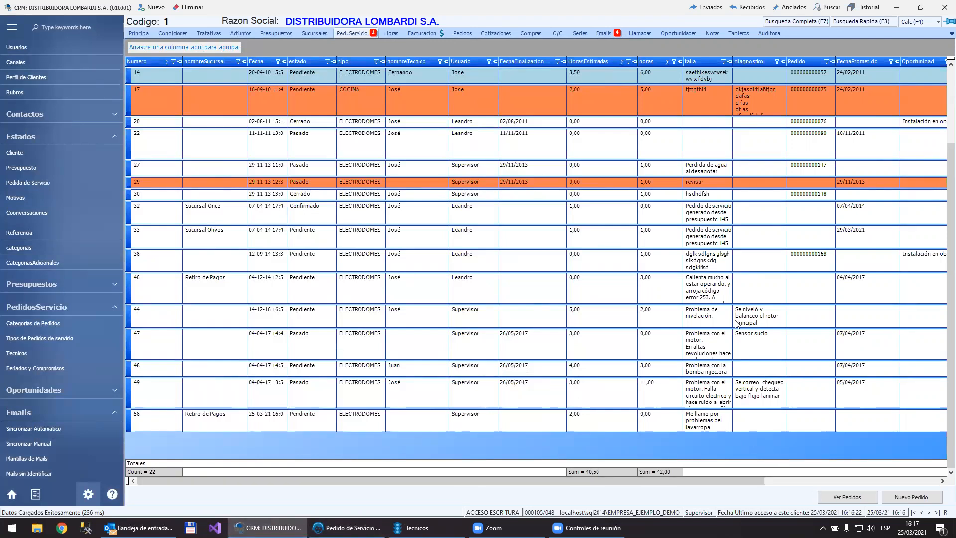
left_click(851, 498)
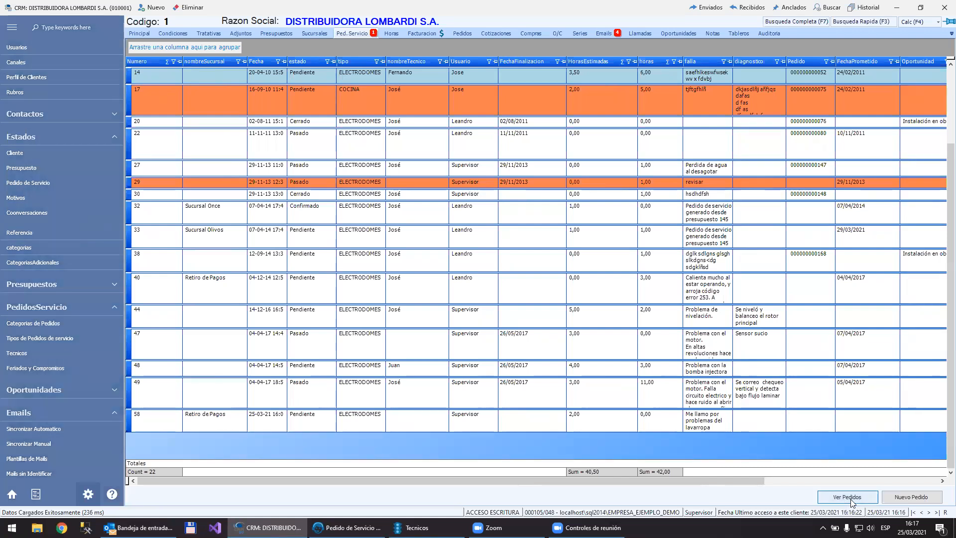
left_click(11, 495)
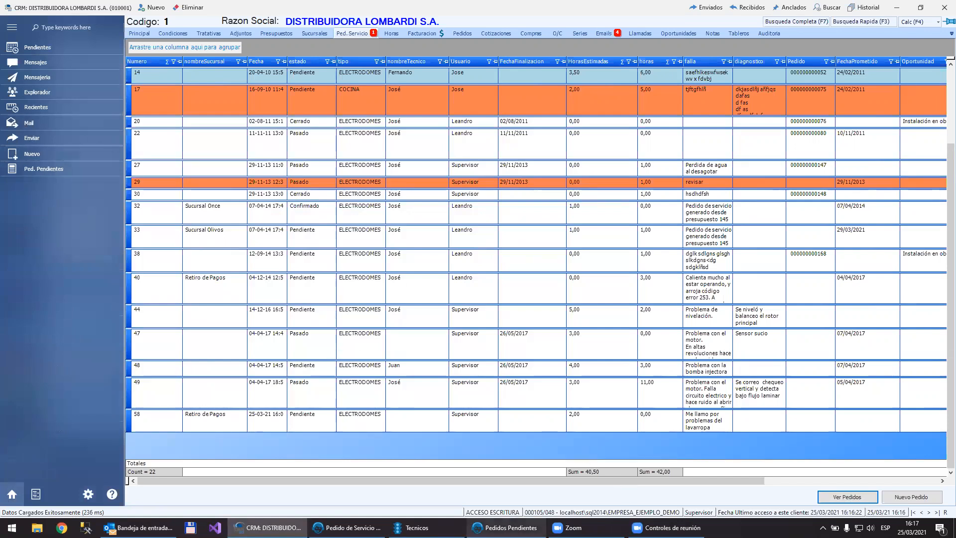
mouse_move(513, 526)
left_click(523, 487)
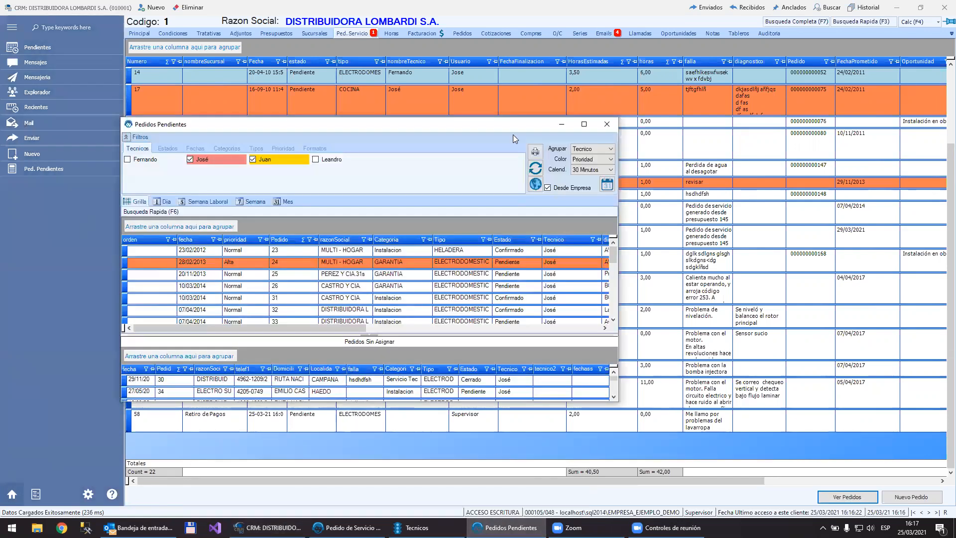
double_click(525, 128)
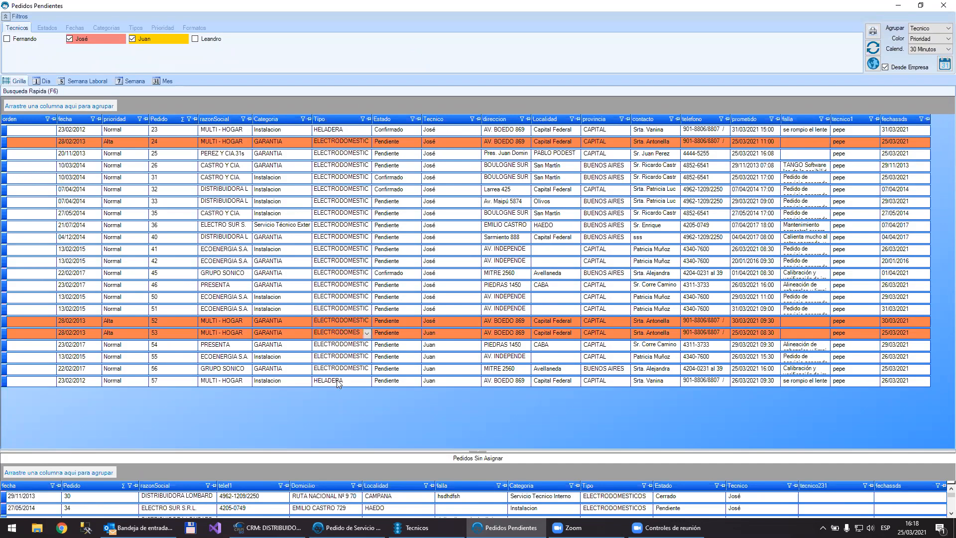
left_click_drag(330, 450, 330, 415)
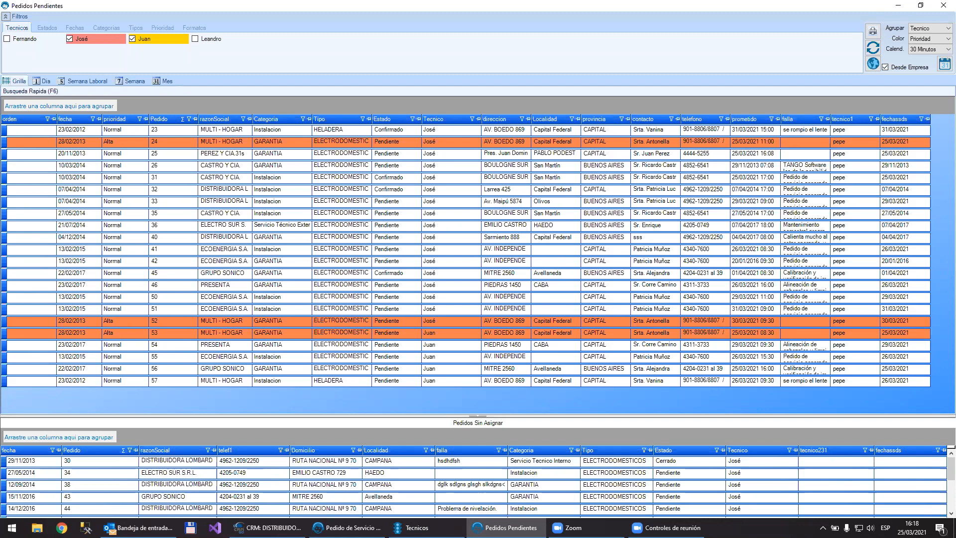
Step: Return to the main CRM window and open the labels and replacements configuration
mouse_move(264, 528)
left_click(251, 489)
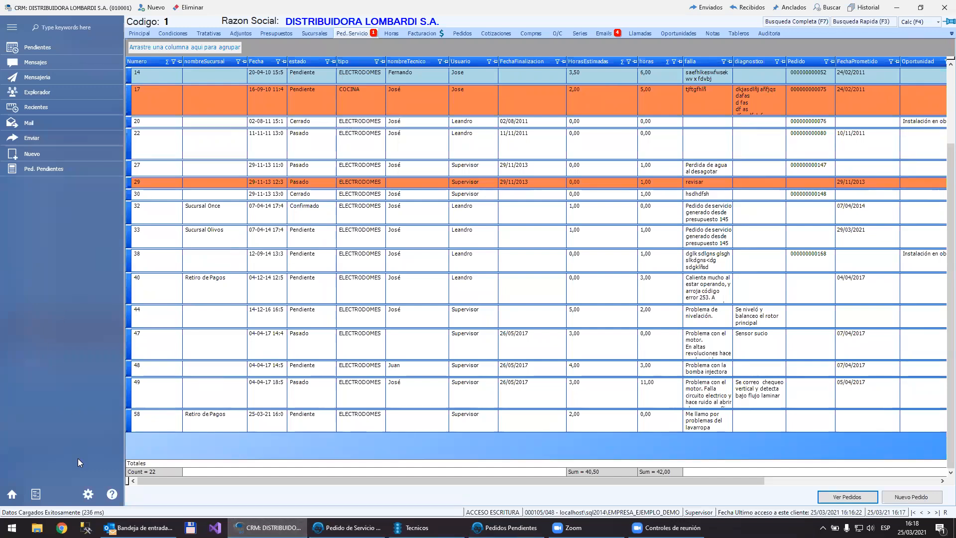
left_click(88, 495)
scroll(59, 438, "down", 5)
left_click(26, 460)
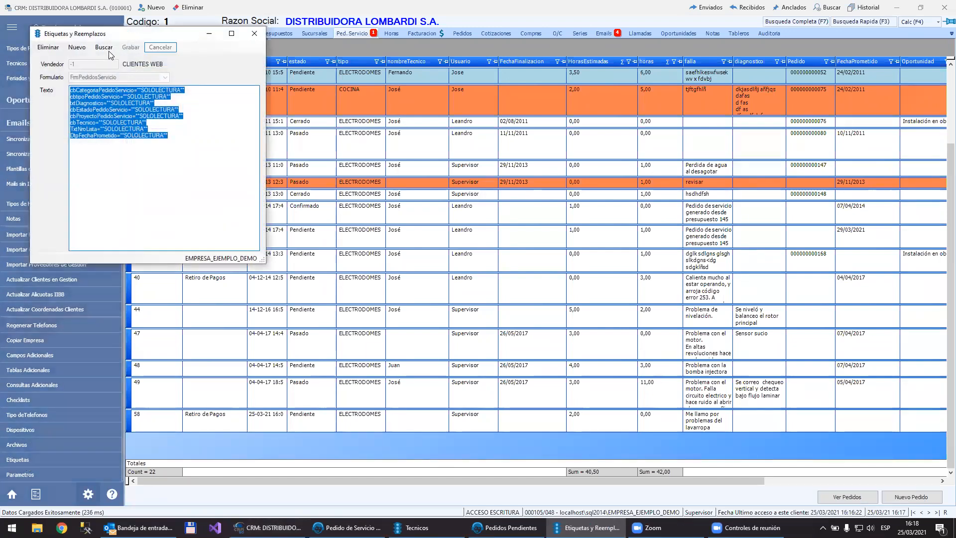
Step: Load the FrmClientes labels record of seller 7 and examine its txtLocalidad read-only line
left_click(104, 47)
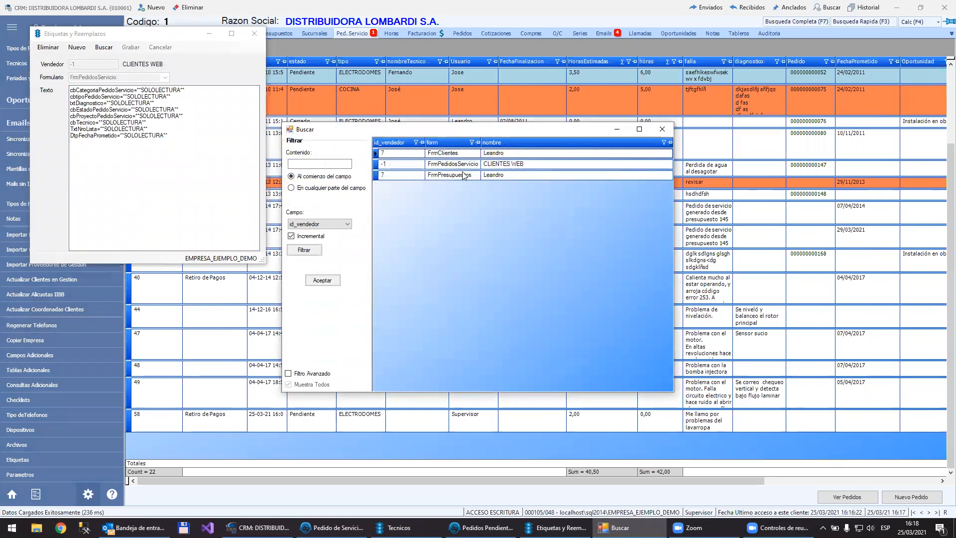
left_click(478, 156)
double_click(478, 155)
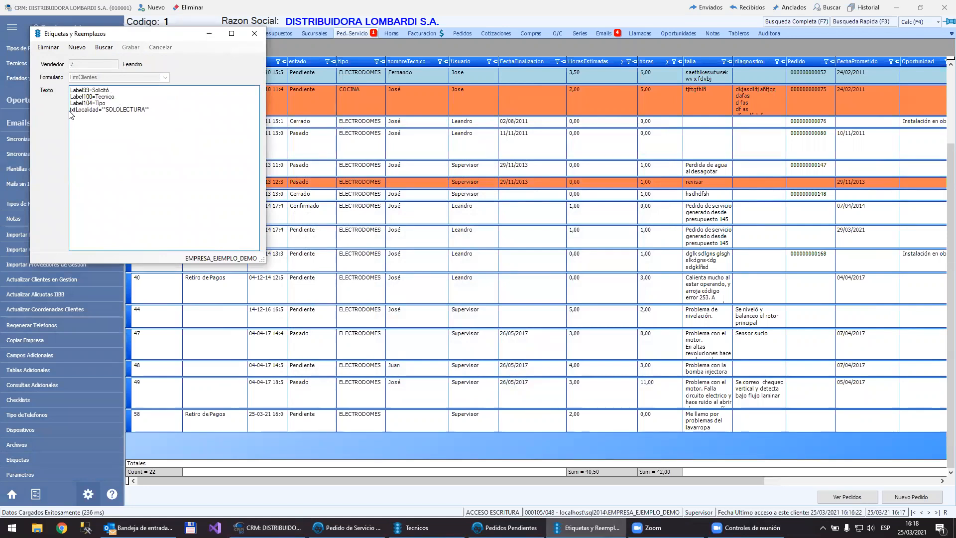
left_click_drag(72, 110, 149, 109)
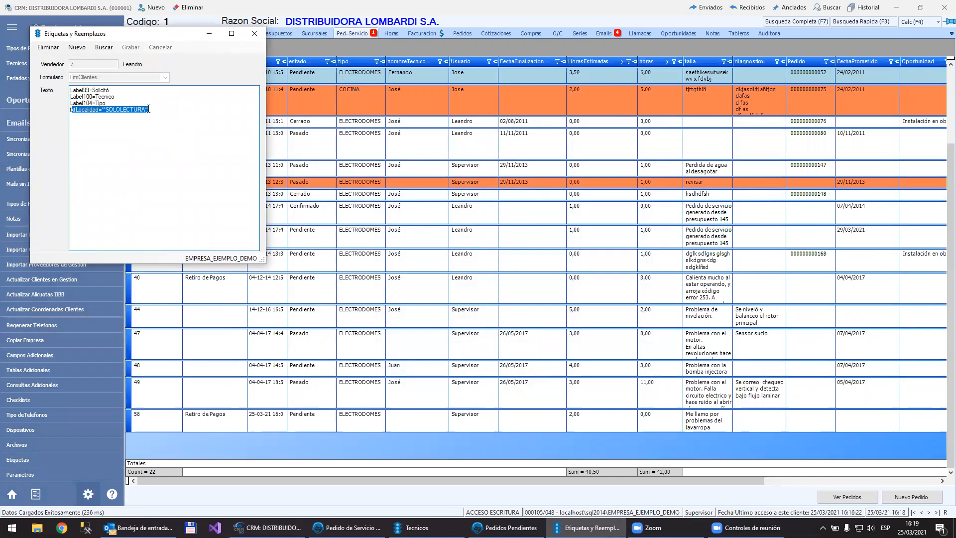
Step: Load the FrmPedidosServicio labels record of CLIENTES WEB and examine its cbCategoriaPedidoServicio read-only line
left_click(104, 48)
double_click(458, 165)
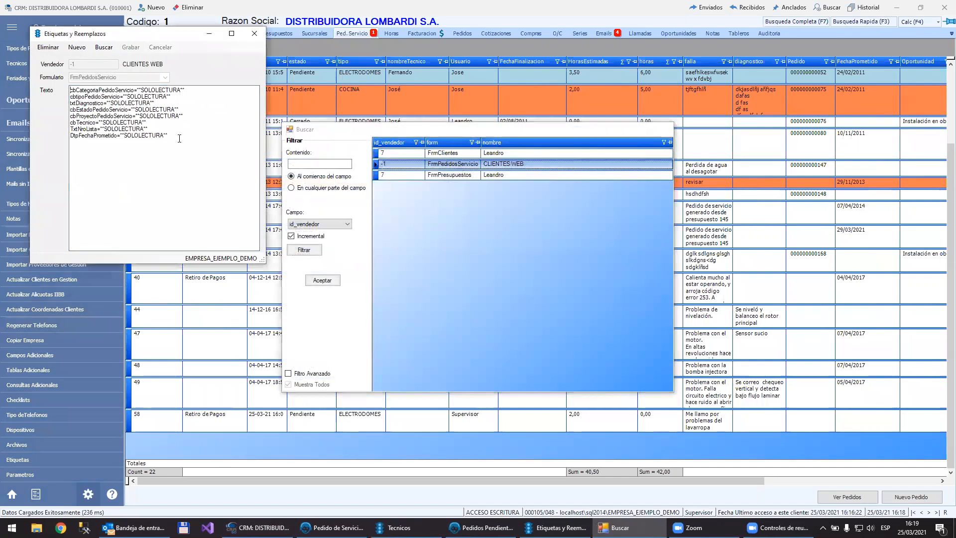
key("Up")
key("Up")
key("Up")
key("Up")
key("Home")
key("shift+End")
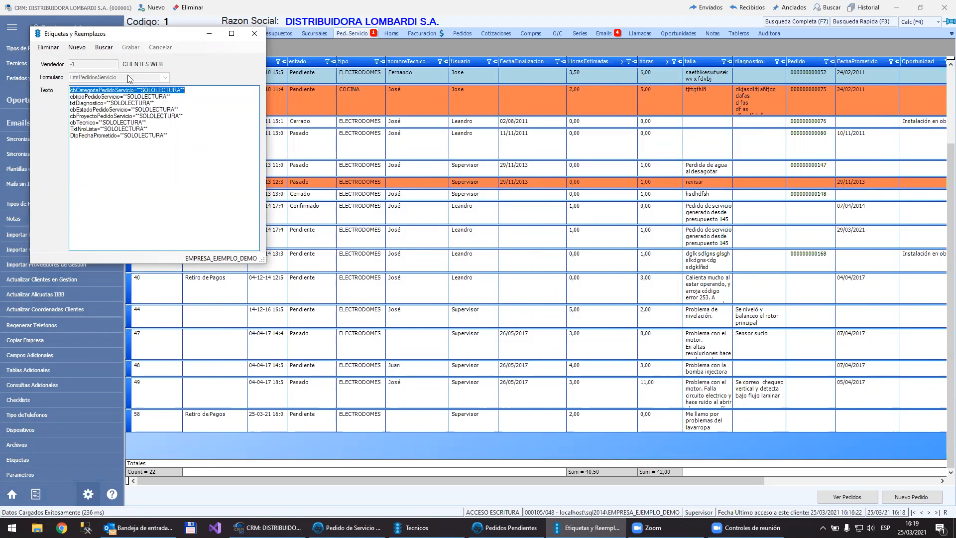
Step: Start a new labels record for the FrmPedidosServicio form and set its seller to 1 (Supervisor)
left_click(78, 51)
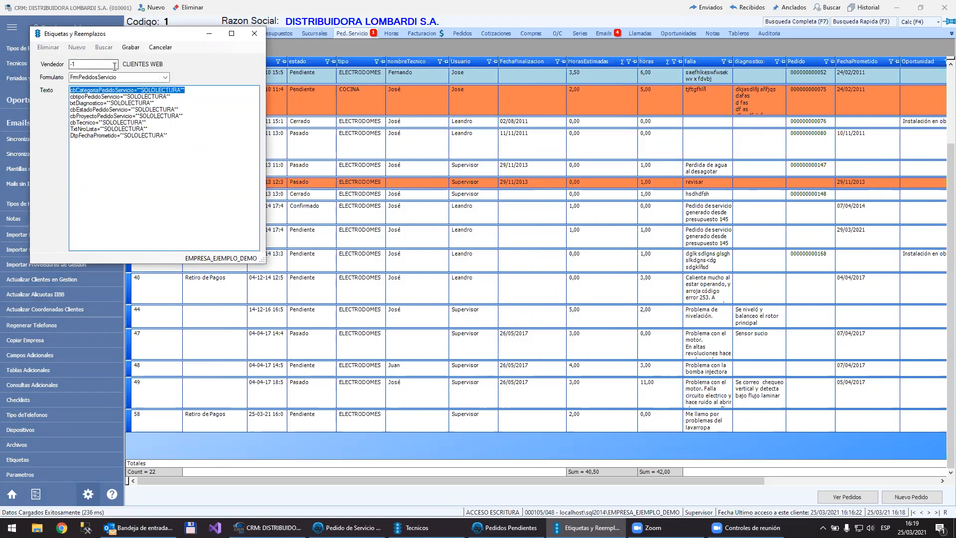
key("F3")
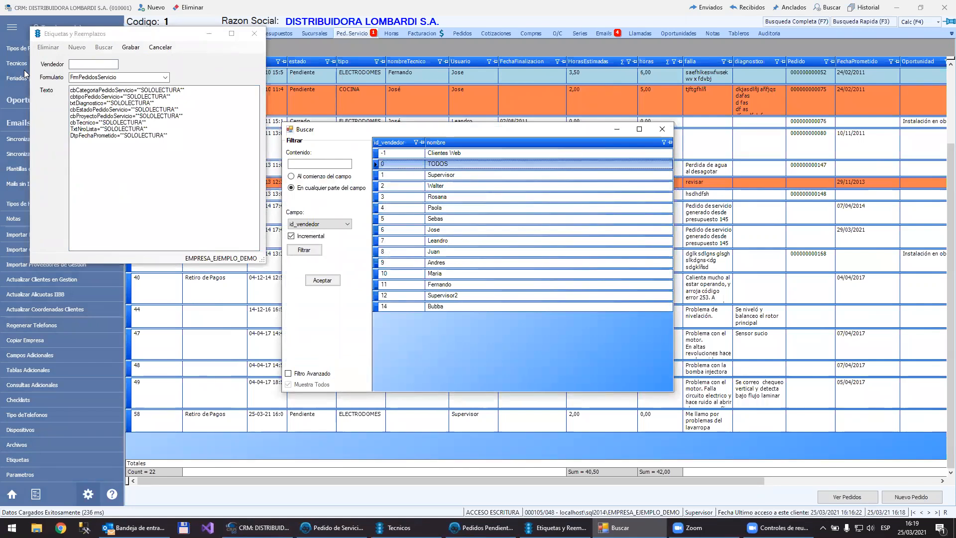
key("Down")
key("Down")
key("Up")
key("Return")
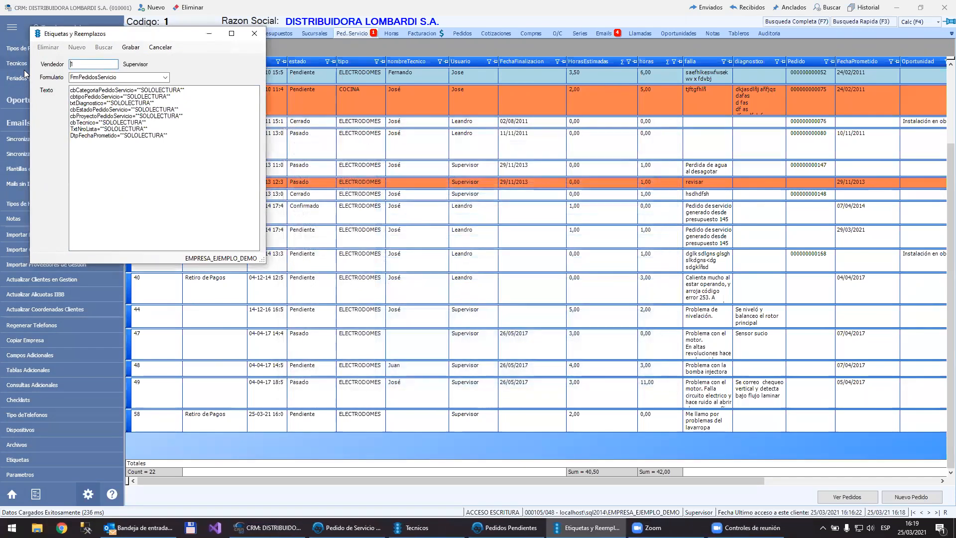
Step: Reduce the Supervisor's FrmPedidosServicio label text to only the cbCategoriaPedidoServicio SOLOLECTURA line and save the record
left_click(176, 95)
key("Home")
key("ctrl+shift+End")
key("Delete")
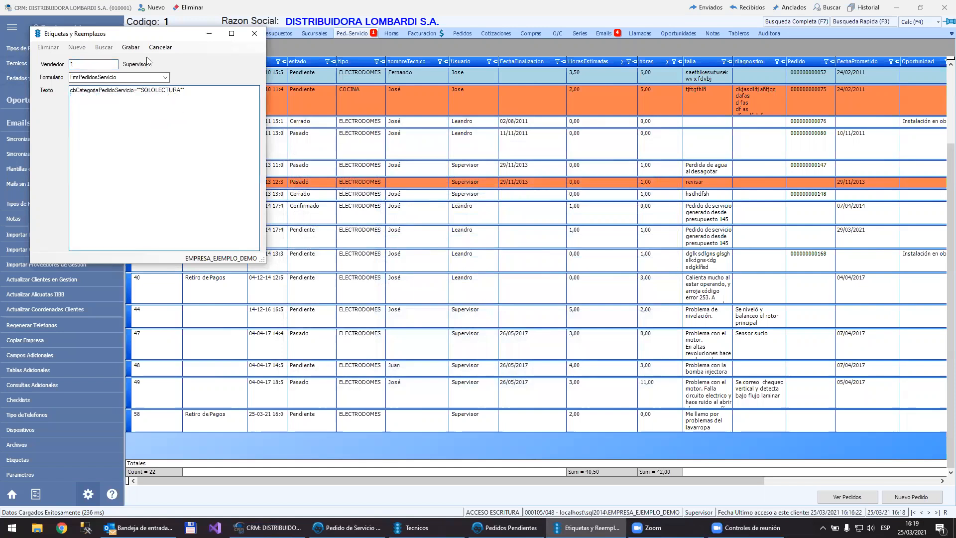
left_click(131, 51)
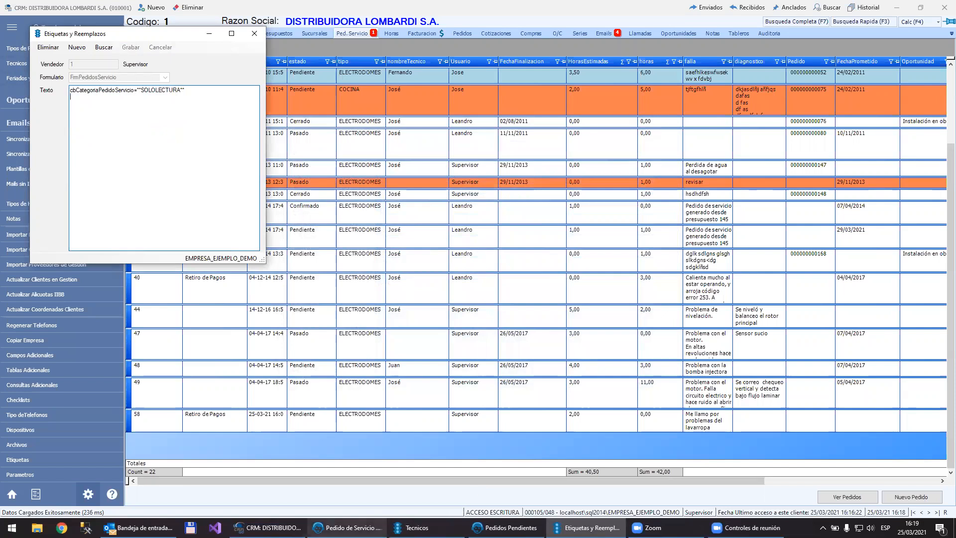
Step: Start a new service order for DISTRIBUIDORA LOMBARDI S.A. to check whether its category field is locked, then discard it
left_click(269, 527)
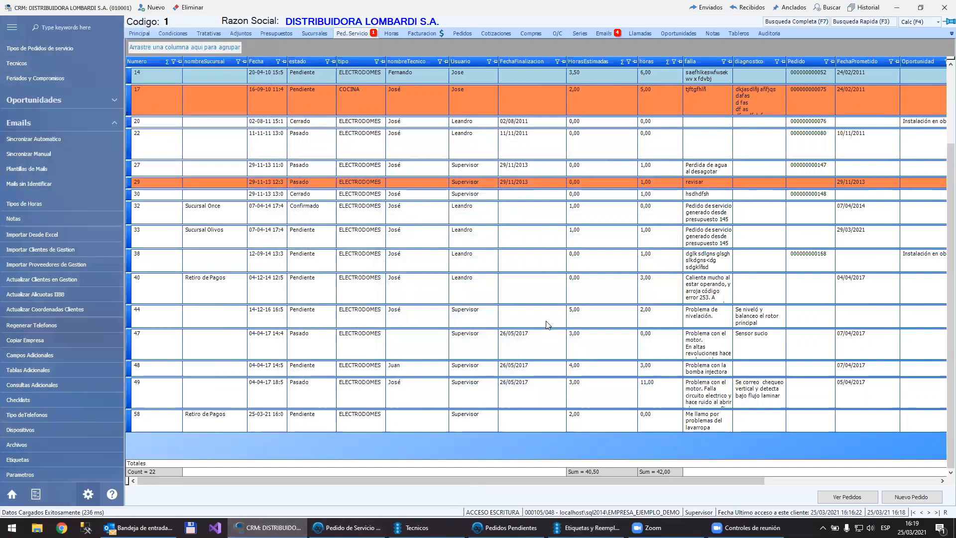
left_click(906, 497)
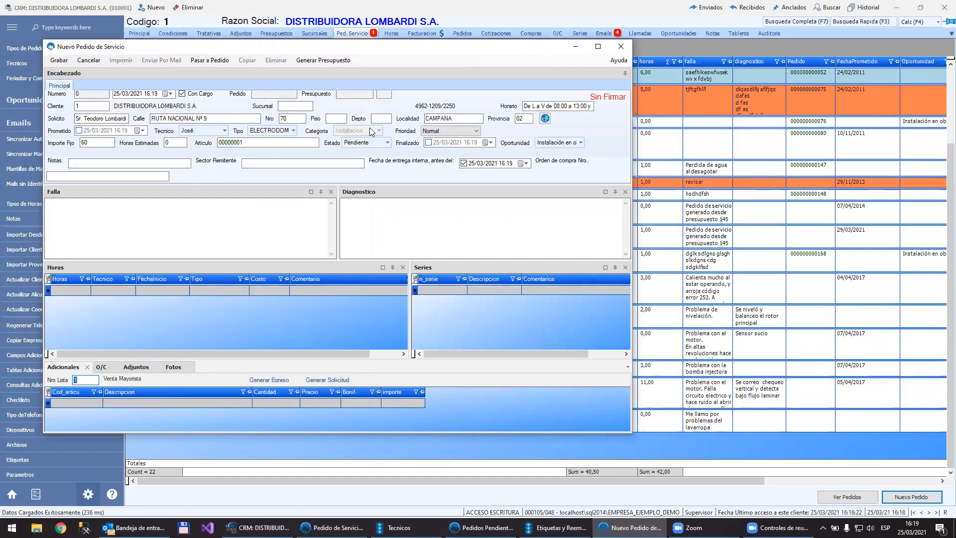
left_click(88, 59)
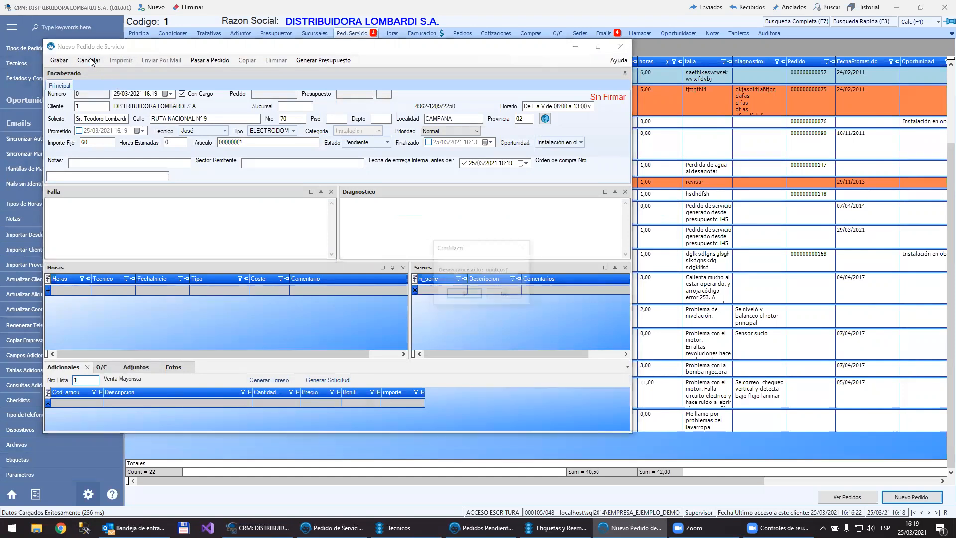
left_click(464, 295)
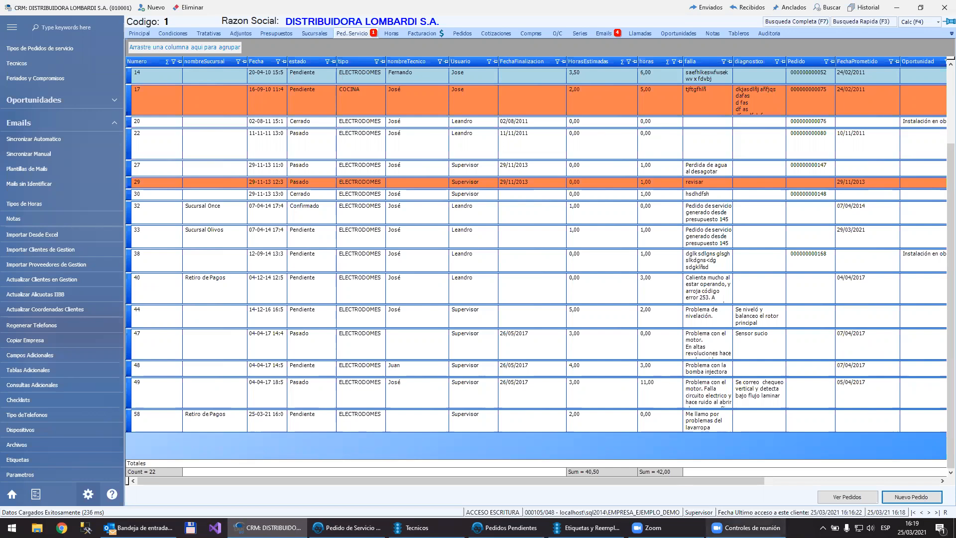
Step: Comment out the cbCategoriaPedidoServicio line in the labels record with //, save it and close the labels configuration
left_click(587, 528)
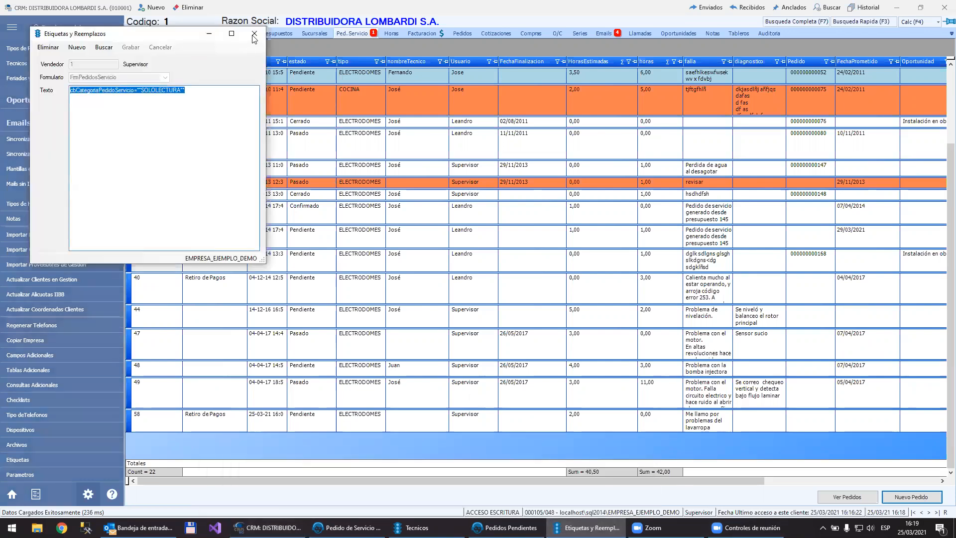
left_click(200, 90)
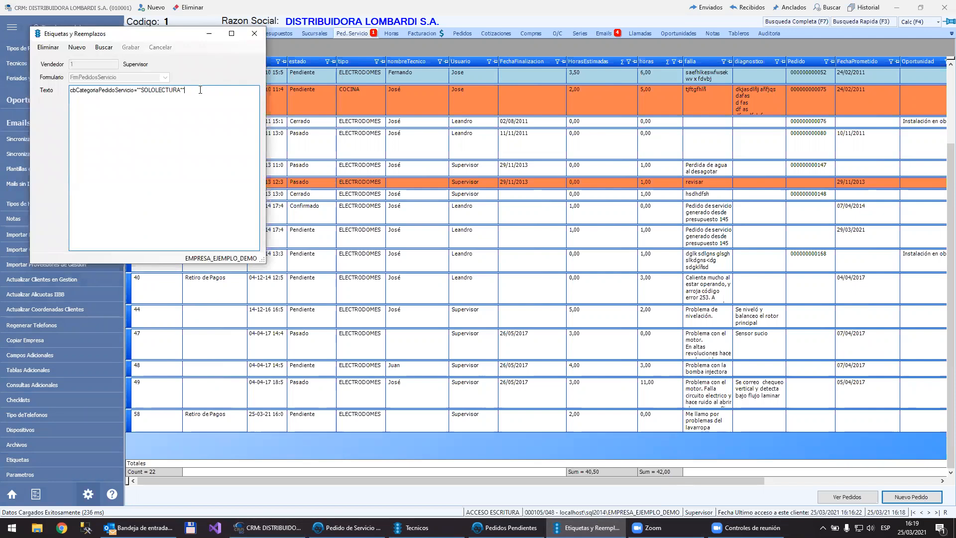
type("//")
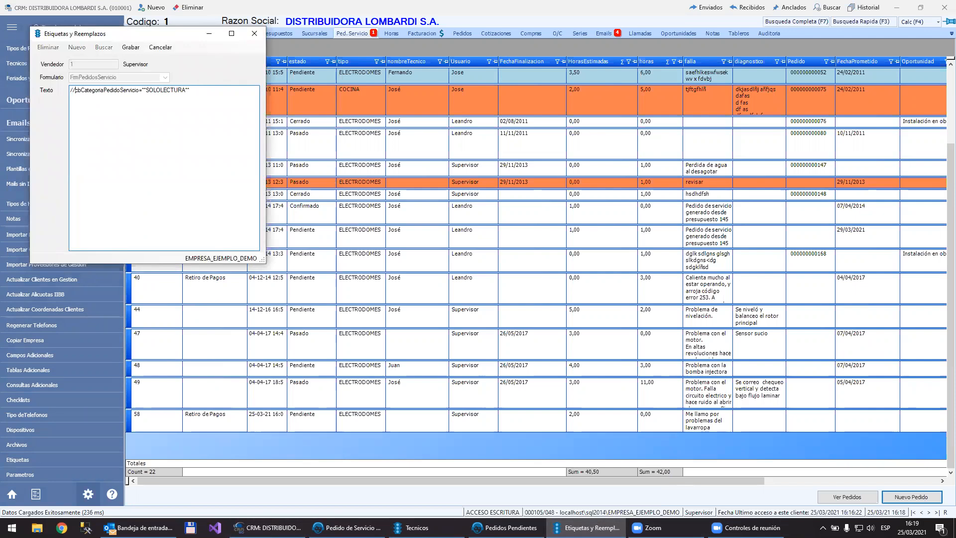
left_click(128, 48)
left_click(254, 34)
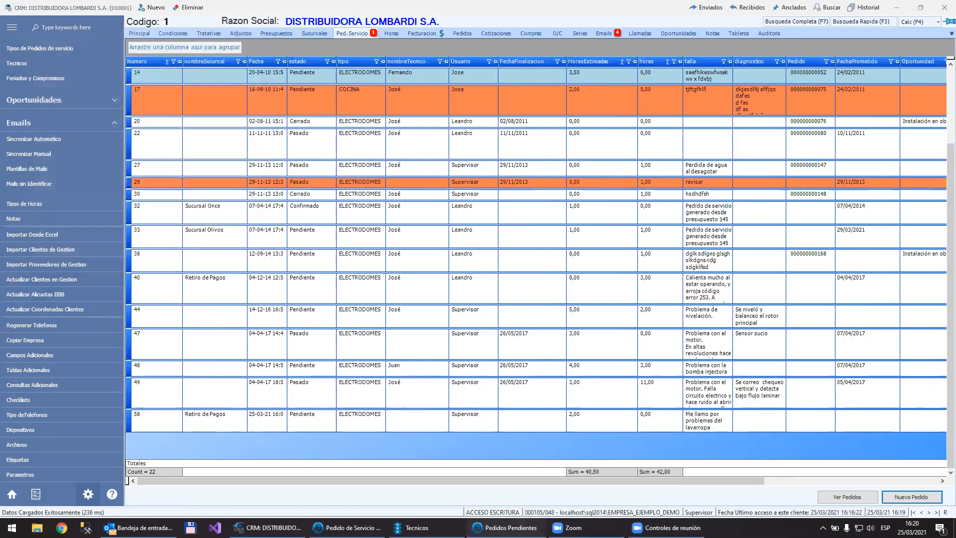
Step: Switch to the pending orders window and examine the technician and status filters, comparing them with the open washing machine service order
left_click(503, 528)
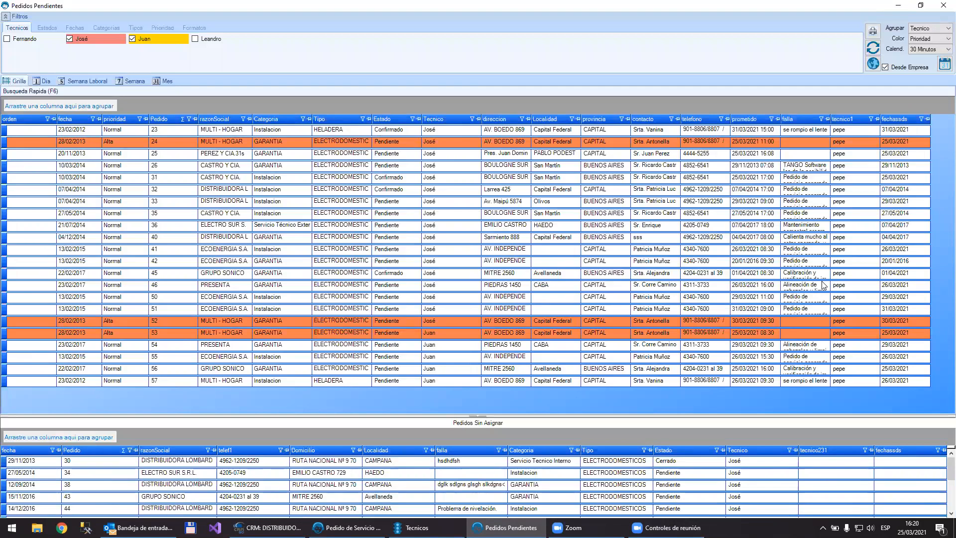
left_click(6, 17)
left_click(5, 17)
left_click(197, 39)
left_click(197, 40)
left_click(46, 28)
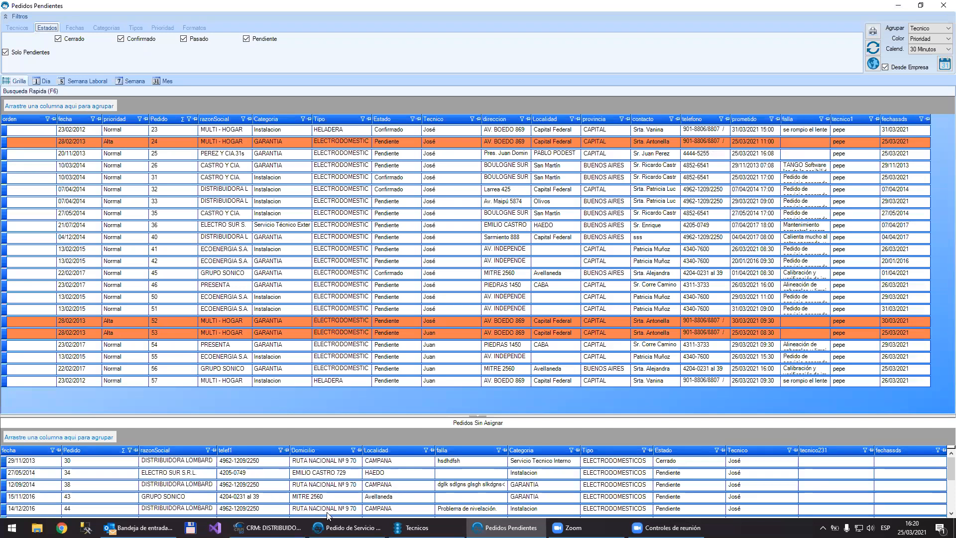
left_click(347, 528)
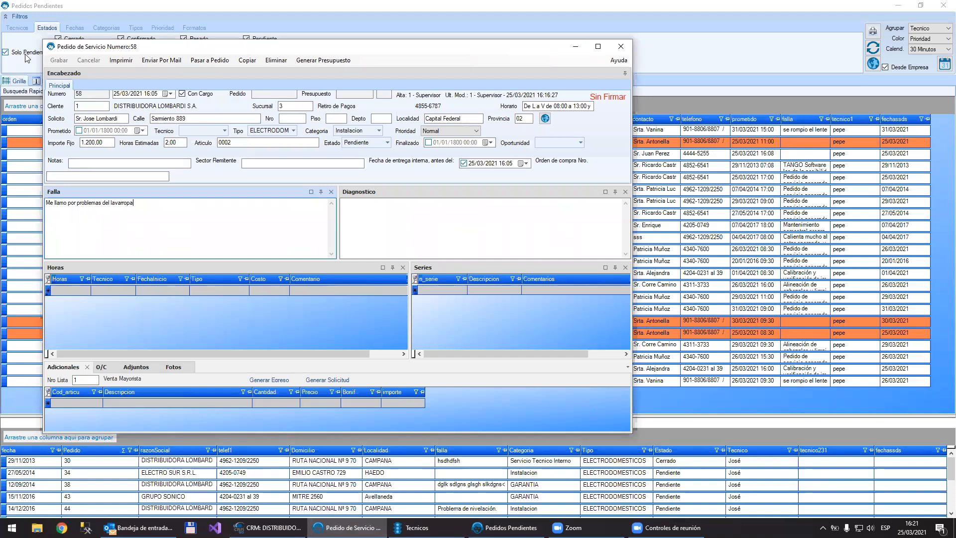
left_click(138, 5)
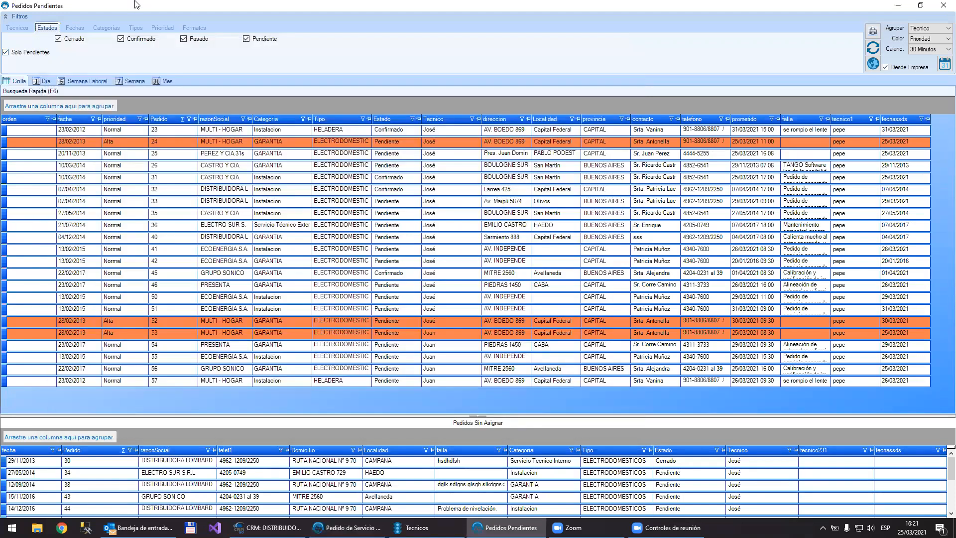
Step: Examine the date, category, type and priority filters of the pending orders
left_click(75, 28)
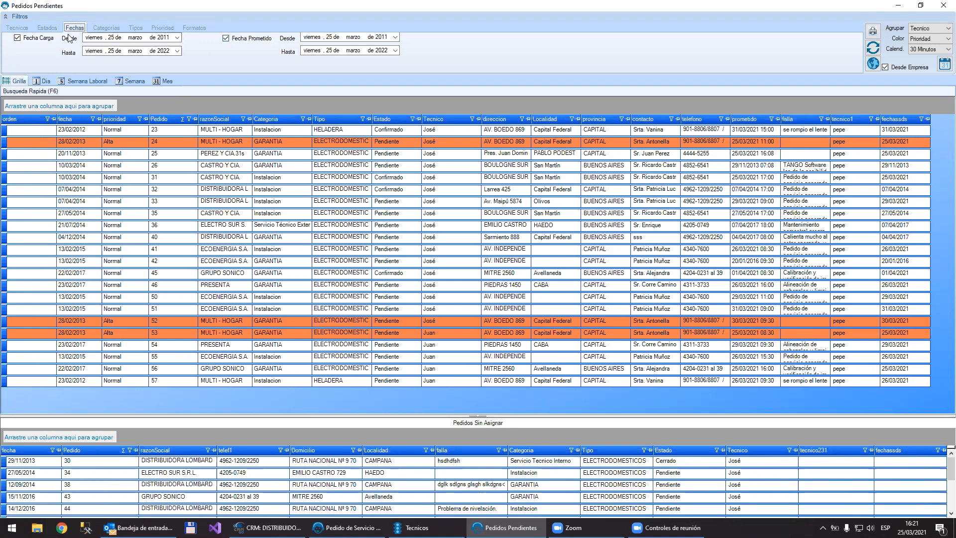
left_click(50, 39)
left_click(109, 28)
left_click(137, 27)
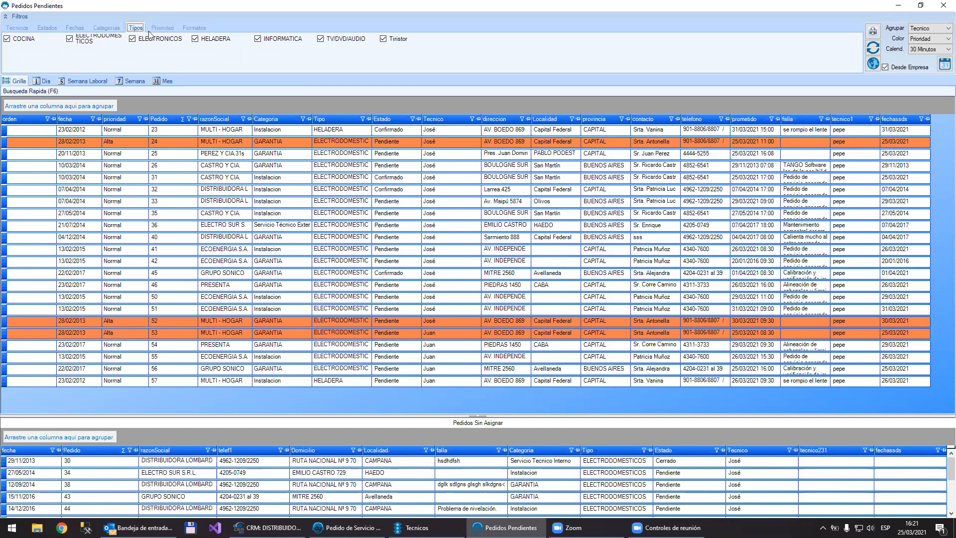
left_click(172, 29)
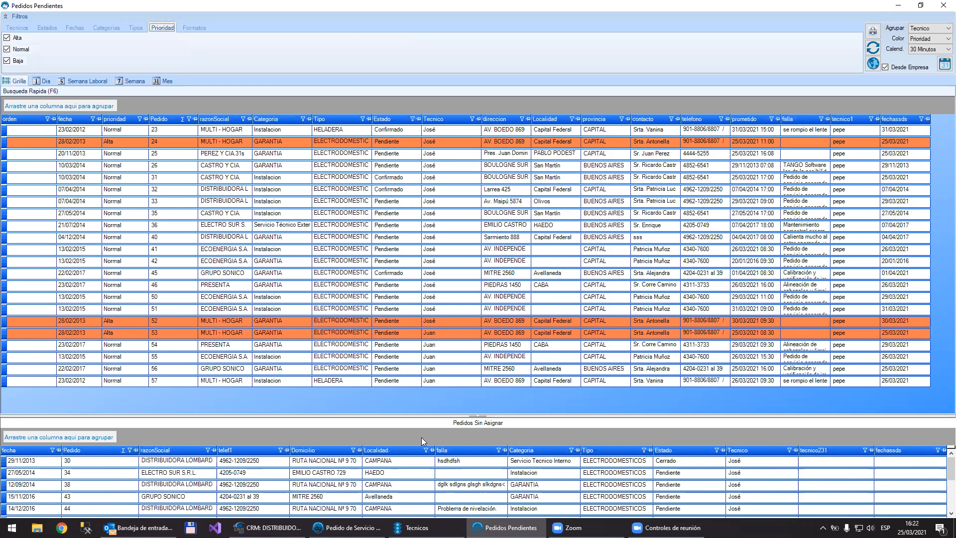
Step: Bring up the open washing machine service order and inspect its priority options
mouse_move(419, 529)
left_click(360, 527)
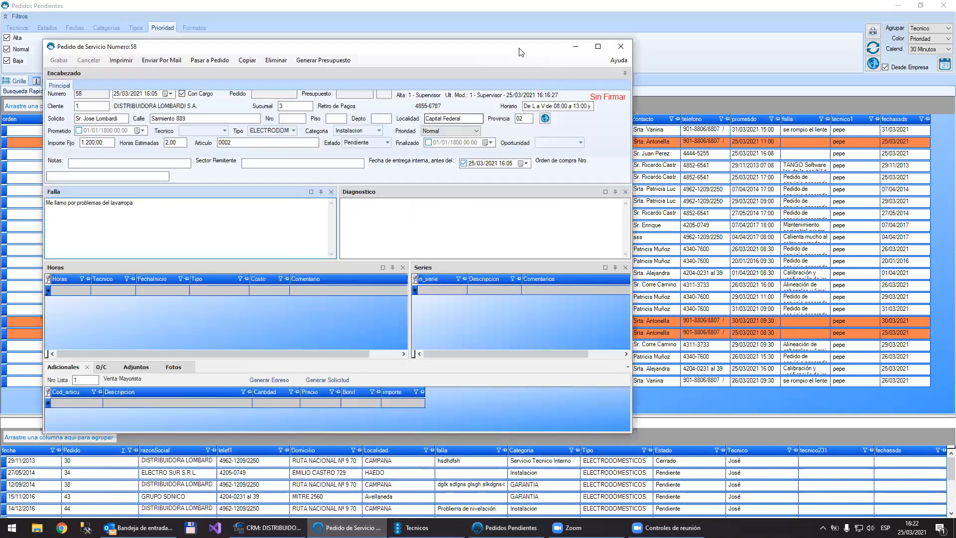
left_click(458, 131)
left_click(458, 132)
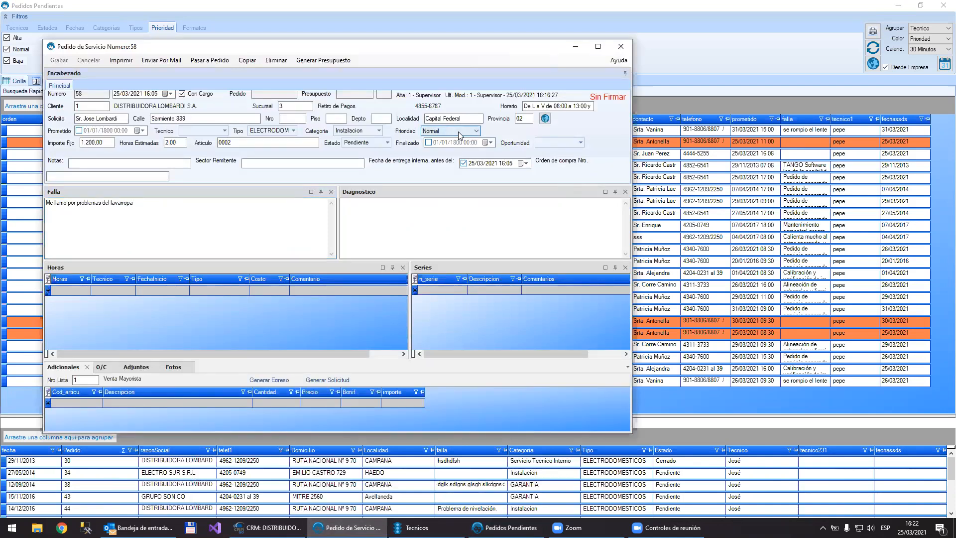
Step: Return to the pending orders window and save its current format
left_click(187, 4)
left_click(195, 28)
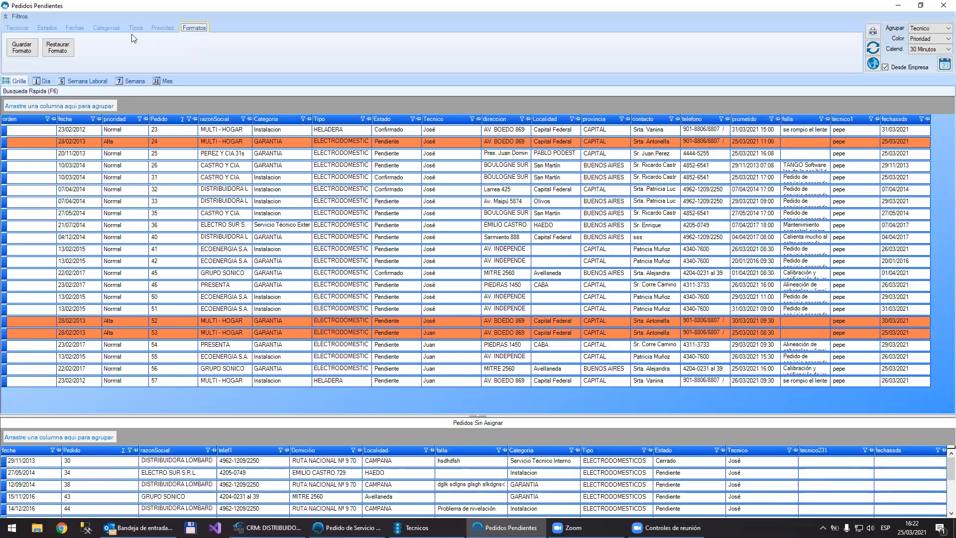
left_click(21, 48)
Step: Go over the technician, status, date and category filters again, finishing on the technician filter
left_click(18, 28)
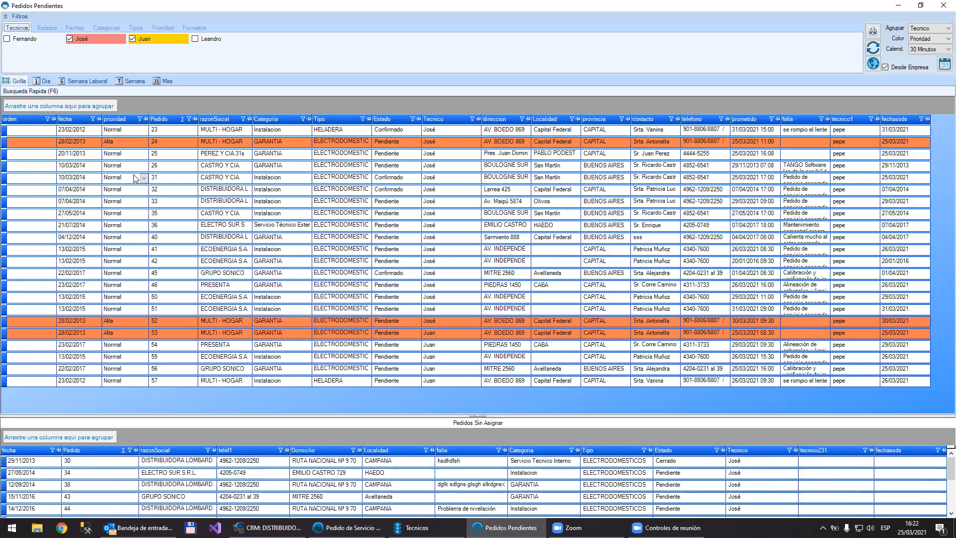
left_click(46, 29)
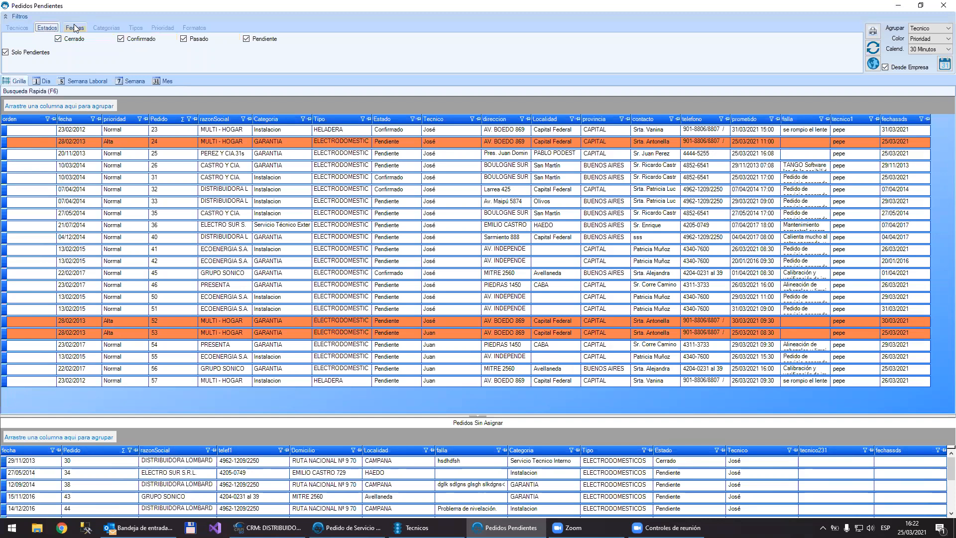
left_click(74, 28)
key("Right")
key("Left")
key("Left")
key("Left")
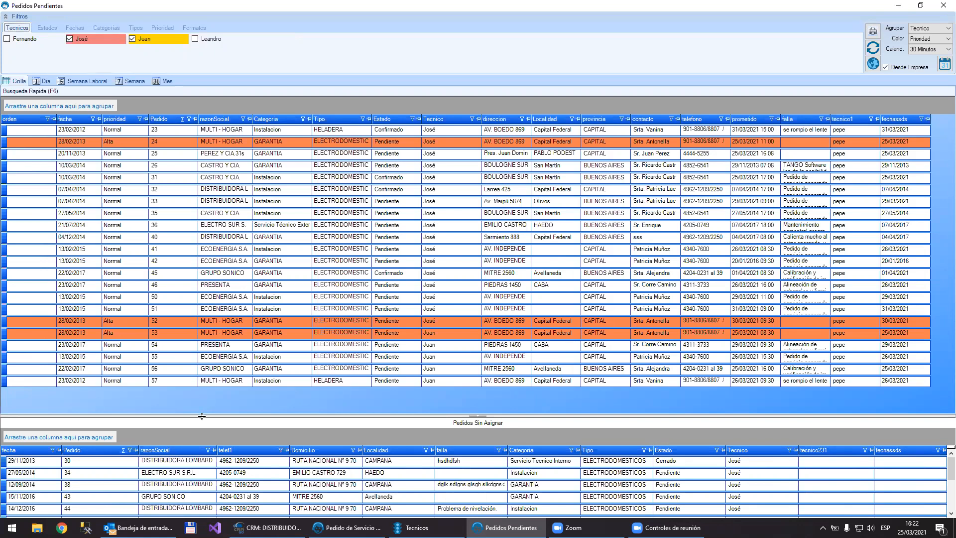
Step: Enlarge the unassigned orders list until all its rows fit, then collapse and restore it
left_click_drag(202, 415, 448, 383)
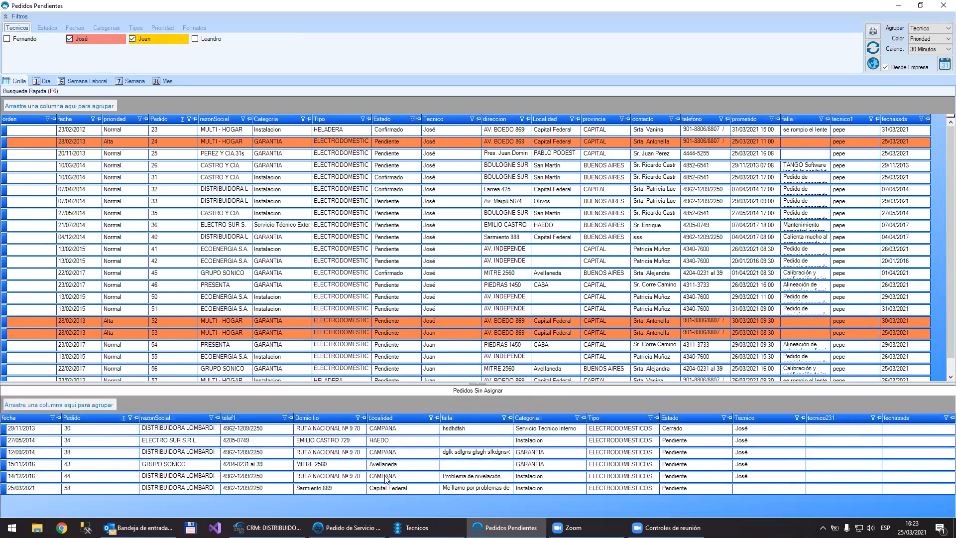
mouse_move(268, 527)
left_click(480, 383)
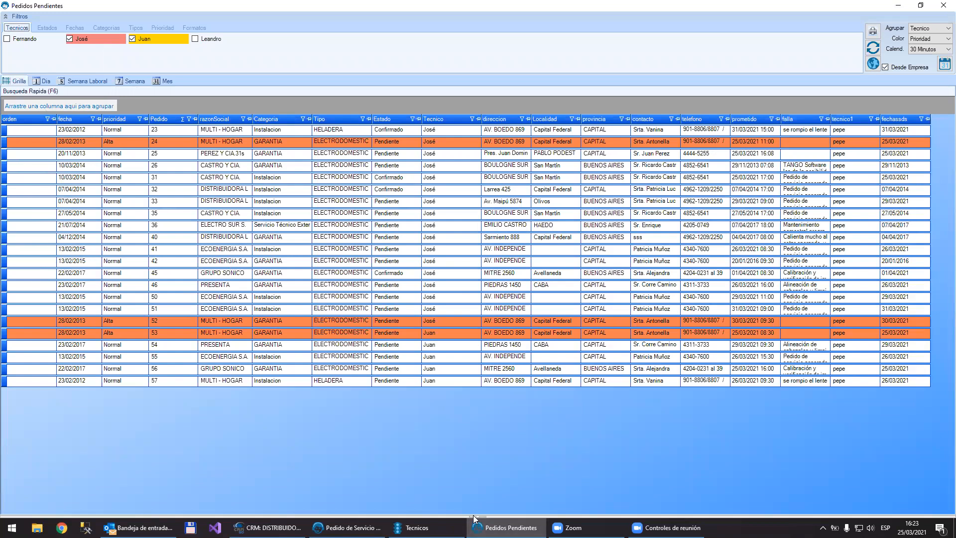
left_click(473, 515)
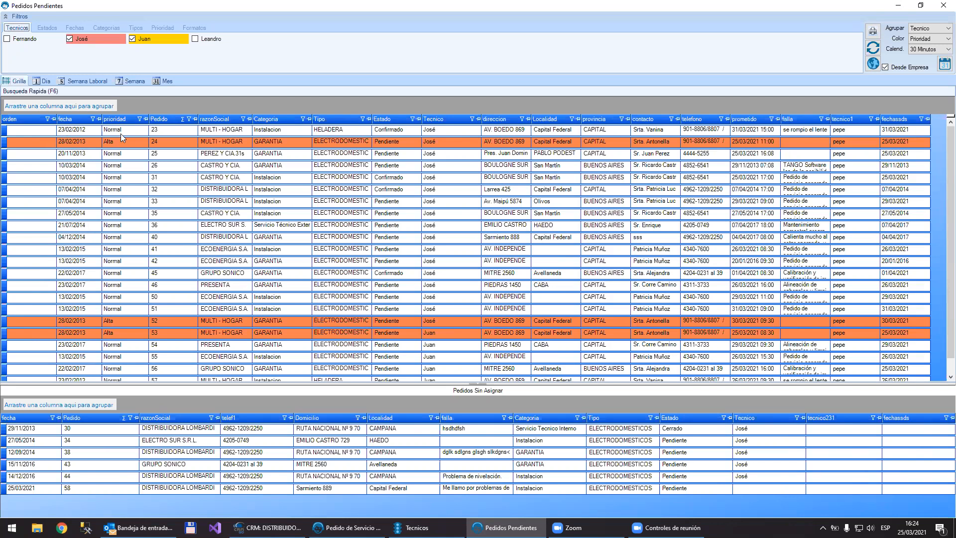
Step: Open and close the first MULTI - HOGAR pending order, then view the actions available for its row
double_click(86, 133)
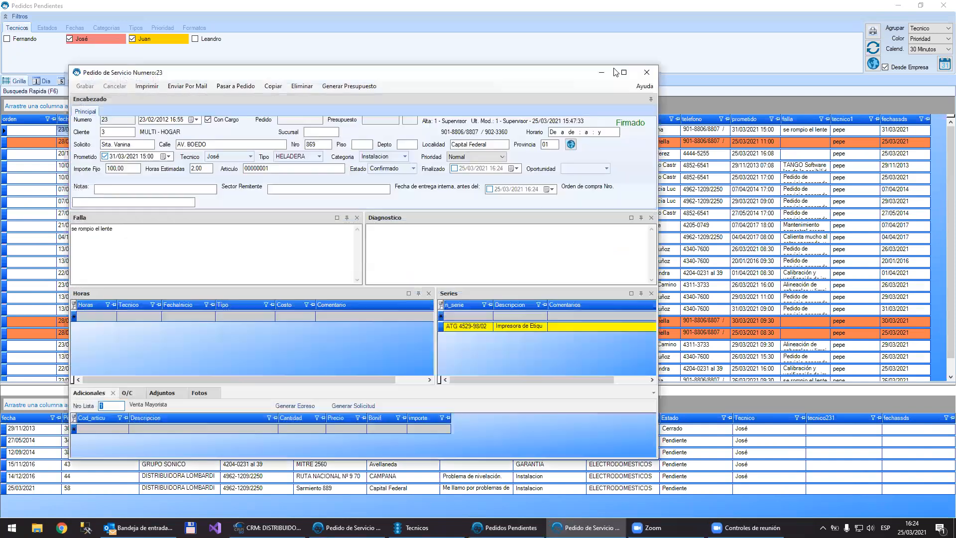
left_click(646, 72)
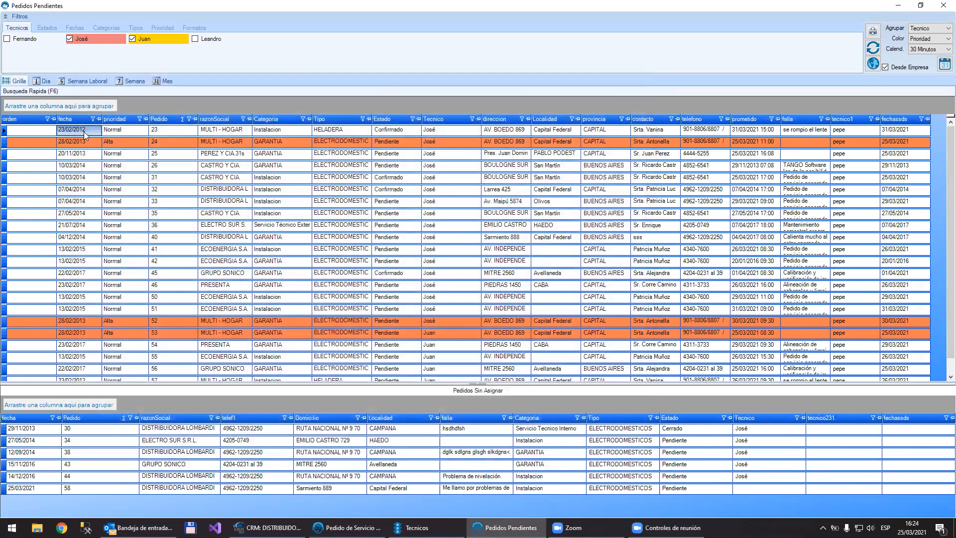
right_click(84, 131)
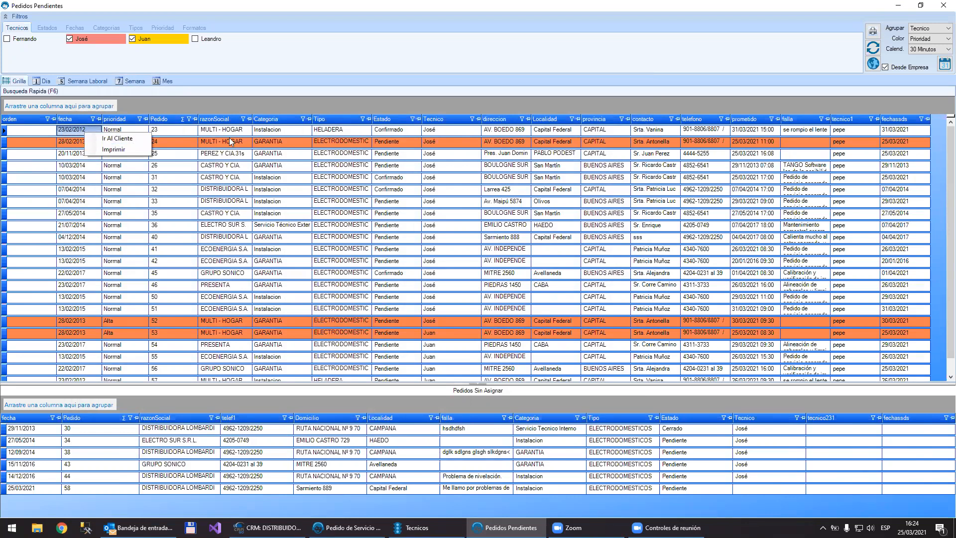
left_click(222, 165)
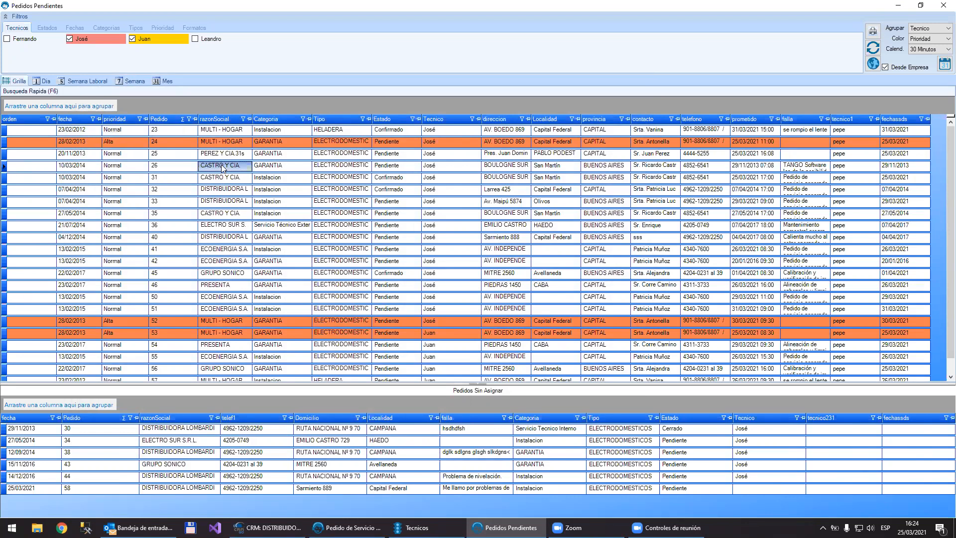
Step: Open the CASTRO Y CIA. warranty order dated 10/03/2014 and its linked customer record, then close both
double_click(223, 166)
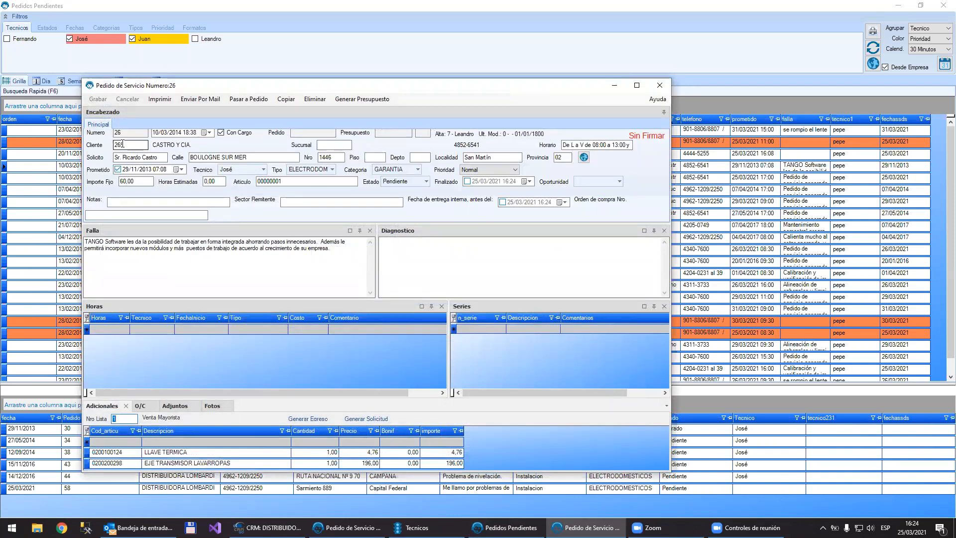
double_click(123, 144)
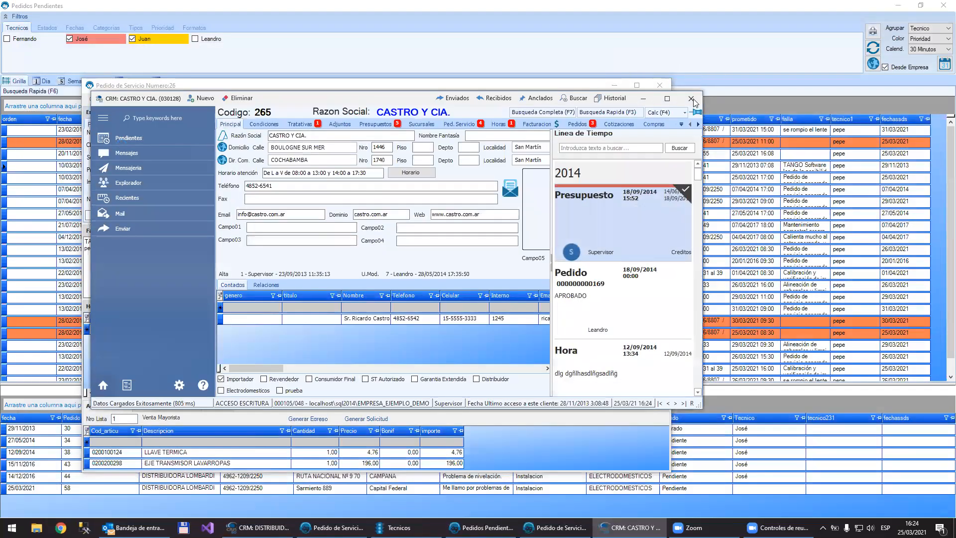
left_click(661, 86)
left_click(660, 86)
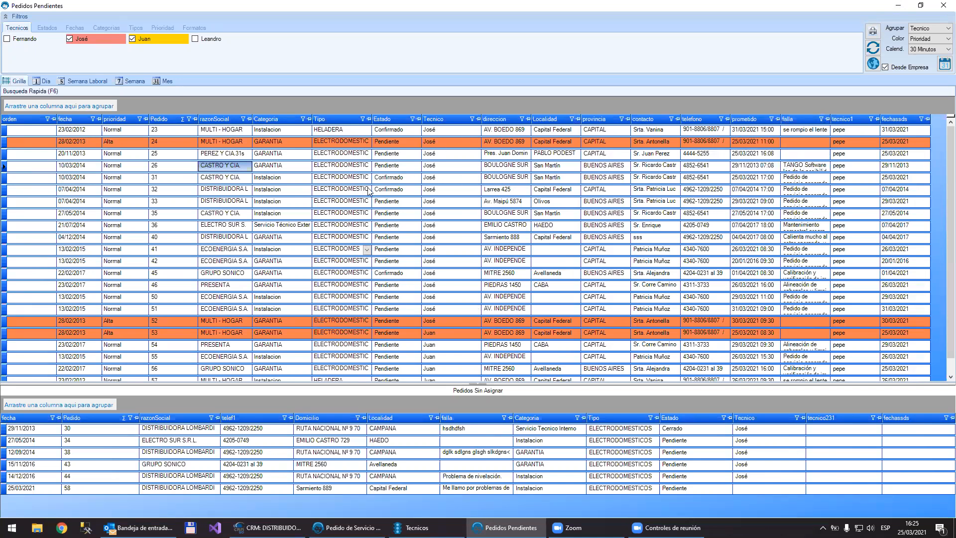
Step: View the type options of the CASTRO Y CIA. warranty order, then switch its installation order to another technician and back
left_click(352, 169)
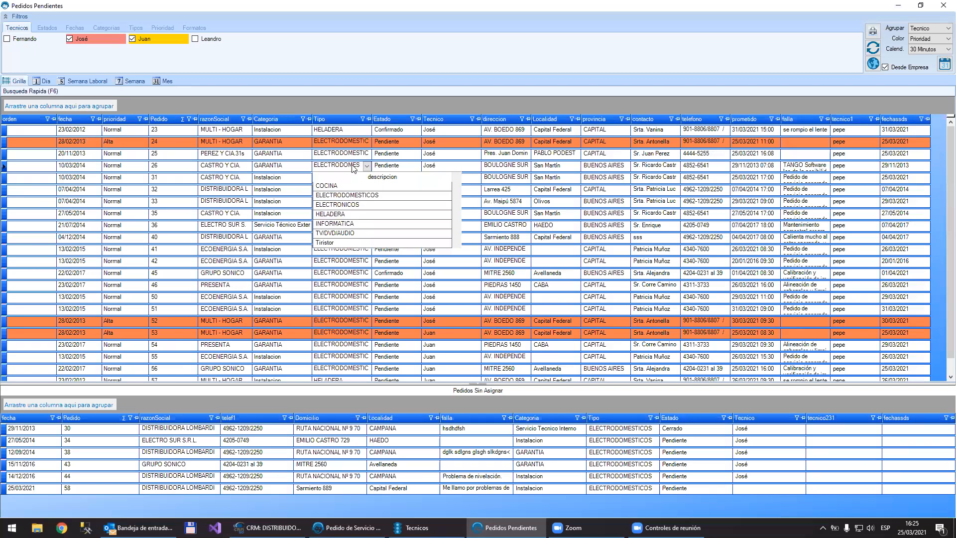
left_click(352, 168)
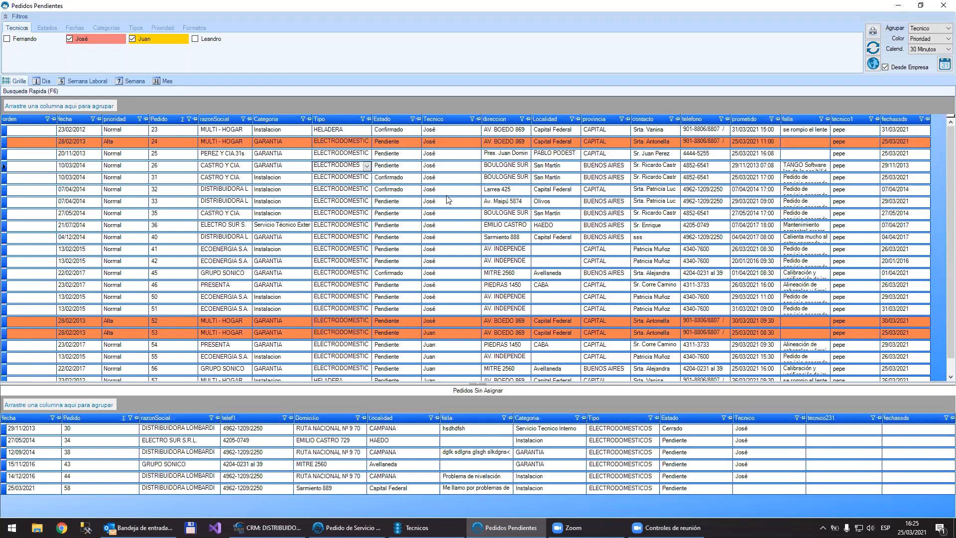
left_click(467, 179)
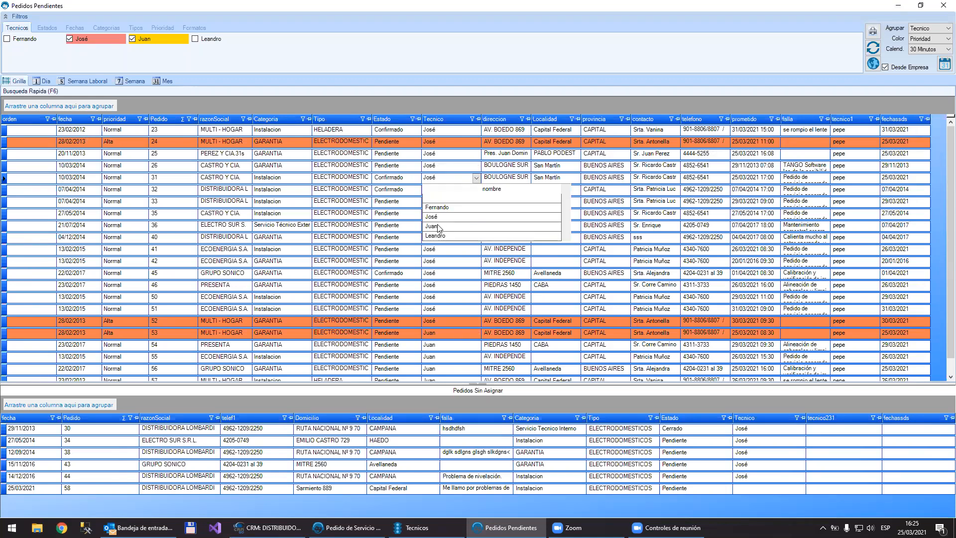
left_click(438, 226)
left_click(462, 179)
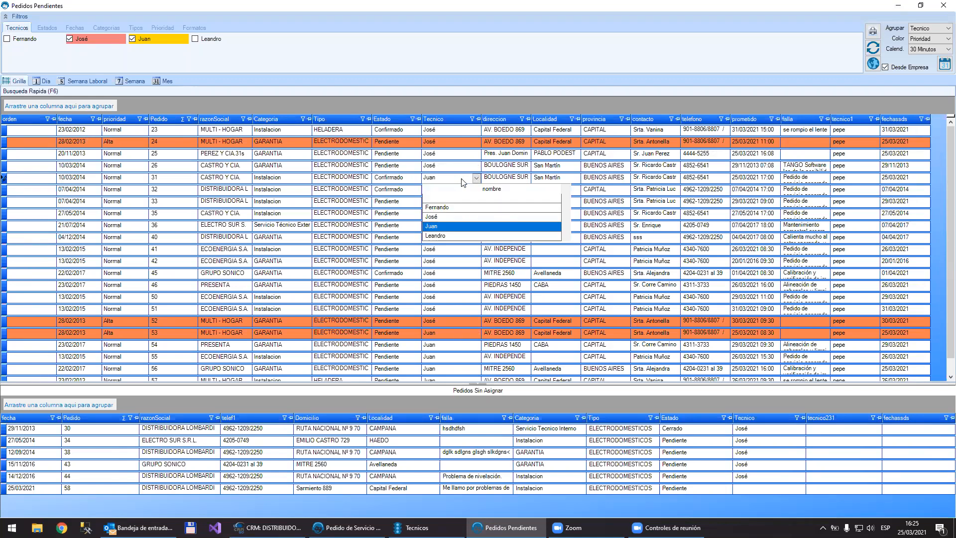
left_click(439, 216)
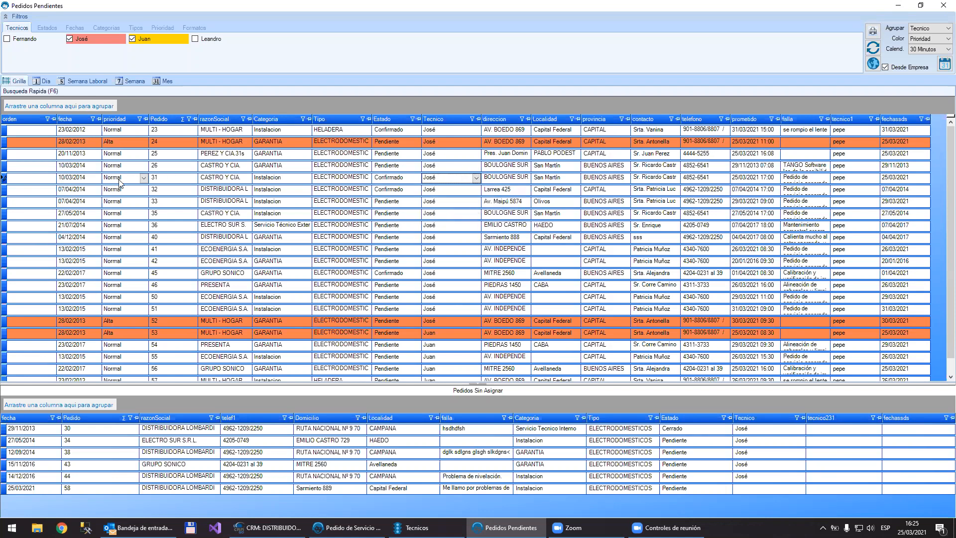
Step: Set the priority to Alta for the CASTRO Y CIA. installation order of 10/03/2014 and the ELECTRO SUR order of 21/07/2014
left_click(120, 184)
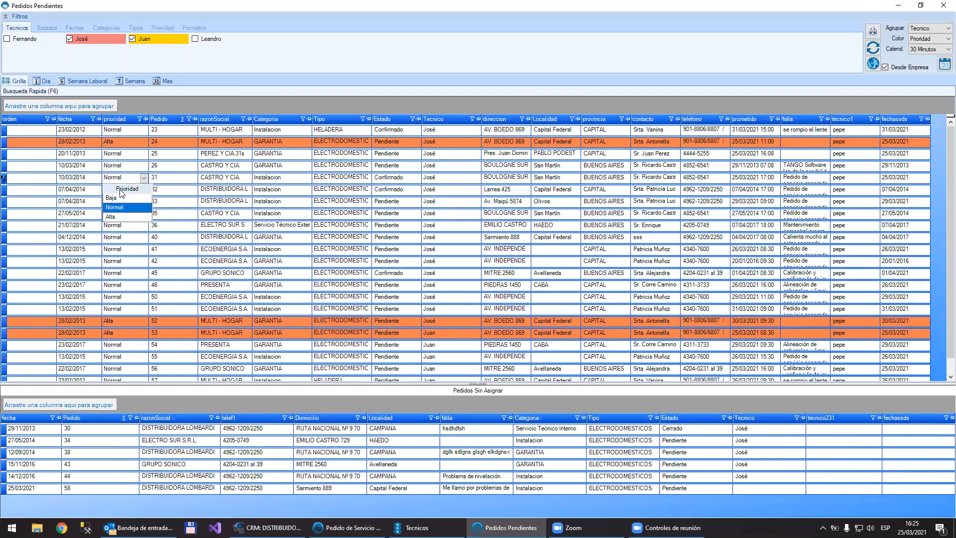
left_click(121, 217)
left_click(122, 226)
left_click(122, 225)
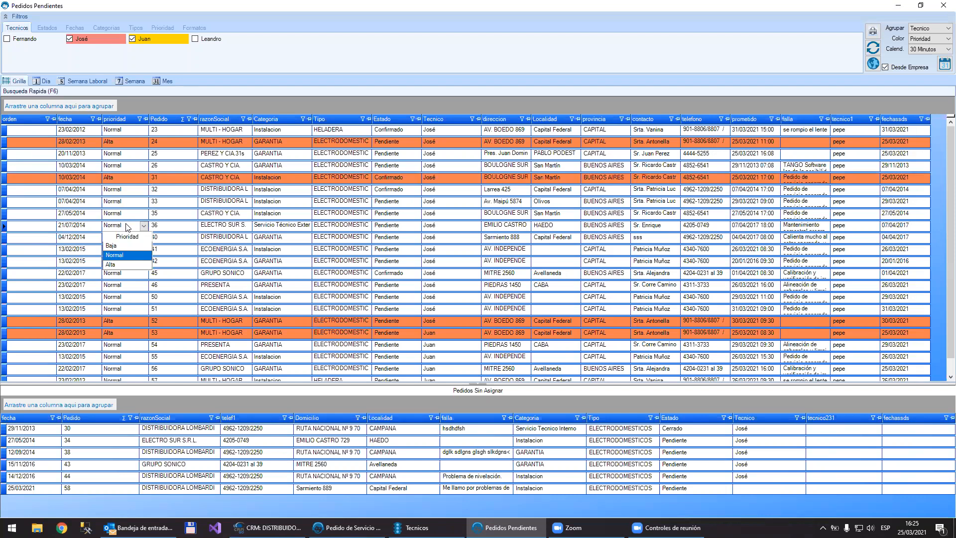
left_click(122, 264)
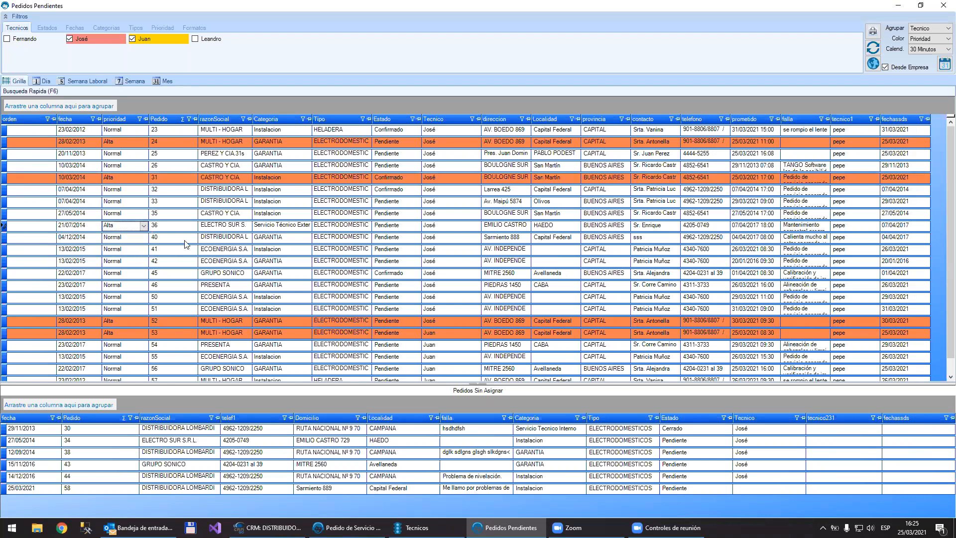
left_click(185, 239)
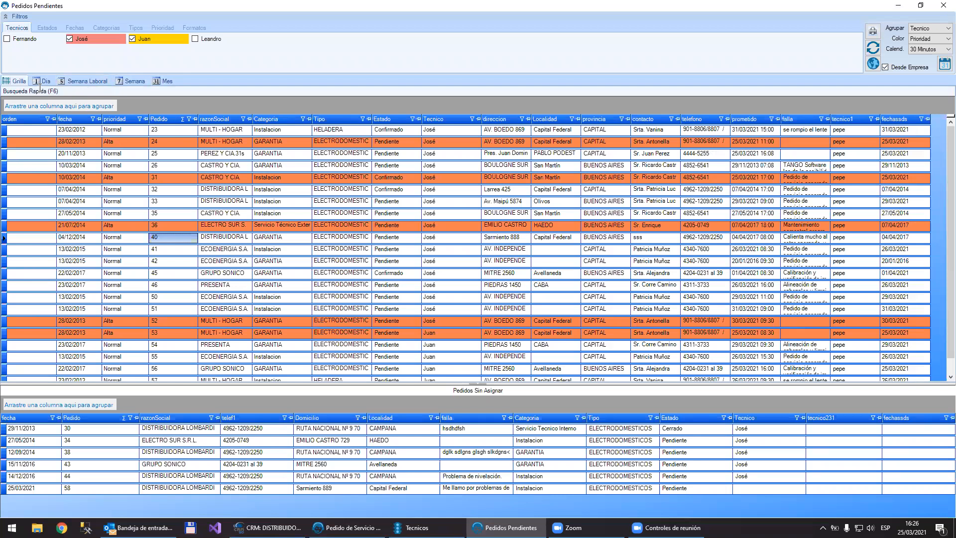
Step: Go through the month, week and day calendars of the pending orders, finishing on the work week and looking over its hours
left_click(163, 81)
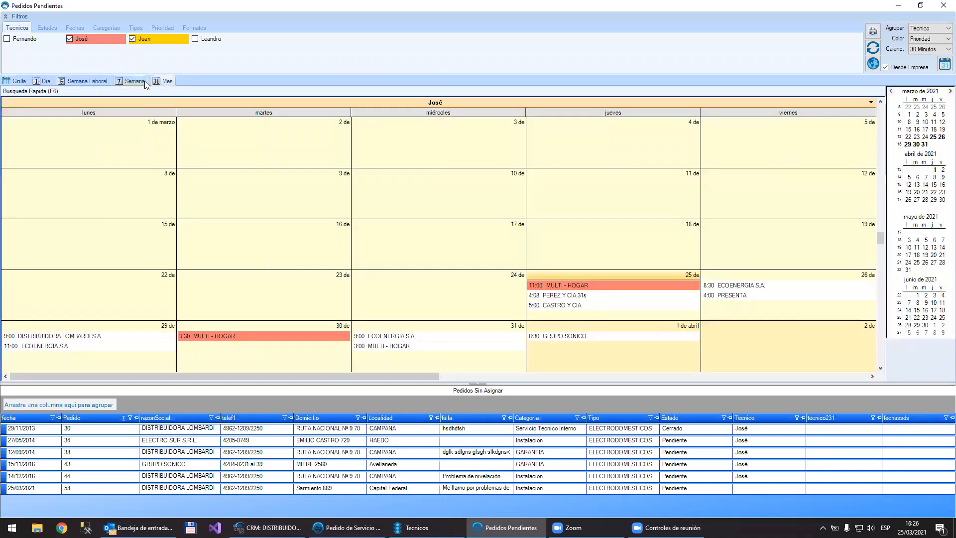
left_click(144, 80)
left_click(106, 83)
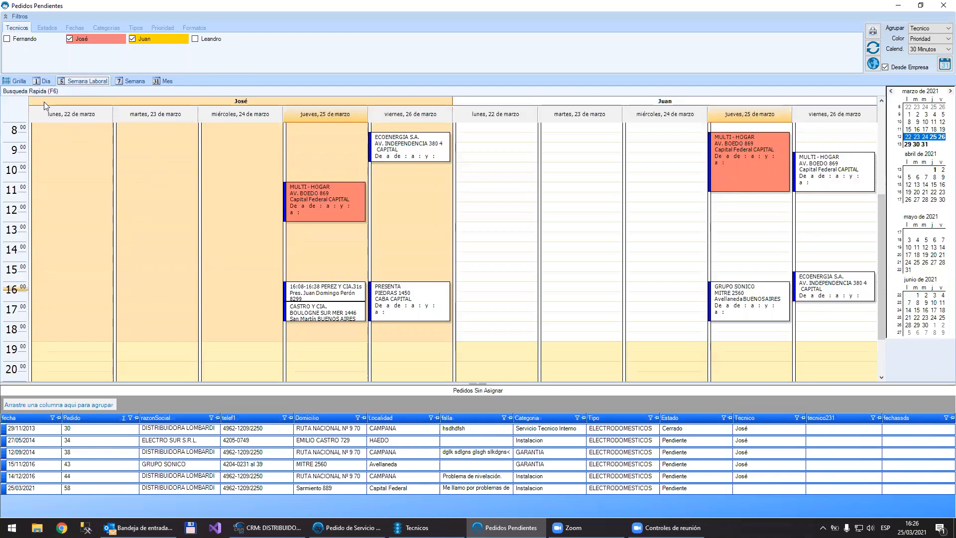
left_click(41, 81)
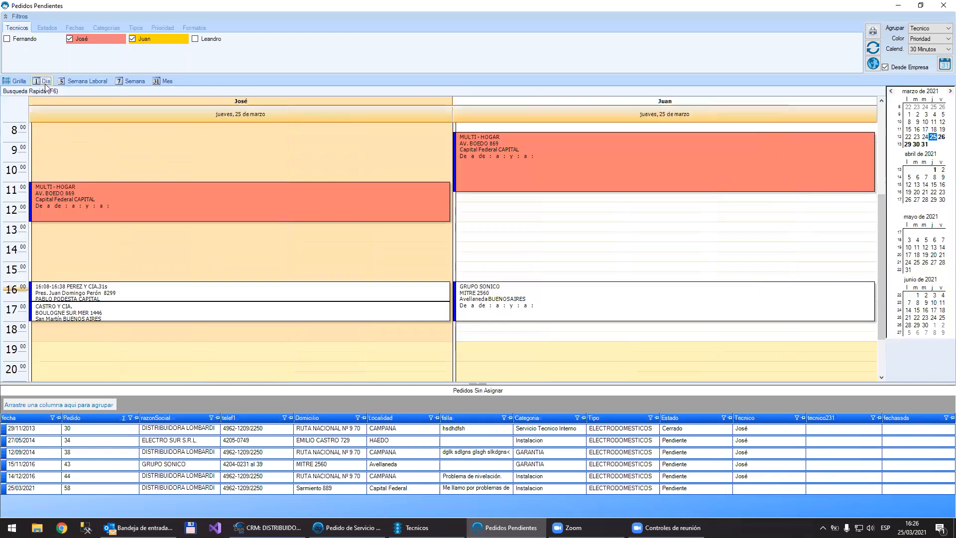
left_click(83, 82)
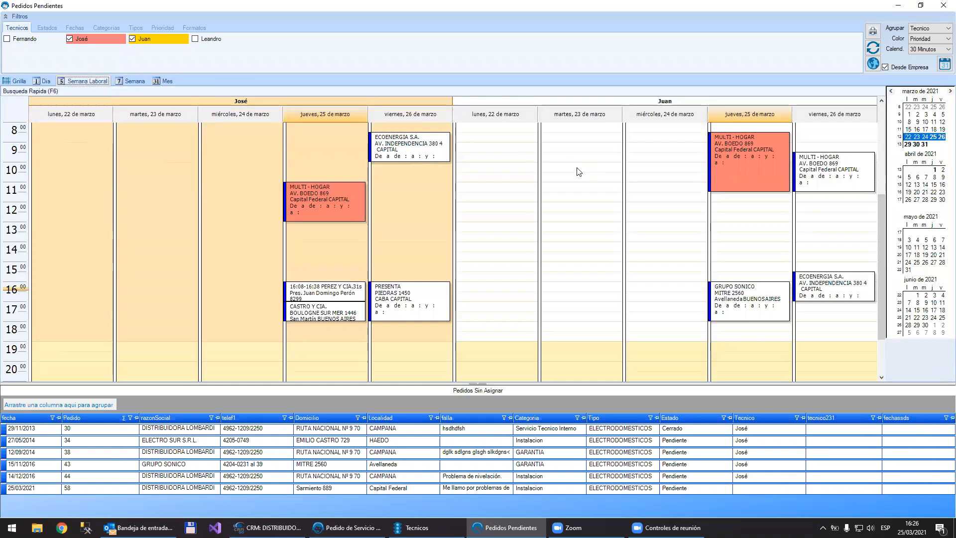
scroll(579, 171, "up", 5)
scroll(578, 171, "down", 7)
scroll(578, 172, "up", 7)
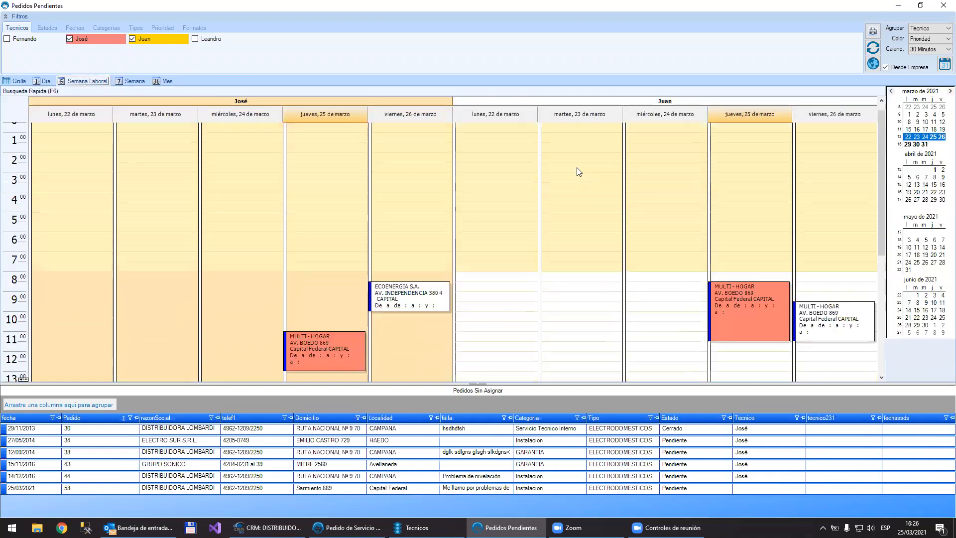
scroll(579, 172, "down", 6)
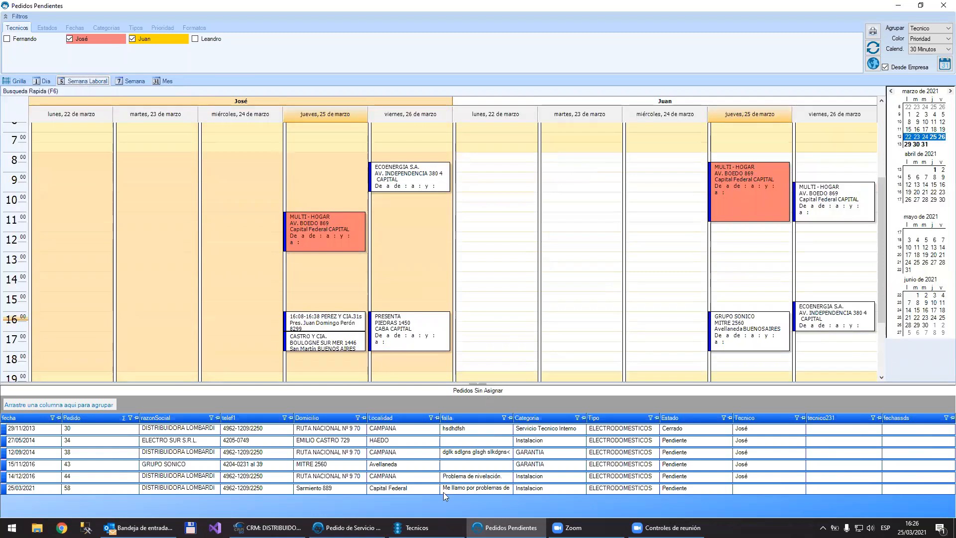
Step: Check the colours in the technician record, then colour the pending orders by Tecnico and refresh the calendar
left_click(414, 527)
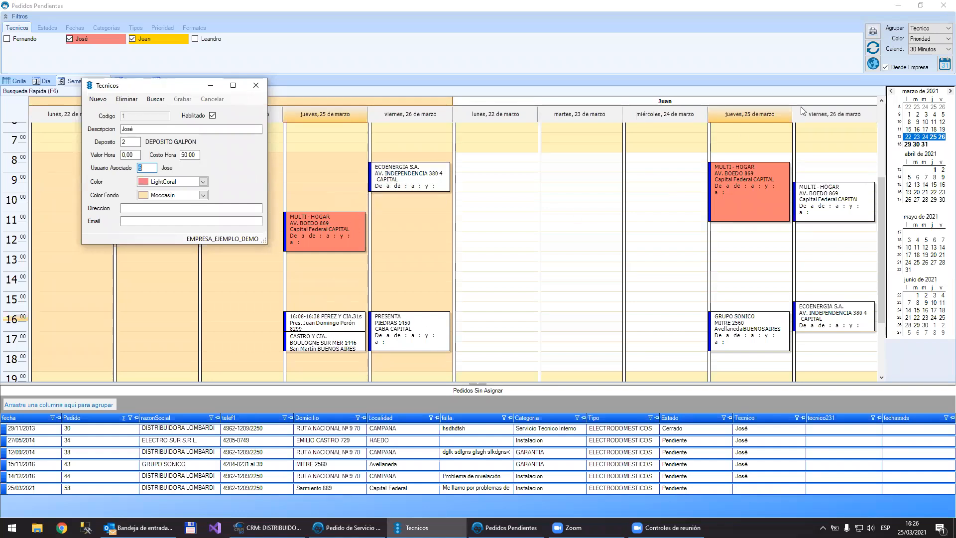
left_click(923, 43)
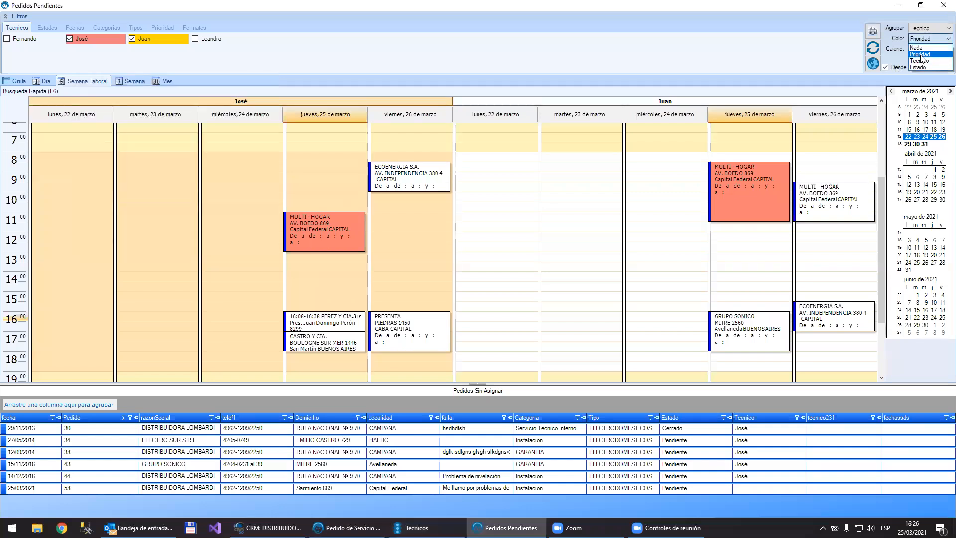
left_click(921, 60)
left_click(875, 48)
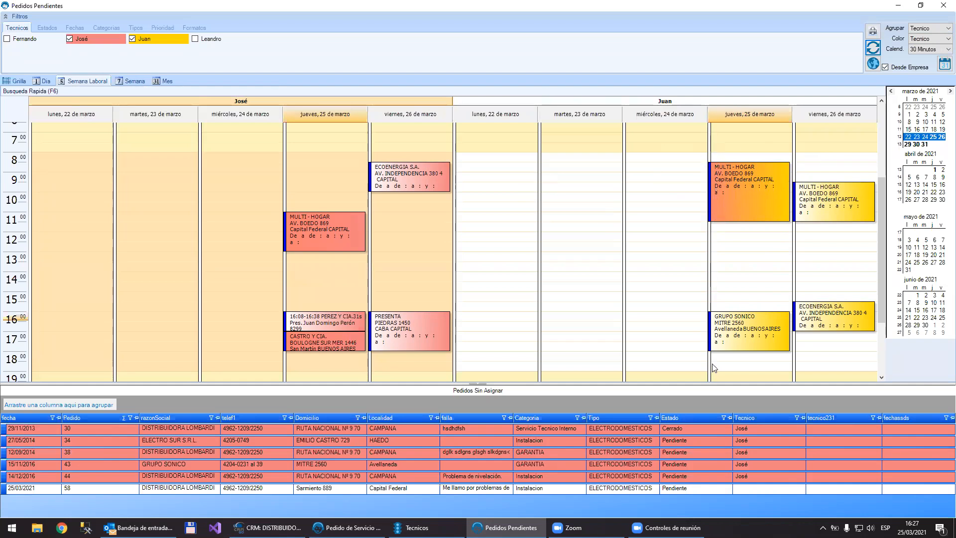
Step: Set the PRESENTA order on Friday 26 March to Baja priority, then bring up the technician record's colour settings
right_click(404, 340)
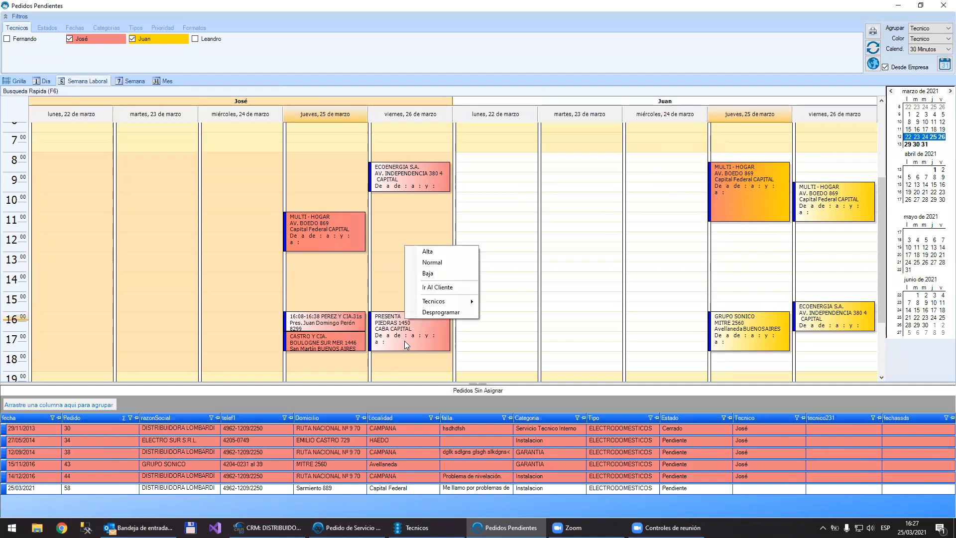
left_click(443, 272)
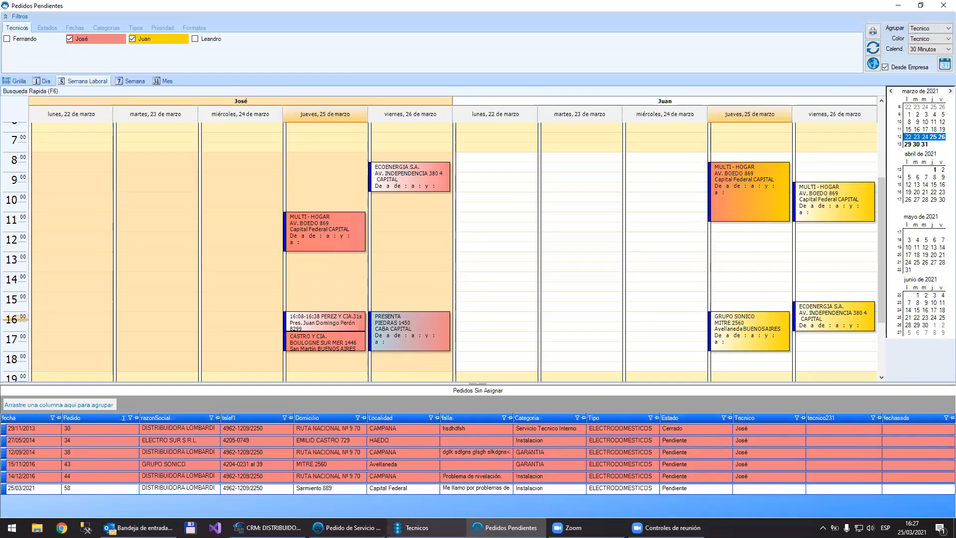
left_click(417, 527)
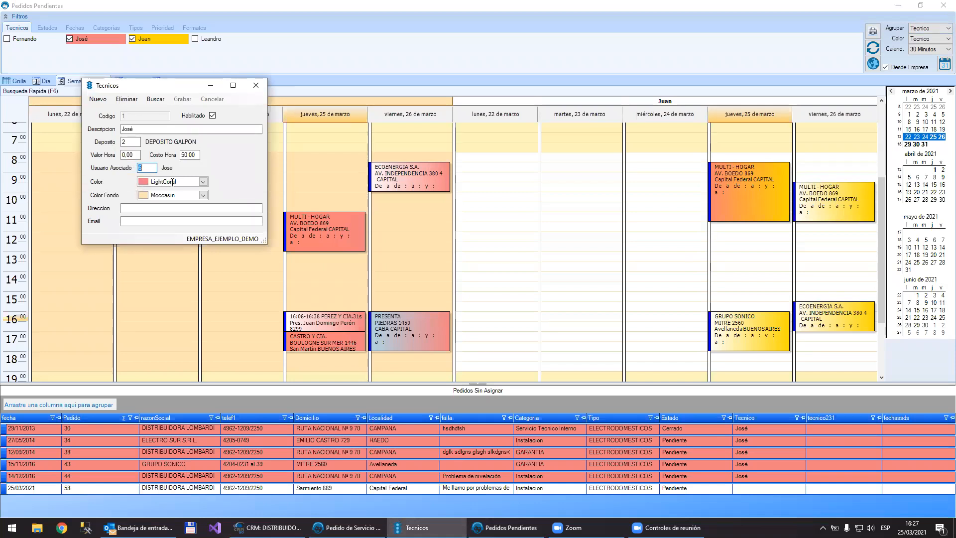
type("6")
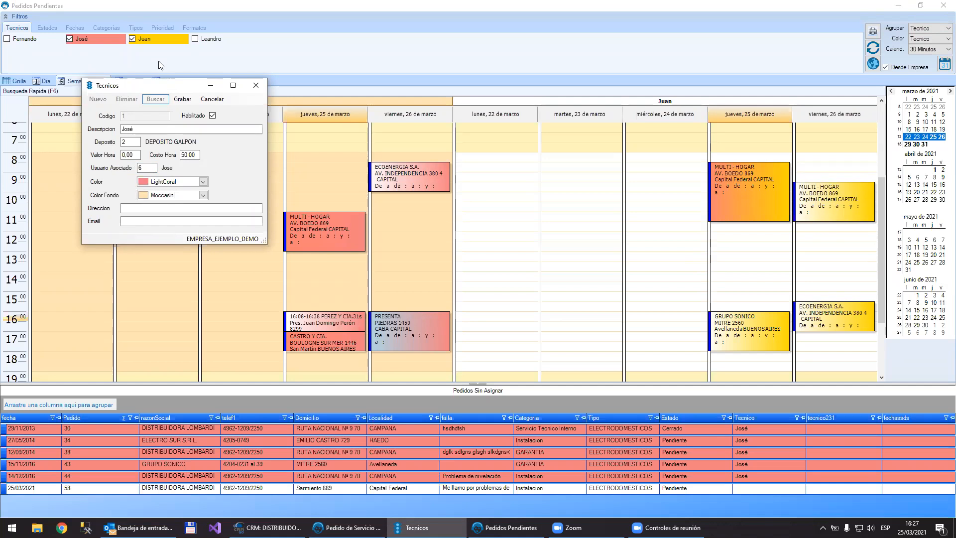
Step: Add the first and fourth technicians to the calendar, then remove the third one, refreshing the calendar after each change
left_click(204, 39)
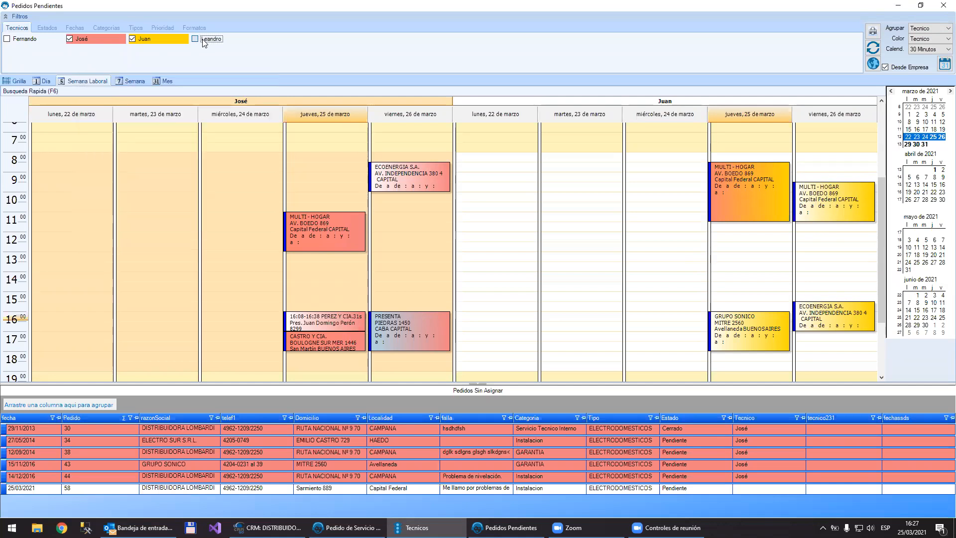
left_click(7, 39)
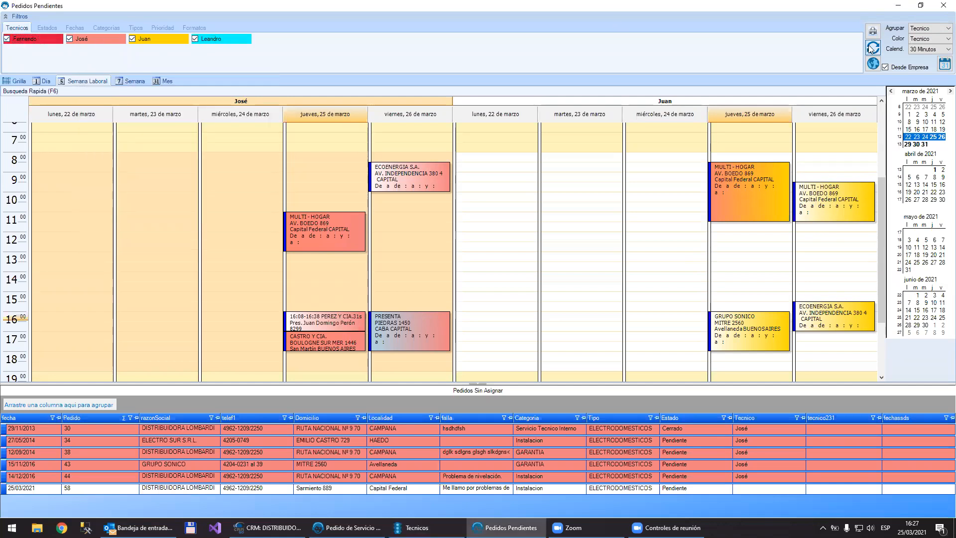
left_click(873, 47)
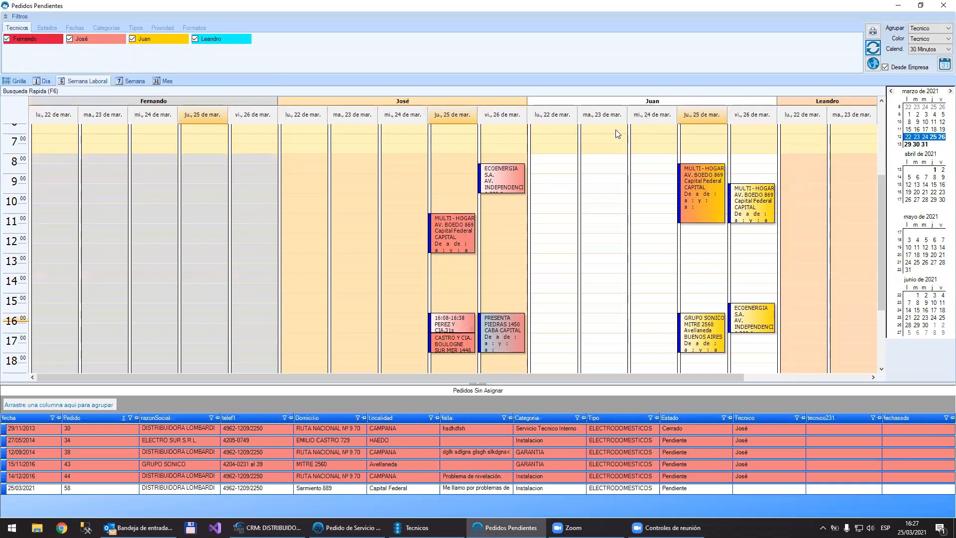
left_click(140, 40)
left_click(873, 48)
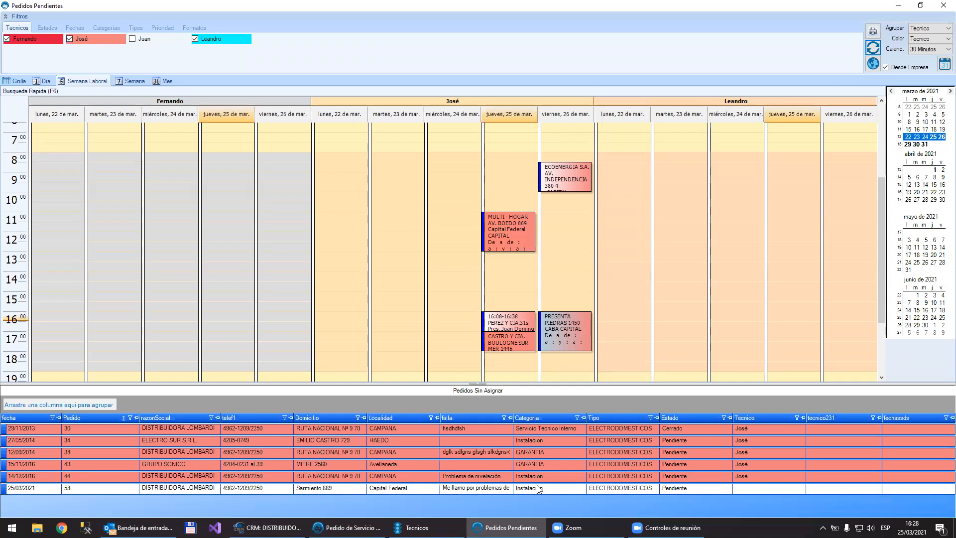
Step: Check the technician record again, then place the ECOENERGIA S.A. order of Friday 26 March on the fourth technician's Monday 22 March
left_click(431, 528)
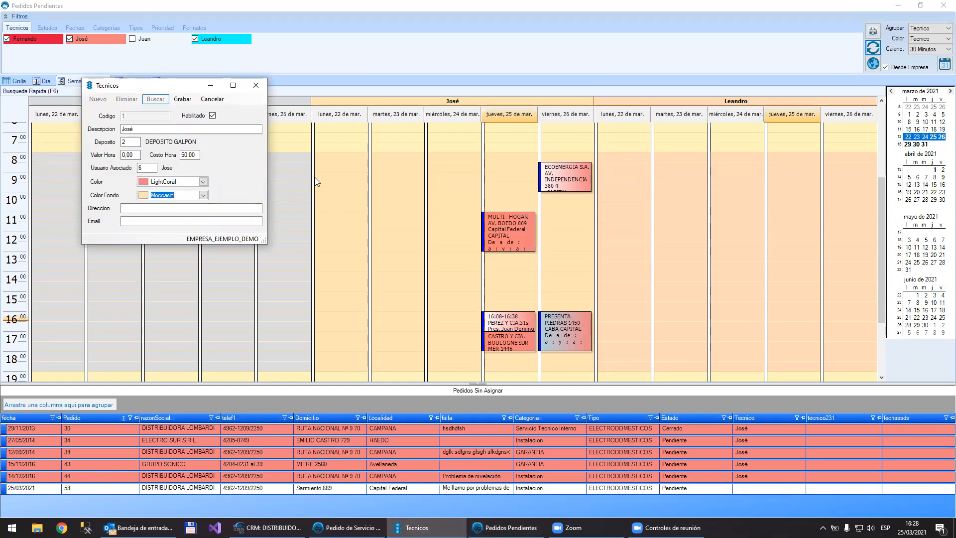
left_click(570, 182)
left_click_drag(570, 182, 636, 184)
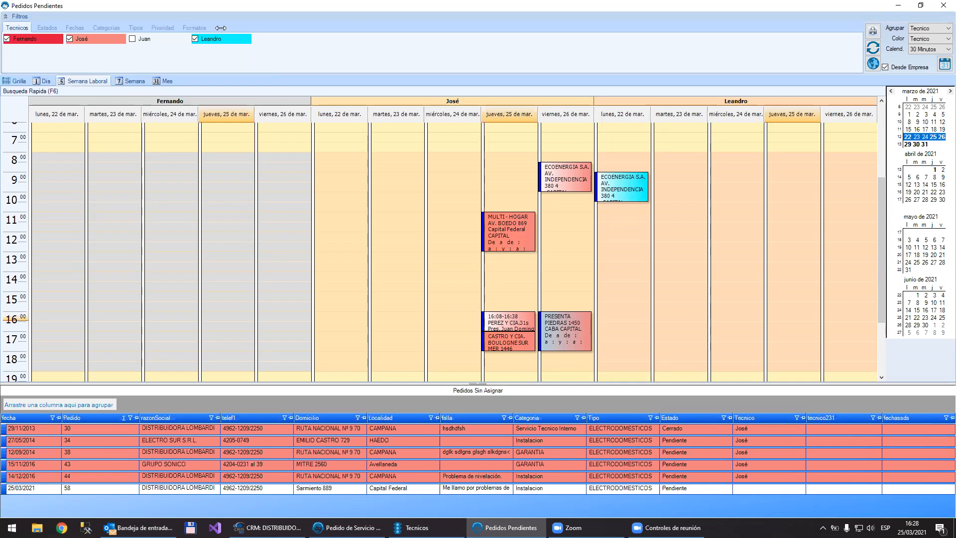
Step: Limit the technician filter to the second and third technicians again and refresh the calendar
left_click(141, 40)
left_click(194, 39)
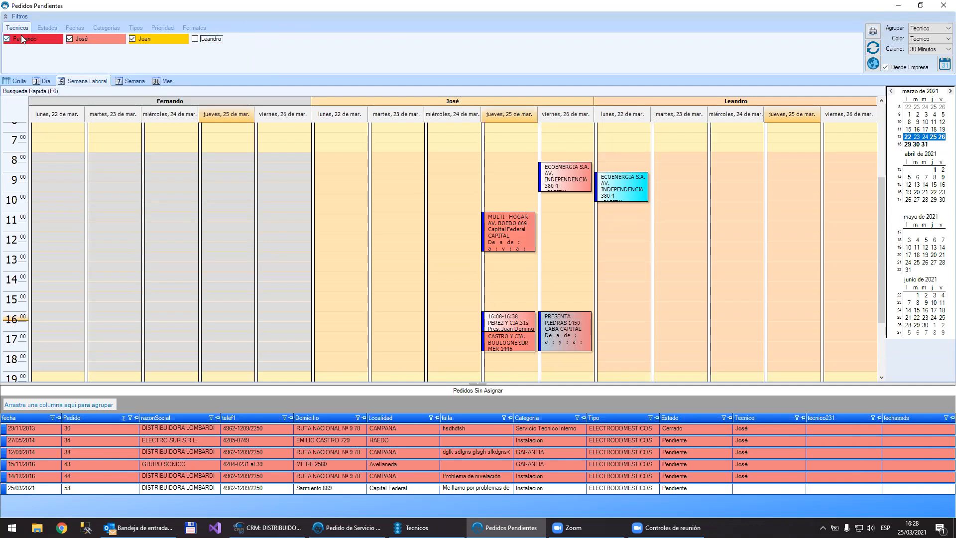
left_click(21, 35)
left_click(870, 50)
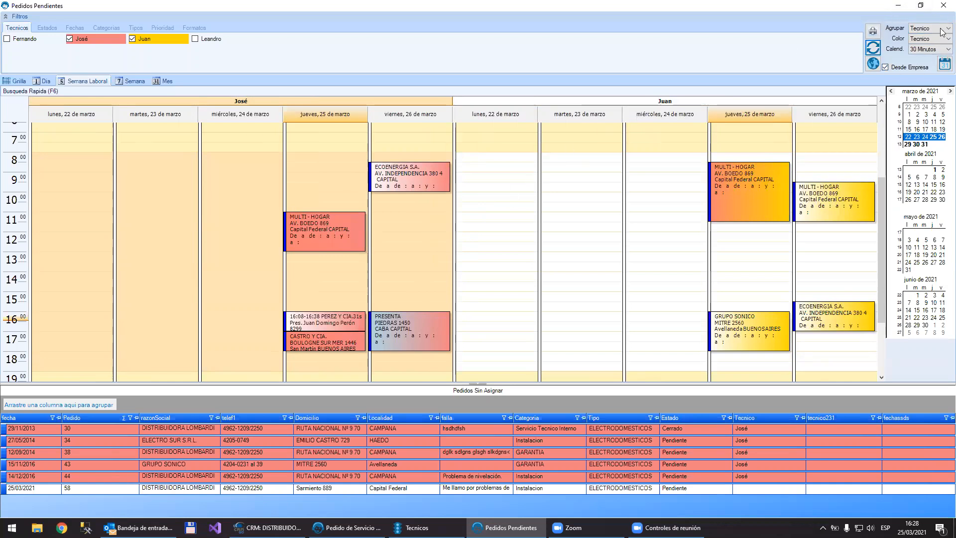
Step: Show the work week calendar with Sin Agrupar, then group it by Tecnico again
left_click(924, 28)
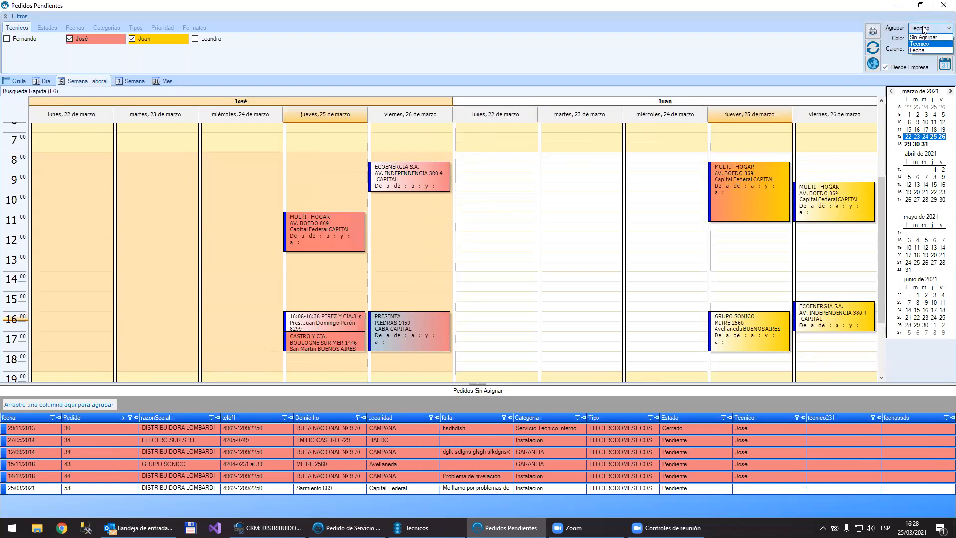
left_click(921, 38)
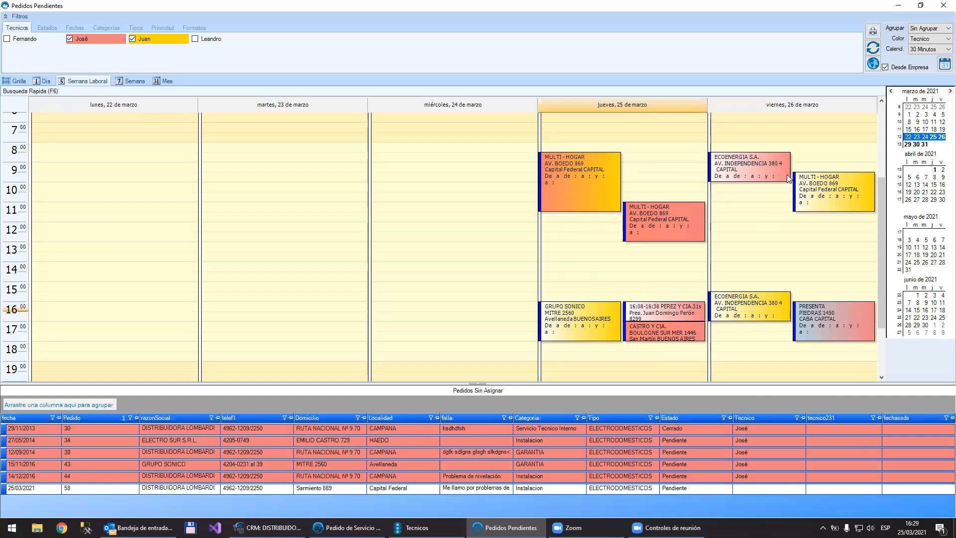
left_click(941, 29)
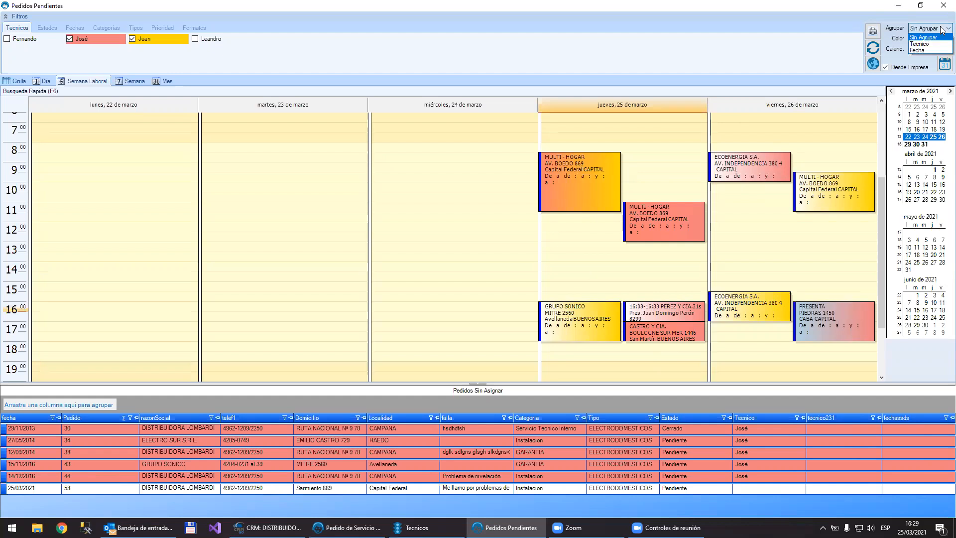
left_click(920, 44)
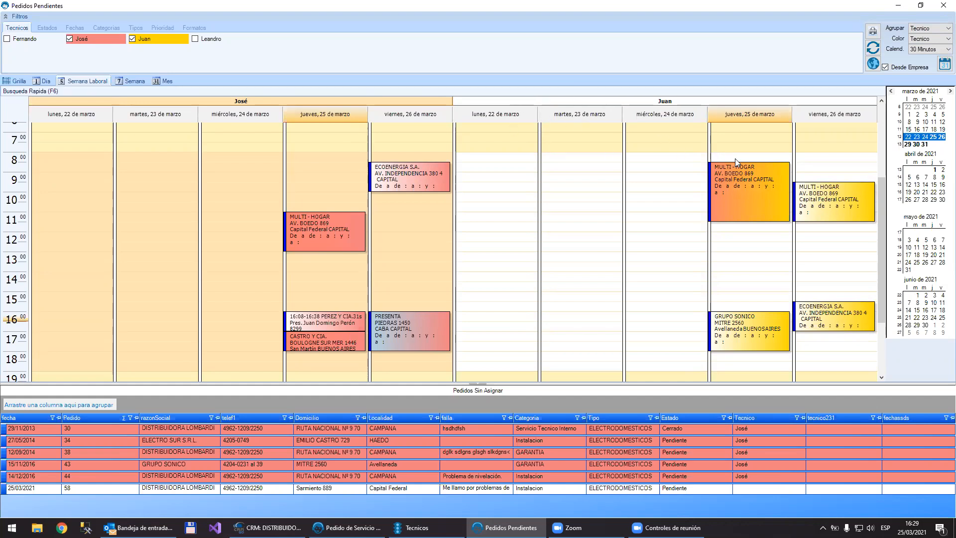
Step: Group the work week calendar by Fecha, then return the grouping to Tecnico
left_click(924, 38)
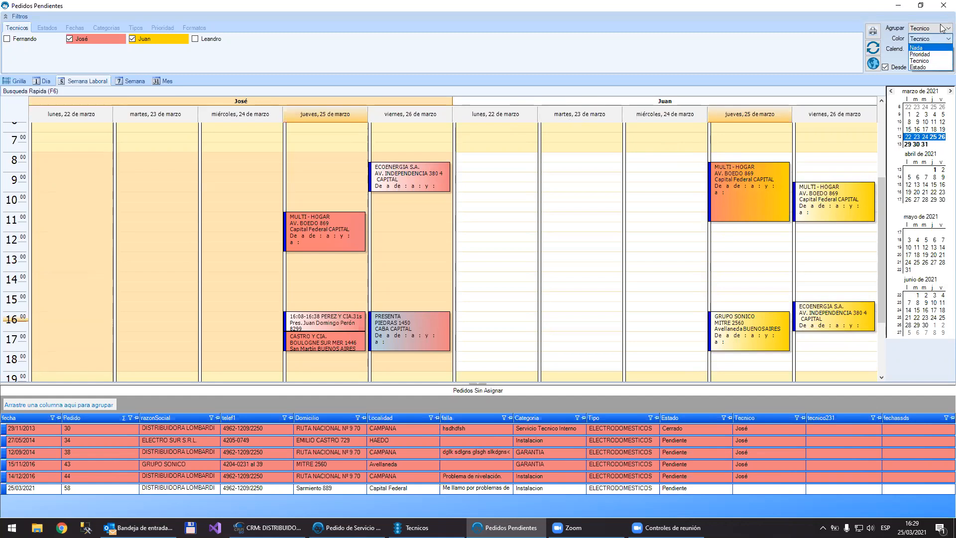
left_click(943, 28)
left_click(943, 28)
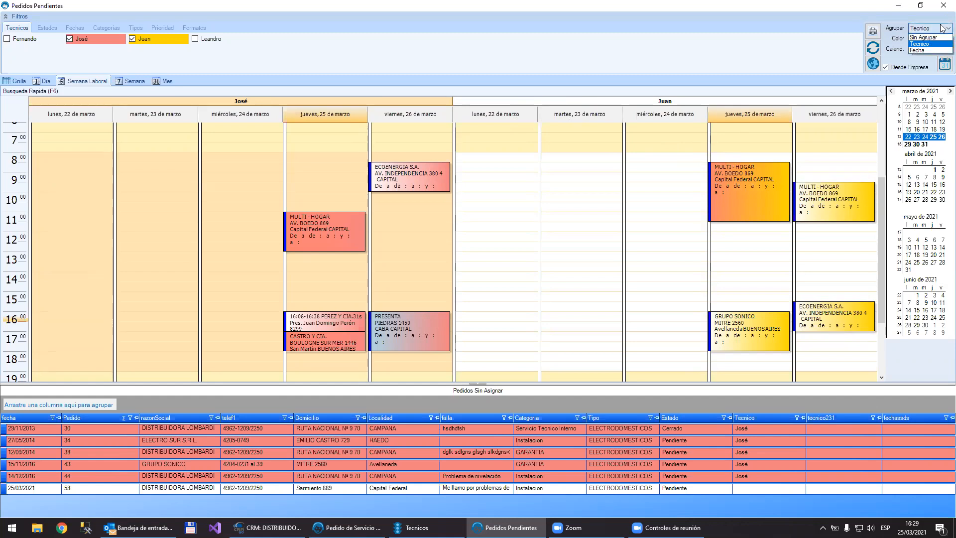
left_click(925, 51)
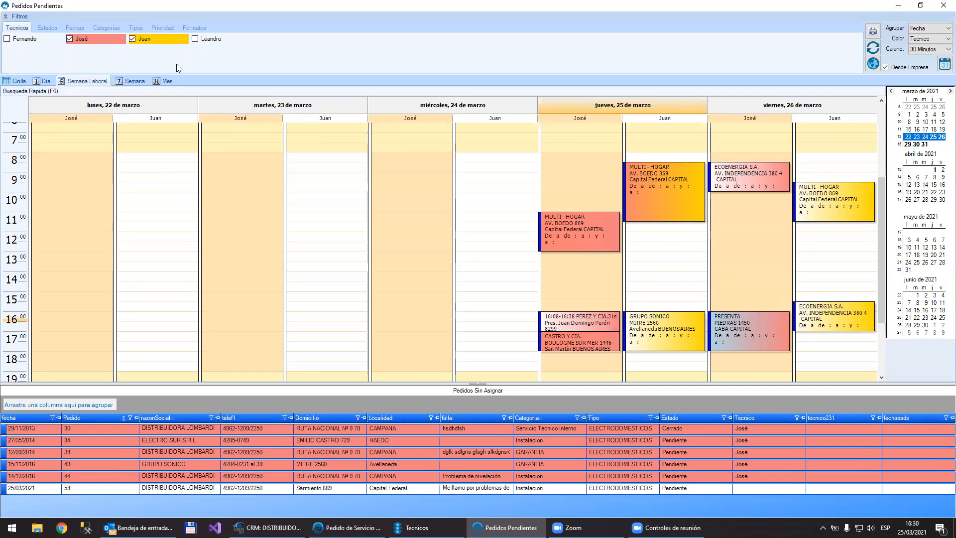
left_click(931, 29)
left_click(921, 45)
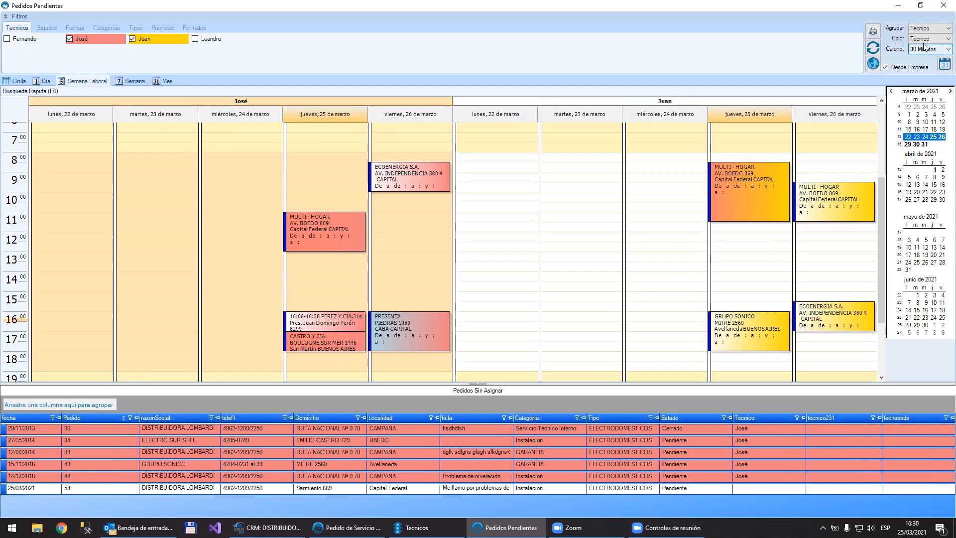
Step: Set the order colouring to Nada and then to Prioridad, refreshing the calendar after each change
left_click(930, 40)
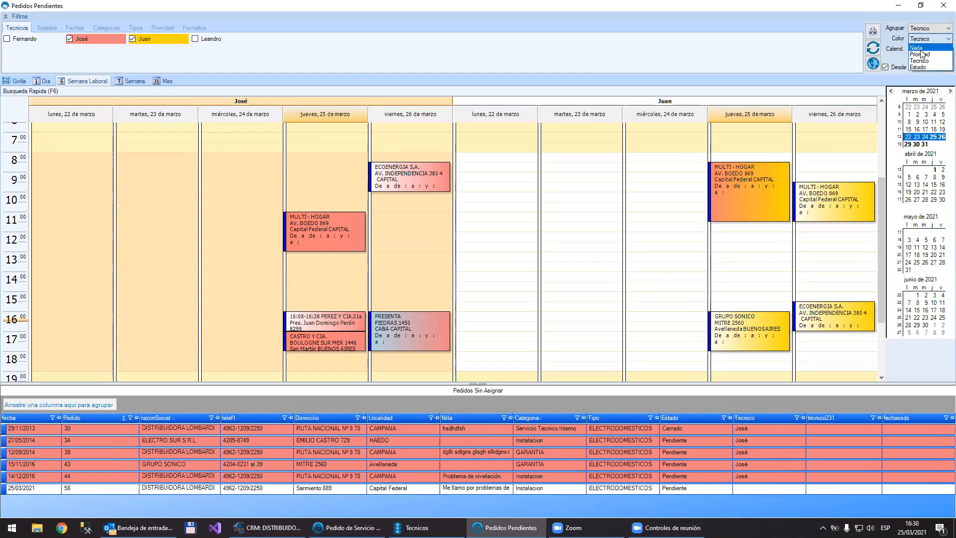
left_click(921, 49)
left_click(877, 50)
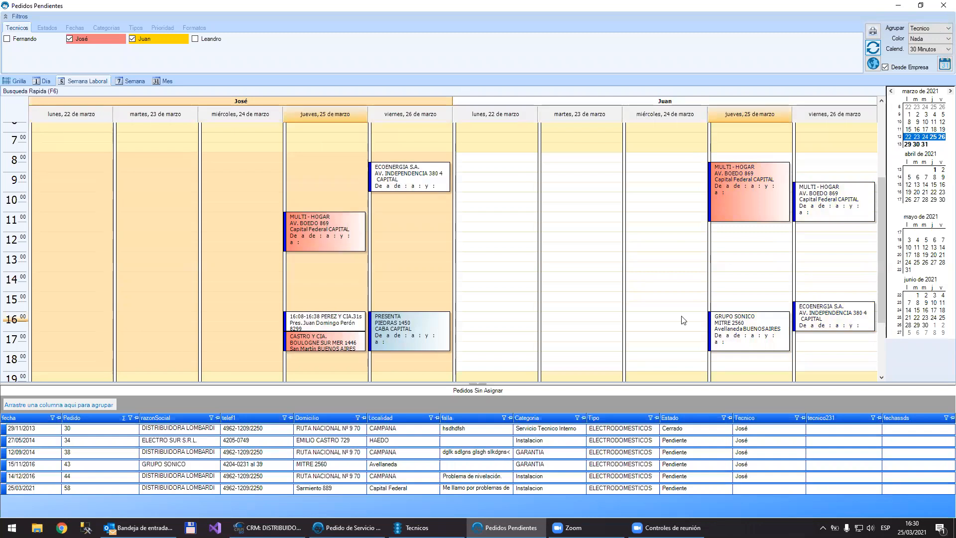
left_click(933, 40)
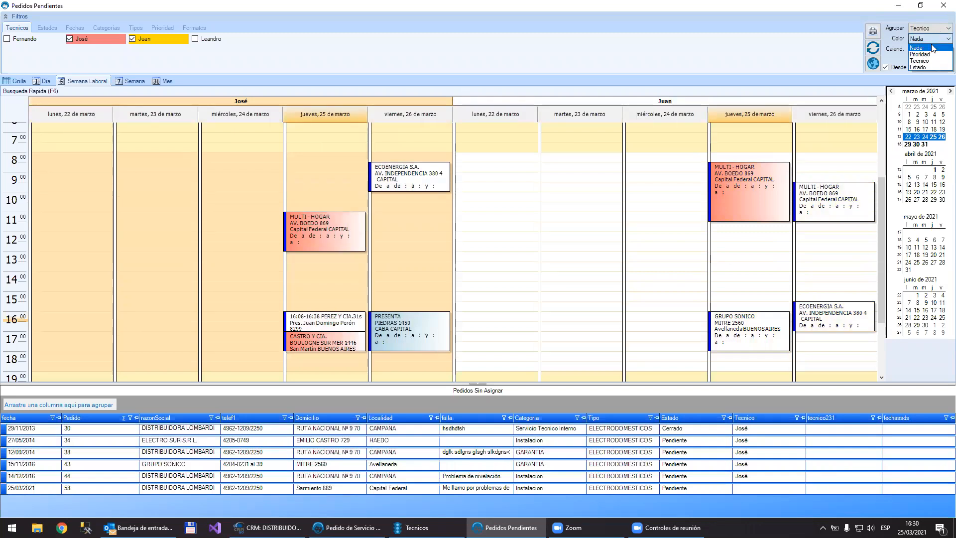
left_click(877, 48)
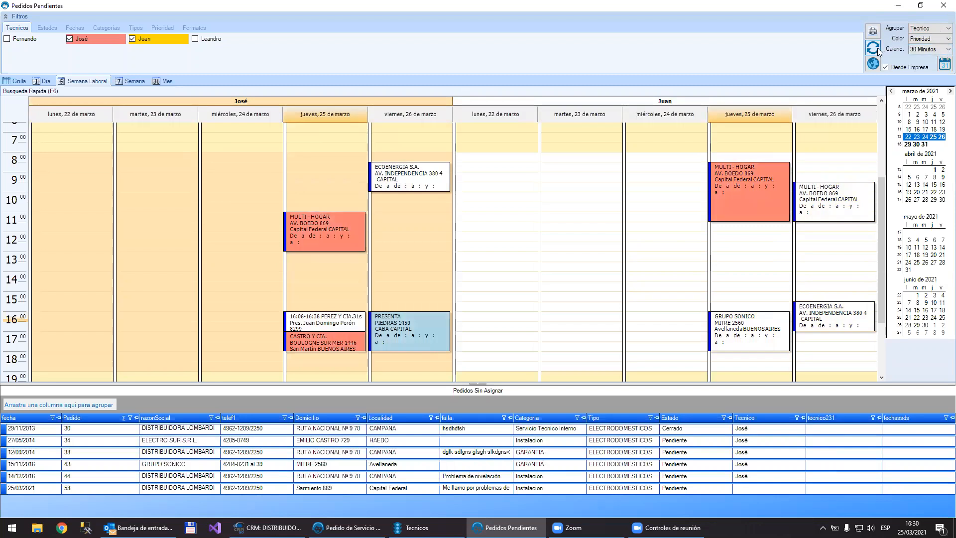
Step: Colour the orders by Tecnico and then by Estado, refresh the calendar, and check the CASTRO Y CIA. order's details
left_click(929, 41)
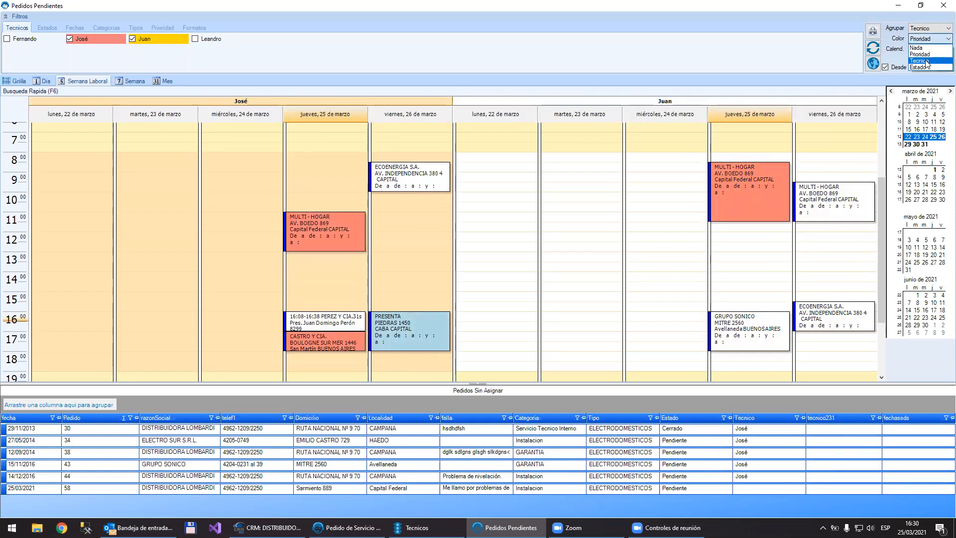
left_click(926, 61)
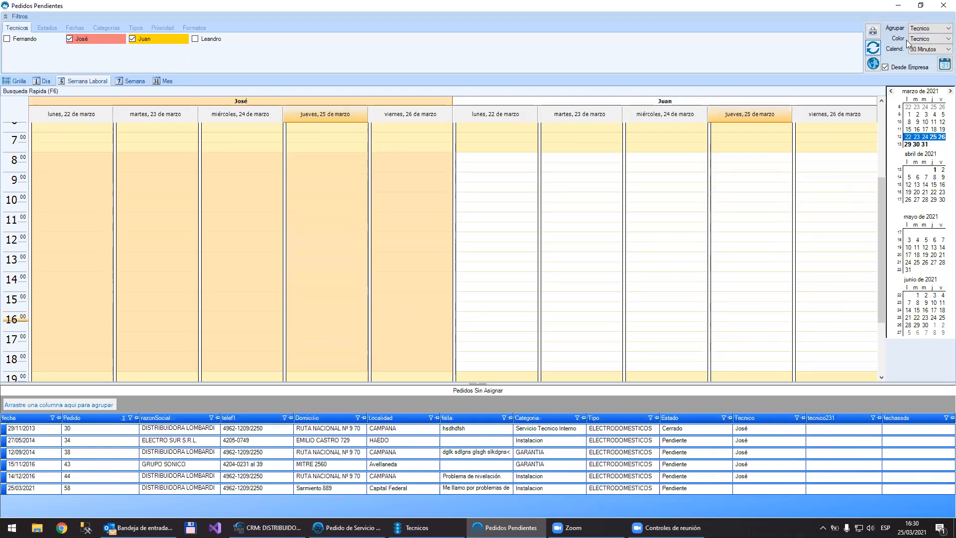
left_click(930, 38)
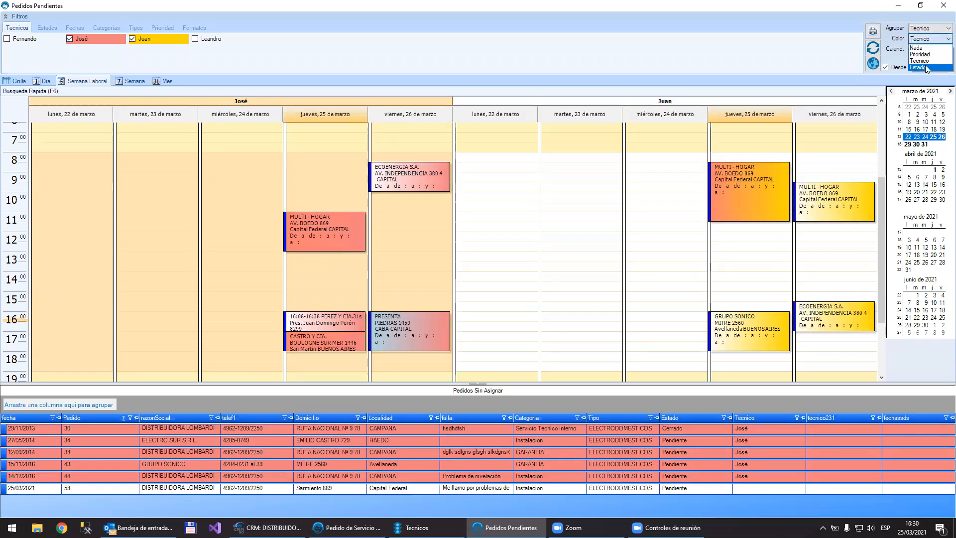
left_click(925, 66)
left_click(875, 50)
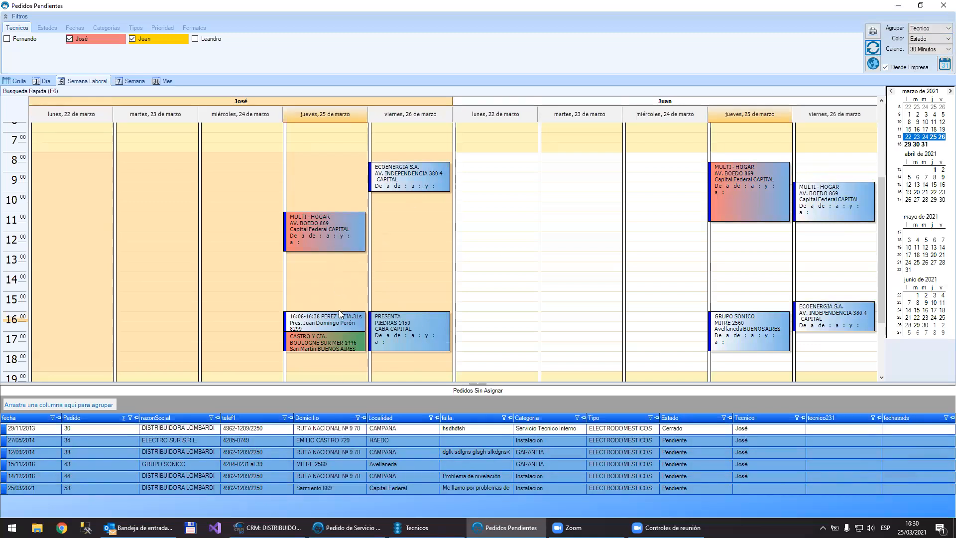
mouse_move(351, 343)
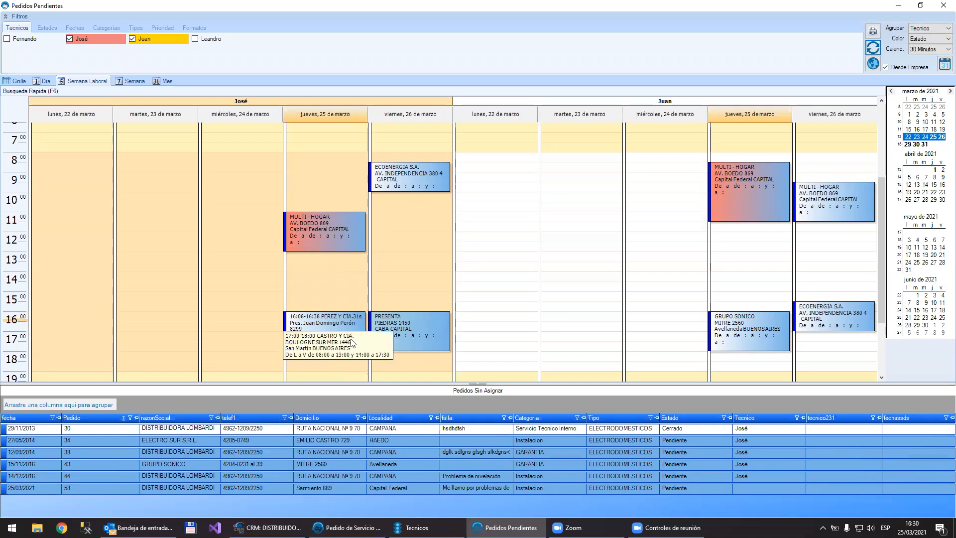
Step: Switch the order colouring to Tecnico and back to Estado, then refresh the calendar
left_click(920, 38)
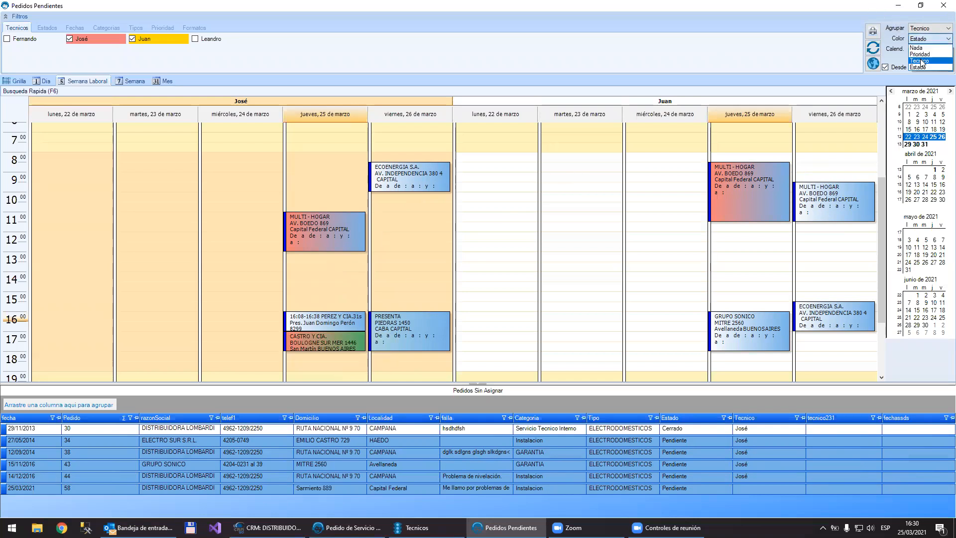
left_click(921, 61)
left_click(933, 39)
left_click(925, 66)
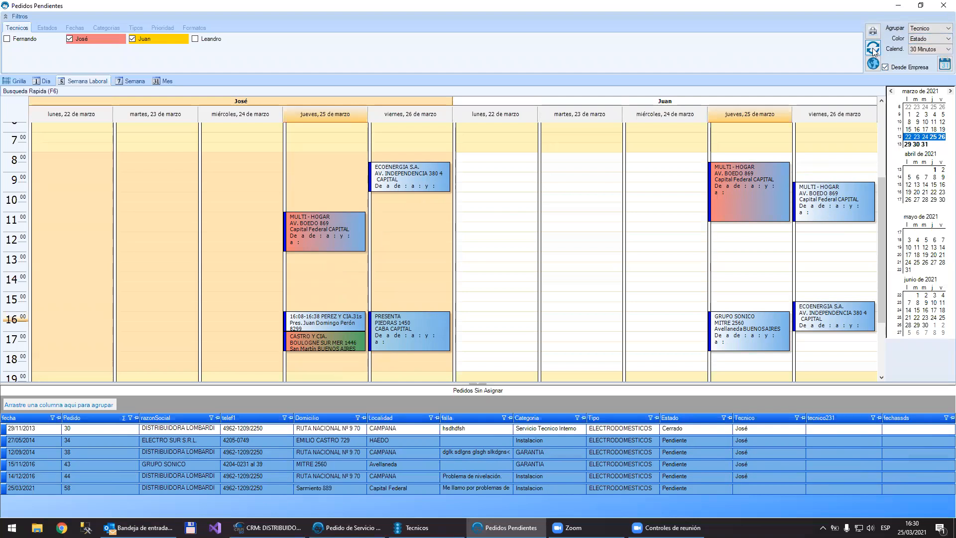
left_click(873, 50)
Step: Show only 25, 26 and 30 March in the calendar, then restore the work week of 22 to 26 March
left_click_drag(933, 139, 941, 138)
left_click(916, 144, "ctrl")
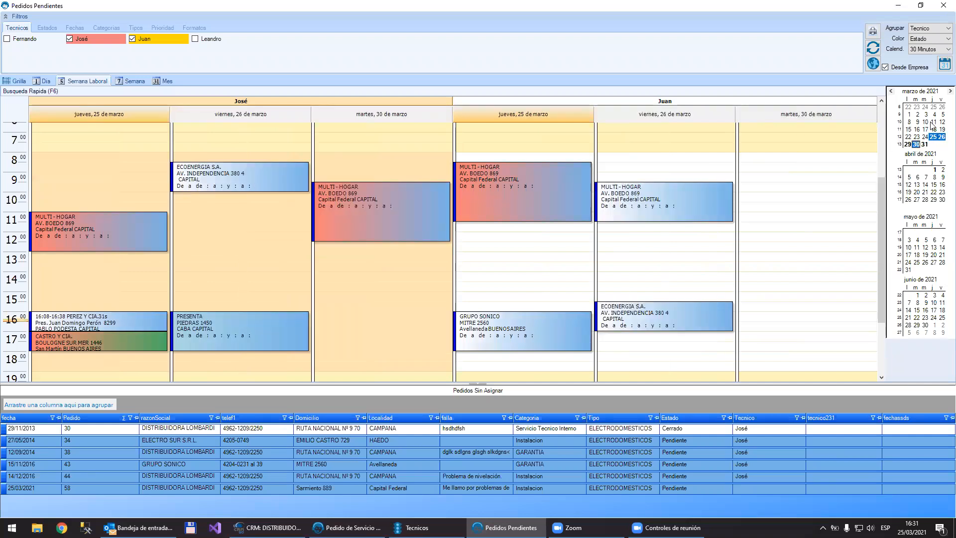
left_click(897, 138)
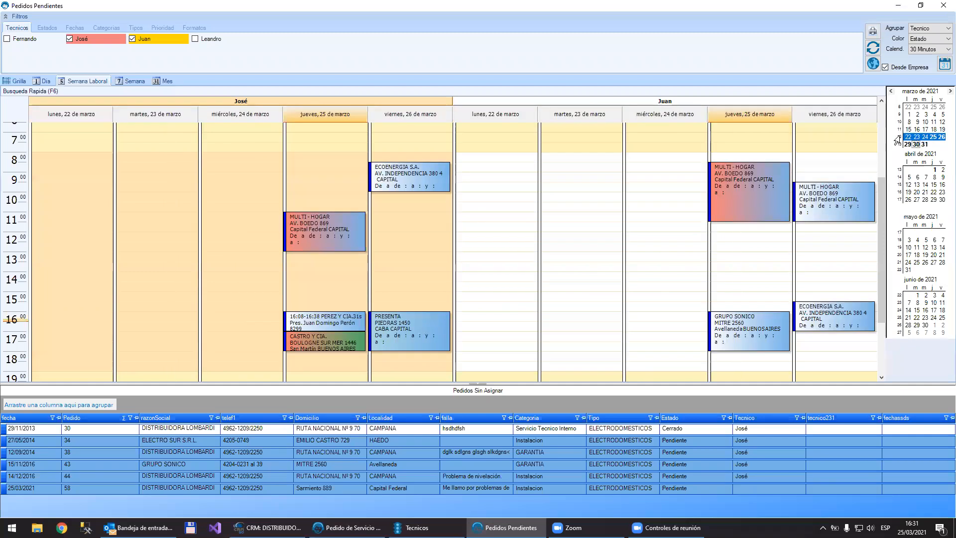
left_click_drag(897, 139, 894, 150)
left_click(897, 139)
Step: Set the calendar's time interval to 15 Minutos and look through the day's hours
left_click(927, 50)
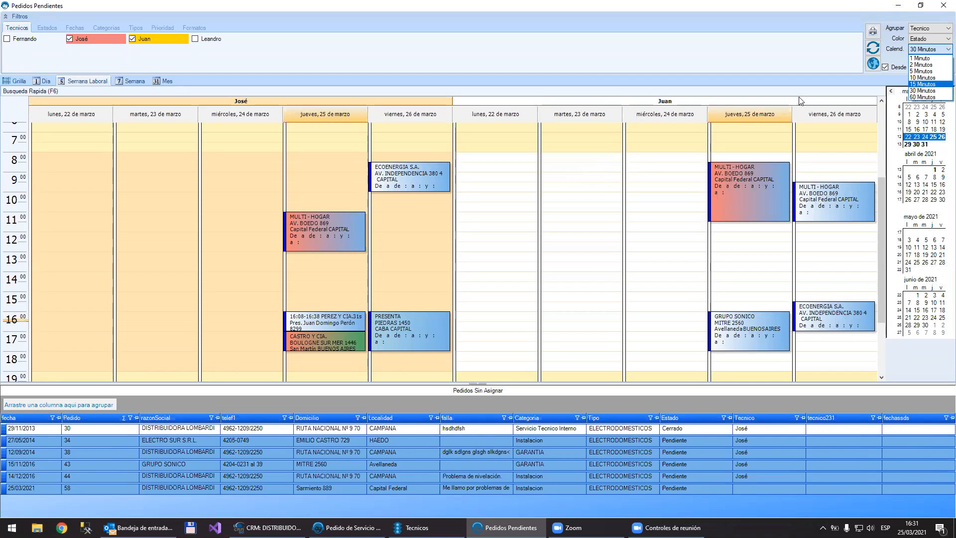
left_click(924, 85)
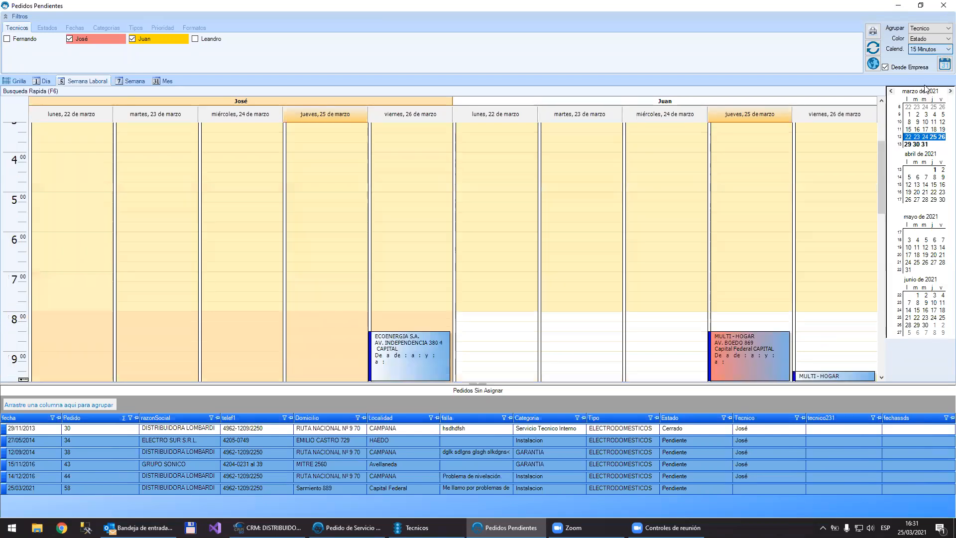
scroll(712, 269, "down", 13)
scroll(712, 269, "up", 8)
scroll(712, 268, "down", 5)
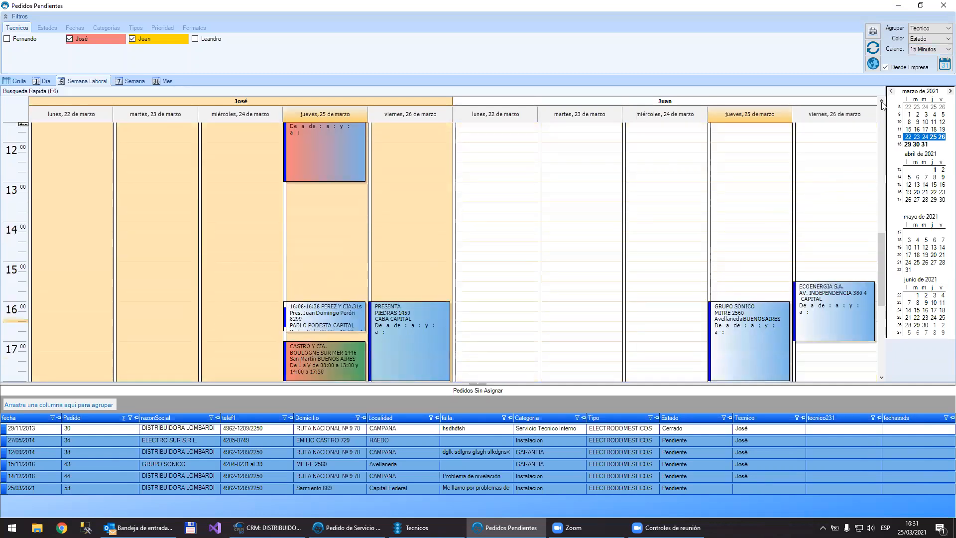
Step: Change the calendar's time interval to 60 Minutos, then set it back to 30 Minutos
left_click(932, 49)
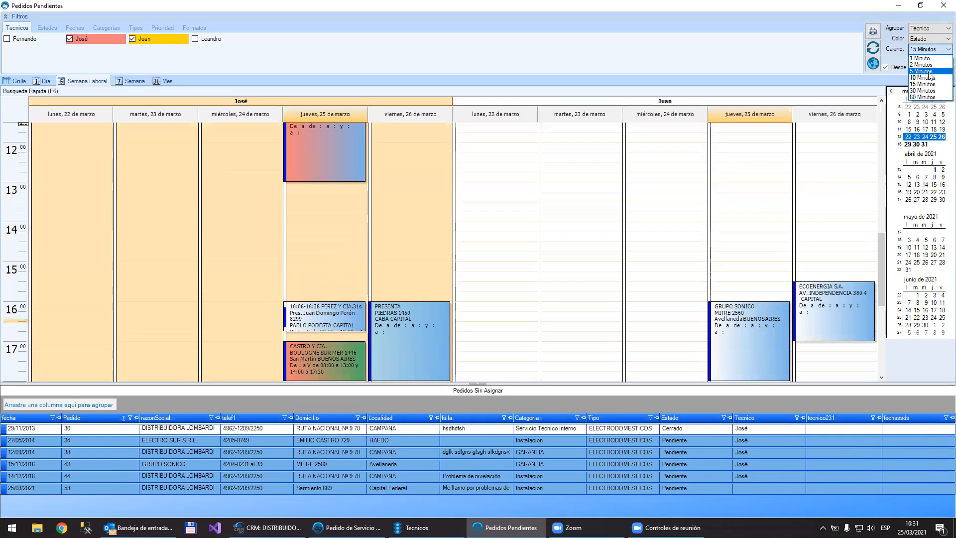
left_click(924, 97)
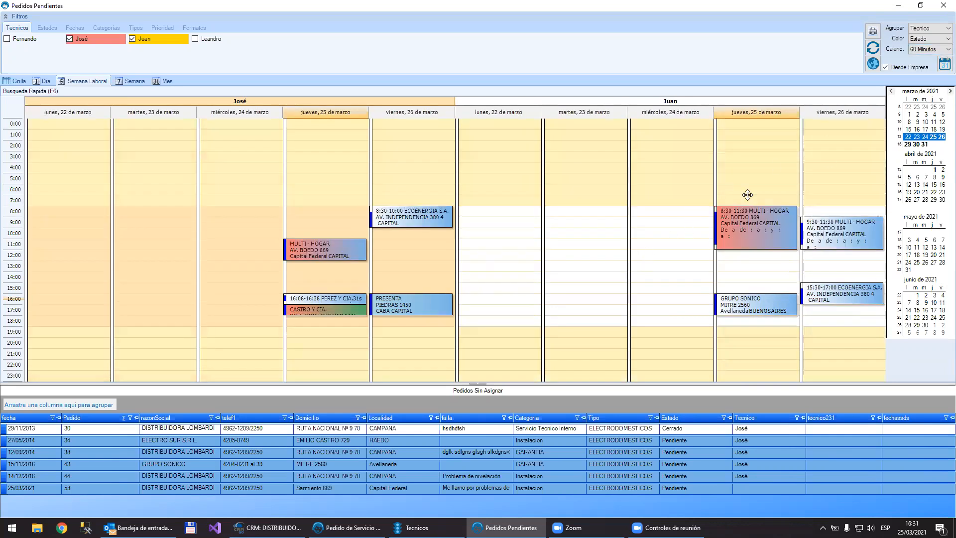
left_click(933, 49)
left_click(927, 91)
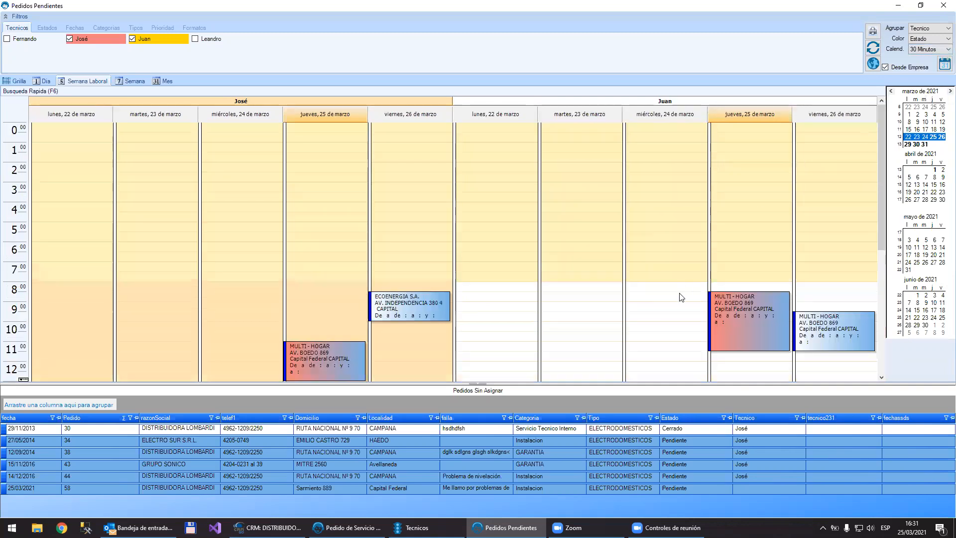
Step: Examine both technicians' scheduled orders across the hours of the work week
scroll(683, 303, "down", 8)
scroll(683, 303, "up", 8)
scroll(683, 303, "down", 7)
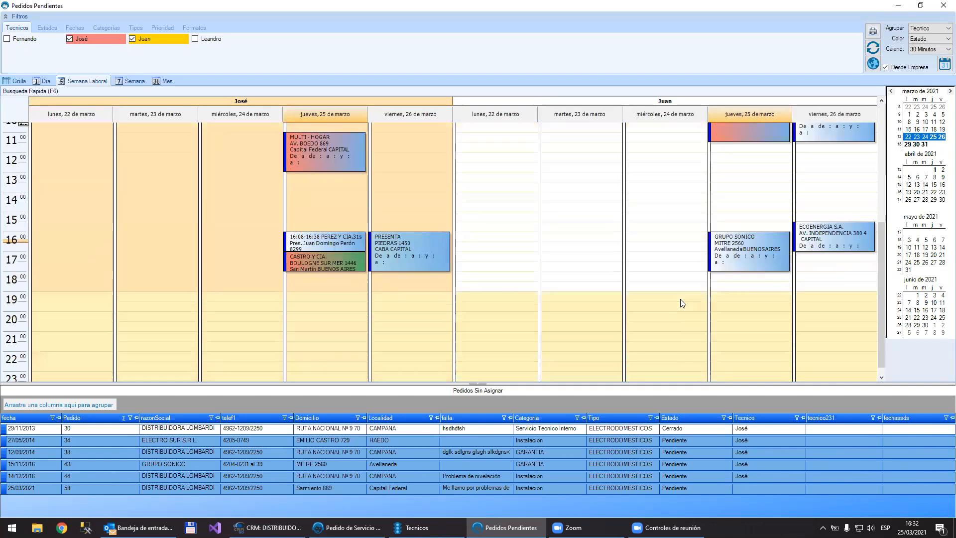
scroll(682, 303, "up", 3)
scroll(683, 304, "down", 2)
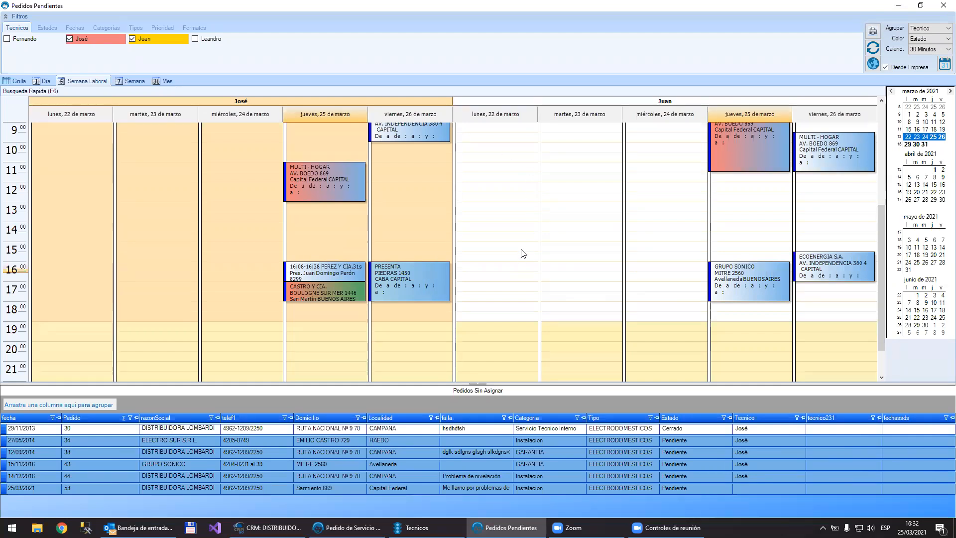
scroll(523, 254, "up", 3)
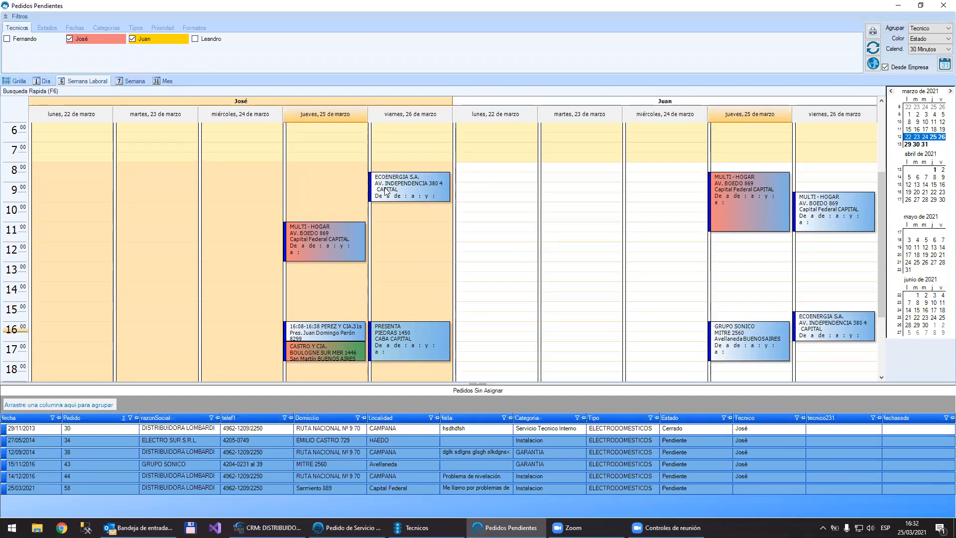
mouse_move(388, 186)
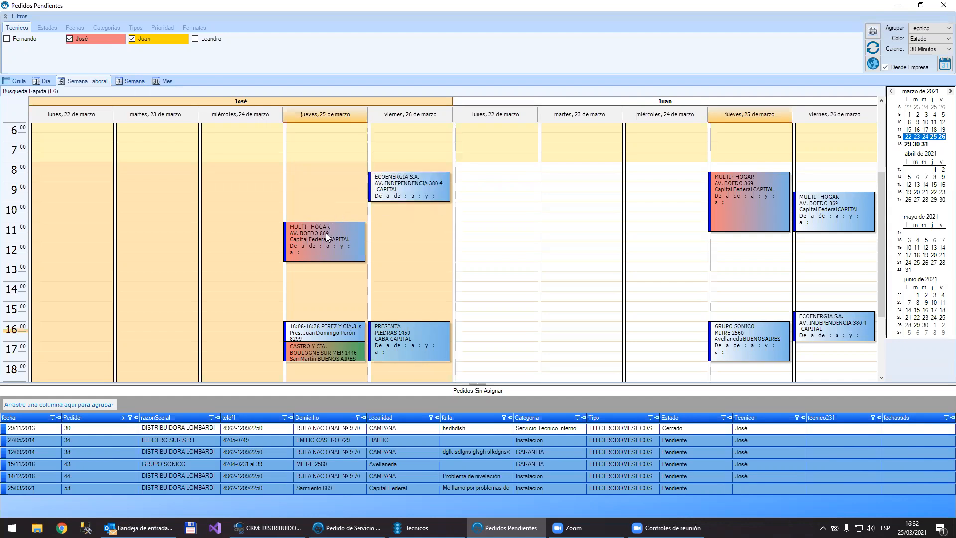
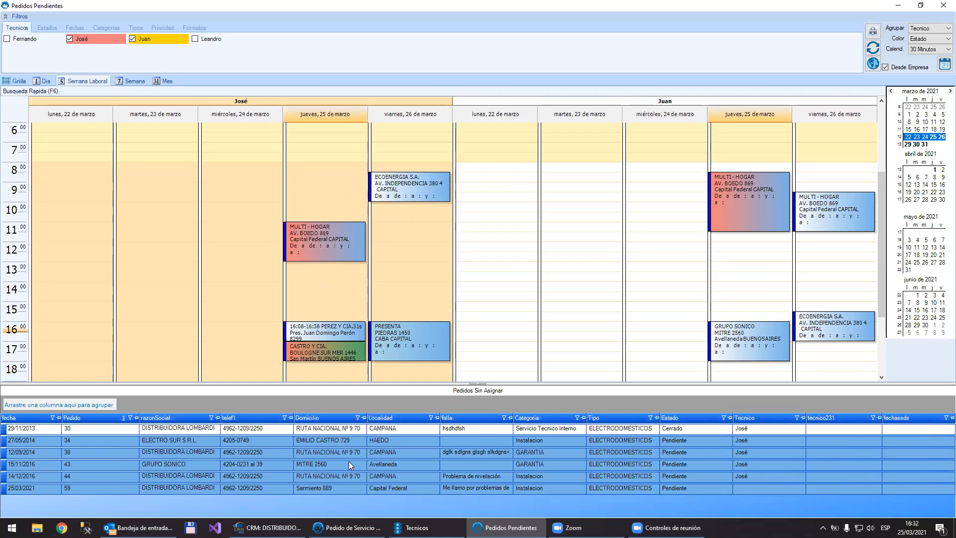
Step: Switch to the CRM and look up the parameter DatosEnPedServicioCalend by searching the parameters for "calend"
left_click(268, 528)
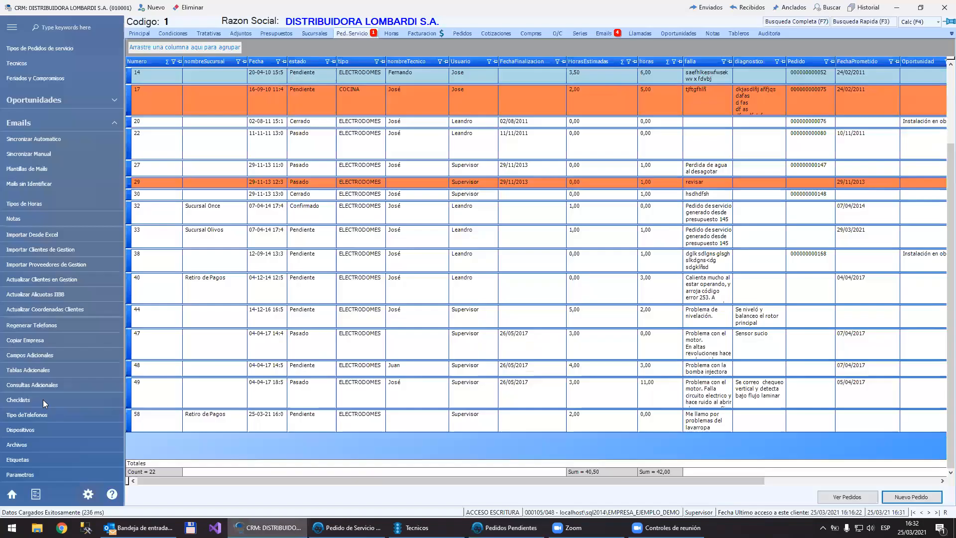
left_click(22, 475)
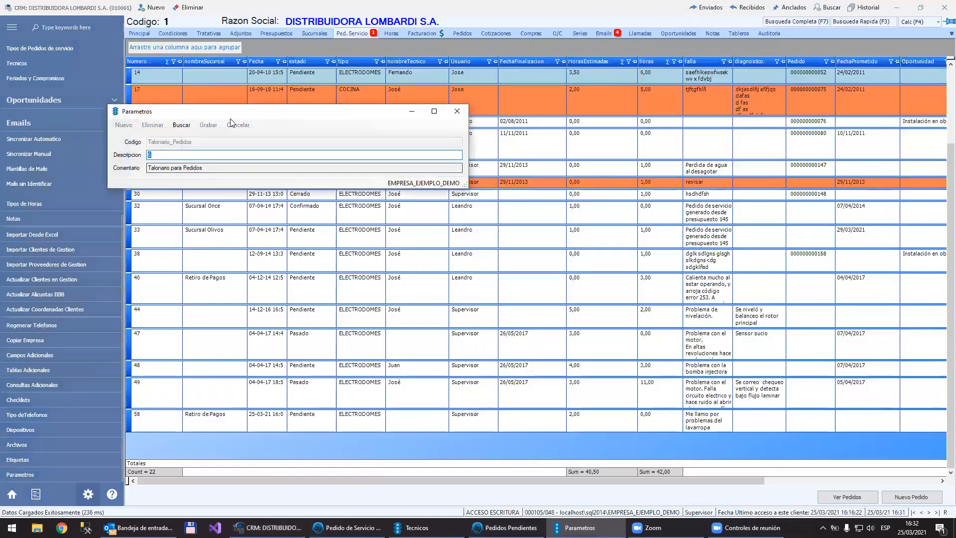
left_click(189, 124)
type("c")
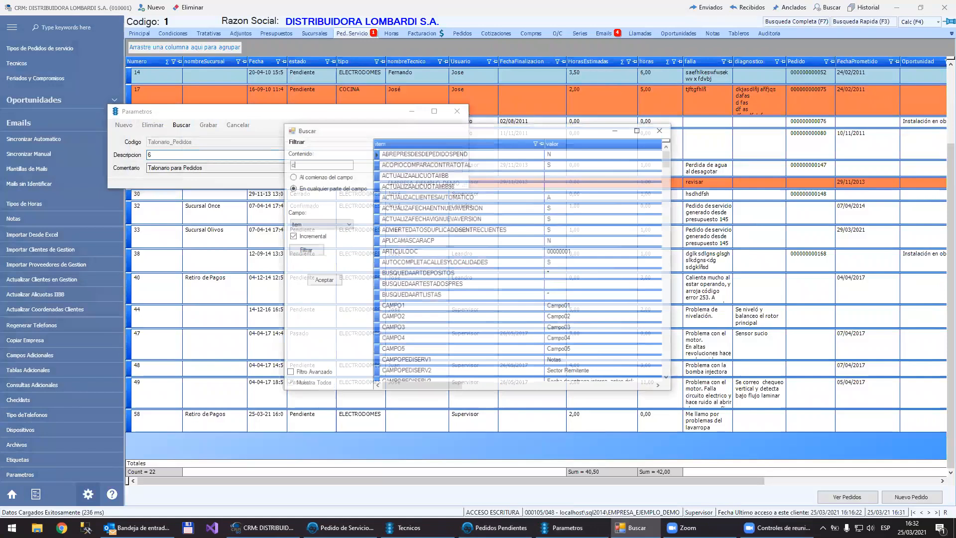
type("ioCalend")
key("Return")
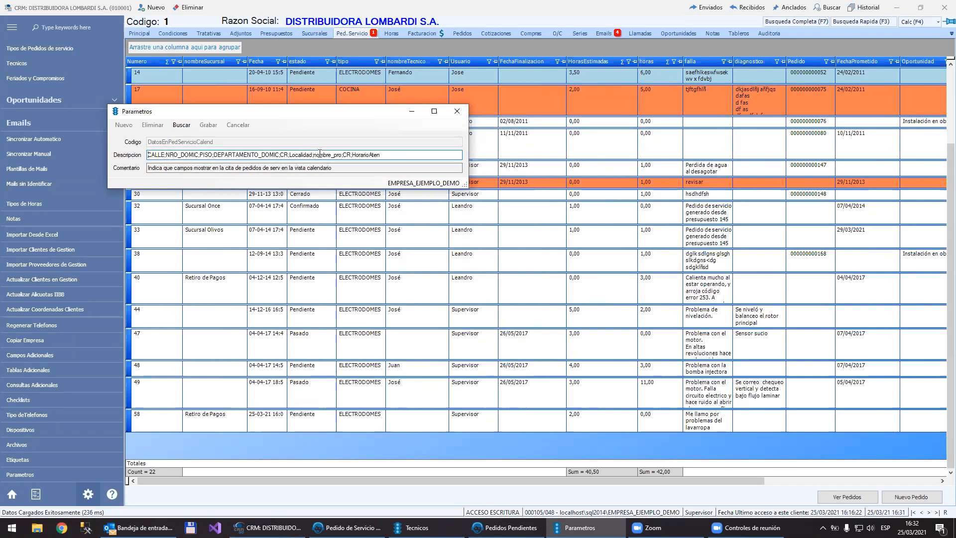
Step: Remove CR;HorarioAten from the end of the parameter's description, leaving the list ending in nombre_pro;, and save it
double_click(389, 151)
key("shift+Right")
left_click(388, 152)
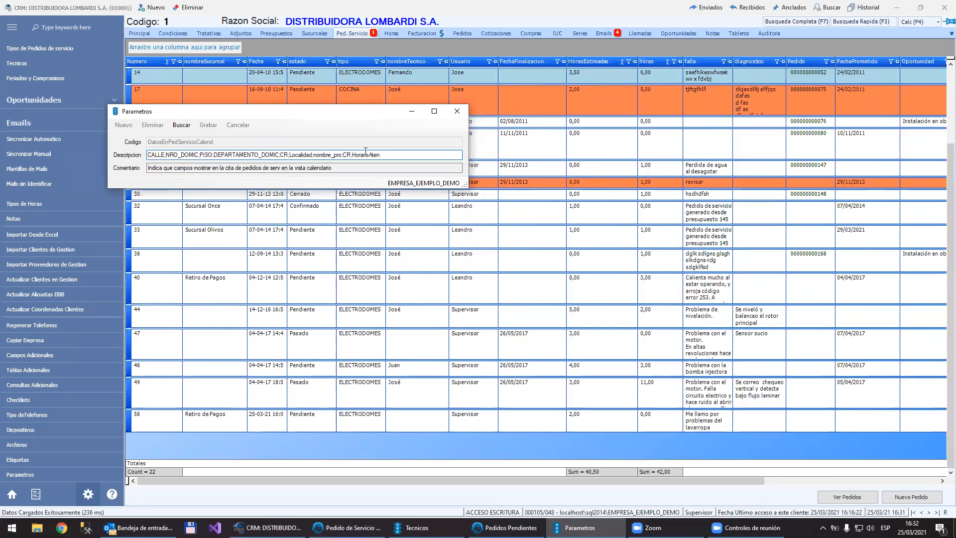
left_click(346, 155, "shift")
key("Delete")
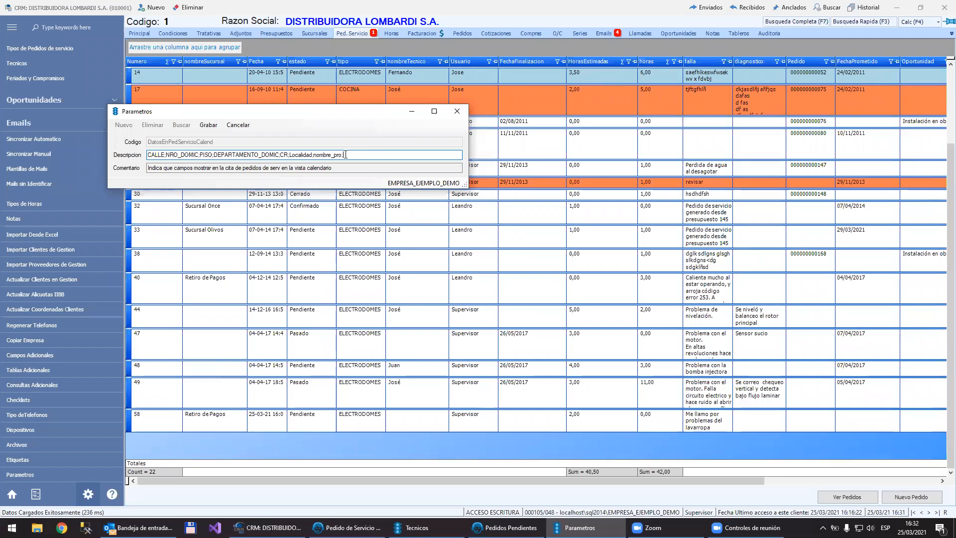
left_click(208, 124)
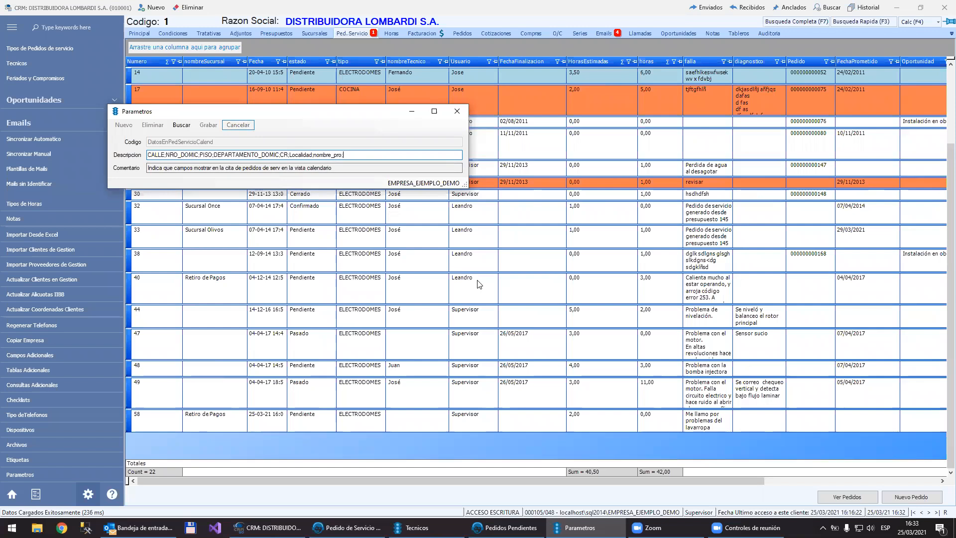
Step: Reconnect the CRM to the data server to refresh the parameters
double_click(556, 513)
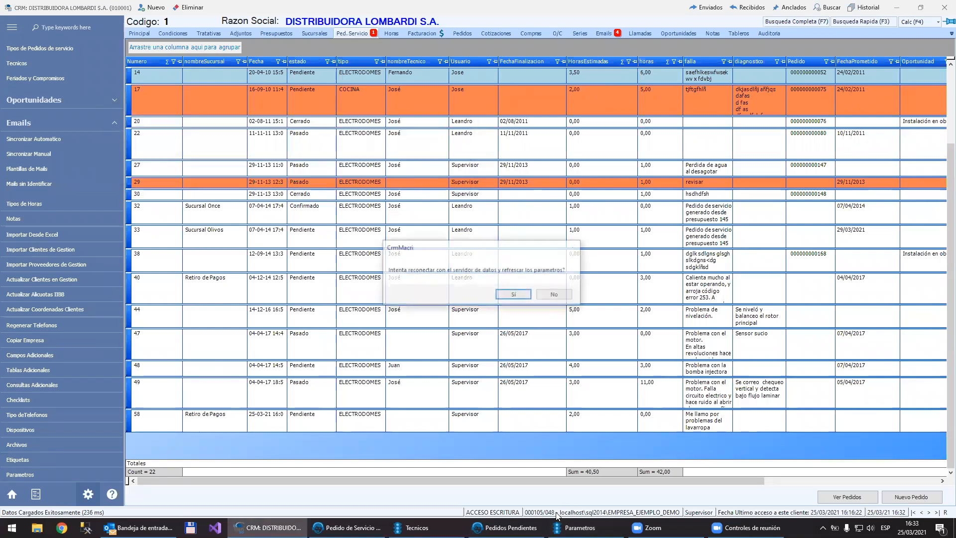
key("Return")
mouse_move(413, 527)
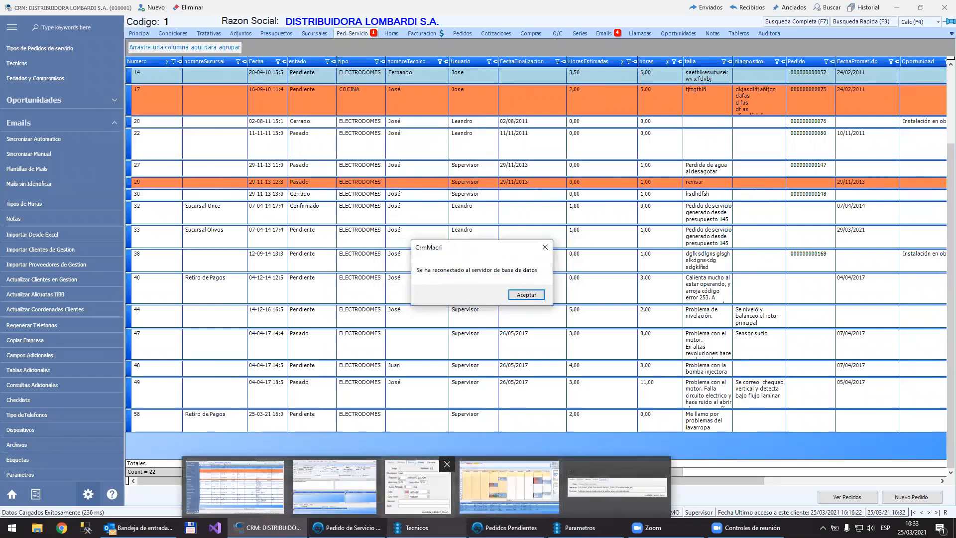
left_click(526, 295)
Step: Return to the pending orders calendar and refresh it so the appointments use the new field list
mouse_move(347, 527)
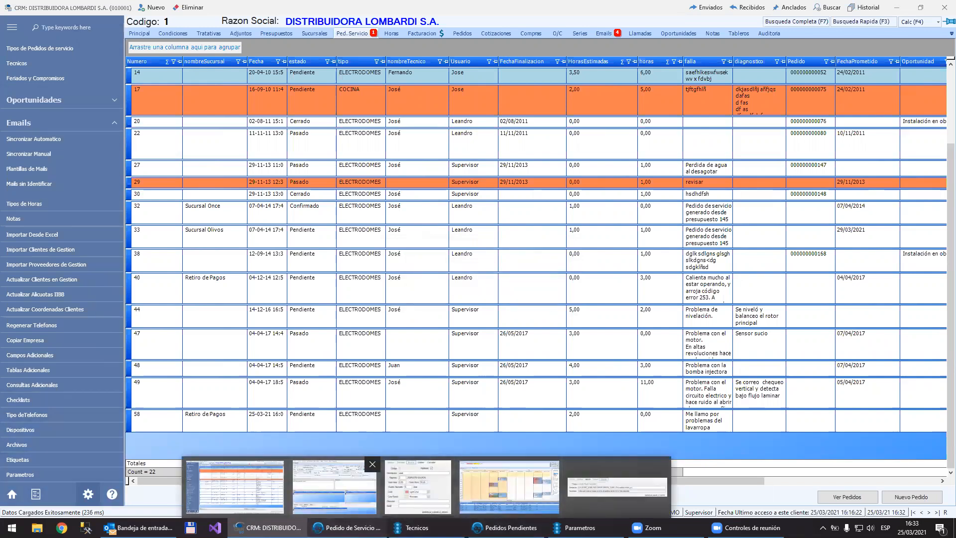
left_click(335, 487)
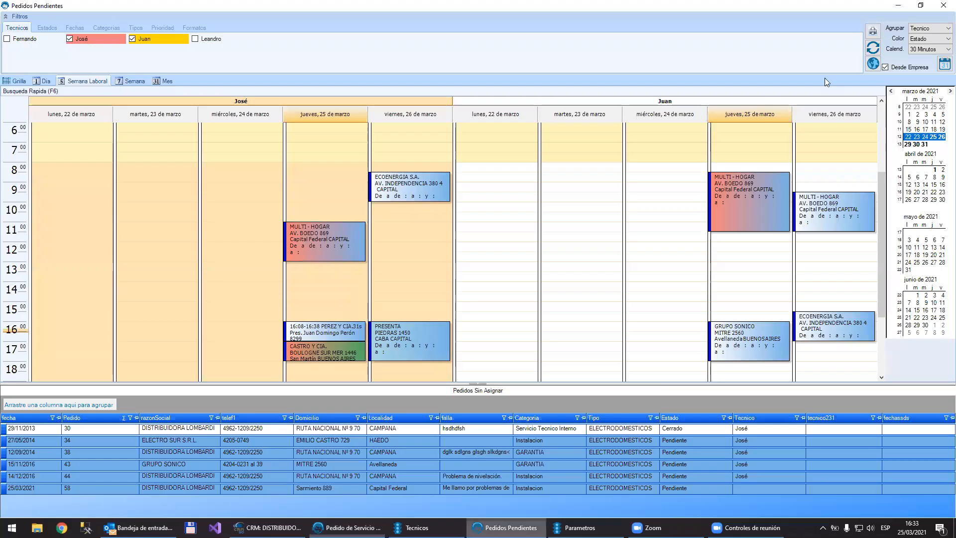
left_click(510, 492)
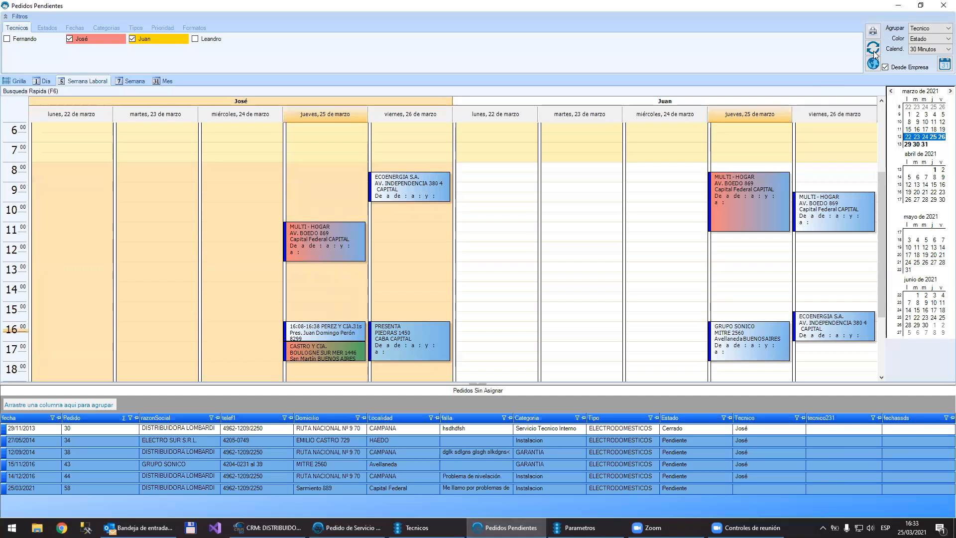
left_click(874, 51)
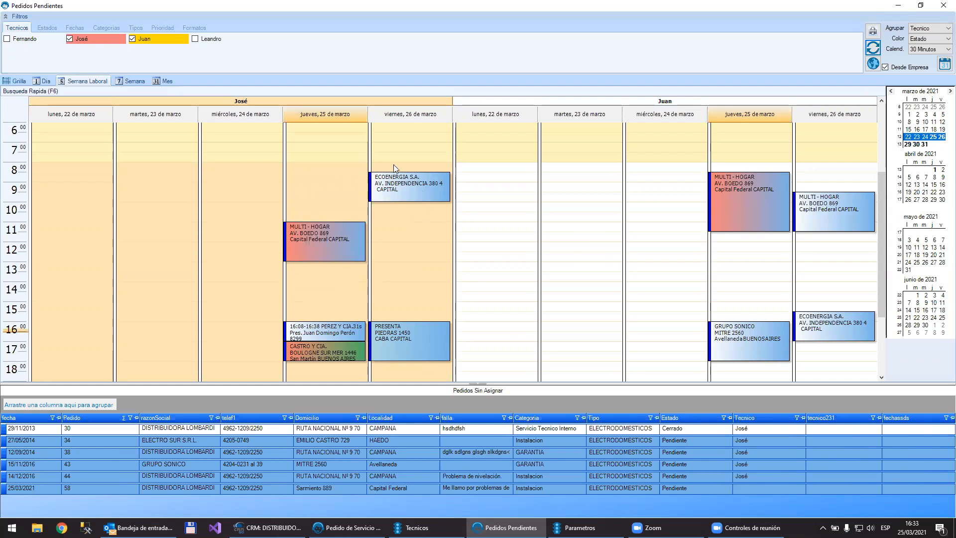
Step: View the first technician's MULTI-HOGAR order on 25 March, close it, and examine the actions available for the appointment
left_click(324, 230)
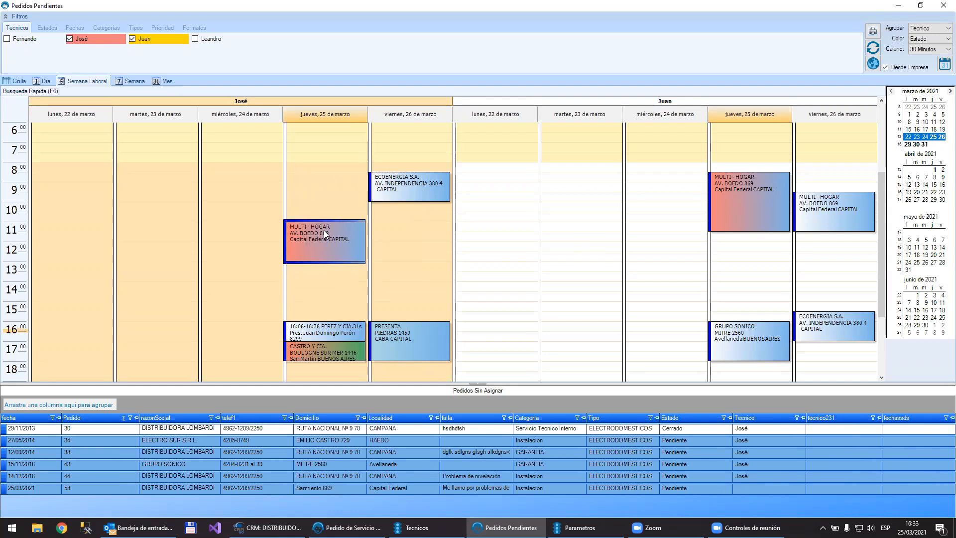
double_click(324, 230)
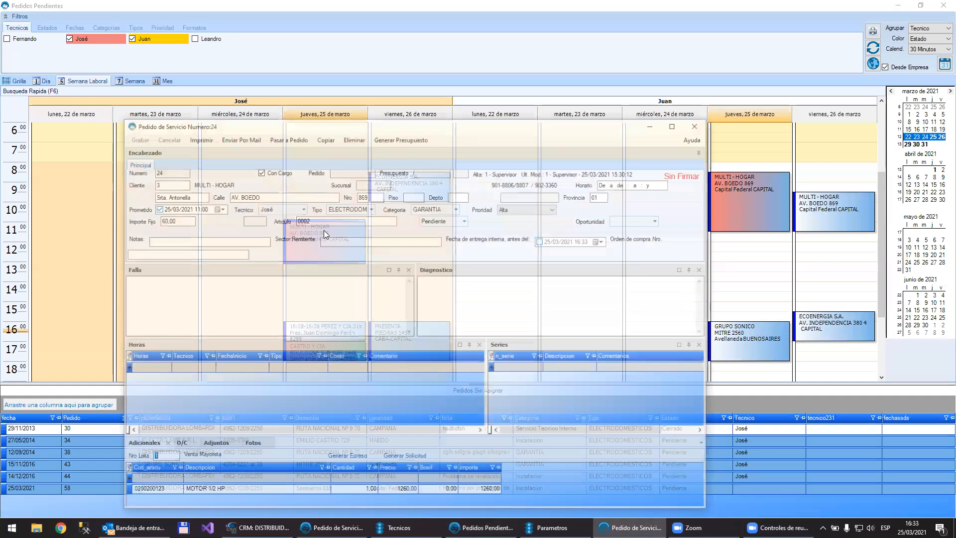
left_click(699, 124)
right_click(302, 242)
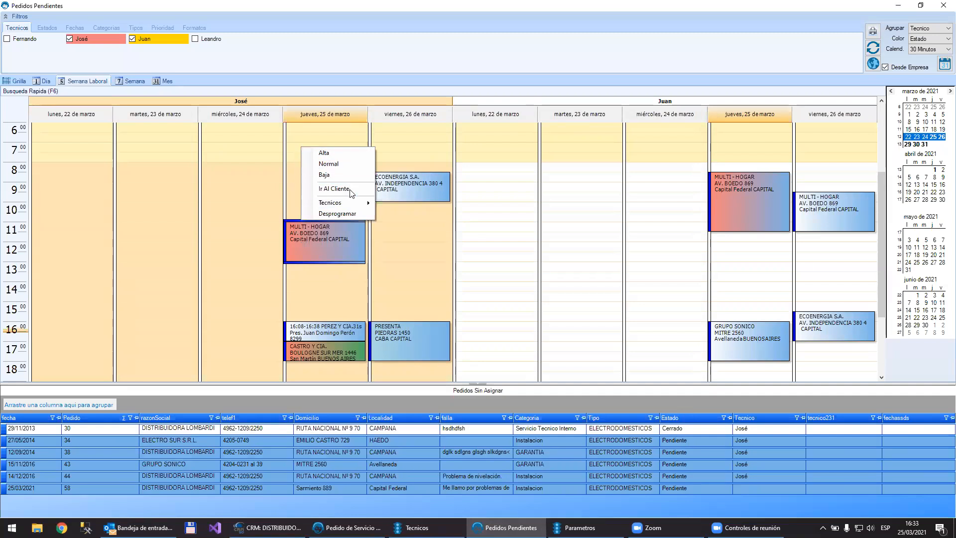
mouse_move(369, 202)
left_click(426, 255)
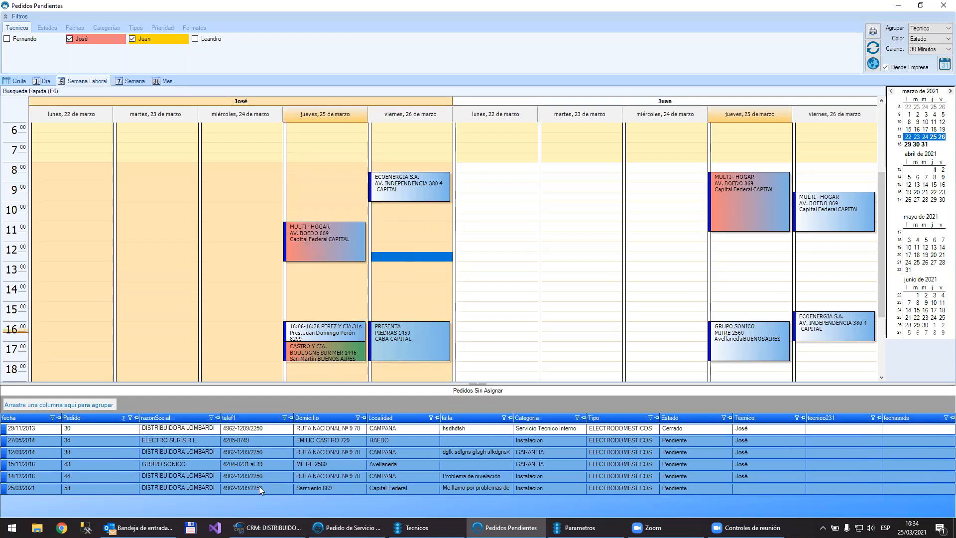
Step: Open the unassigned order dated 25/03/2021 and review its customer, schedule and fault details
left_click(463, 487)
double_click(464, 488)
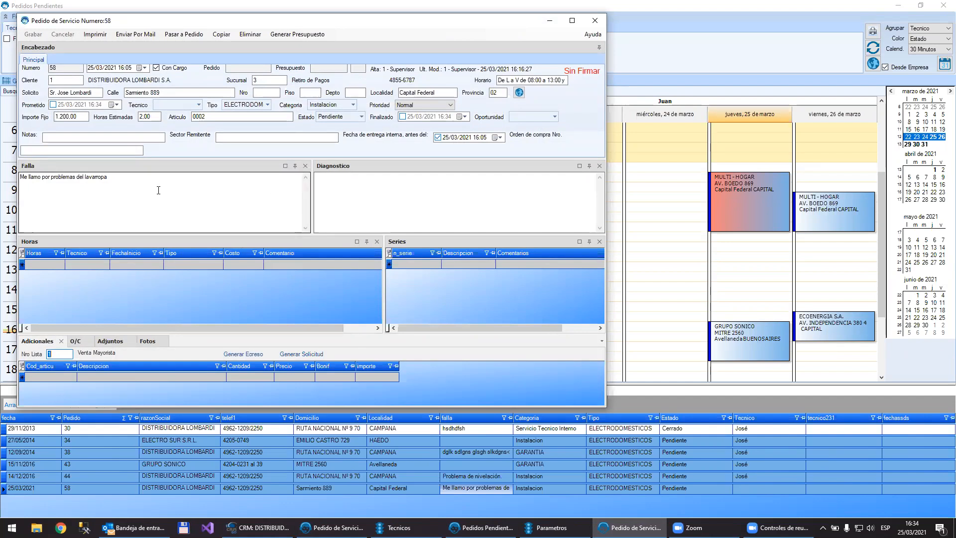
left_click(595, 21)
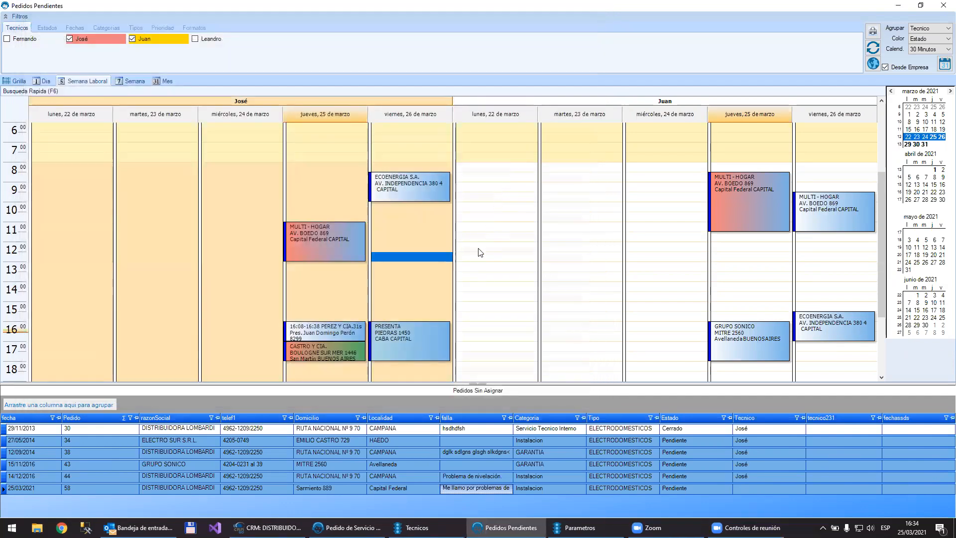
double_click(479, 488)
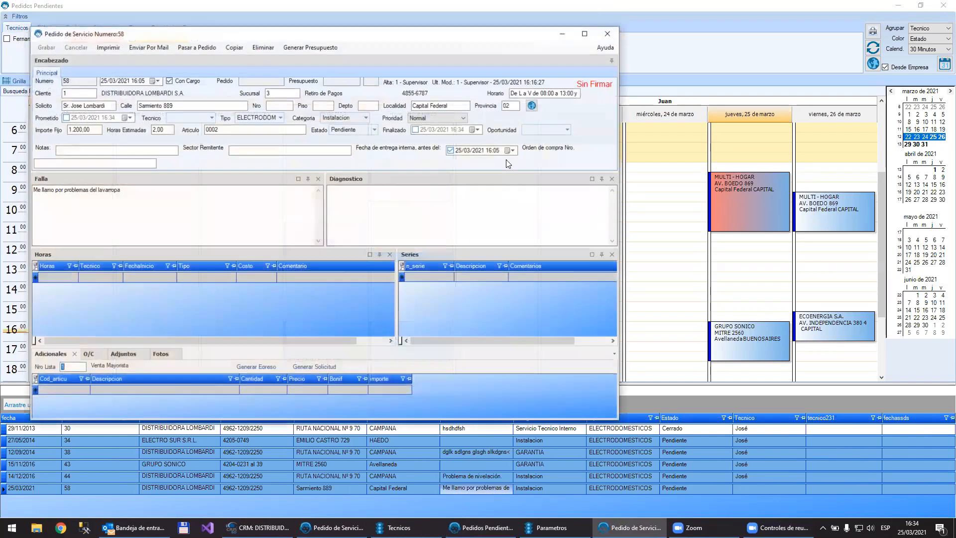
left_click(608, 34)
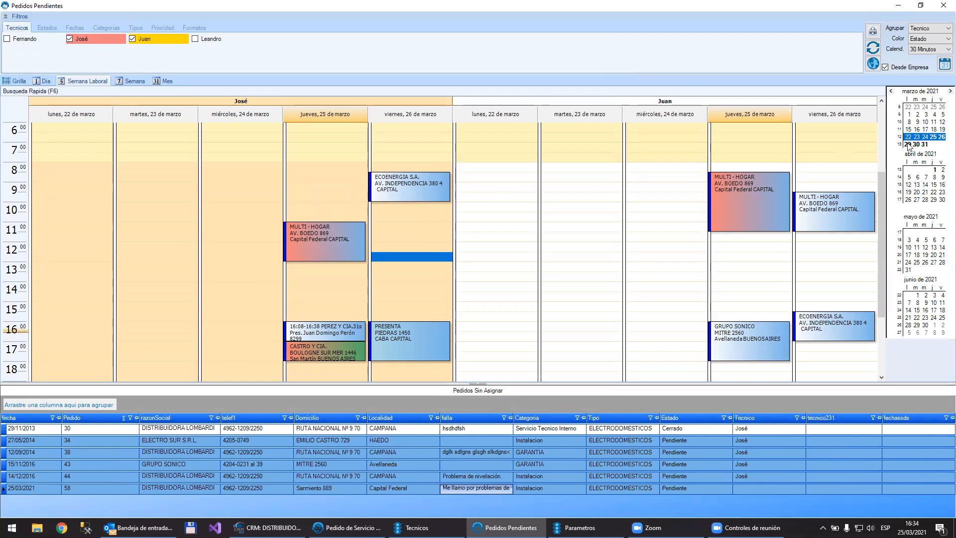
Step: Show the working days of 25 to 31 March and schedule the unassigned 25/03/2021 order for the second technician on 30 March at 11:00
left_click(925, 144)
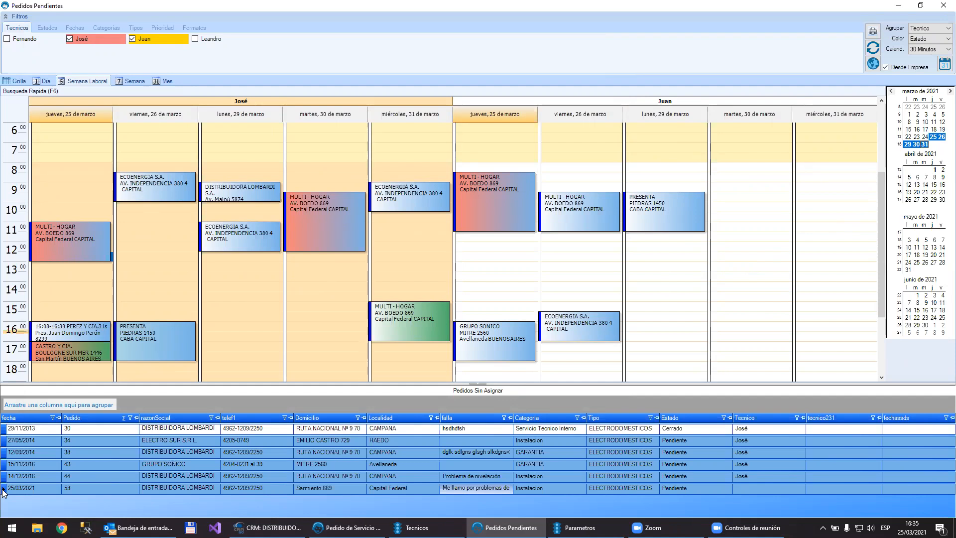
left_click_drag(4, 492, 760, 223)
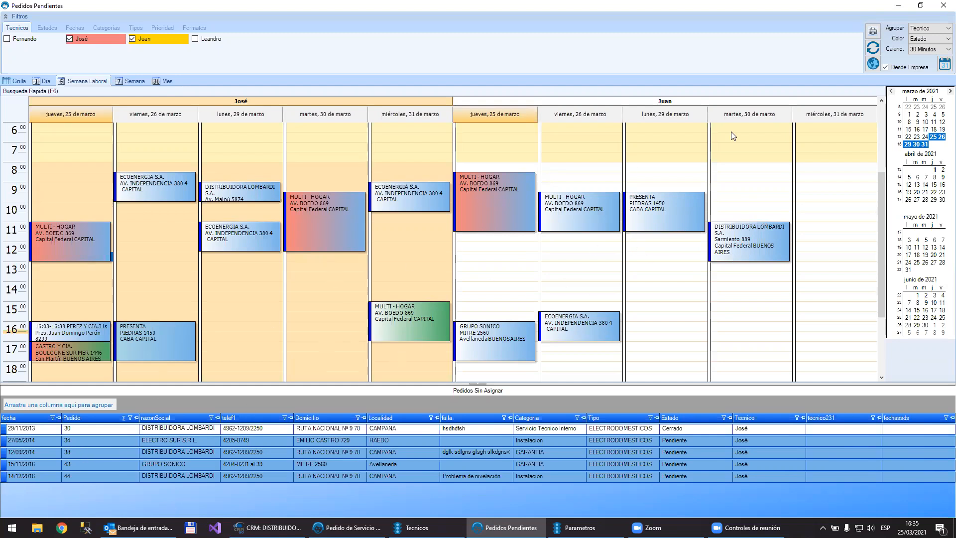
double_click(744, 249)
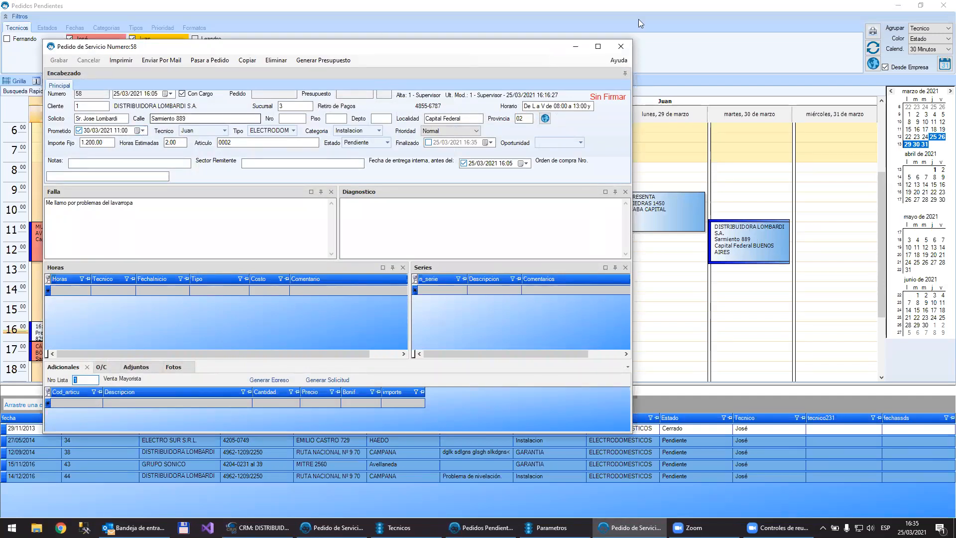
key("Escape")
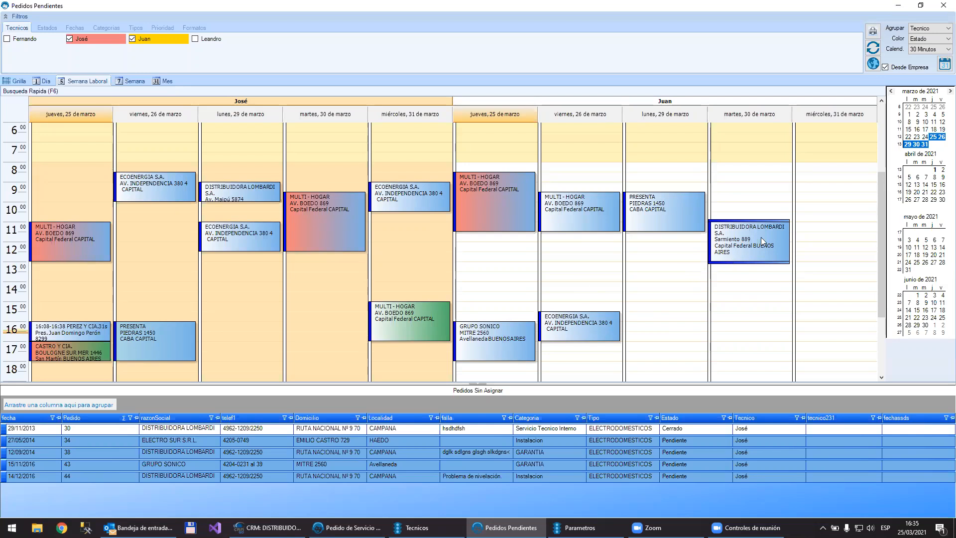
Step: Move the second technician's DISTRIBUIDORA LOMBARDI S.A. appointment to 31 March at 11:00, then return it to 30 March
left_click_drag(761, 237, 813, 238)
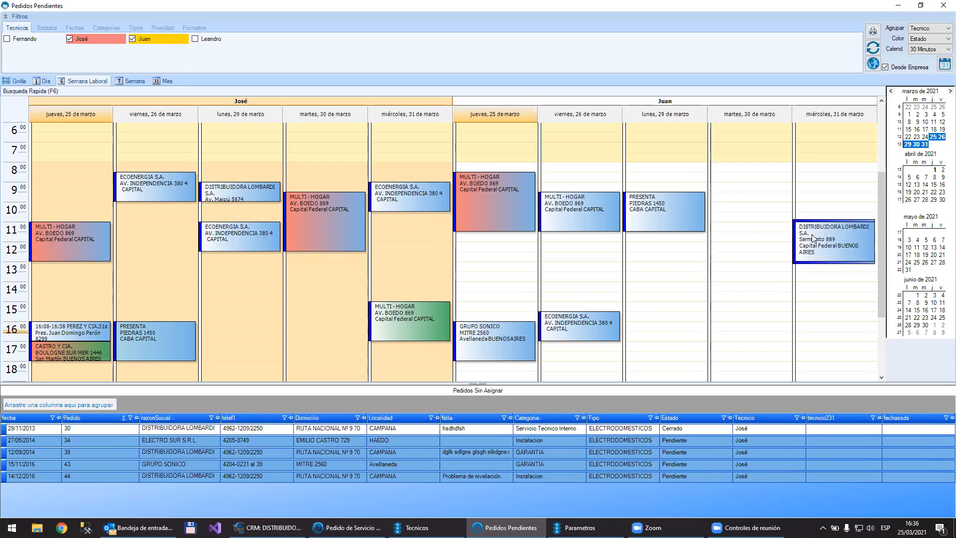
left_click_drag(813, 238, 764, 237)
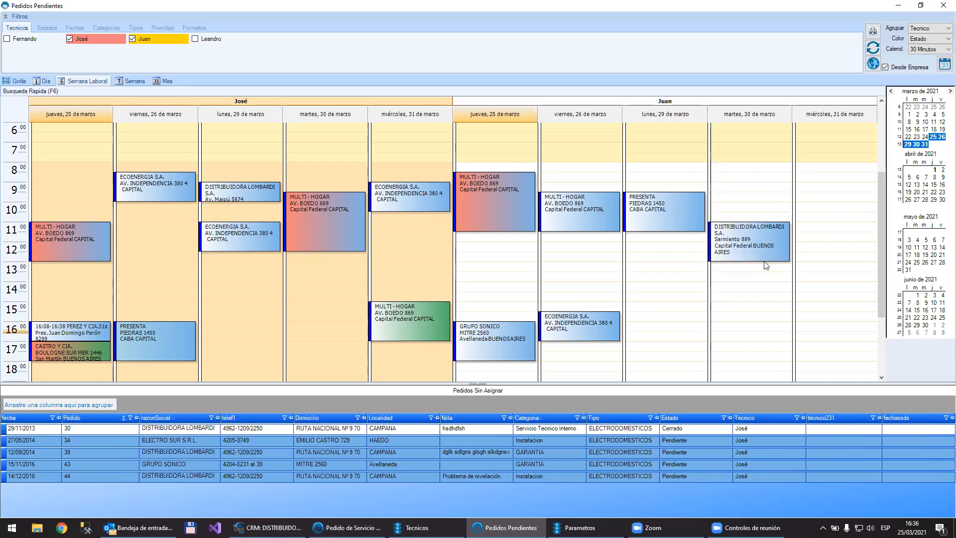
Step: Unschedule the DISTRIBUIDORA LOMBARDI S.A. order, then schedule it again for the second technician on 30 March at 11:00
left_click(748, 233)
right_click(748, 233)
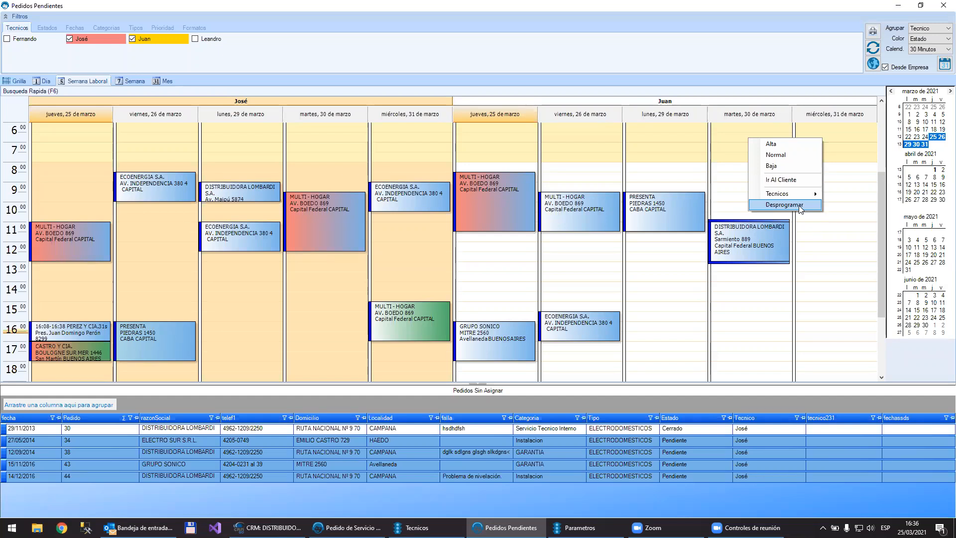
left_click(784, 205)
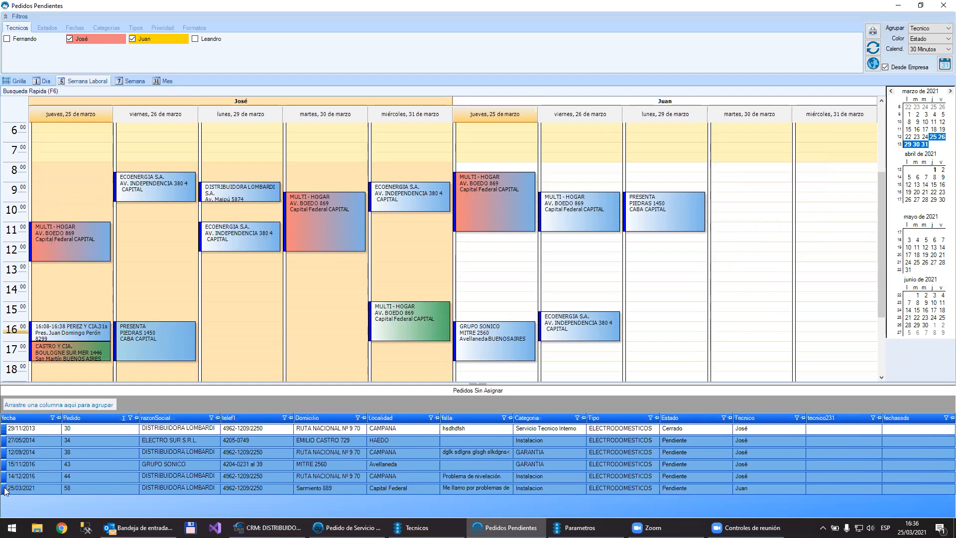
left_click_drag(6, 491, 758, 238)
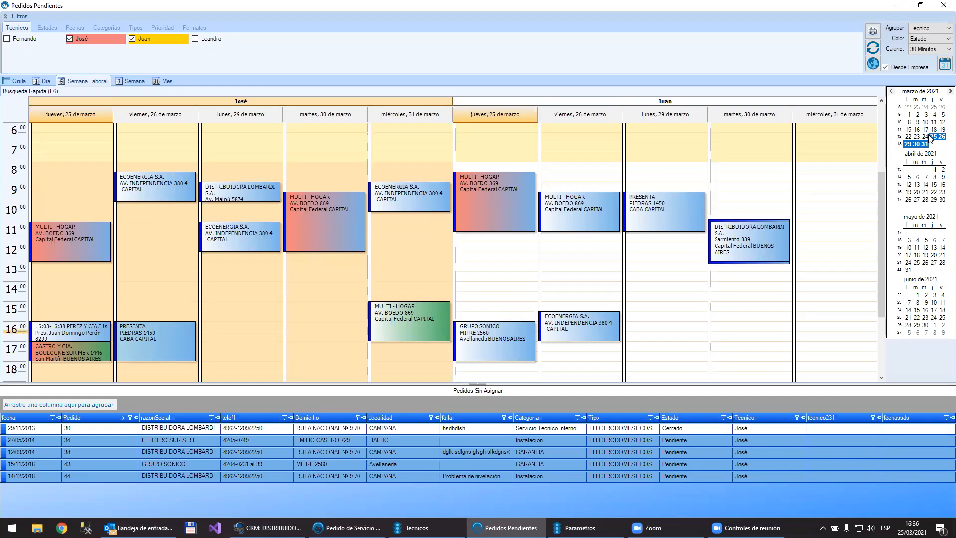
Step: Show only the Tuesdays 30 March and 6, 13, 20 and 27 April in the calendar
left_click(916, 144)
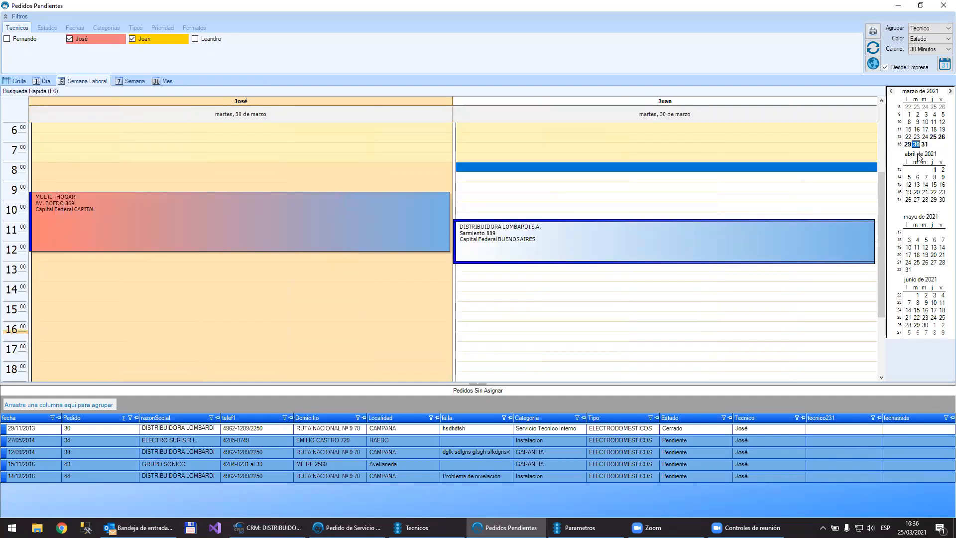
left_click(916, 178, "ctrl")
left_click(919, 185, "ctrl")
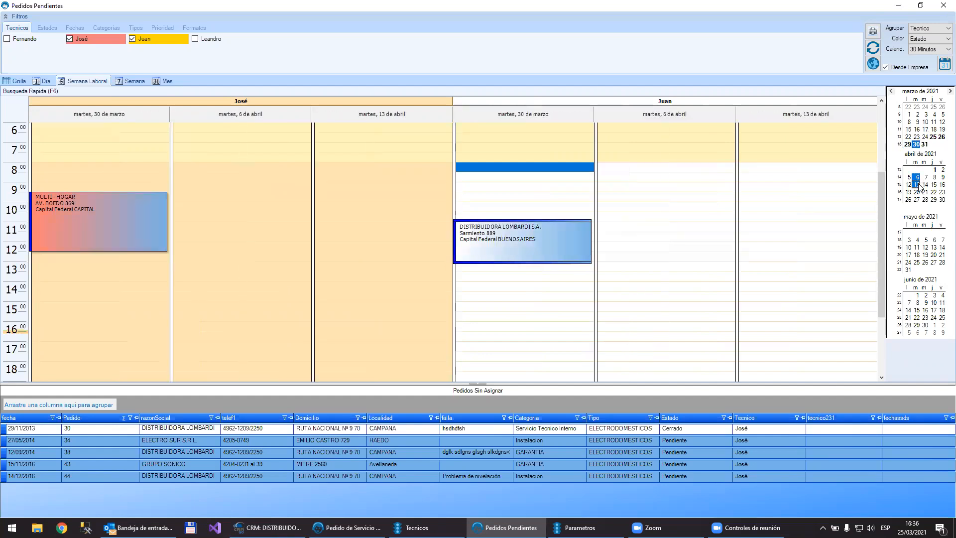
left_click(918, 187, "ctrl")
left_click(917, 185, "ctrl")
left_click(917, 192, "ctrl")
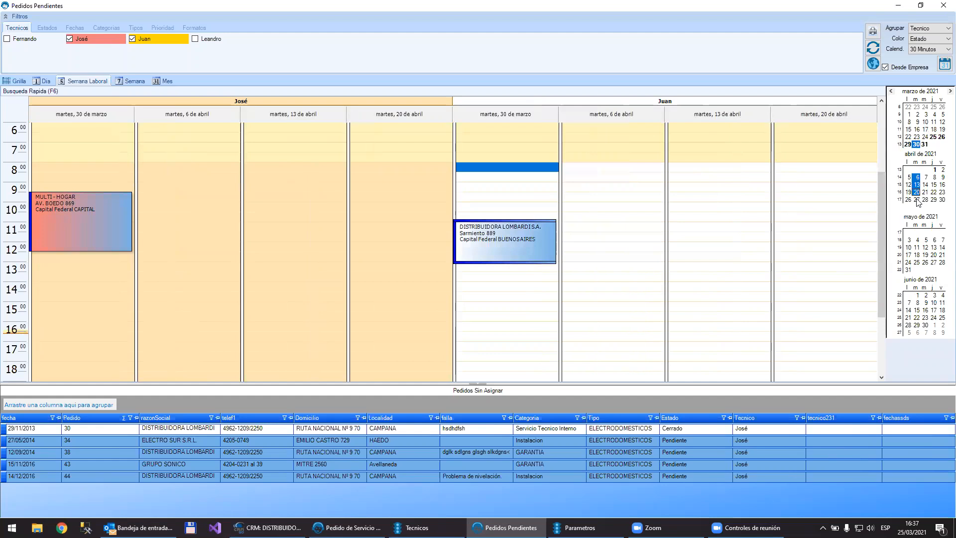
left_click(916, 200, "ctrl")
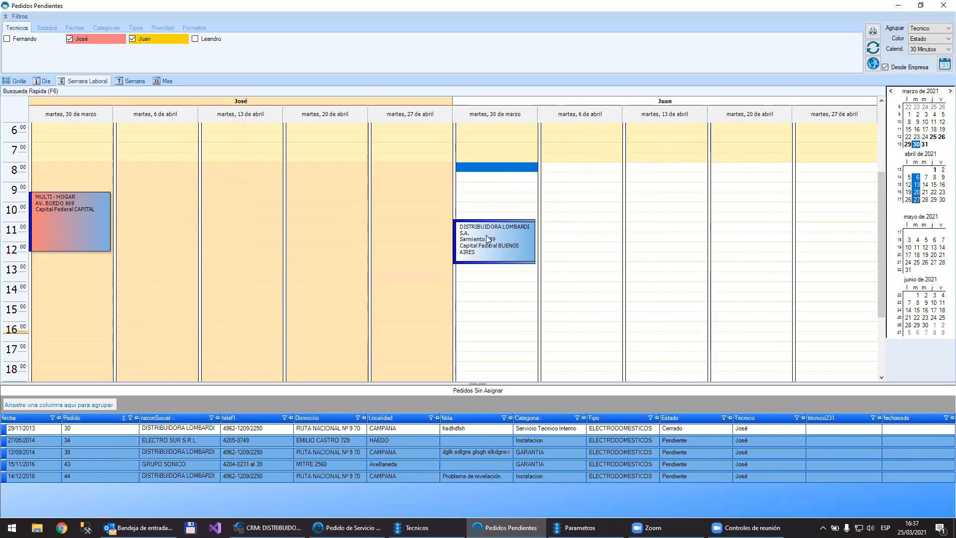
Step: Copy the second technician's DISTRIBUIDORA LOMBARDI S.A. appointment of 30 March to 6, 13, 20 and 27 April at 11:00
left_click_drag(502, 252, 577, 248)
double_click(578, 248)
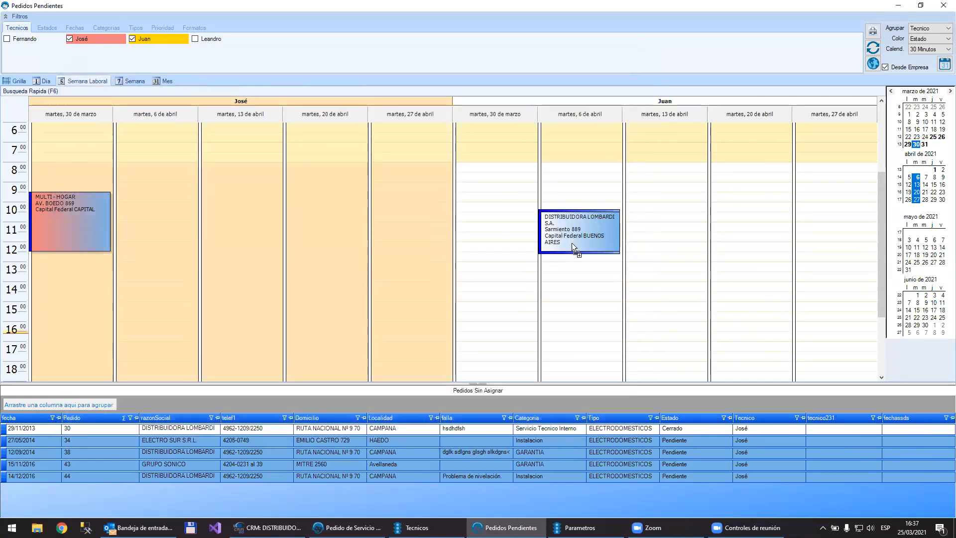
left_click_drag(571, 245, 739, 249)
left_click_drag(741, 238, 818, 238)
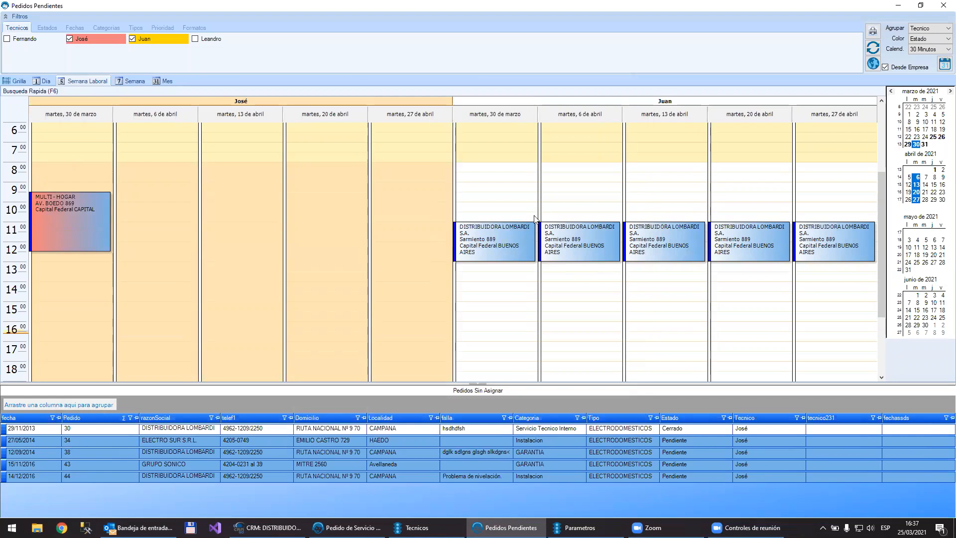
Step: List the pending orders as a grid and plot them on the full-size map
left_click(8, 84)
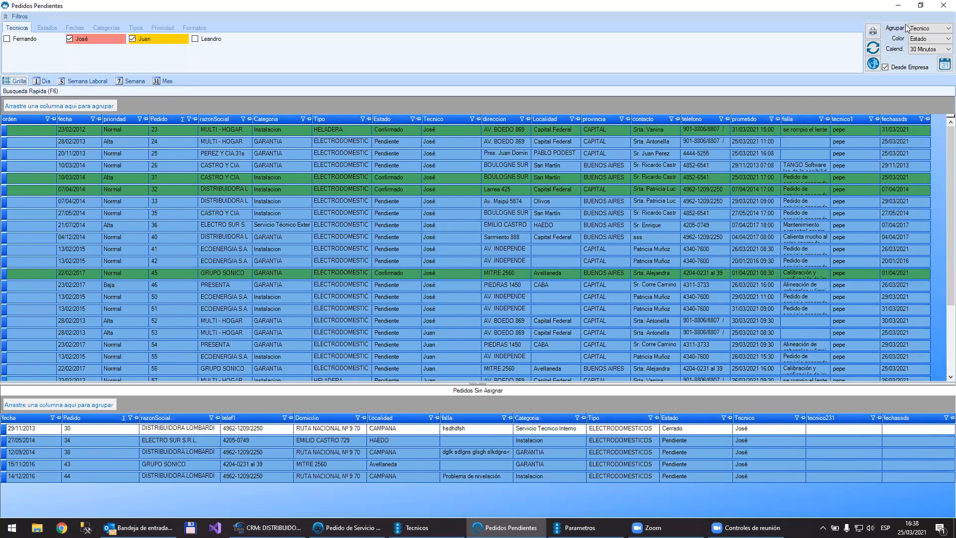
left_click(873, 63)
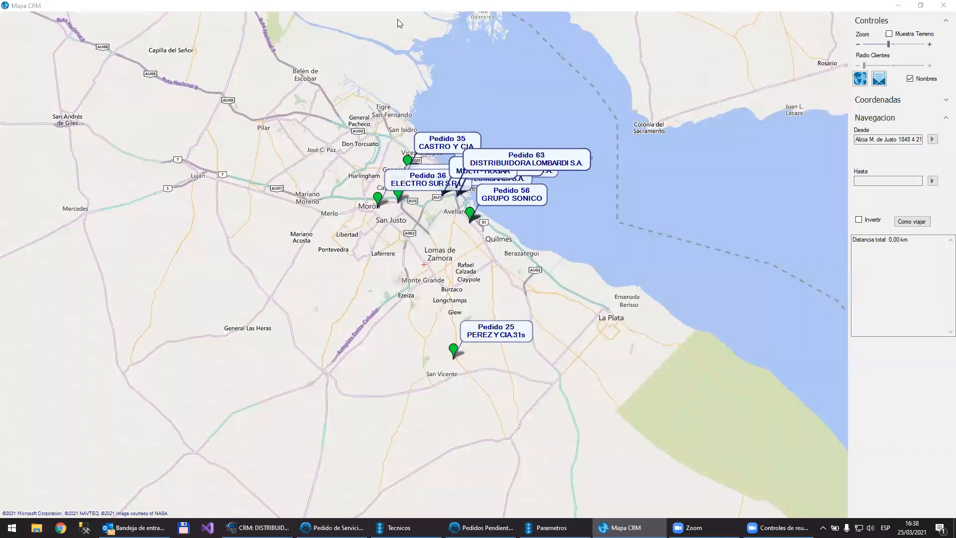
left_click_drag(397, 19, 538, 66)
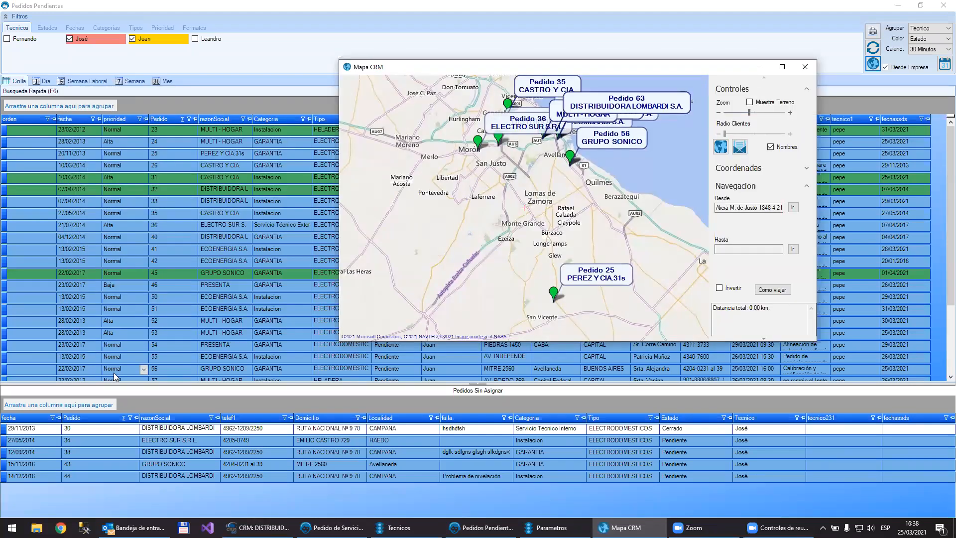
double_click(434, 65)
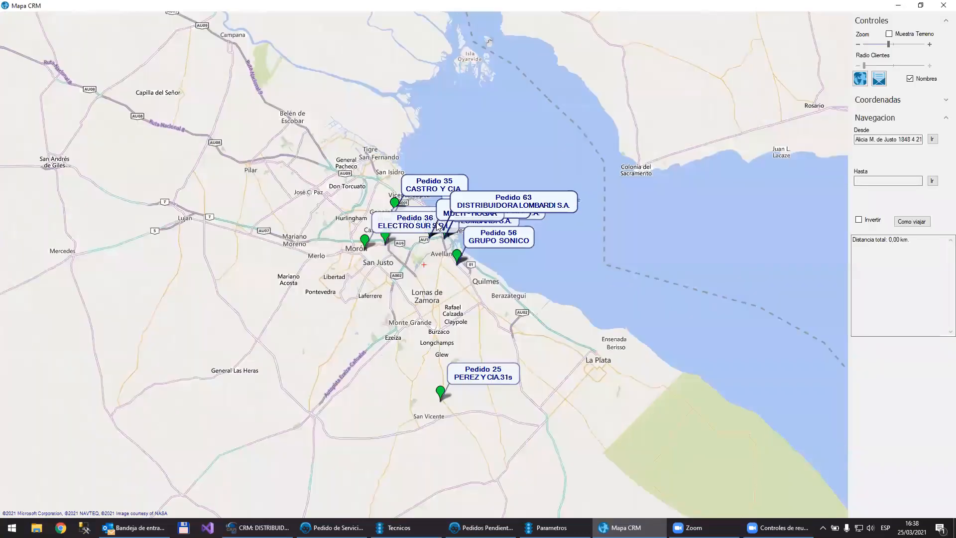
Step: Examine the order locations from Buenos Aires to San Vicente and the actions offered for the westernmost DISTRIBUIDORA LOMBARDI S.A. order, and close the map
scroll(439, 226, "up", 1)
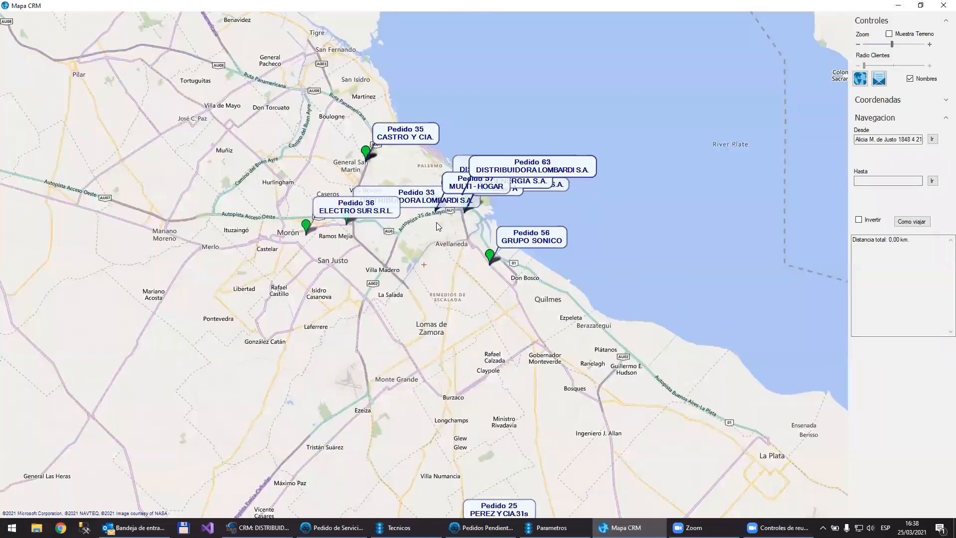
scroll(436, 222, "up", 1)
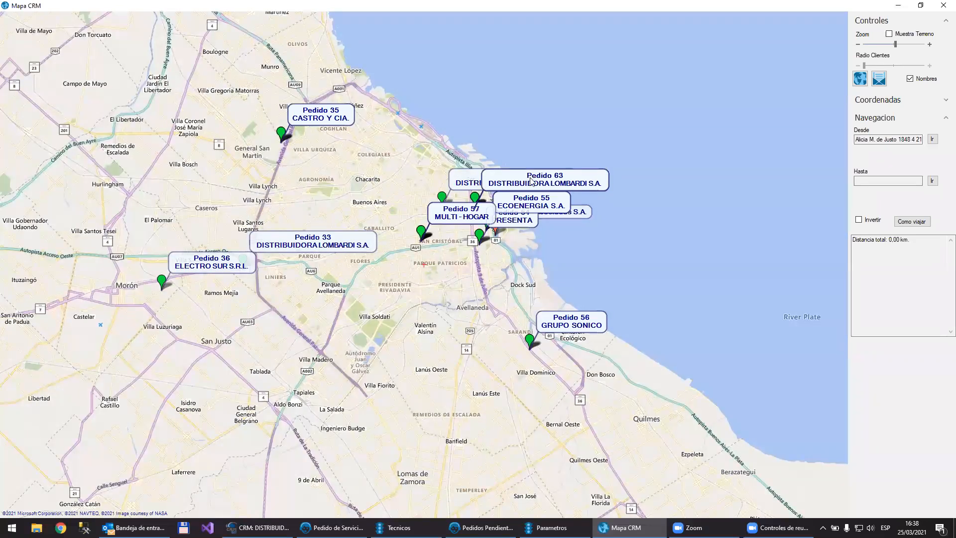
left_click_drag(600, 154, 598, 145)
left_click_drag(527, 441, 513, 228)
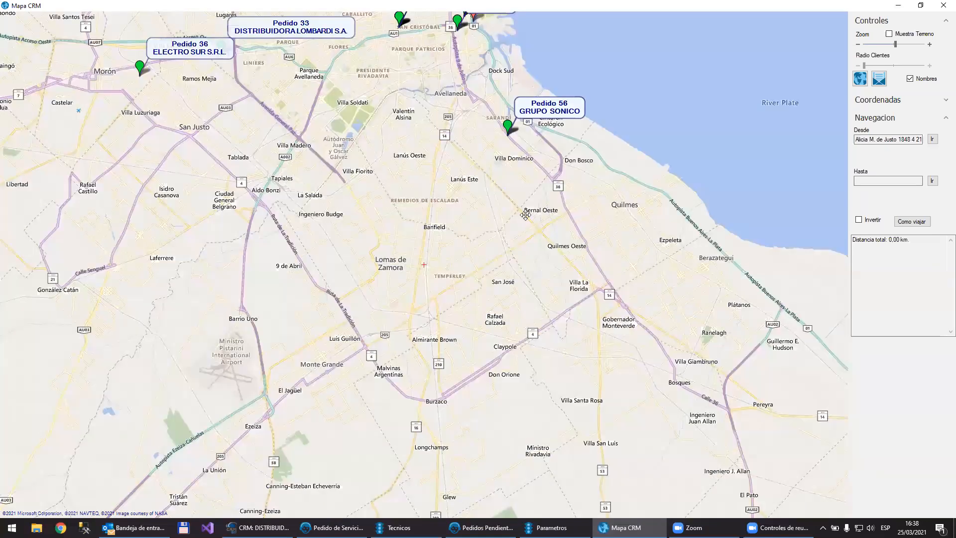
left_click_drag(398, 463, 471, 130)
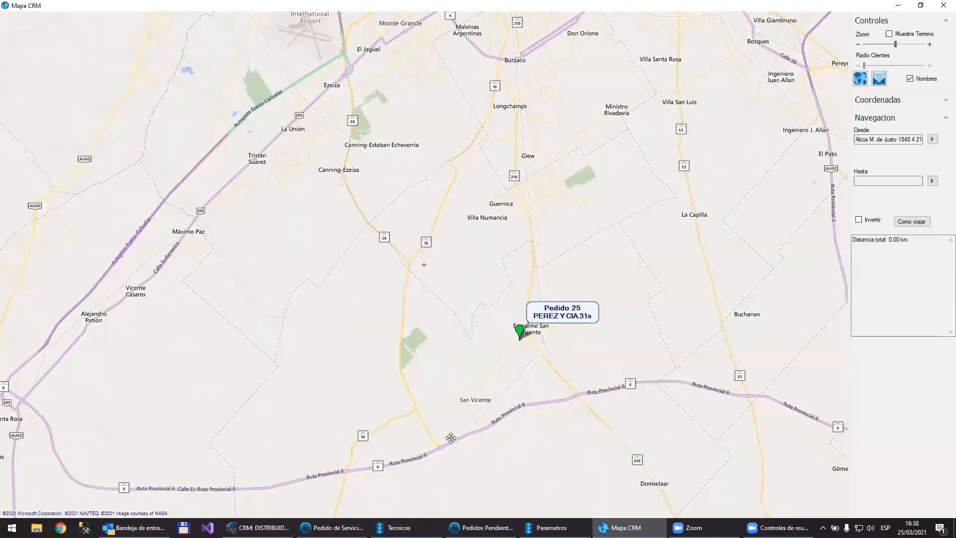
left_click_drag(406, 44, 371, 368)
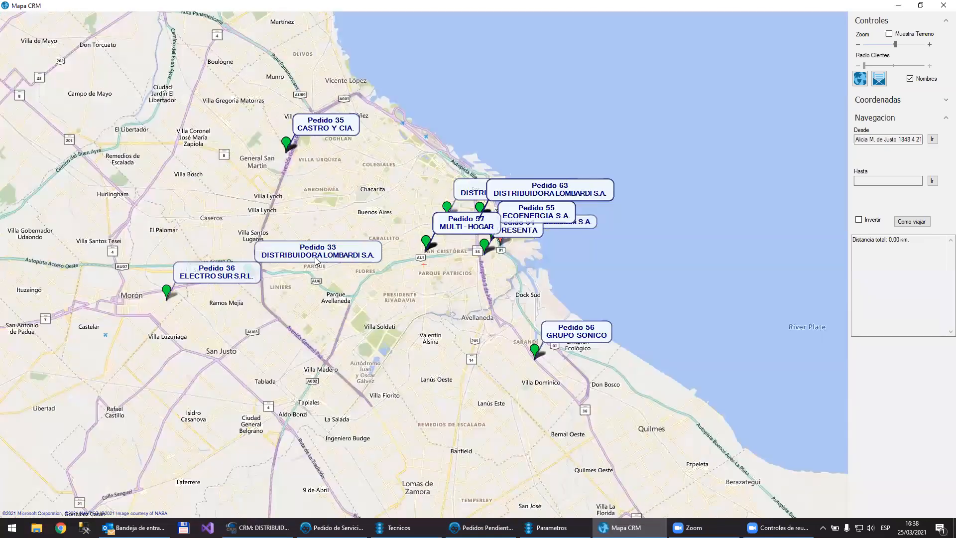
right_click(315, 257)
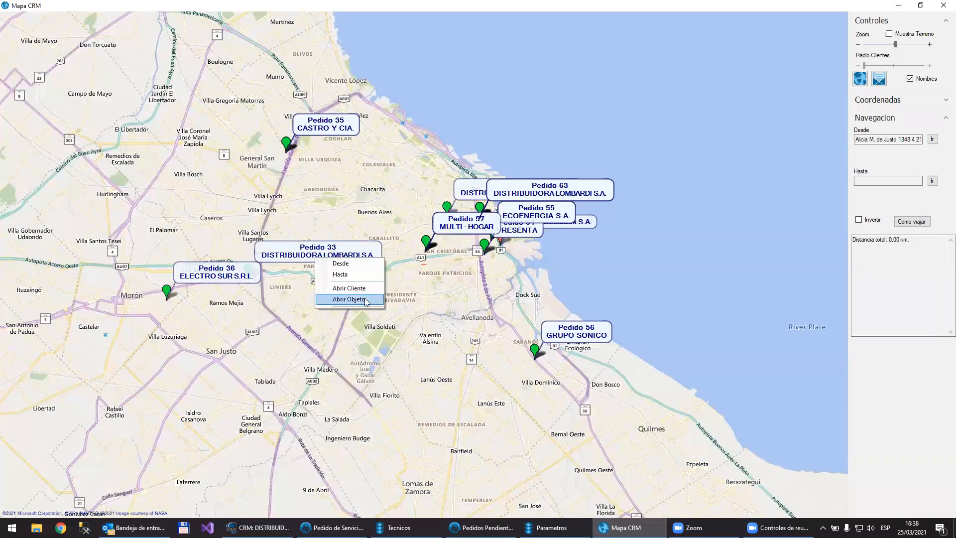
left_click(468, 299)
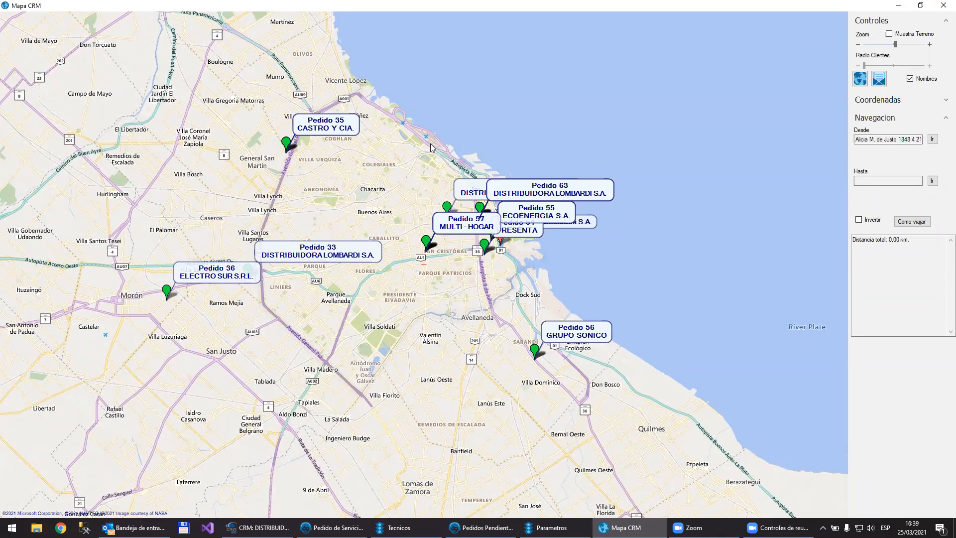
left_click(942, 5)
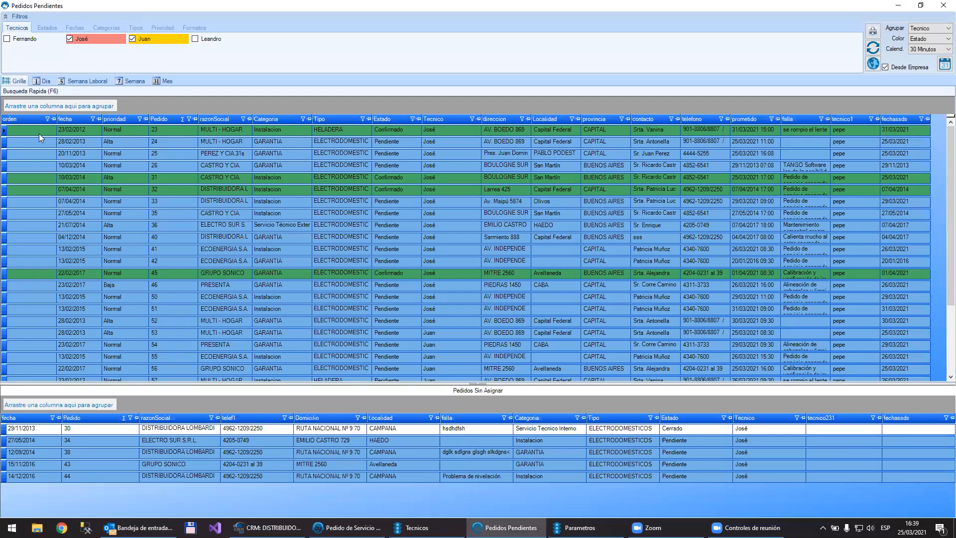
Step: Filter the grid to the first checked technician's orders and sort them by promised date in ascending order
left_click(472, 119)
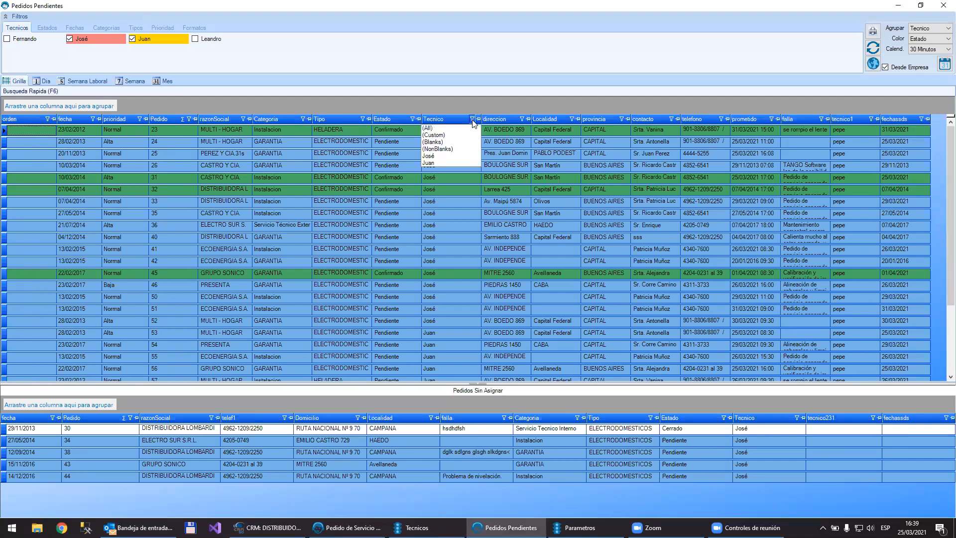
left_click(437, 156)
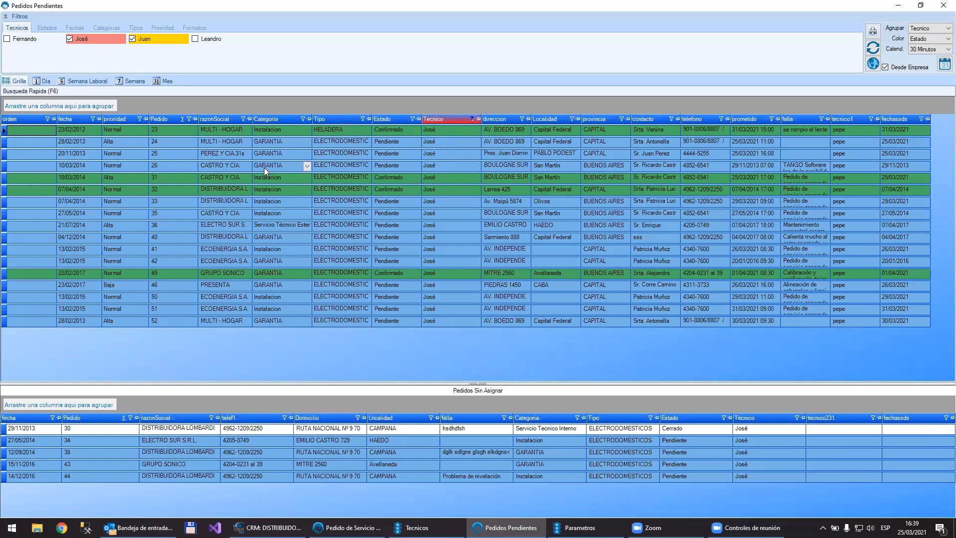
left_click(755, 118)
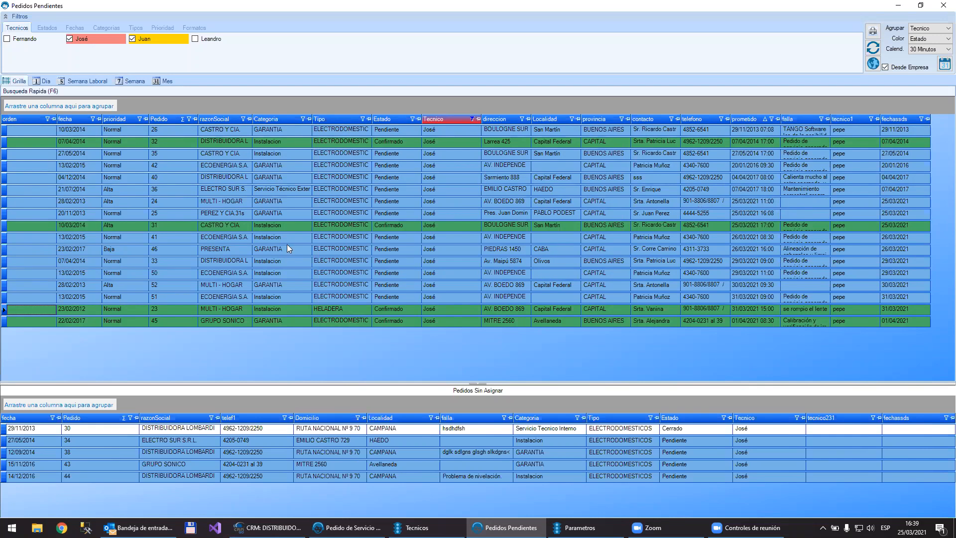
Step: Set the visit order of the 25/03/2021 orders to 1 for MULTI - HOGAR, 3 for PEREZ Y CIA.31s and 2 for CASTRO Y CIA., and select them
left_click(32, 199)
type("1")
key("Down")
type("22")
key("Up")
left_click_drag(4, 201, 4, 228)
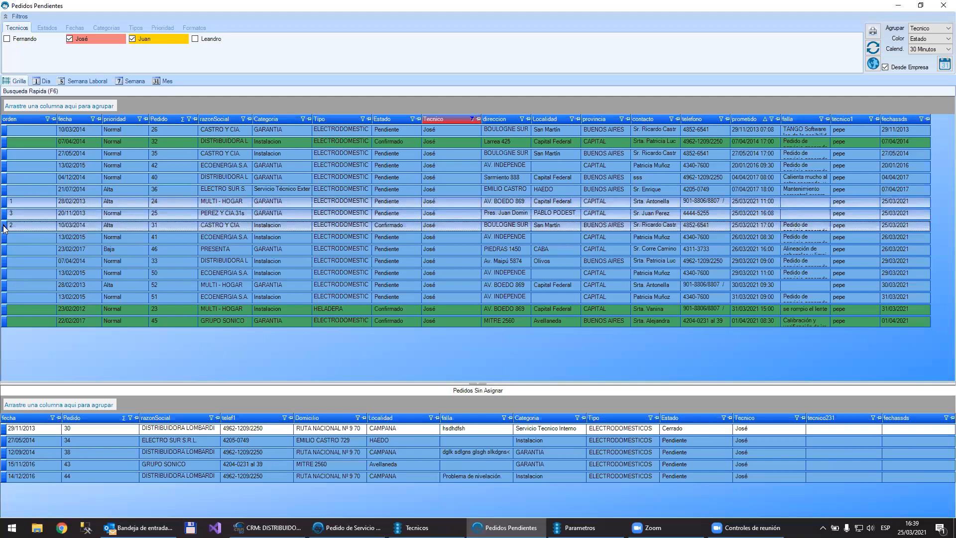
Step: Plot the selected orders' route on the map, decline optimizing it, and inspect the path between the stops
left_click(874, 64)
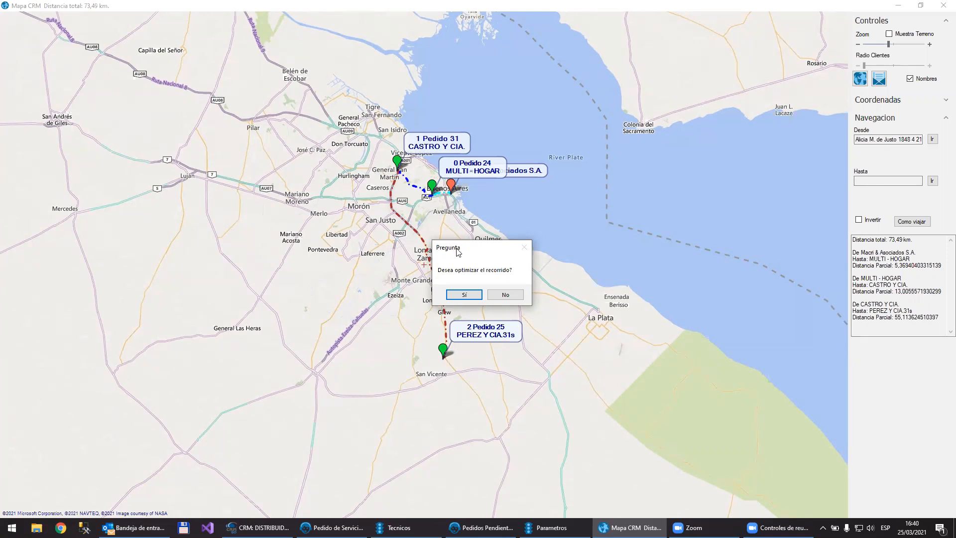
left_click_drag(453, 247, 568, 143)
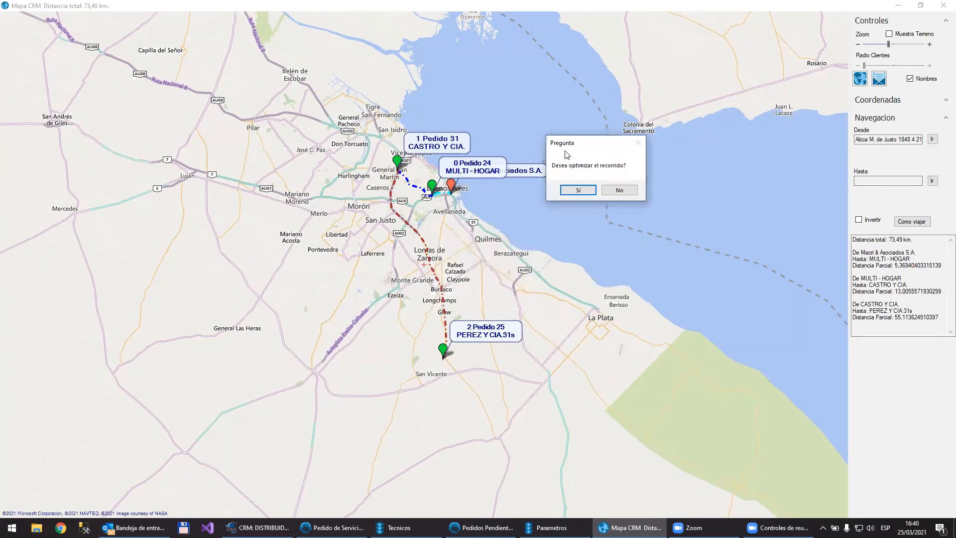
left_click(627, 191)
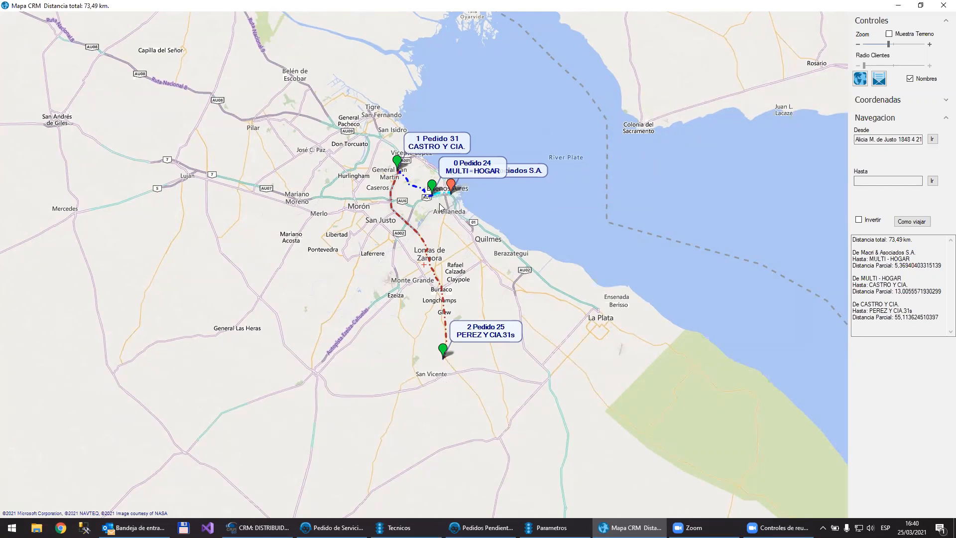
scroll(439, 203, "up", 3)
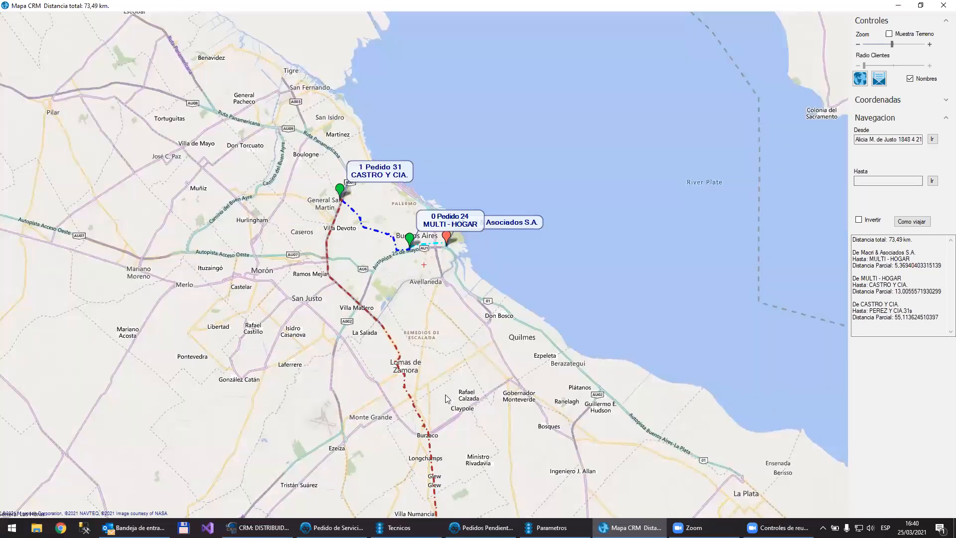
mouse_move(445, 394)
left_mouse_down()
mouse_move(430, 122)
mouse_move(435, 298)
left_mouse_up()
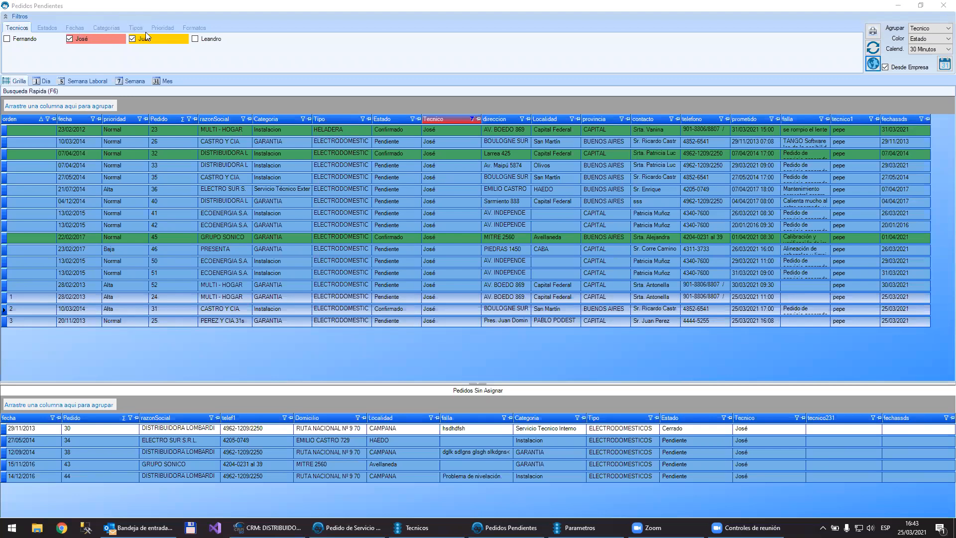
Step: Review the status filter options and clear the technician column filter to list all orders of the checked technicians
left_click(54, 28)
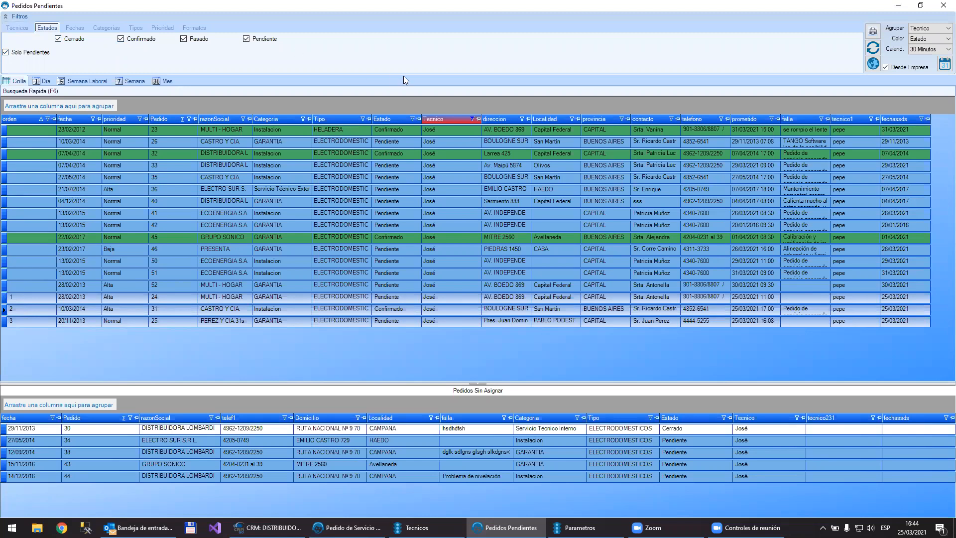
left_click(471, 119)
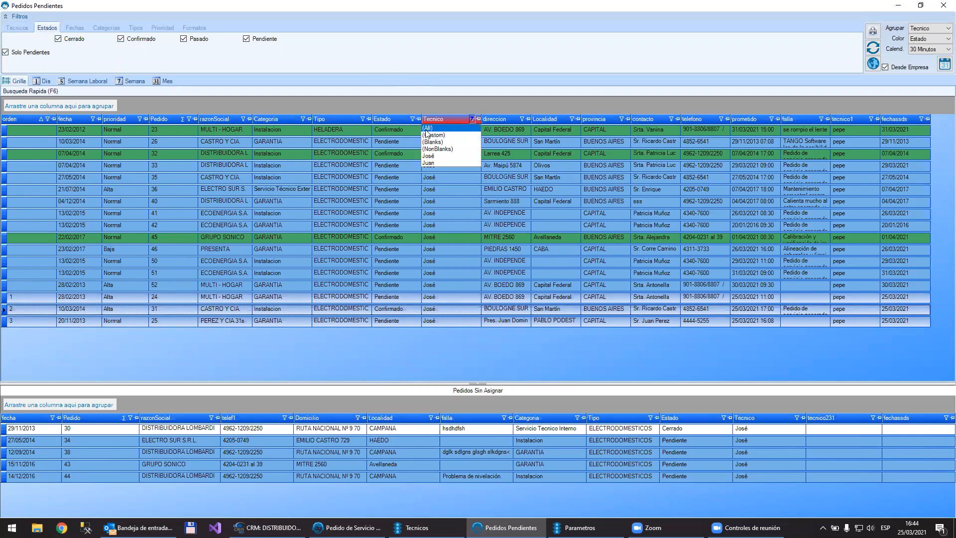
left_click(426, 132)
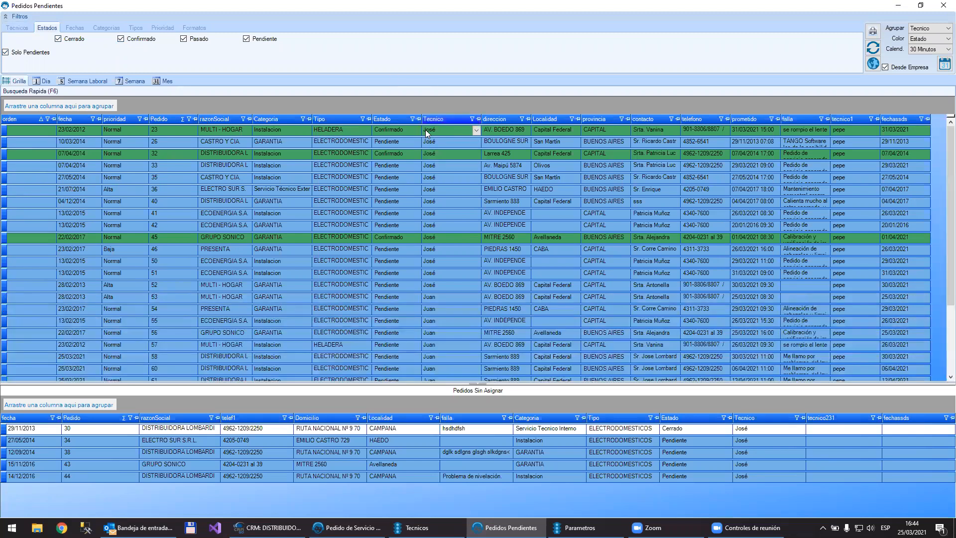
left_click(15, 28)
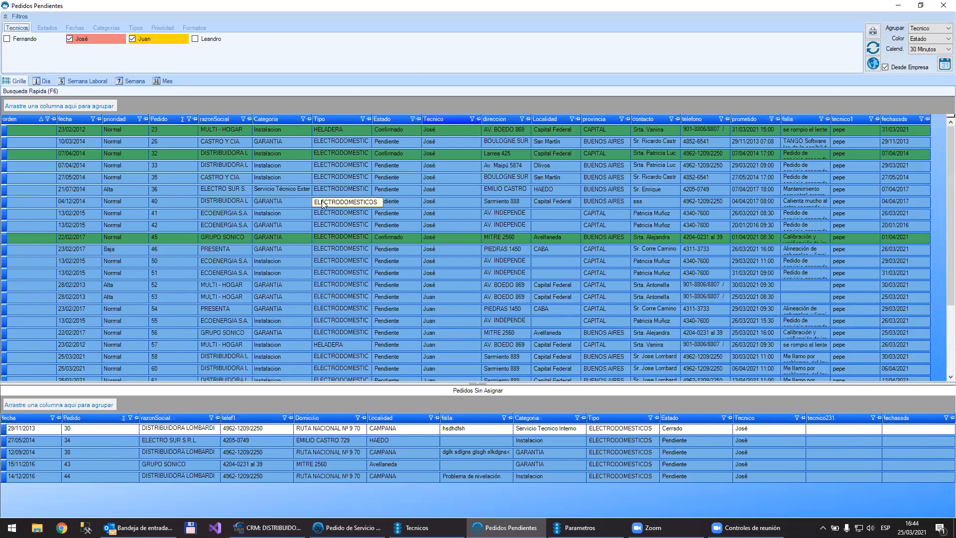
Step: View the unassigned 14/12/2016 order with the fault "Problema de nivelación.", close it and refresh the pending orders
left_click(357, 248)
left_click(468, 475)
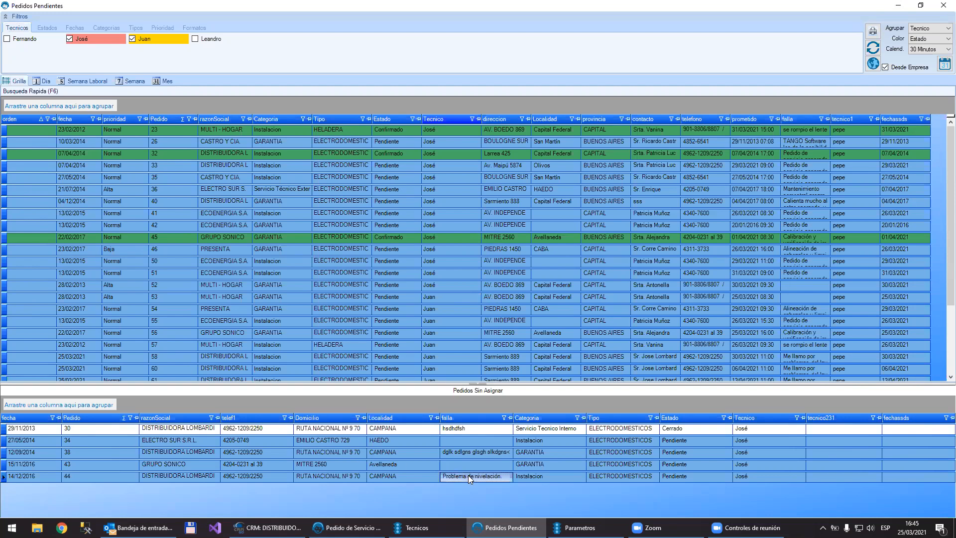
double_click(468, 475)
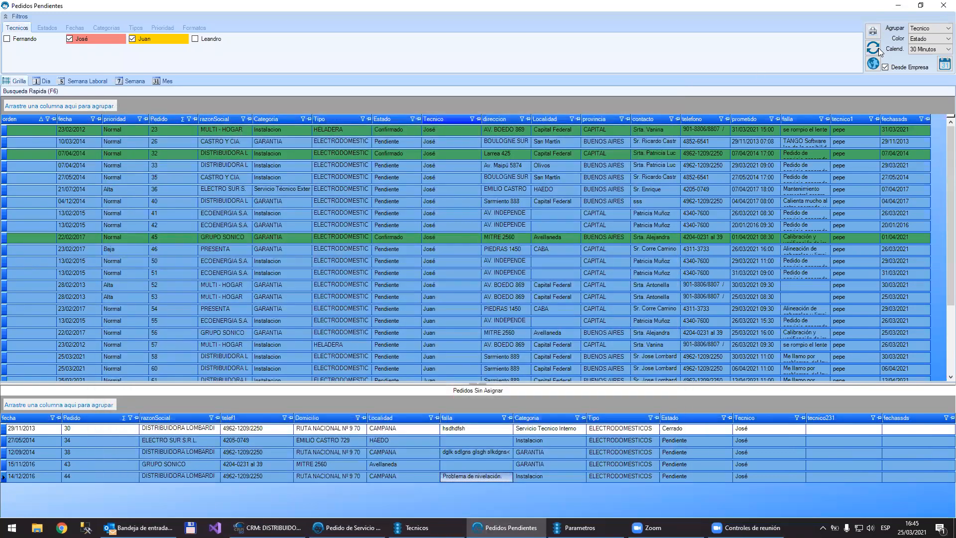
left_click(878, 47)
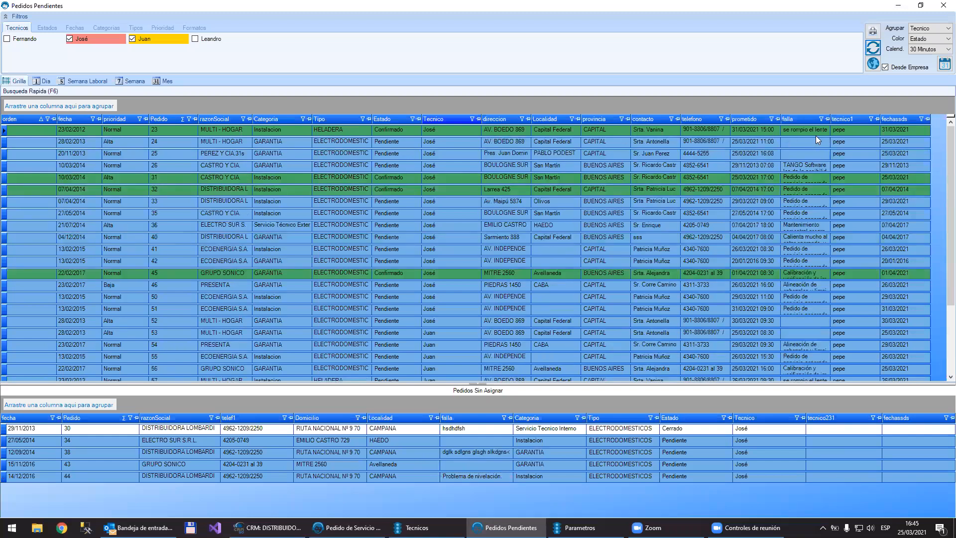
Step: Sort the pending orders by order number in descending order and select the first one
left_click(800, 120)
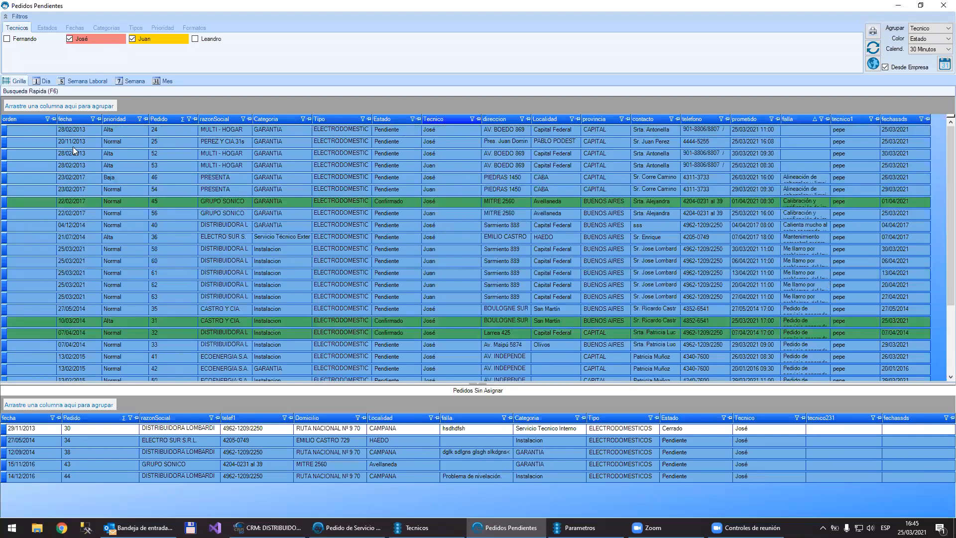
left_click(154, 117)
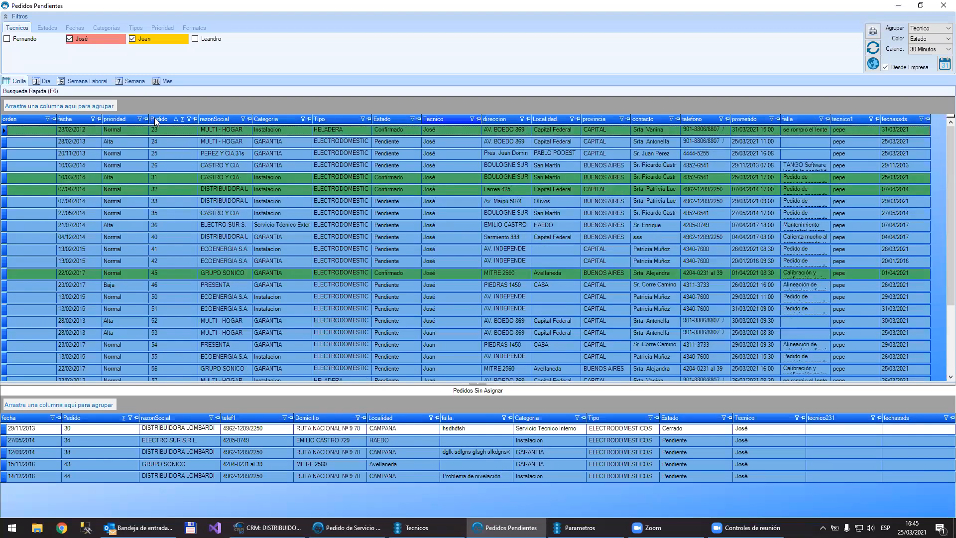
left_click(154, 118)
left_click(167, 128)
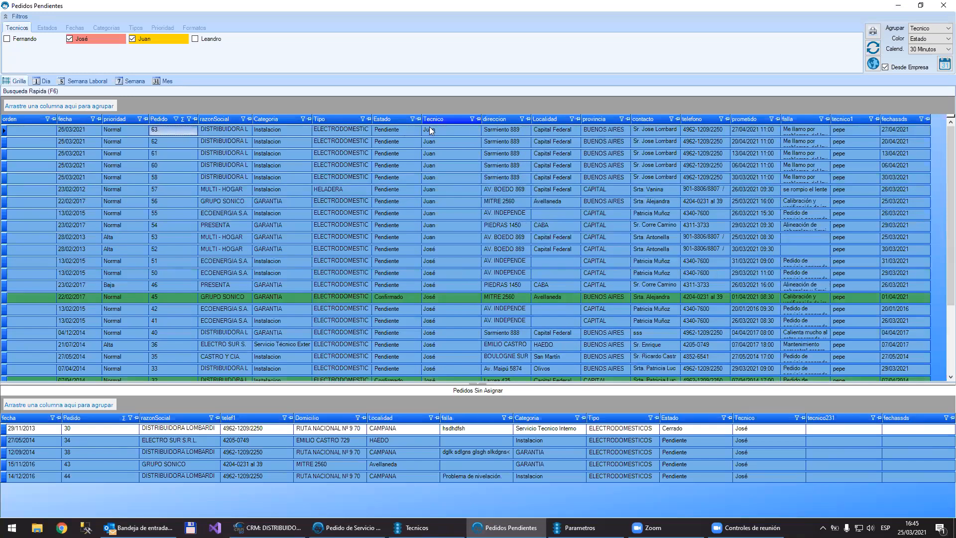
Step: Open the 25/03/2021 order promised for 30/03/2021 11:00 and enter the diagnosis "problemas de las patas del lavarropa"
left_click(226, 177)
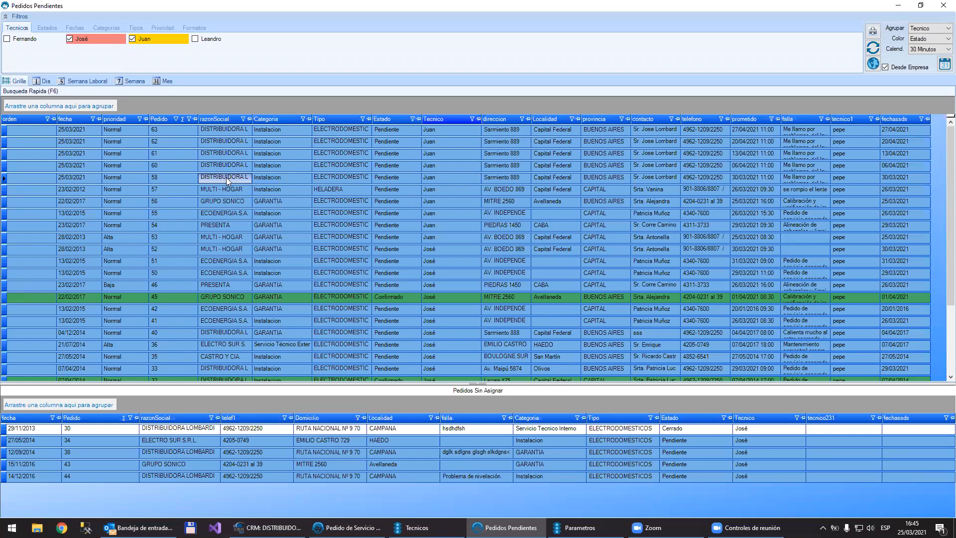
double_click(226, 177)
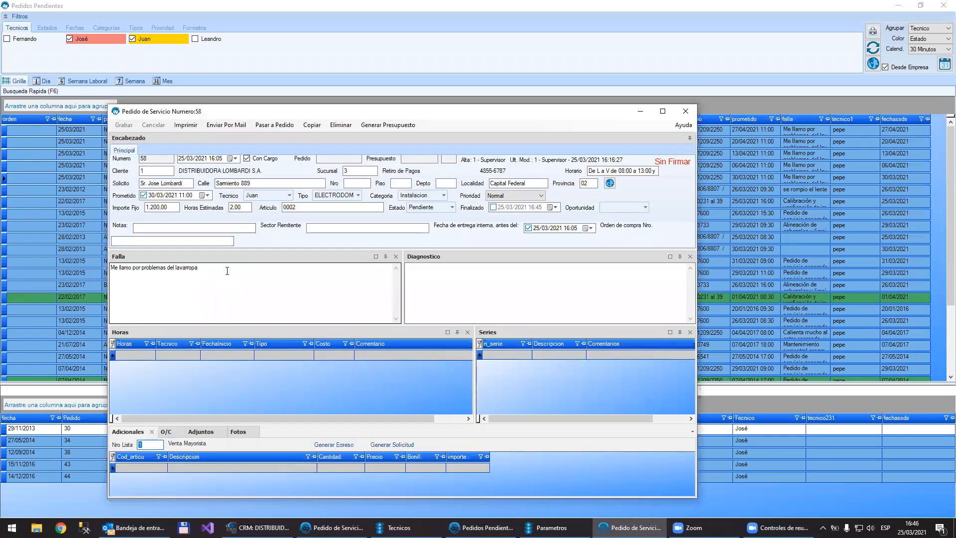
left_click(227, 271)
left_click(455, 293)
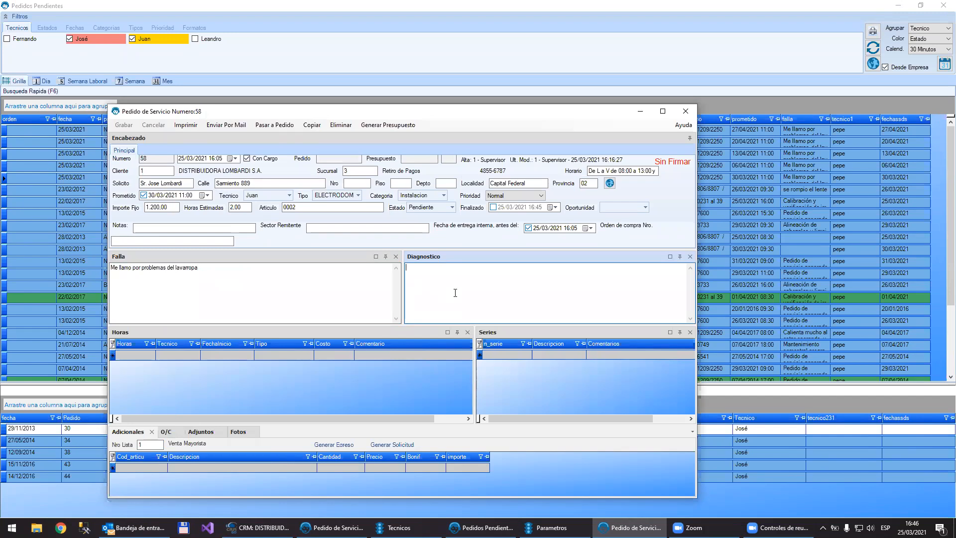
type("problema")
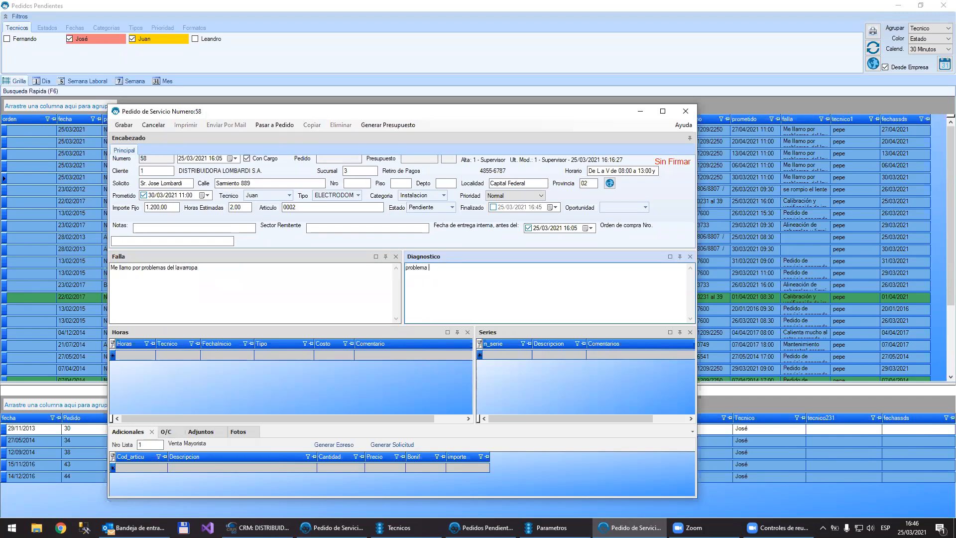
key("BackSpace")
type("s de las patas del lavarropa")
Step: Maximize the order and add an hours entry of 2 hours with the default technician and type Serv Tecn a Domicilio
left_click(140, 353)
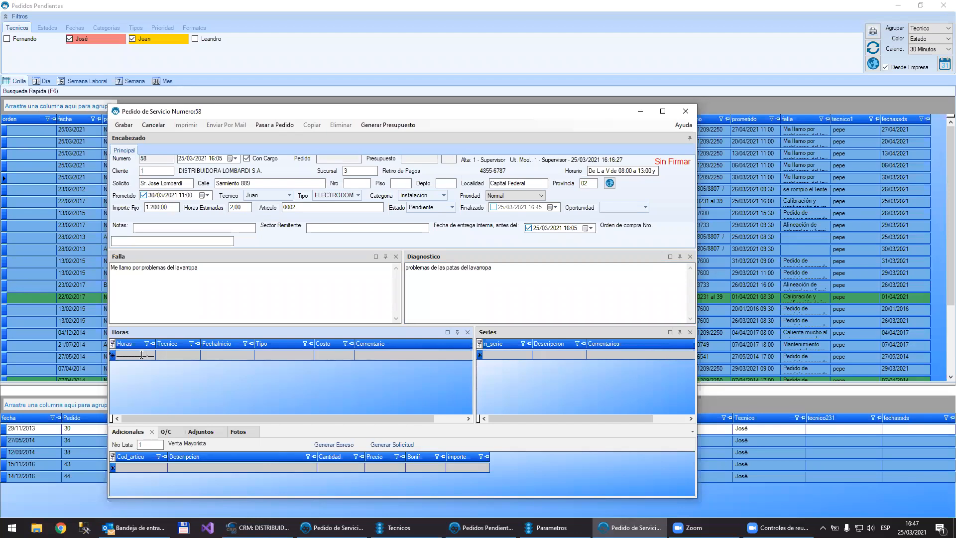
double_click(363, 112)
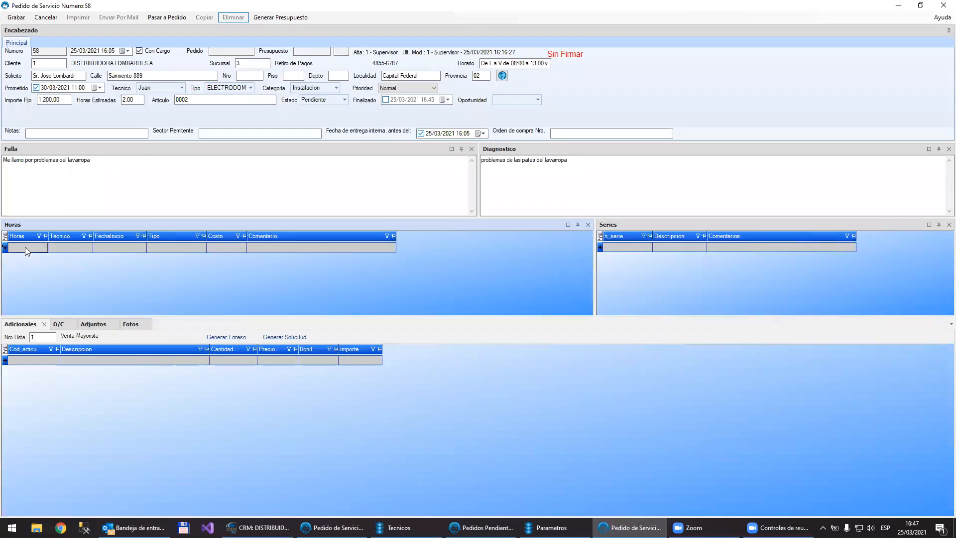
type("2.__")
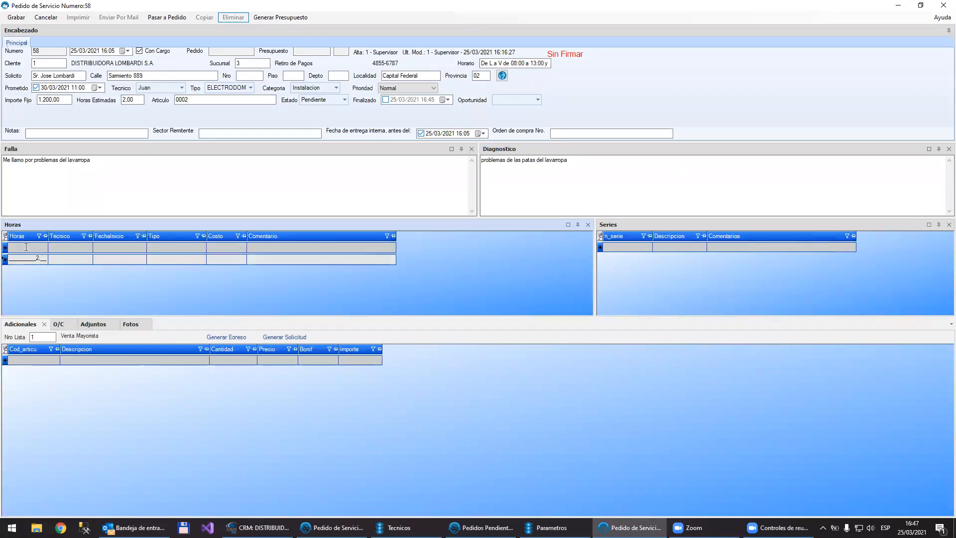
key("Tab")
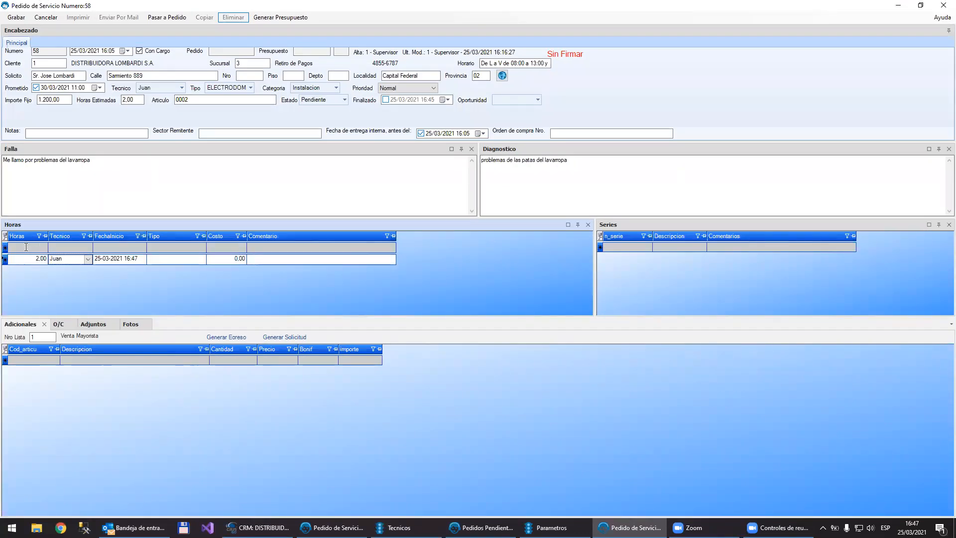
left_click(126, 259)
left_click(141, 259)
left_click(141, 259)
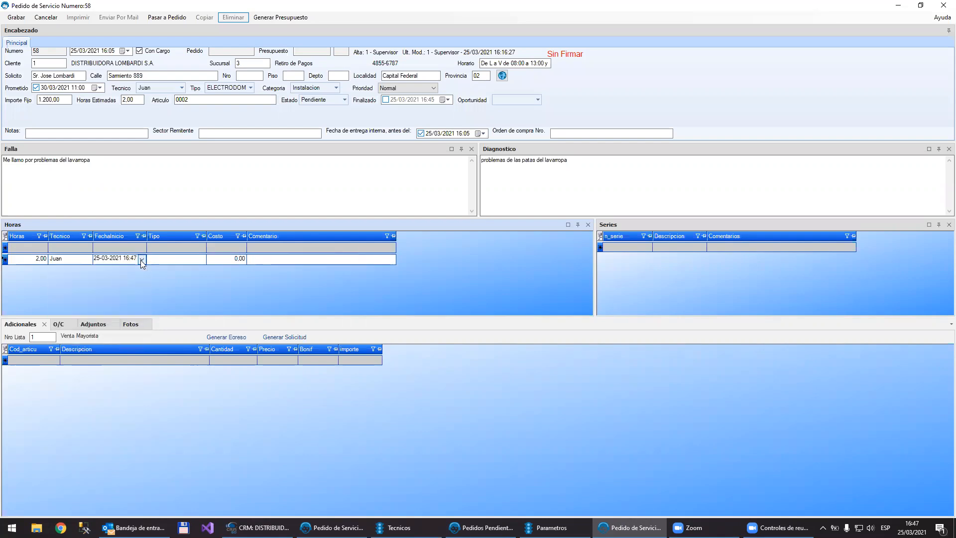
left_click(171, 259)
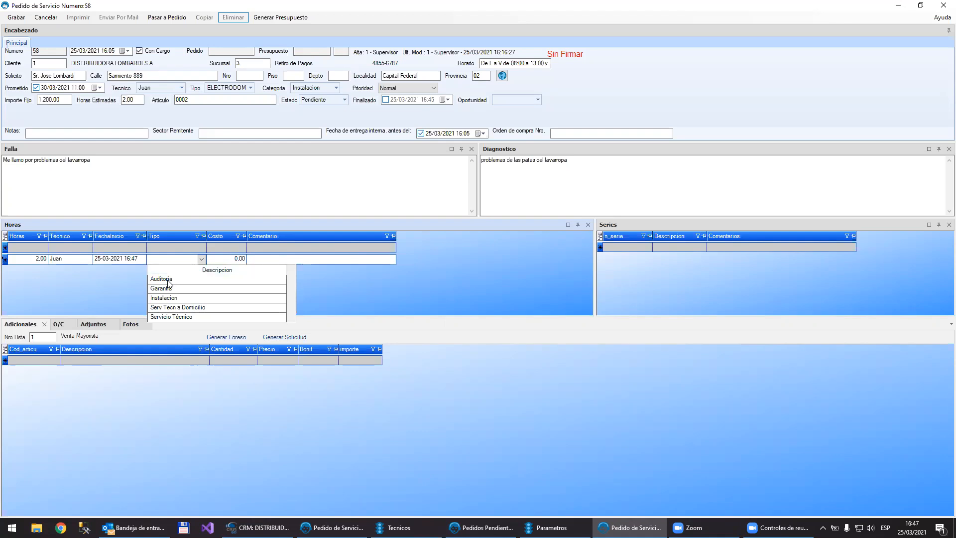
left_click(165, 306)
left_click(223, 259)
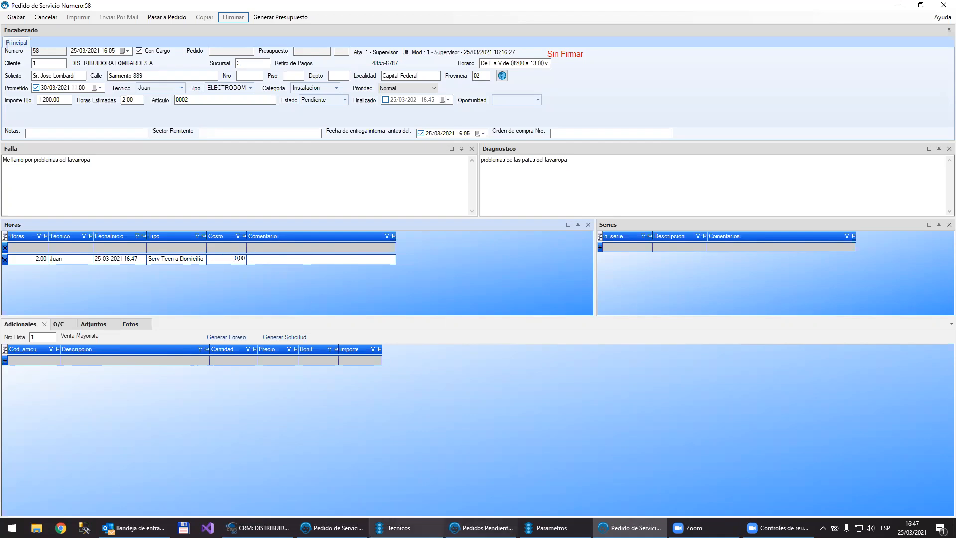
Step: Save the open technician record and look up the record of the hours entry's technician, assigned to DEPOSITO CASA CENTRAL
left_click(399, 527)
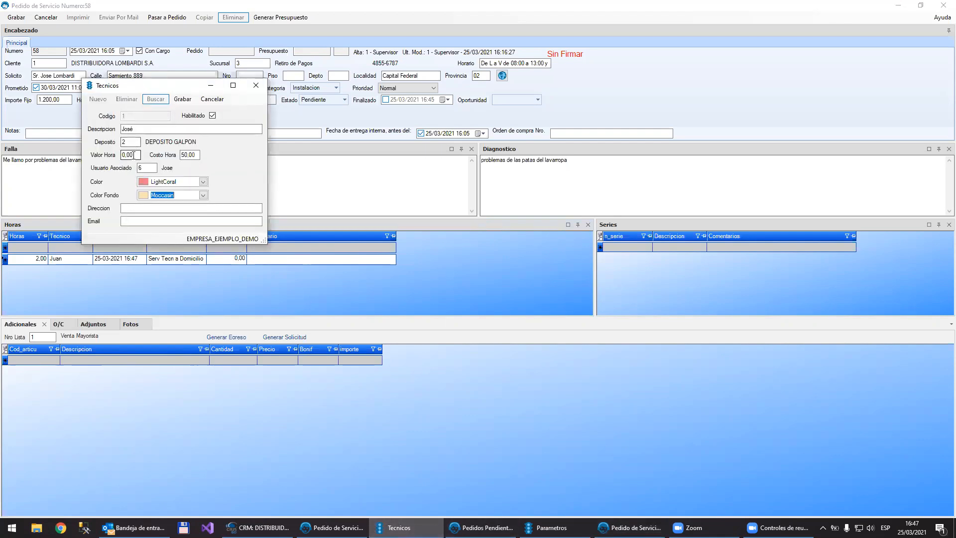
left_click(182, 100)
left_click(155, 99)
double_click(404, 165)
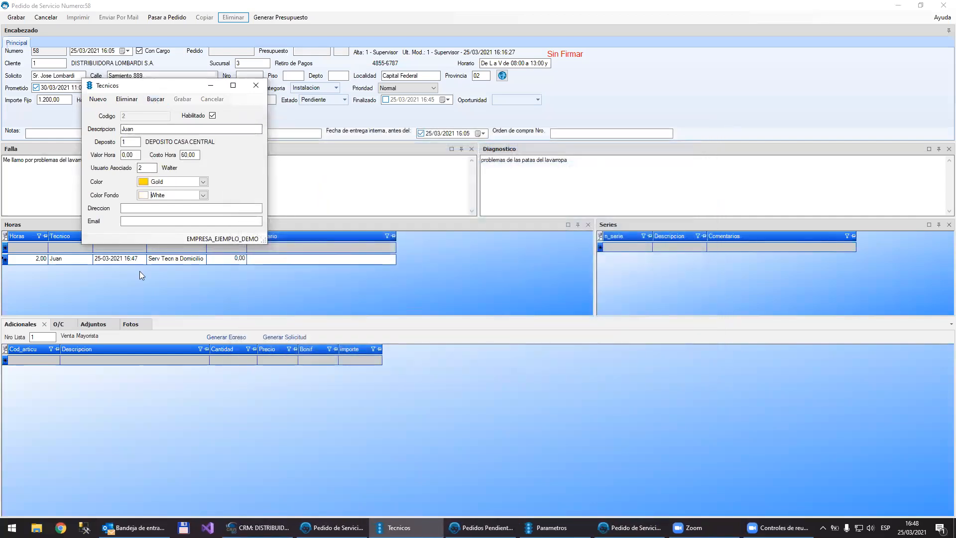
Step: Change the hours entry's technician to the one assigned to DEPOSITO GALPON and review the available hour types
left_click(68, 258)
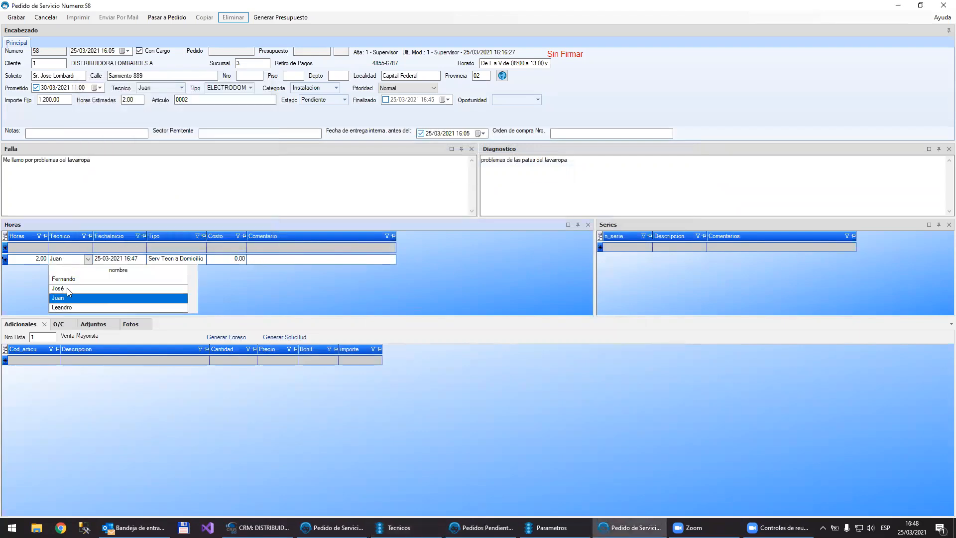
left_click(66, 288)
left_click(187, 259)
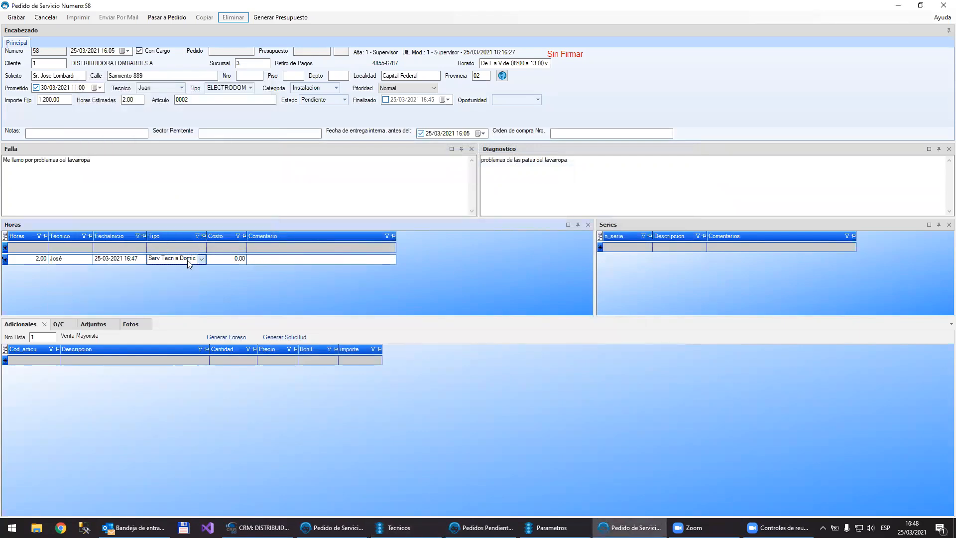
left_click(188, 260)
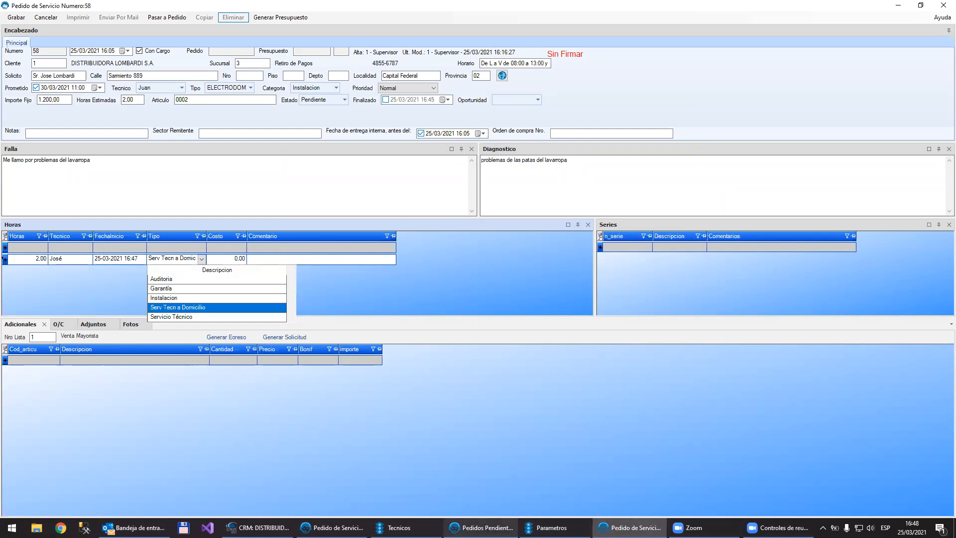
Step: Set the DEPOSITO GALPON technician's Costo Hora to 500 and Valor Hora to 1500, and save the record
left_click(394, 527)
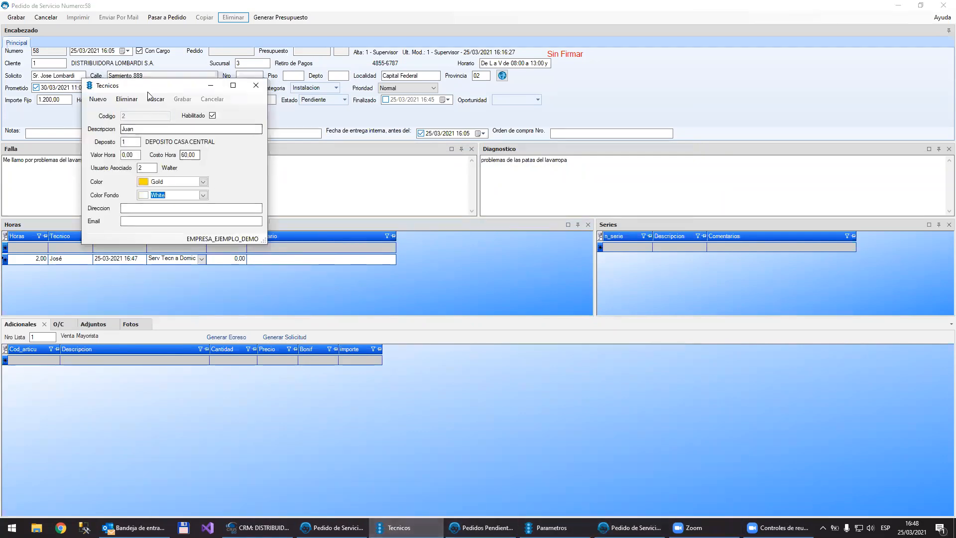
left_click_drag(150, 90, 161, 96)
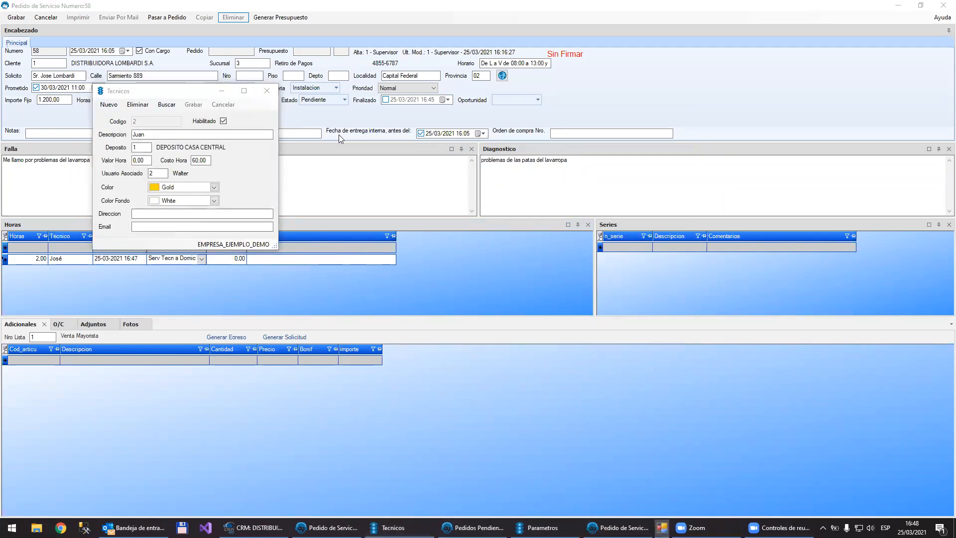
double_click(352, 151)
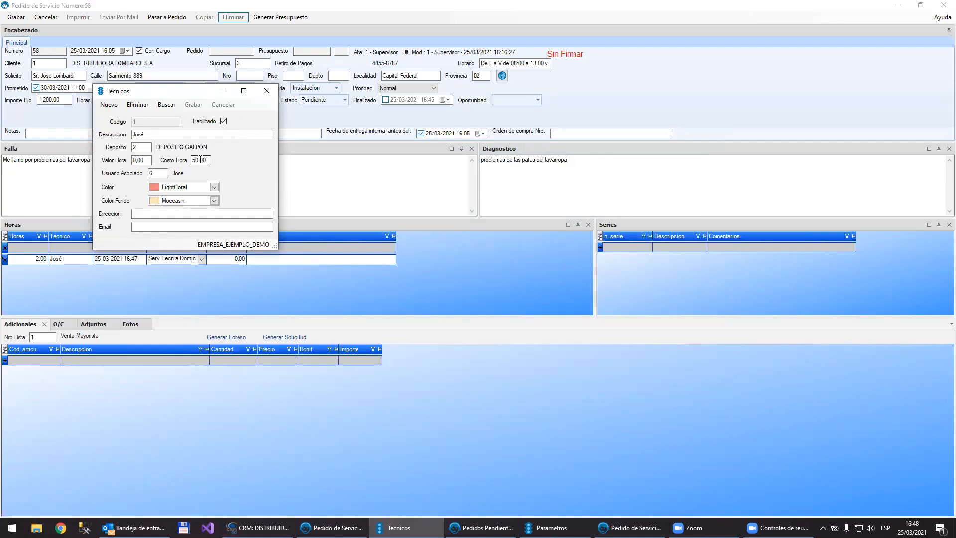
left_click_drag(207, 161, 188, 161)
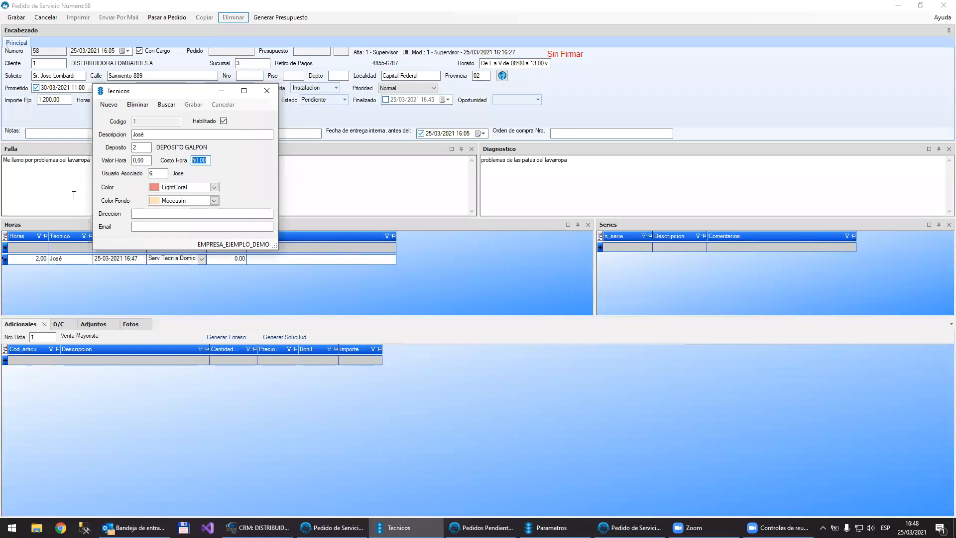
type("500")
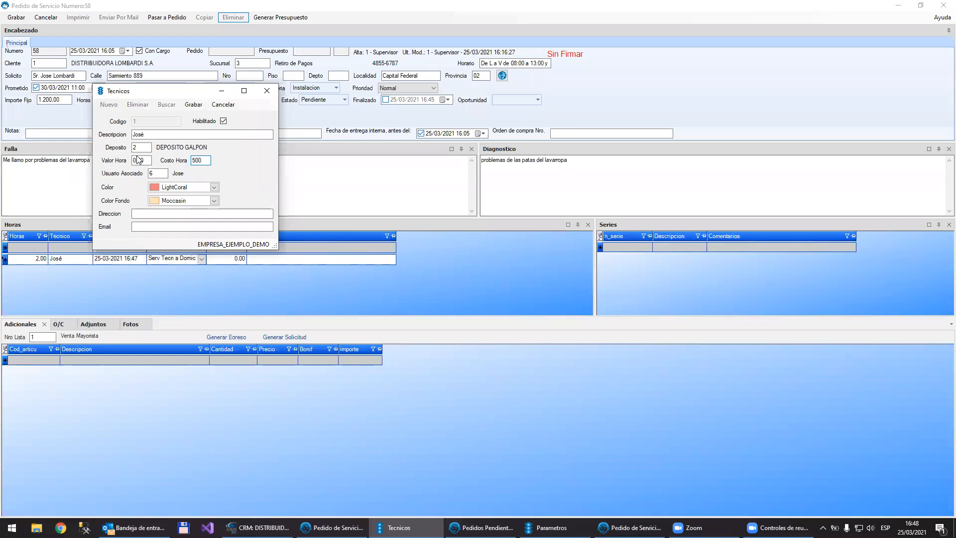
left_click(147, 160)
type("150")
left_click(192, 104)
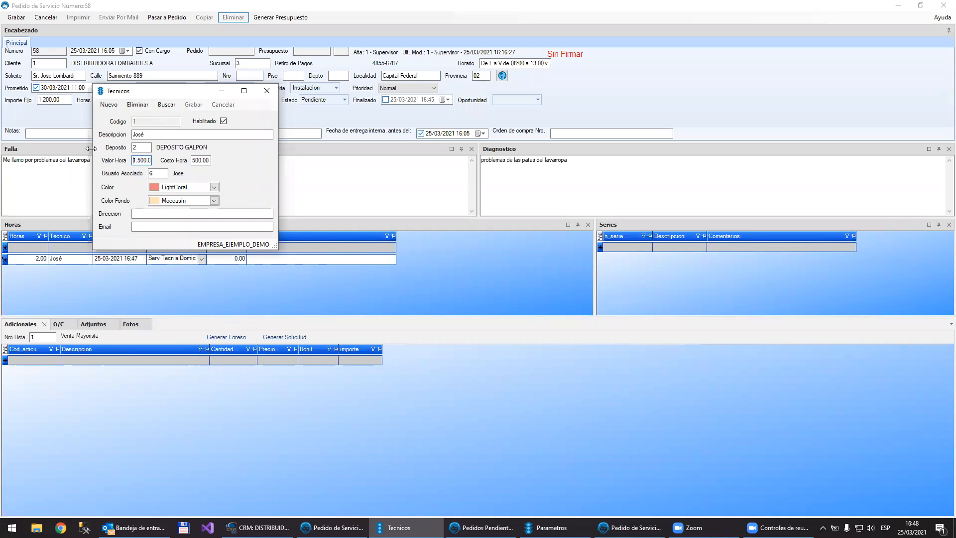
Step: Set the order's hours entry to type Instalacion with a cost of 1500, keeping the same technician
left_click(201, 258)
left_click(71, 260)
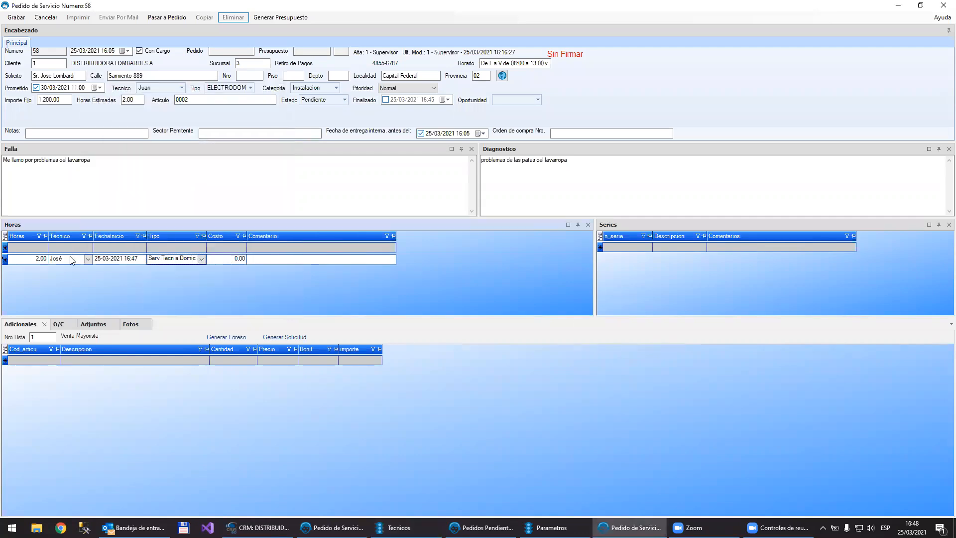
left_click(71, 260)
left_click(72, 261)
left_click(69, 257)
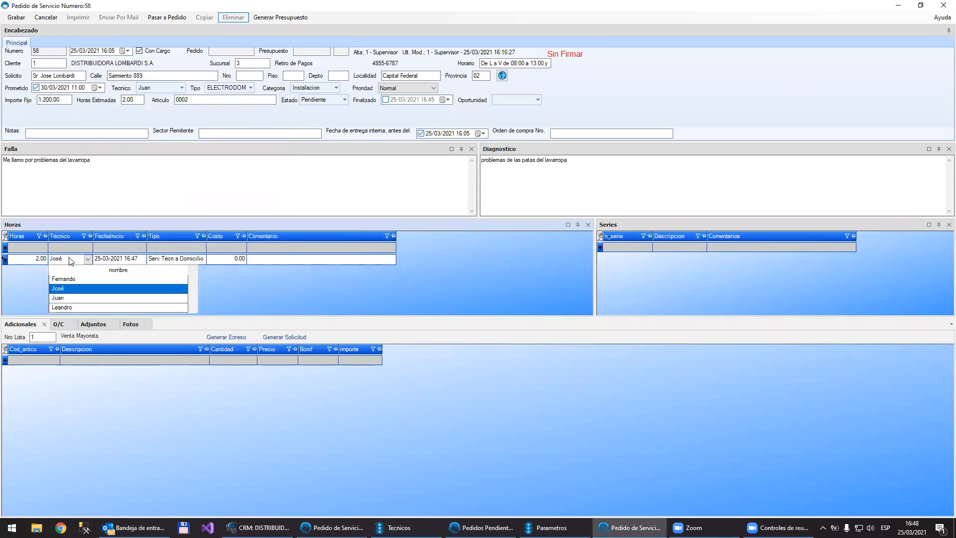
left_click(184, 259)
left_click(184, 260)
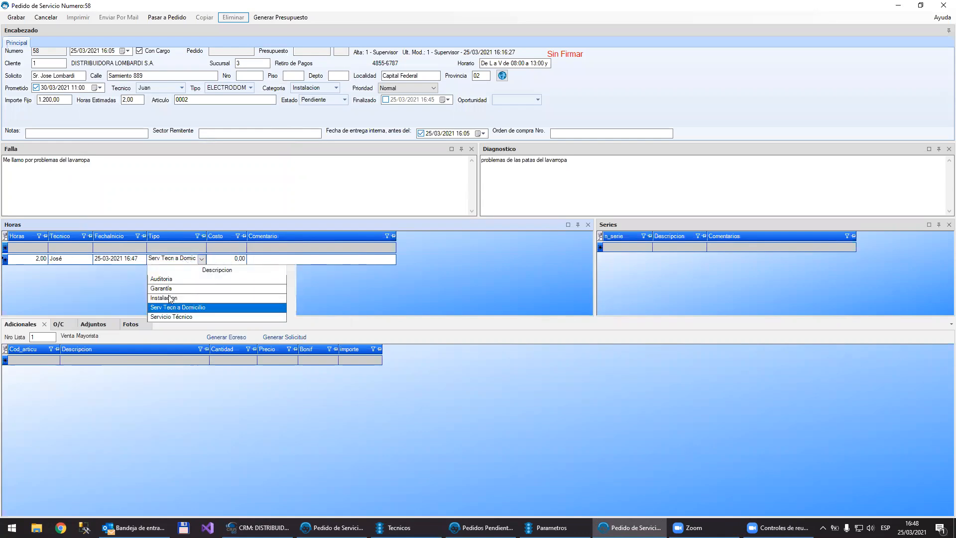
left_click(169, 298)
left_click(230, 257)
type("1500")
left_click_drag(224, 258, 272, 253)
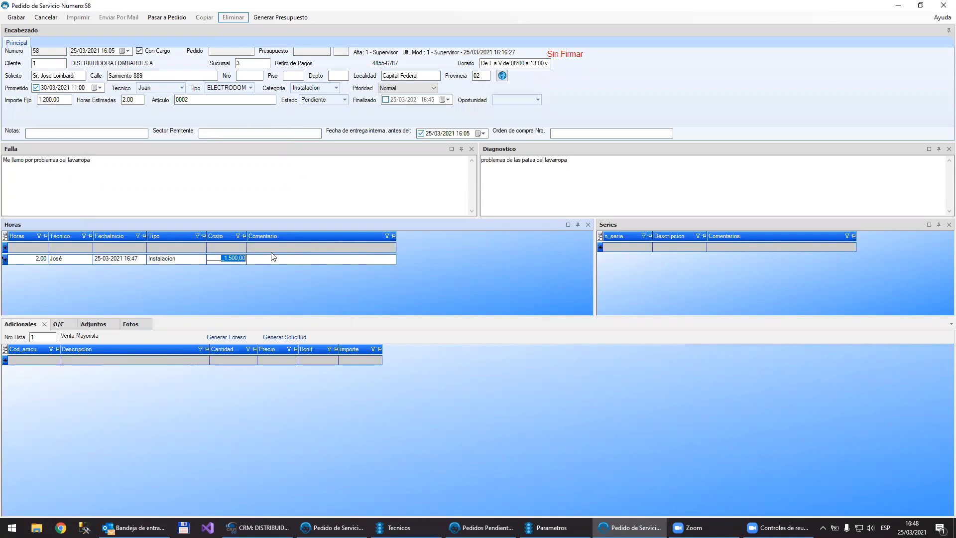
Step: Switch to the CRM, find Tipos de Horas, and check the Facturable and Productiva settings of the Garantía hour type
left_click(257, 527)
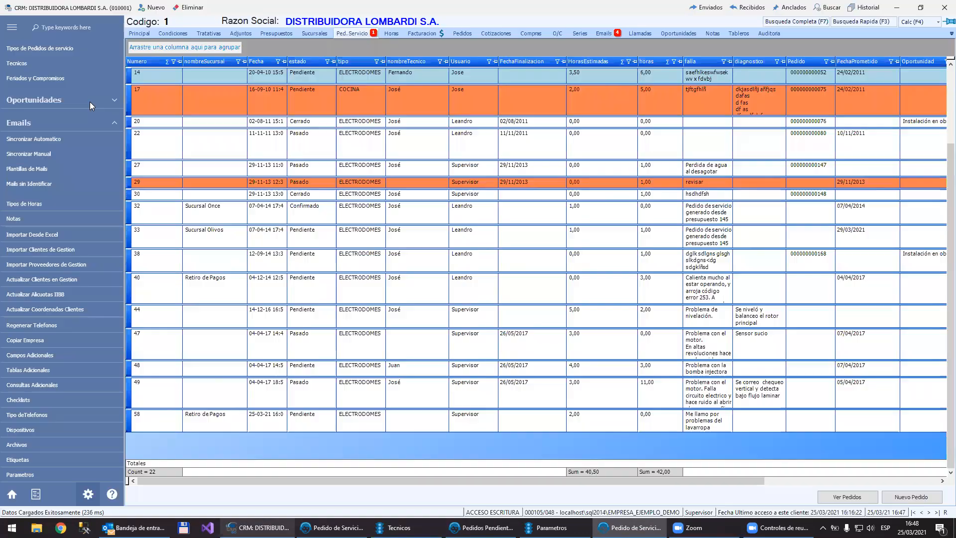
left_click(67, 27)
type("tipo")
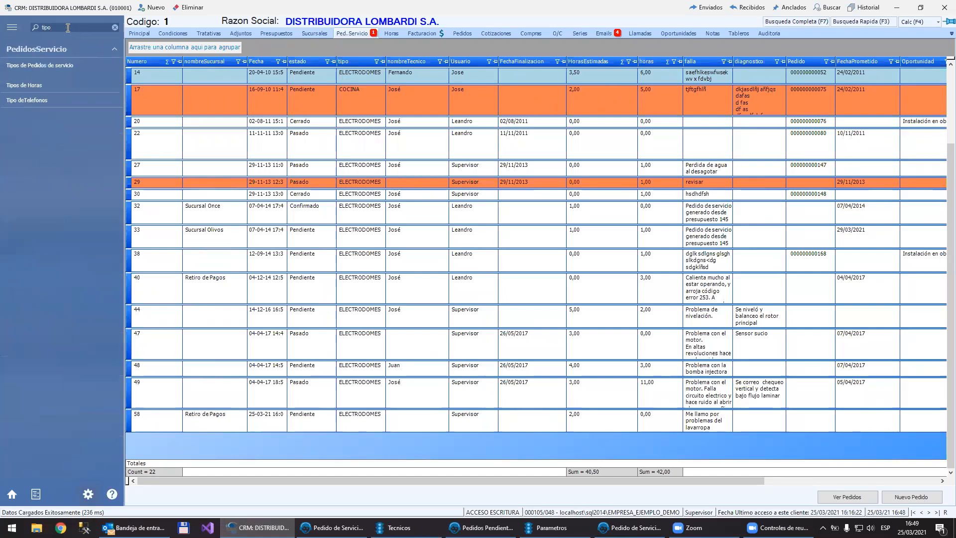
left_click(31, 84)
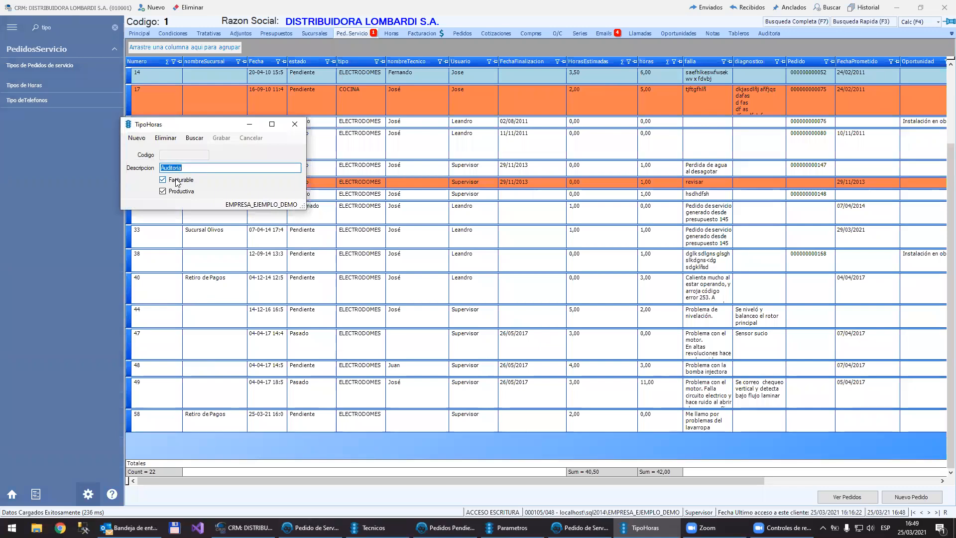
left_click(198, 143)
double_click(455, 167)
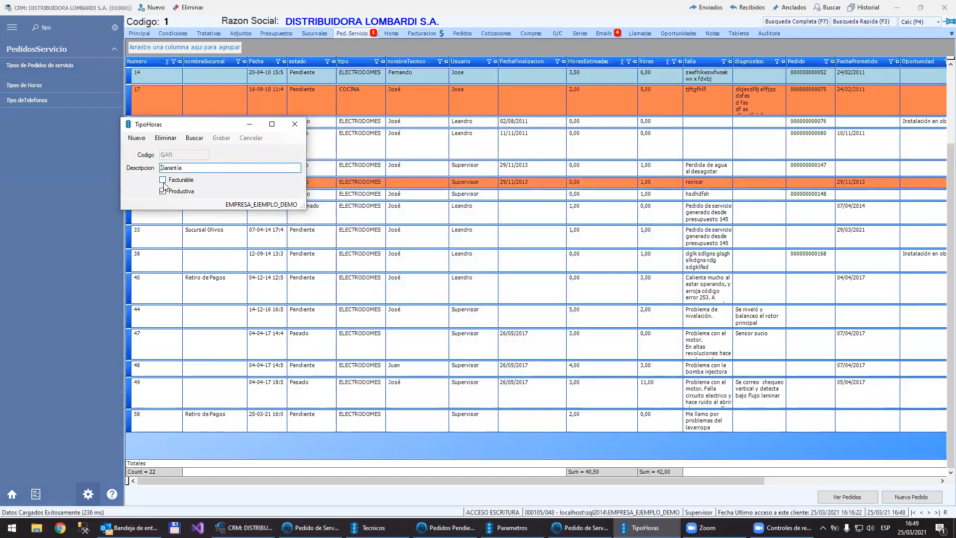
left_click(295, 123)
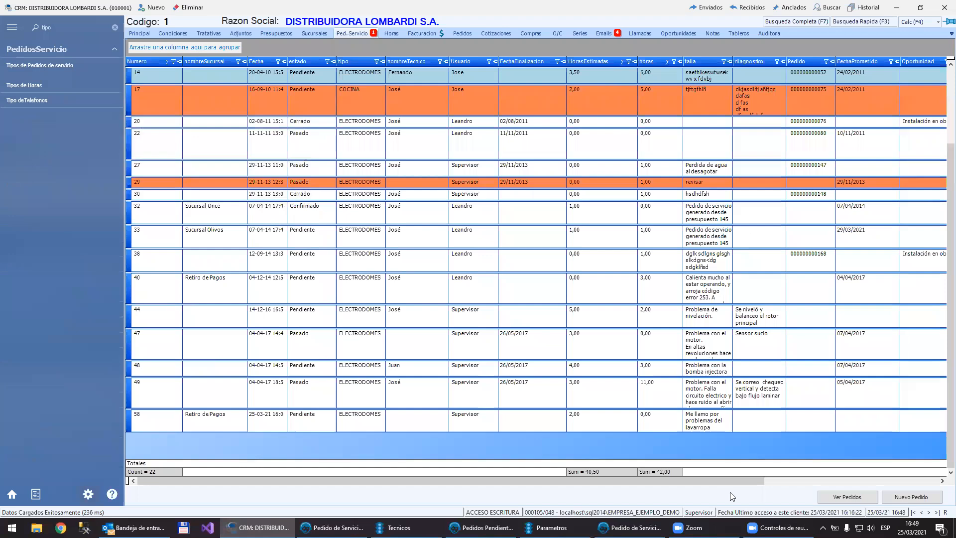
Step: Return to service order 58 and try the Garantía type on its hours entry, checking the resulting cost
left_click(630, 527)
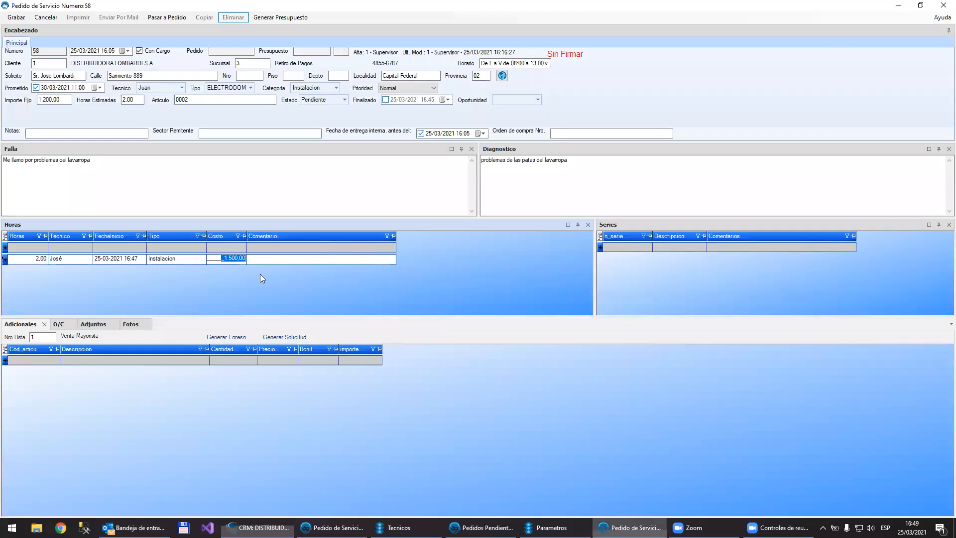
left_click(178, 257)
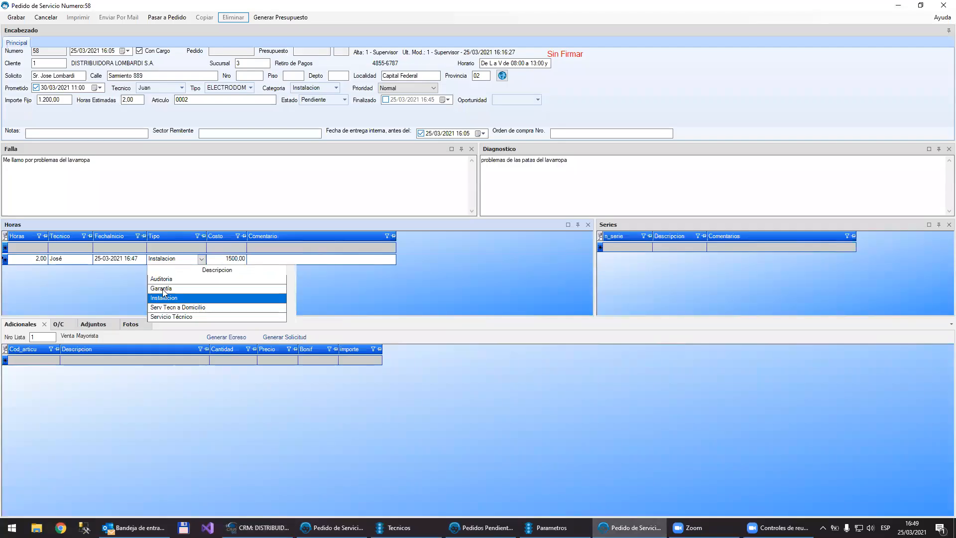
left_click(163, 283)
left_click(230, 259)
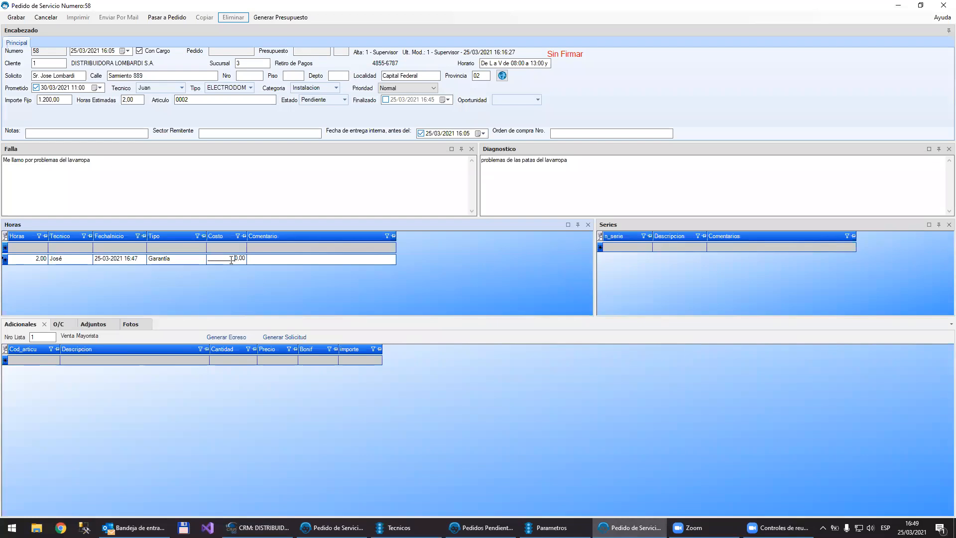
Step: Set the hours entry's type to Serv Tecn a Domicilio and its cost to 1400,00
left_click(201, 258)
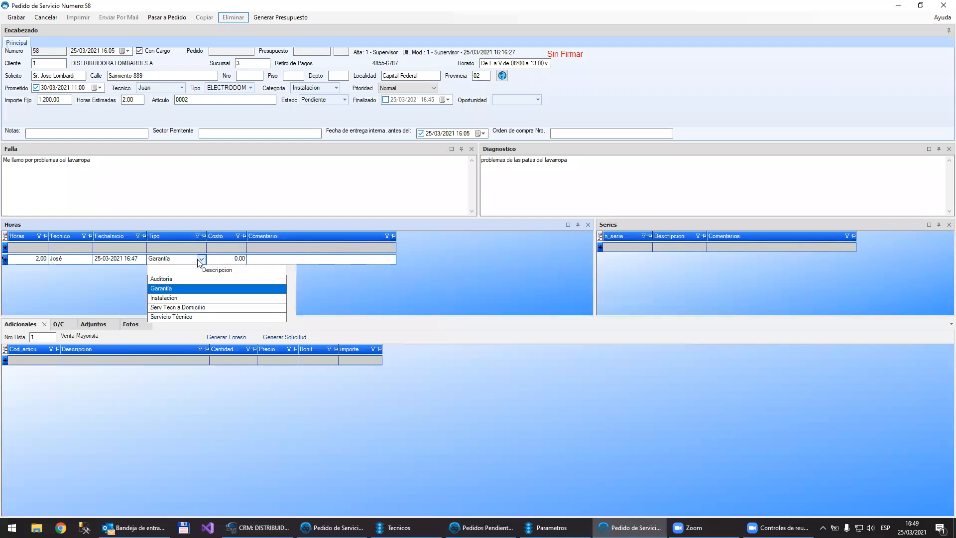
left_click(172, 307)
left_click(231, 259)
left_click_drag(224, 258, 255, 256)
type("1400,00")
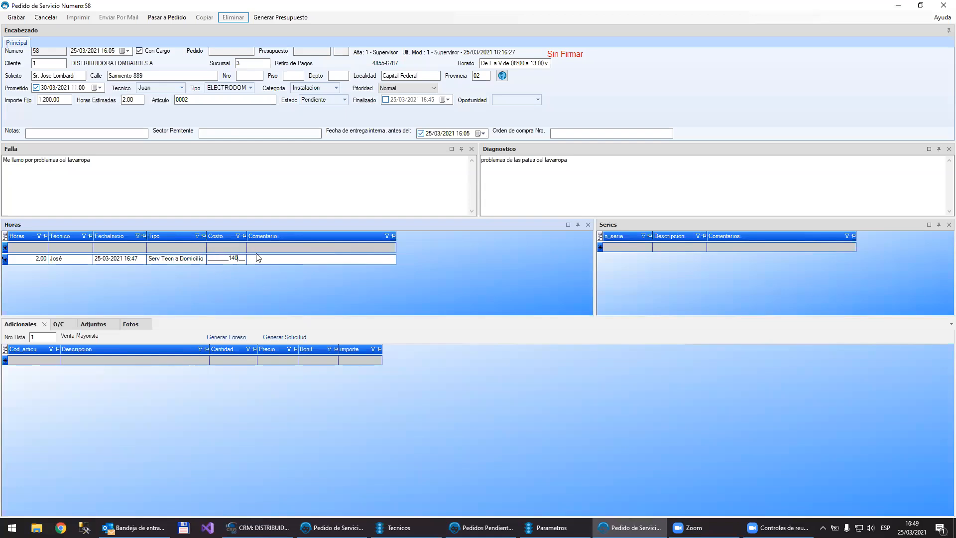
key("Tab")
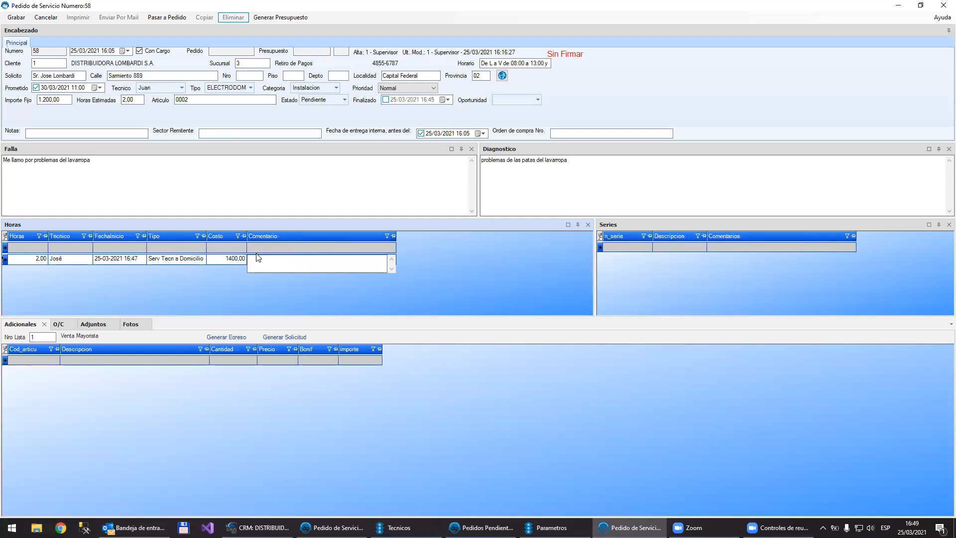
Step: Enter the comment "esuve revisando la nivelacion" on the hours entry and save the service order
type("esuve revisando la nivelacion")
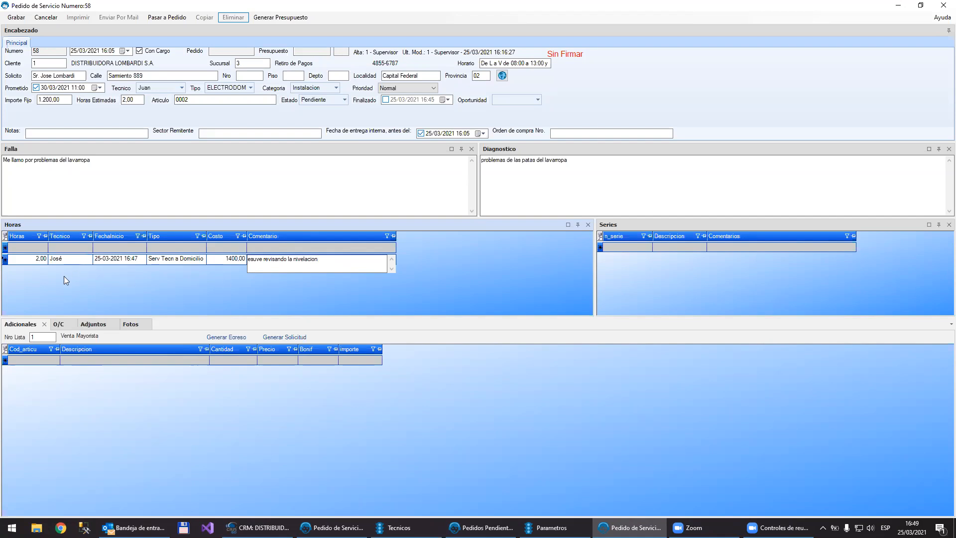
left_click(14, 23)
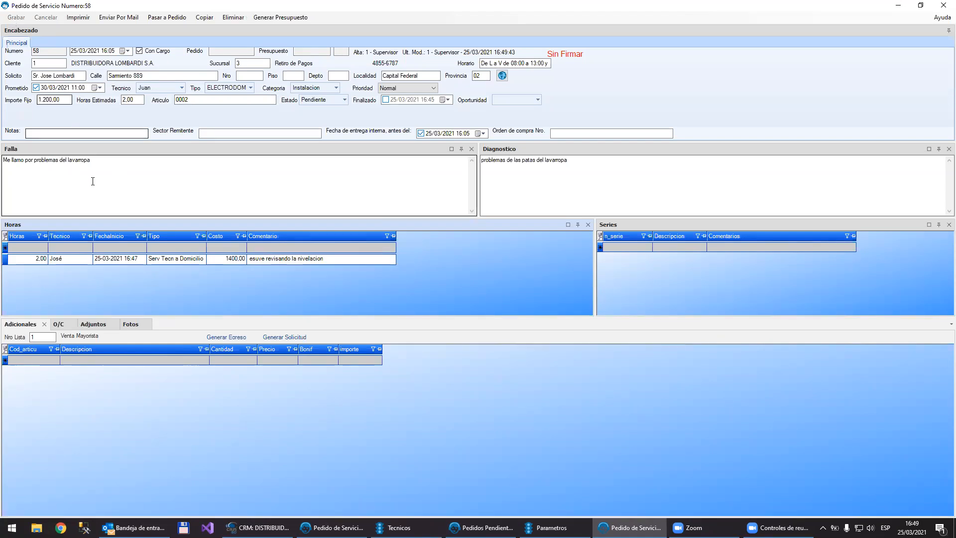
Step: Add a second hours entry for the technician assigned in the order's header, with its start date set to 26-03-2021
left_click(68, 245)
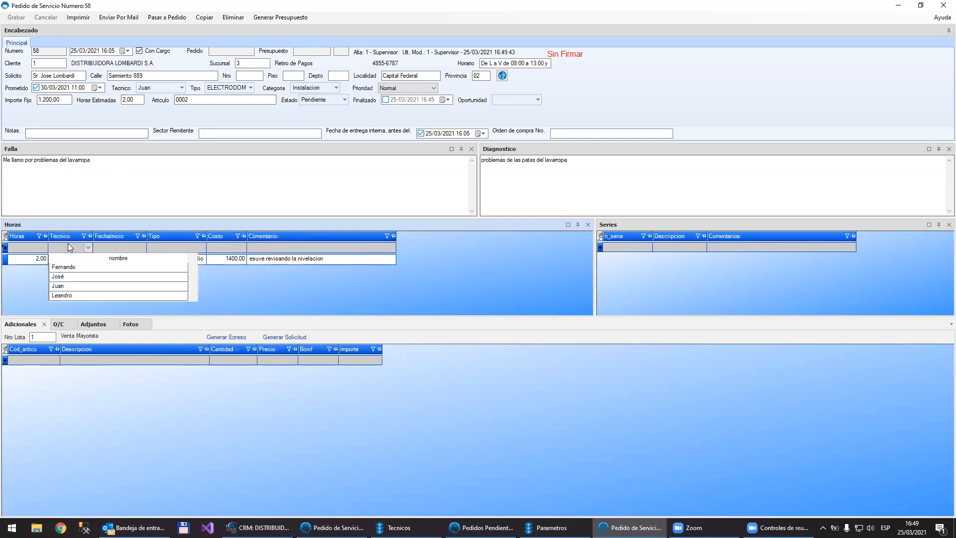
left_click(65, 286)
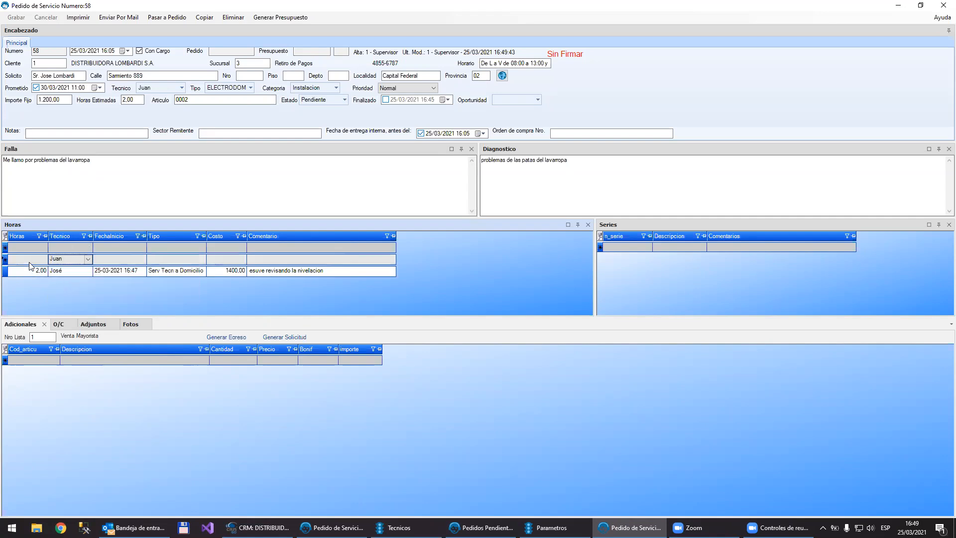
left_click(139, 260)
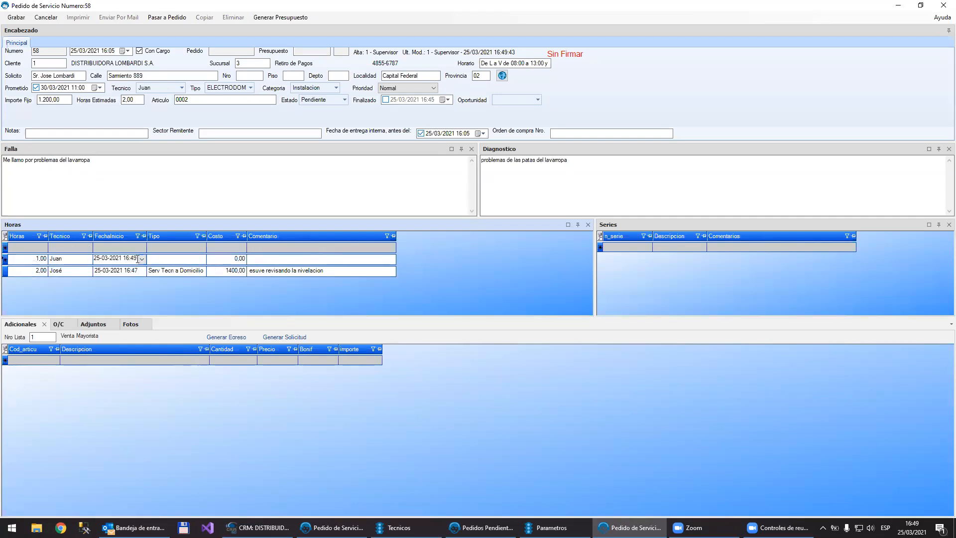
left_click(141, 259)
left_click(114, 323)
Step: Set the second hours entry's type to Garantía with the comment "revision de nivelacion", and save the order
left_click(172, 259)
left_click(201, 259)
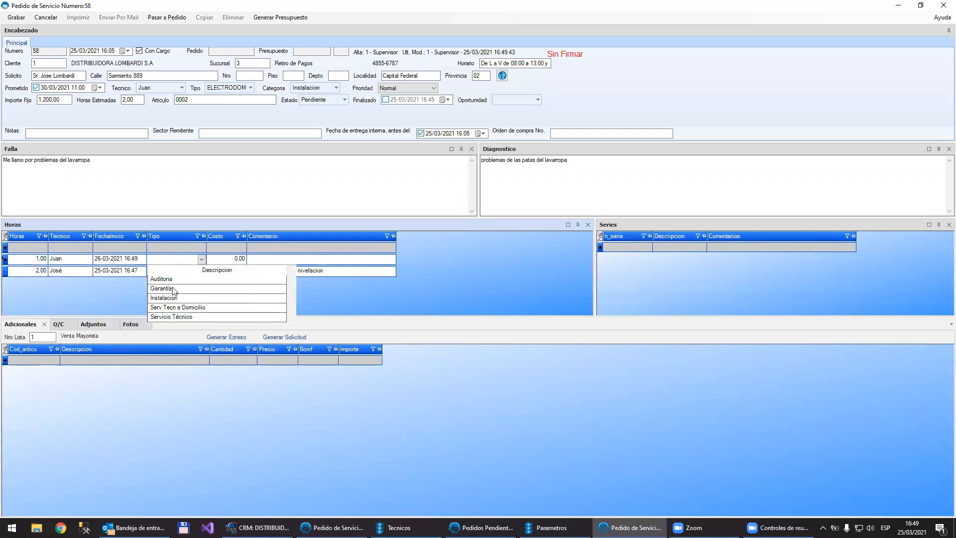
left_click(175, 289)
left_click(258, 260)
type("rev")
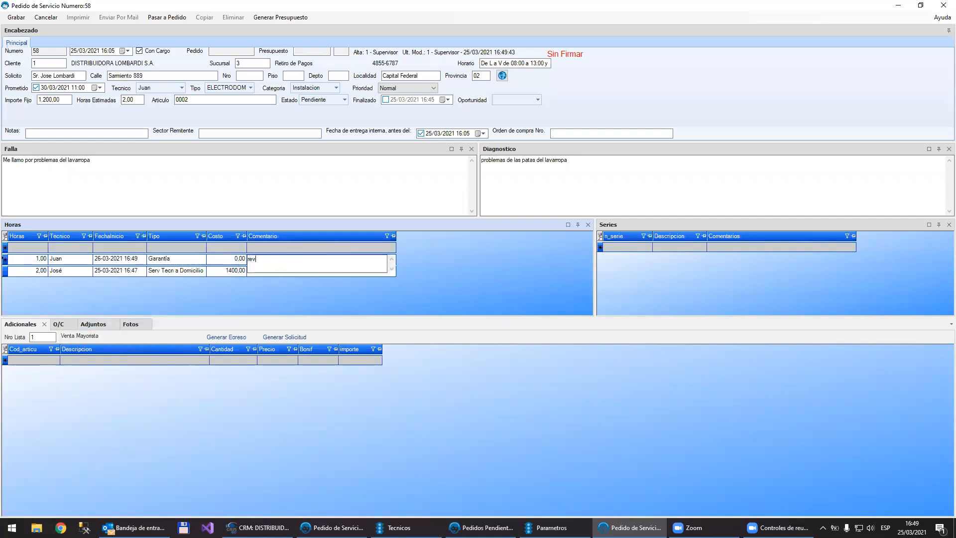
type("ision de vivelacion")
key("Tab")
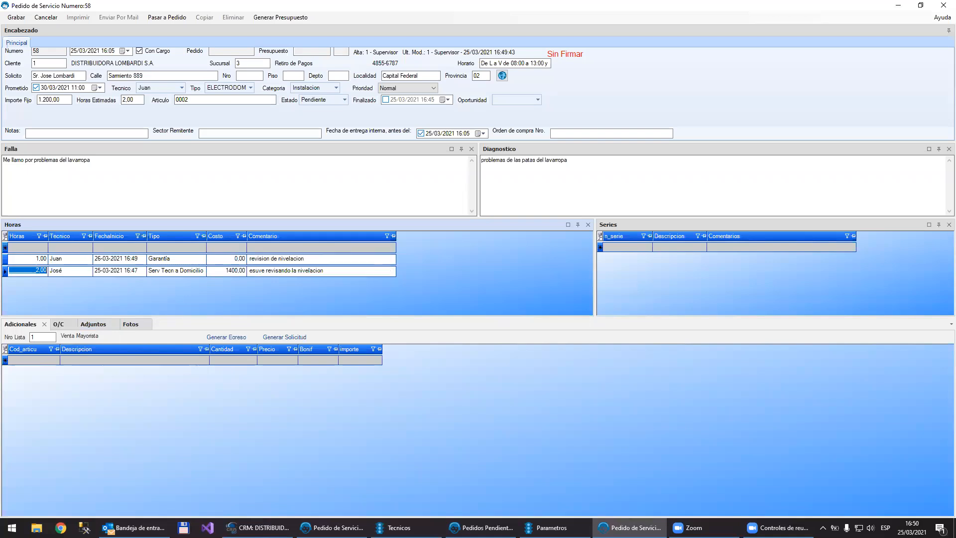
left_click(17, 17)
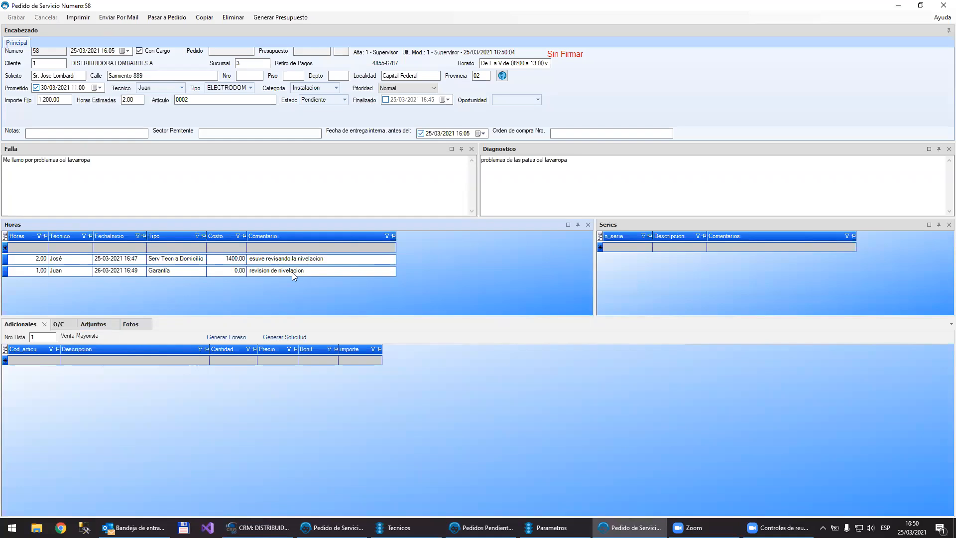
Step: Switch to the CRM, review the customer's service orders and logged hours, and return to service order 58
left_click(261, 527)
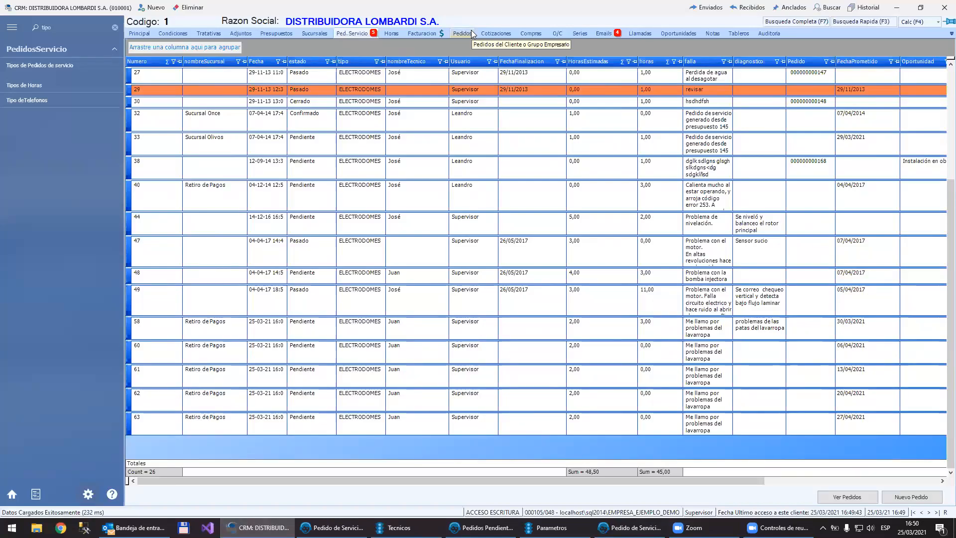
left_click(391, 33)
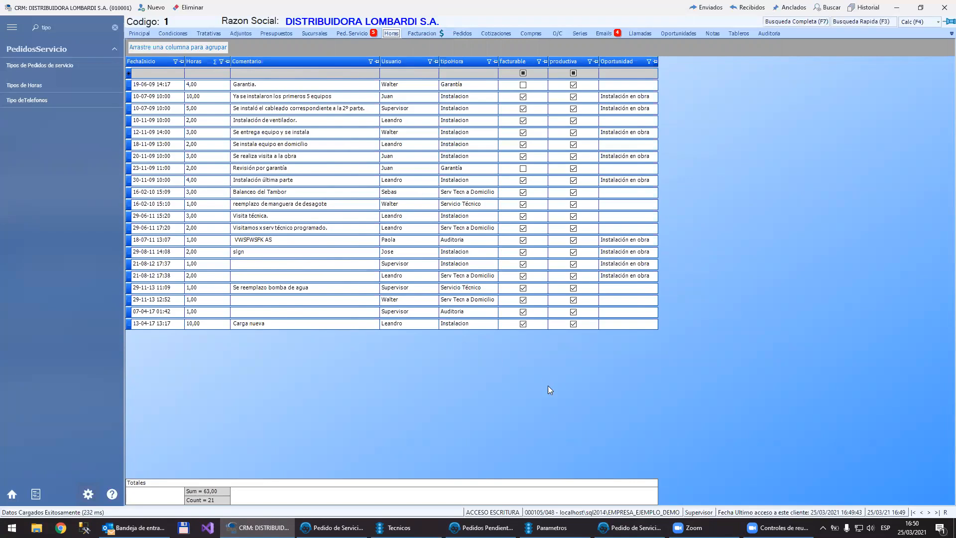
left_click(630, 527)
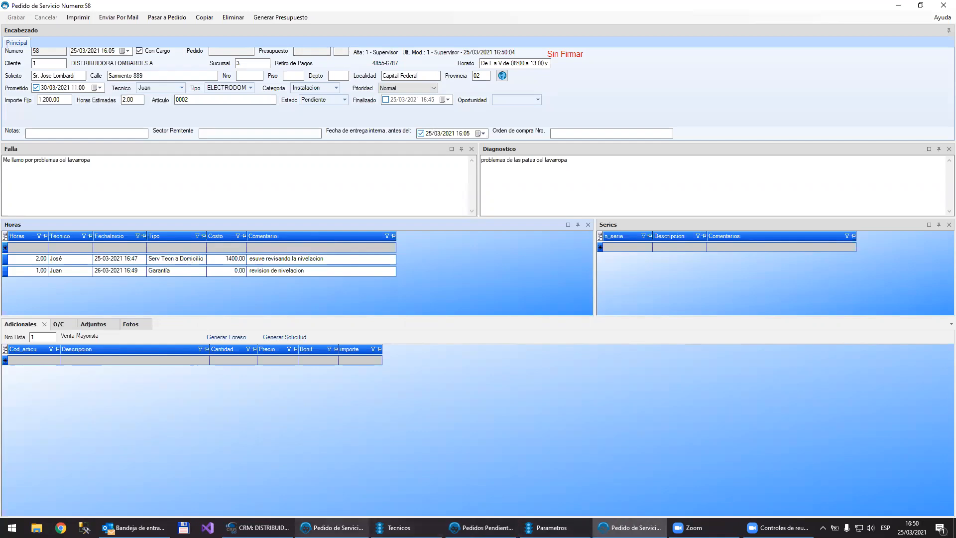
Step: In the CRM, add an entry to the customer's hours with the comment "chara telef por problemas con el ventilador"
left_click(257, 527)
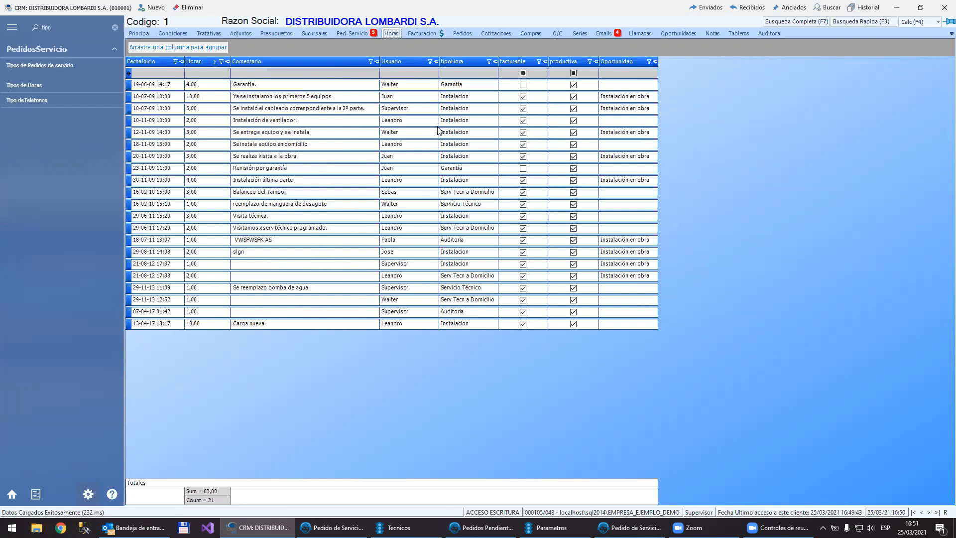
left_click(254, 69)
type("char")
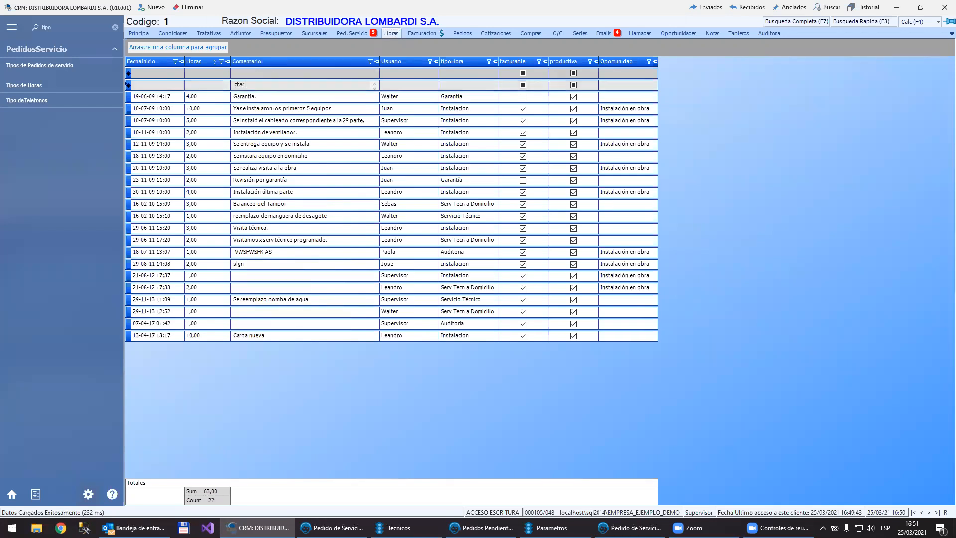
type("a telef por problemas con el ventilador")
key("Tab")
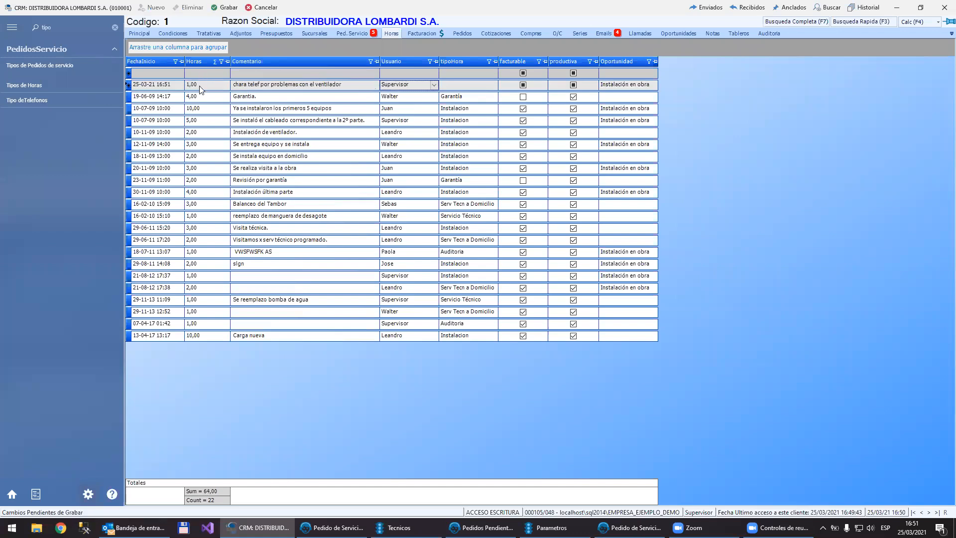
Step: Assign the new hours entry to the technician of order 58's home-service entry and set its type to Garantía
left_click(420, 85)
left_click(393, 105)
left_click(467, 86)
left_click(456, 115)
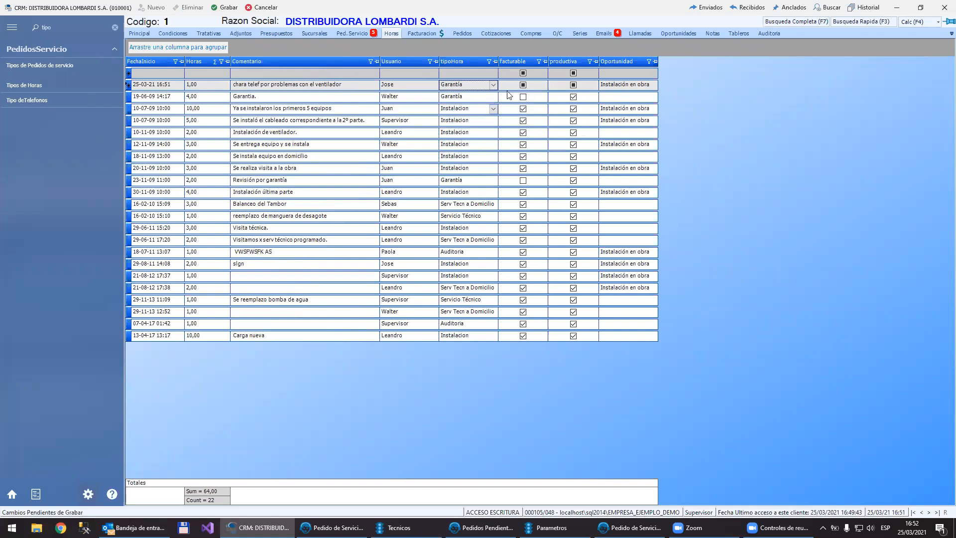
Step: Set the new entry's duration to 0,5 hours and save the customer record
left_click(205, 84)
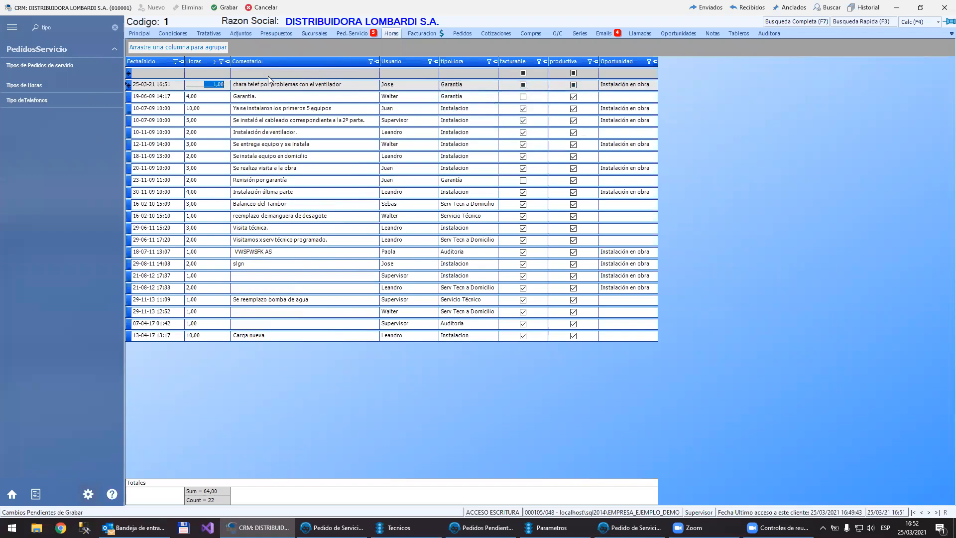
type("0,5")
key("Down")
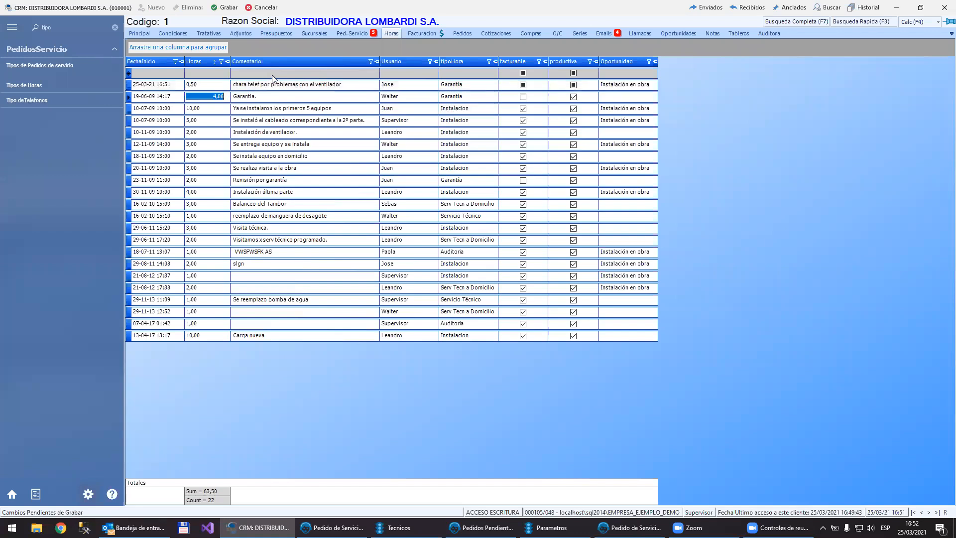
left_click(225, 8)
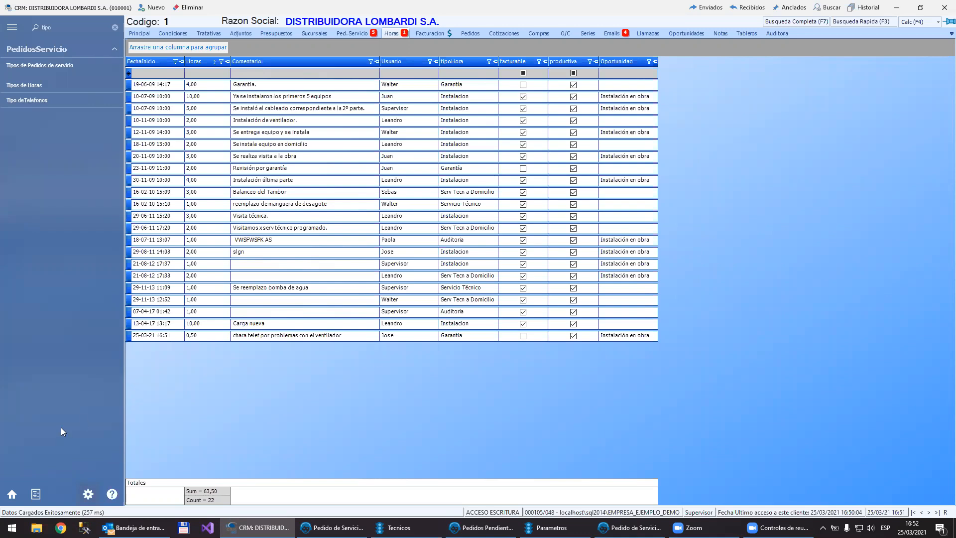
Step: Clear the "tipo" search from the side menu and open Ingresar Horas
left_click(11, 494)
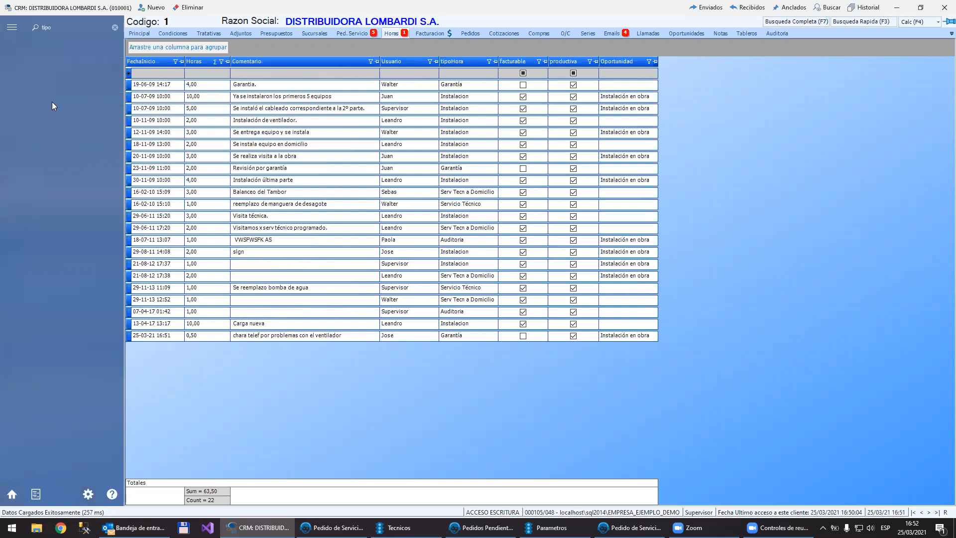
left_click(113, 27)
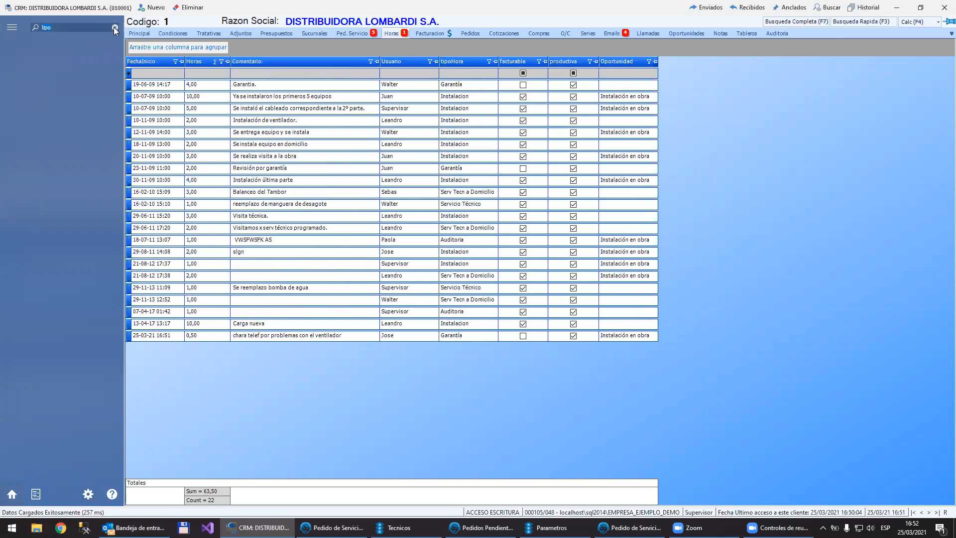
left_click(113, 27)
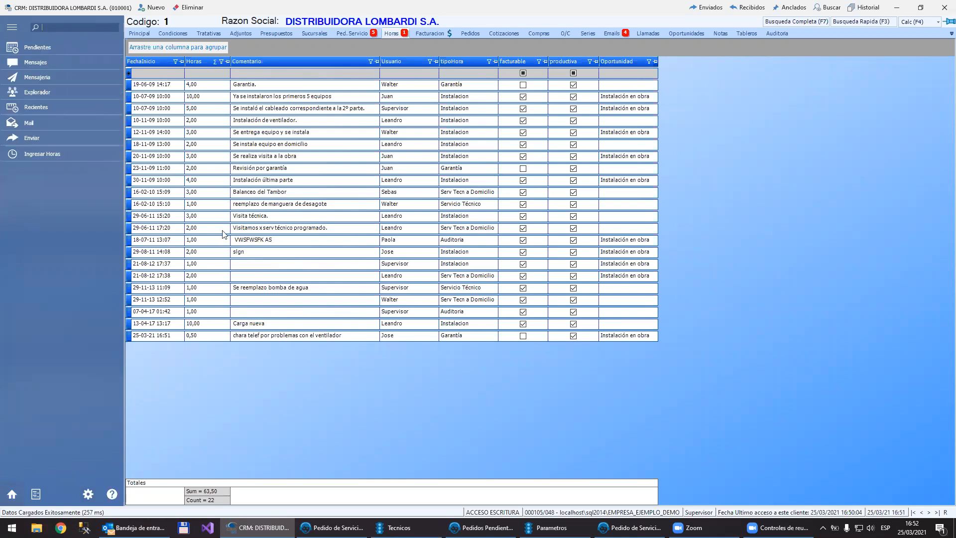
left_click(148, 98)
left_click(33, 156)
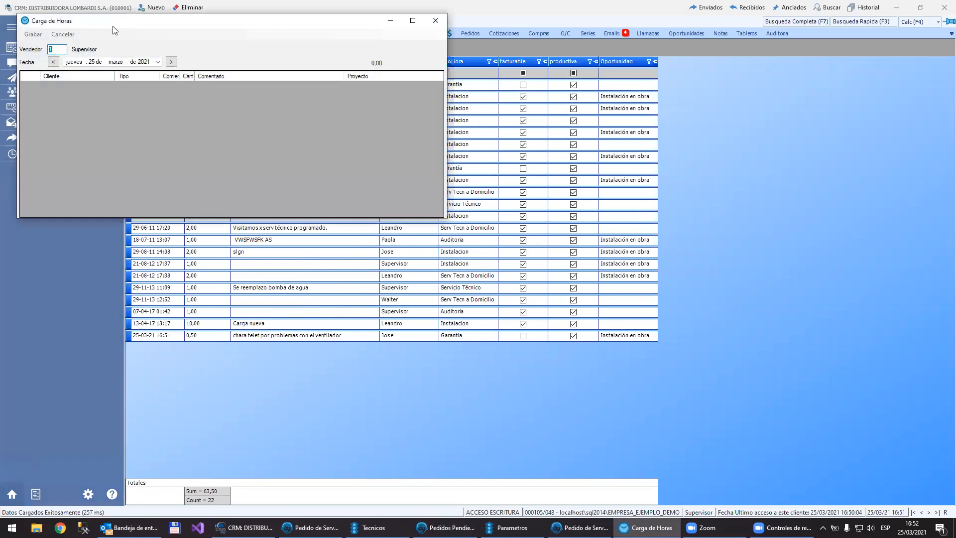
Step: Look up Vendedor 6 in Carga de Horas and show that person's hours for 25 March 2021
key("F3")
key("Down")
key("Down")
key("Down")
key("Down")
key("Down")
key("Down")
key("Up")
key("Up")
key("Return")
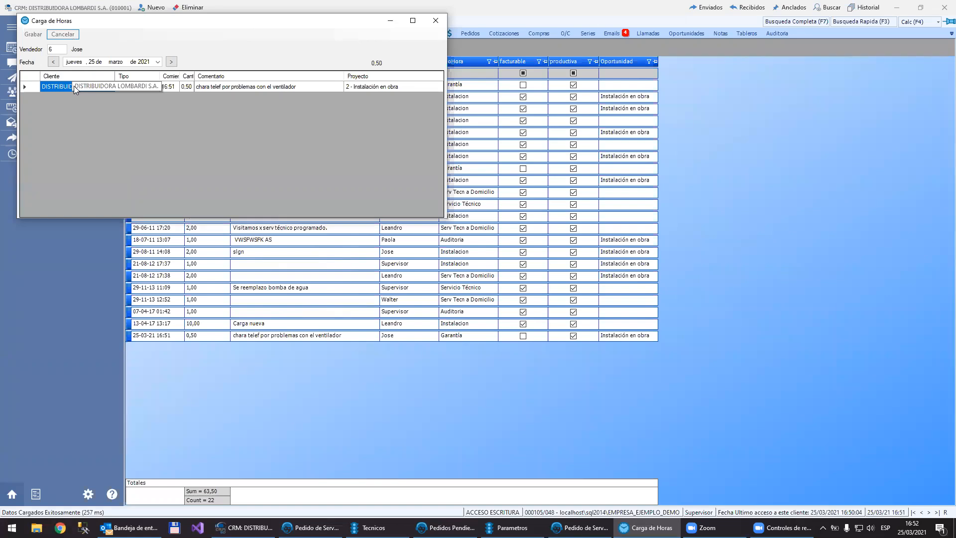
key("Escape")
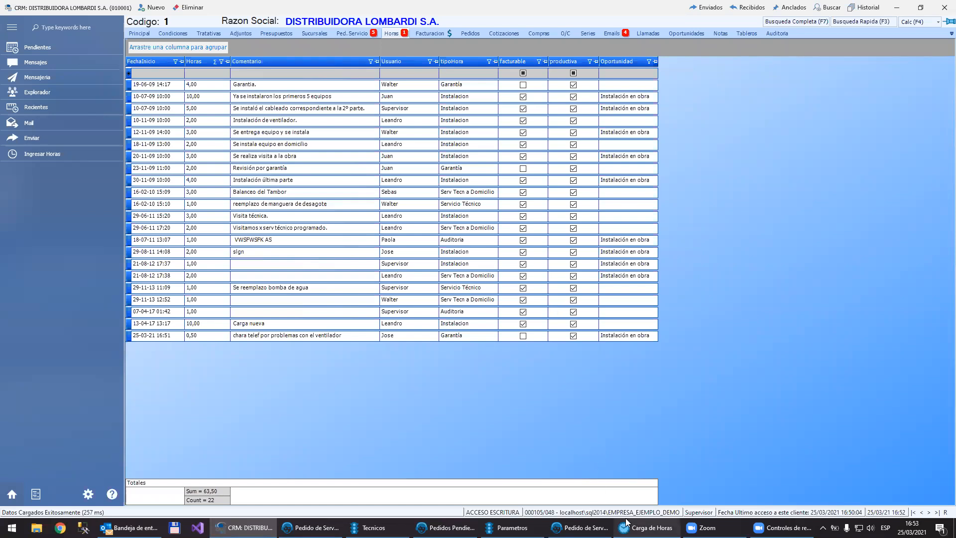
left_click(642, 527)
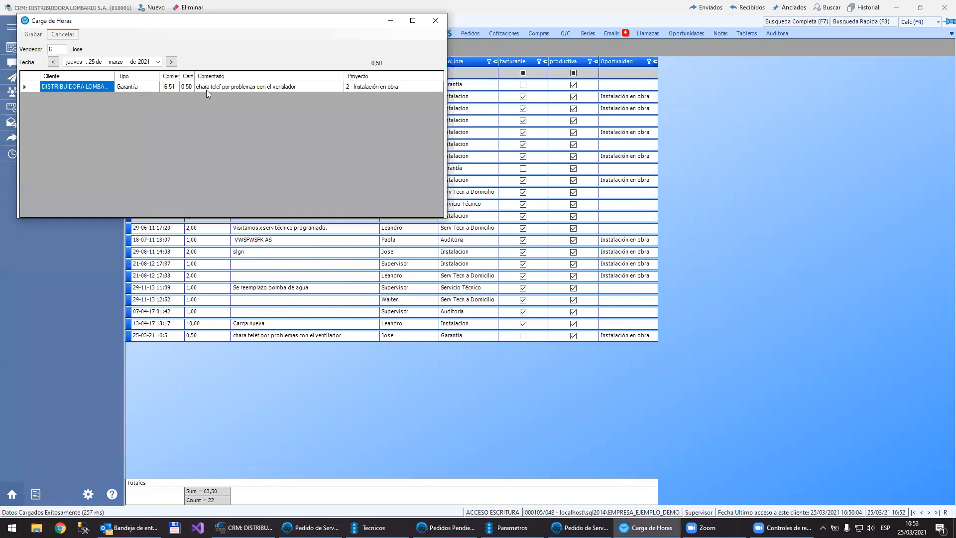
Step: Add a new line to the hours sheet for customer LATORRE HERMANOS S.A., found by searching "lato"
left_click(361, 87)
key("Tab")
type("lato")
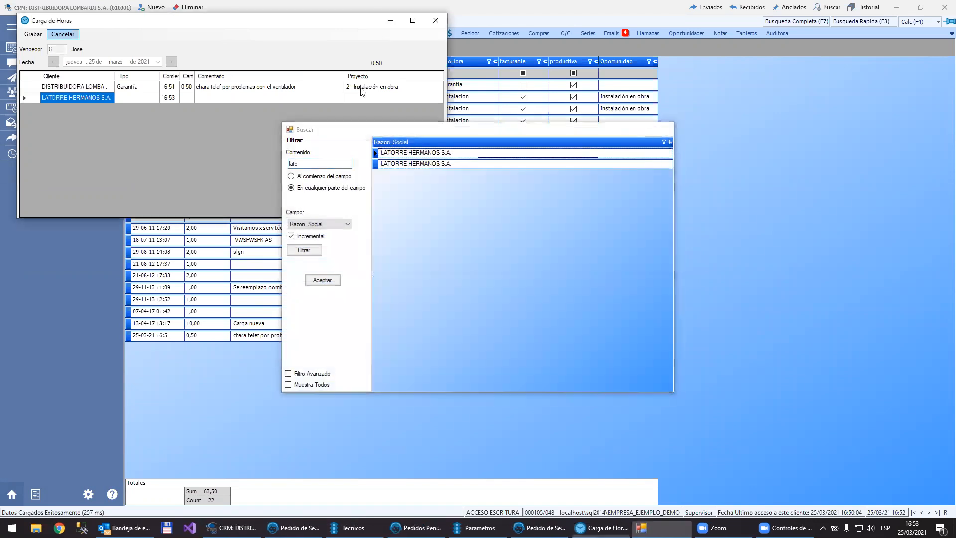
key("Return")
Step: Set the new line to type Instalacion, quantity 1 and comment "asd asd", and save the hours sheet
type("i")
key("Tab")
key("Tab")
type("1")
key("Tab")
type("asd asd")
key("Tab")
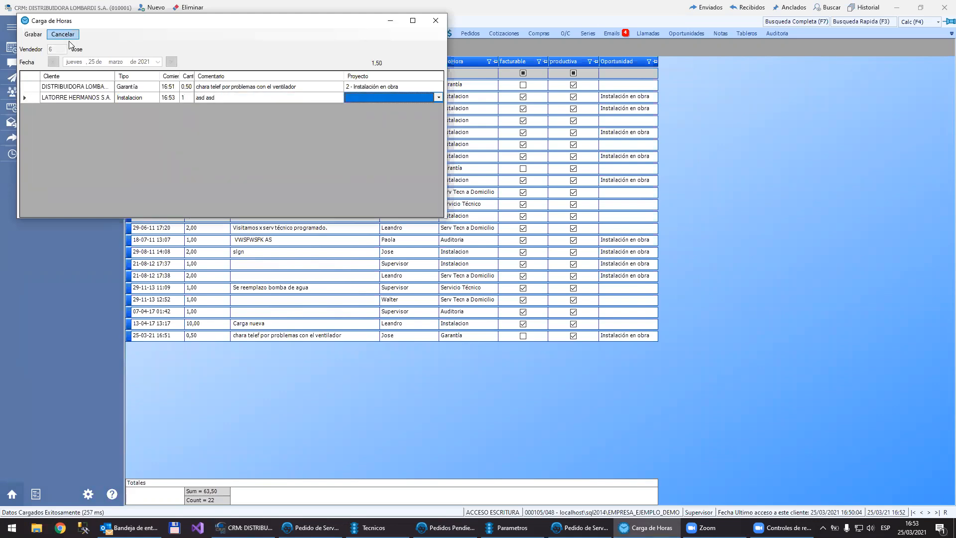
left_click(35, 35)
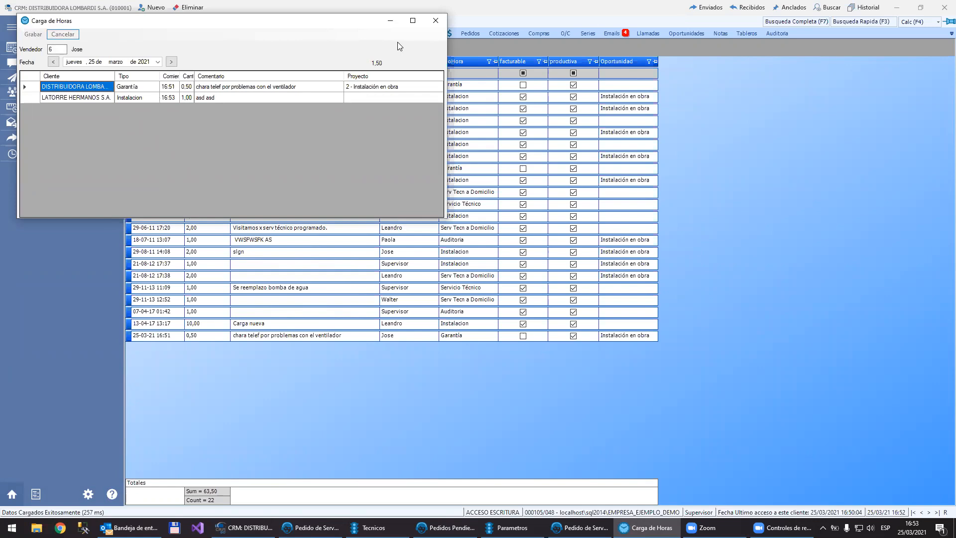
Step: Close Carga de Horas and switch to the DISTRIBUIDORA LOMBARDI S.A. service order with the washing machine fault
left_click(441, 23)
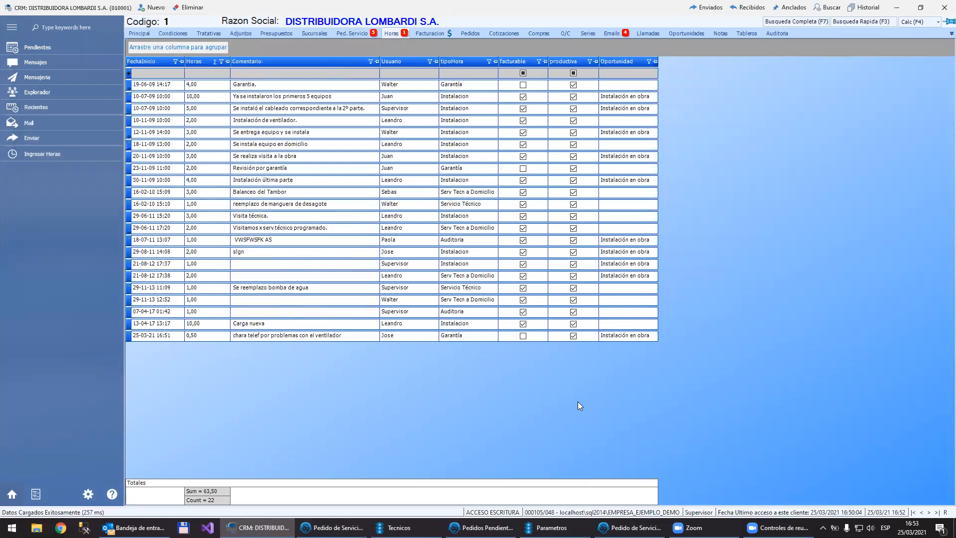
mouse_move(332, 528)
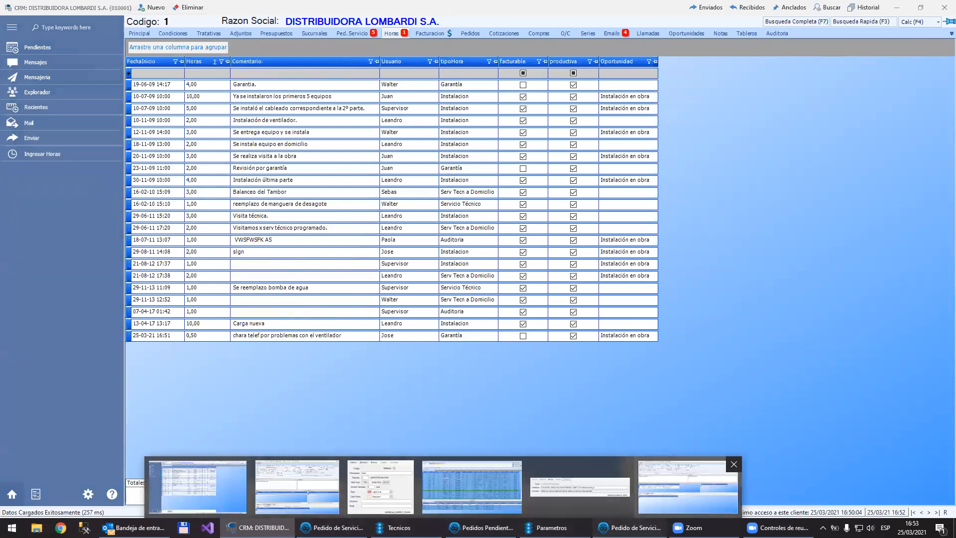
left_click(687, 486)
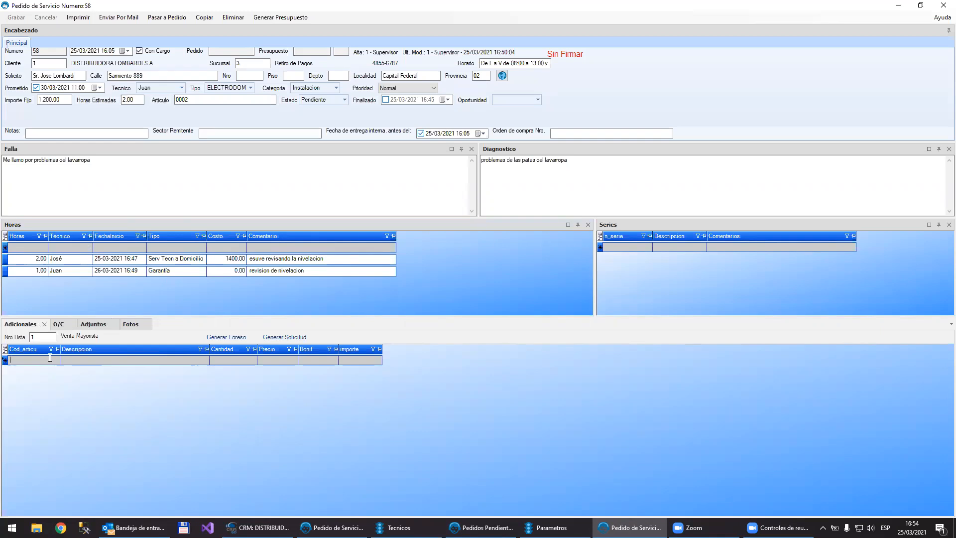
Step: Add the article PATA LAVARROPAS 5X5 cm to the order's Adicionales, found by searching the articles for "pat"
double_click(49, 358)
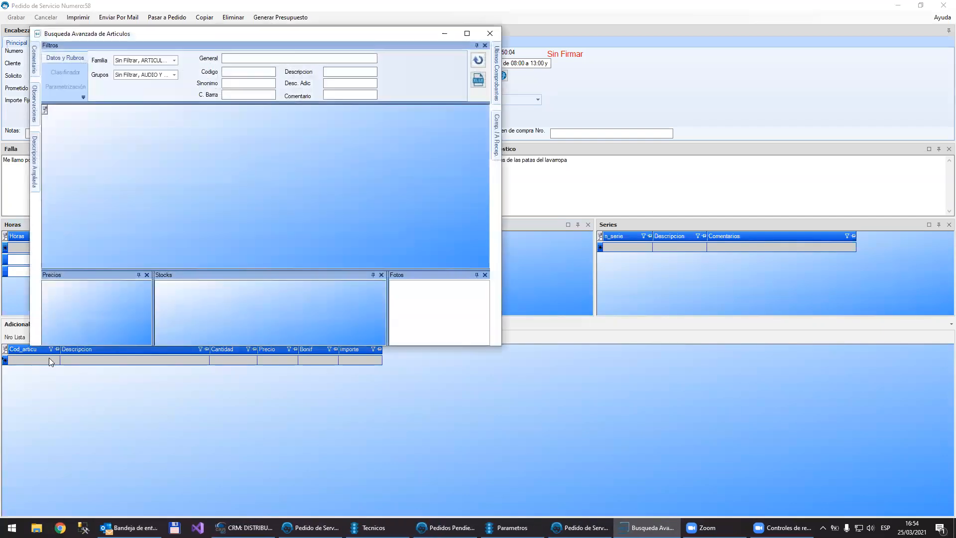
type("pat")
key("Return")
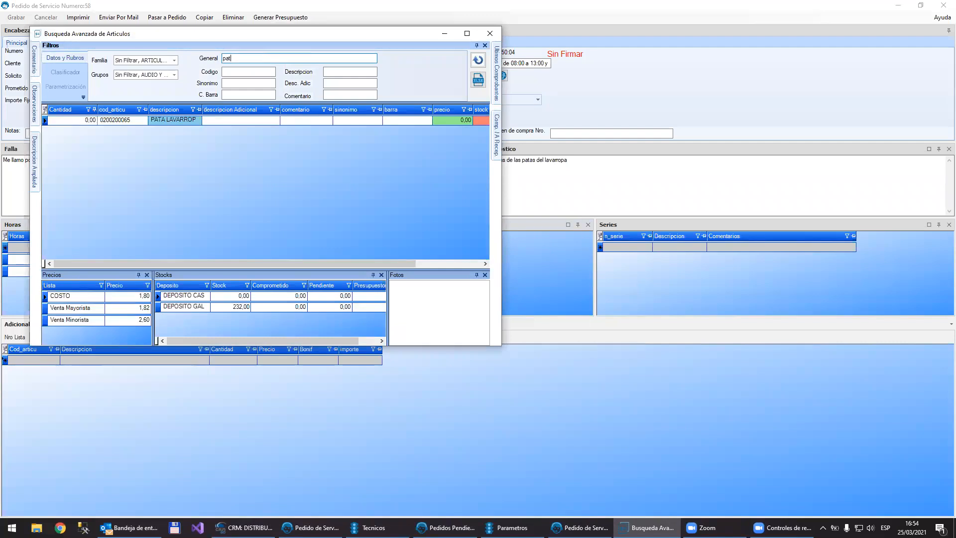
key("Down")
key("Return")
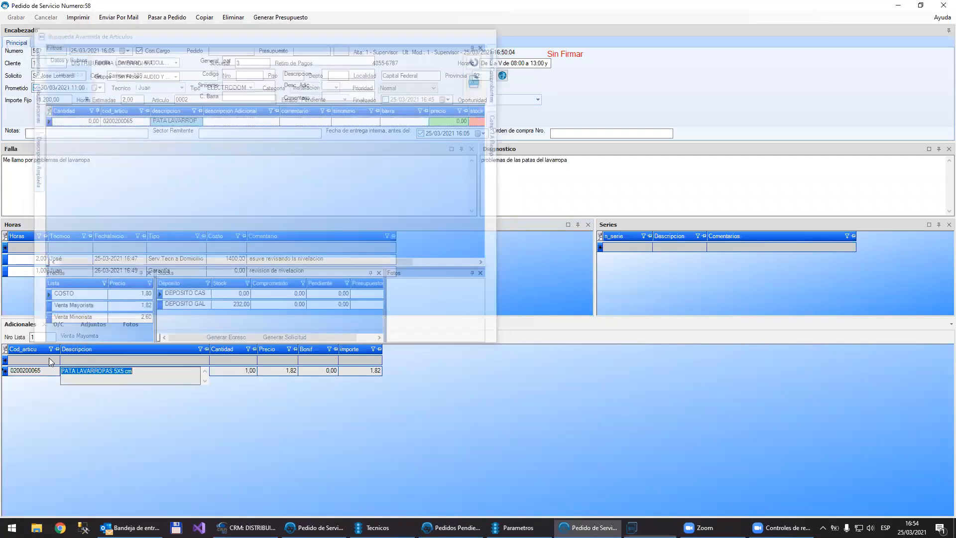
Step: Set the additional article's quantity to 2 and its price to 250, and save the service order
key("Tab")
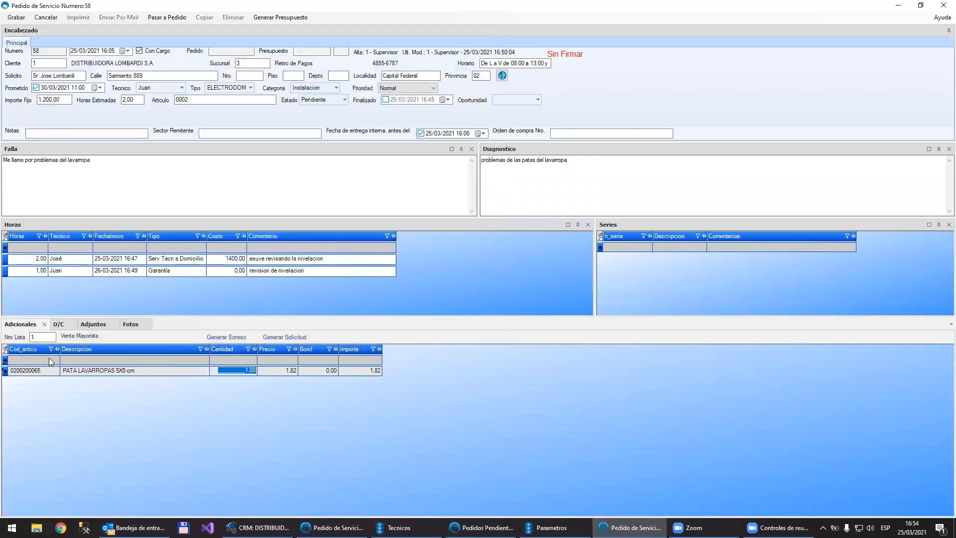
type("2")
key("Tab")
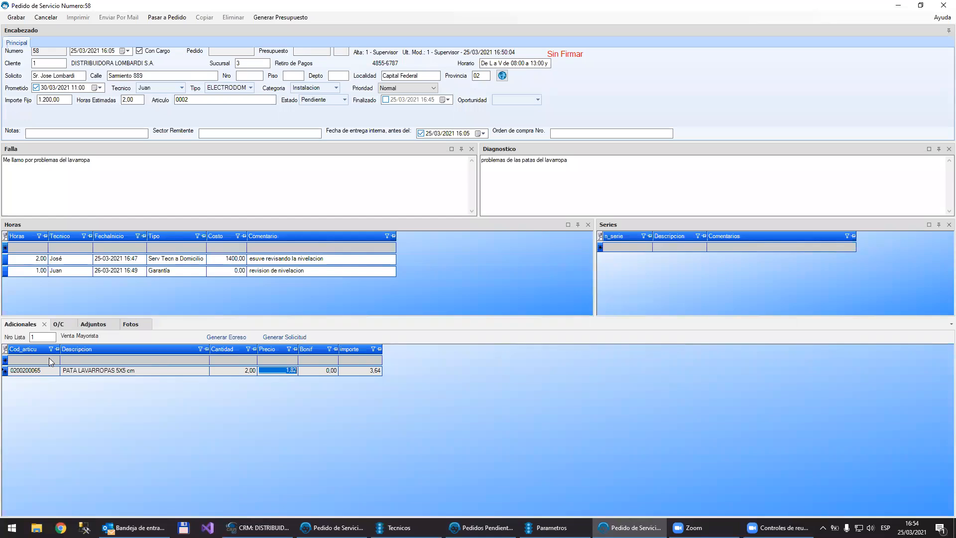
type("250")
key("Tab")
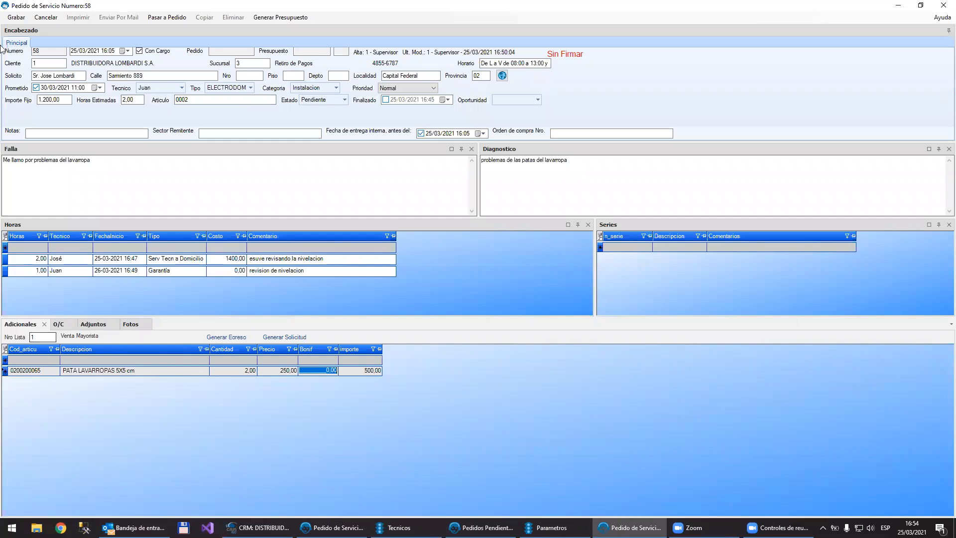
left_click(16, 18)
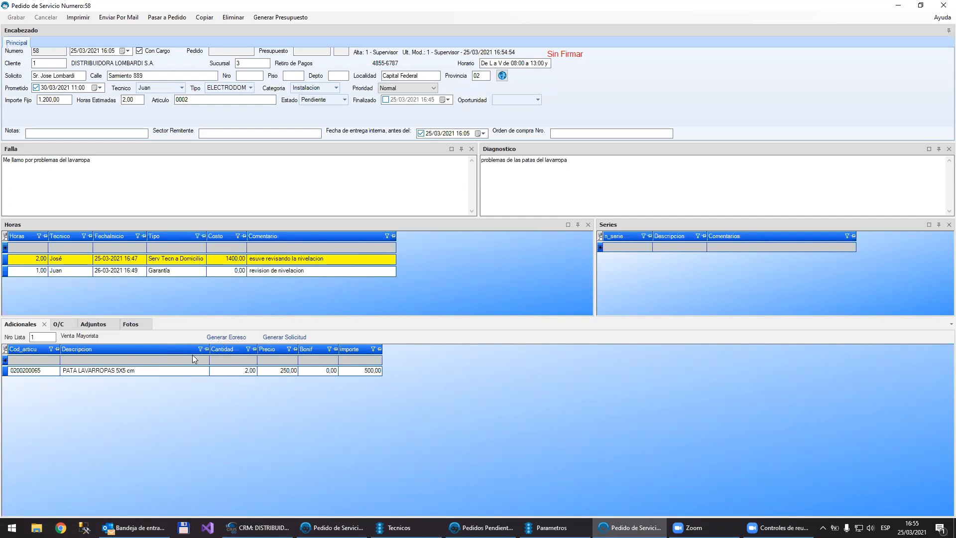
Step: Examine the Deposito assigned to the technician in the Tecnicos record and return to the service order
mouse_move(255, 376)
left_click(396, 528)
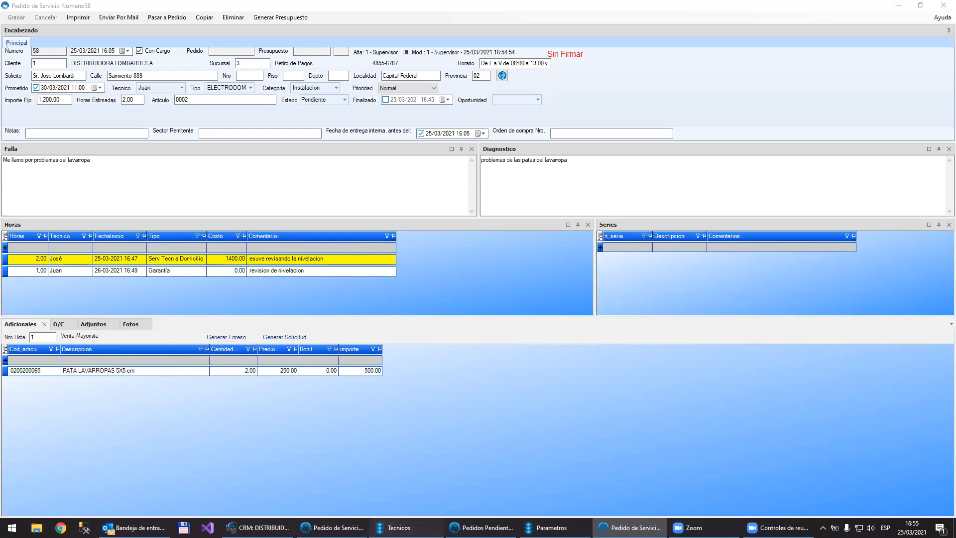
left_click(146, 147)
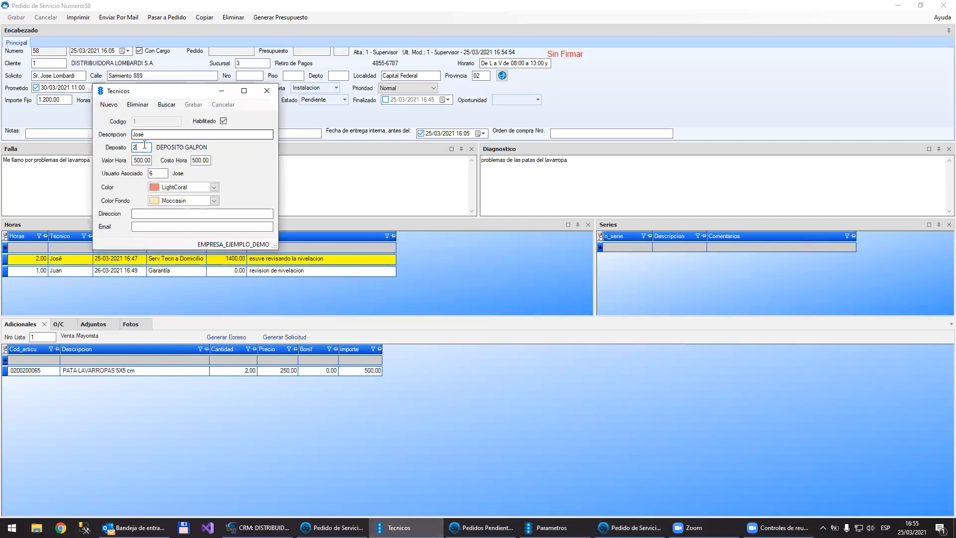
double_click(145, 147)
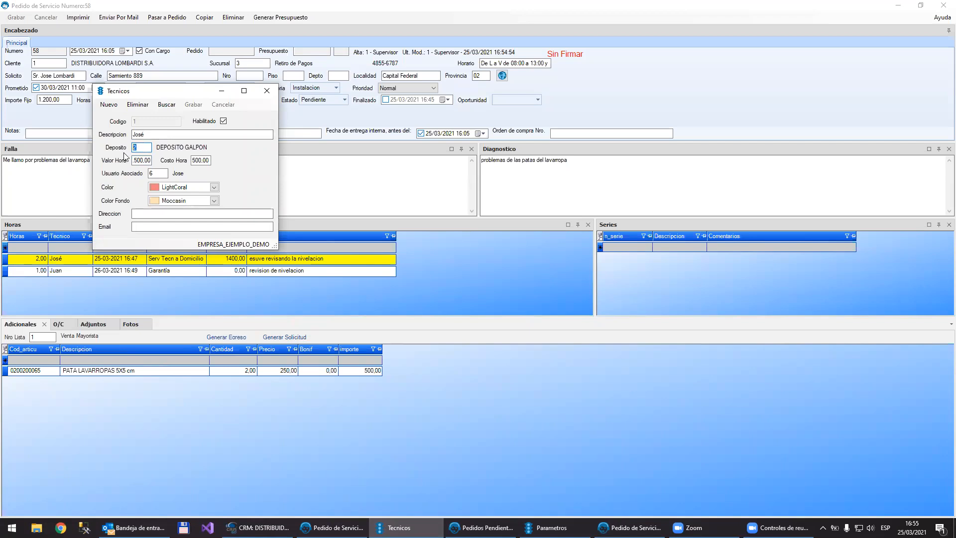
left_click(218, 54)
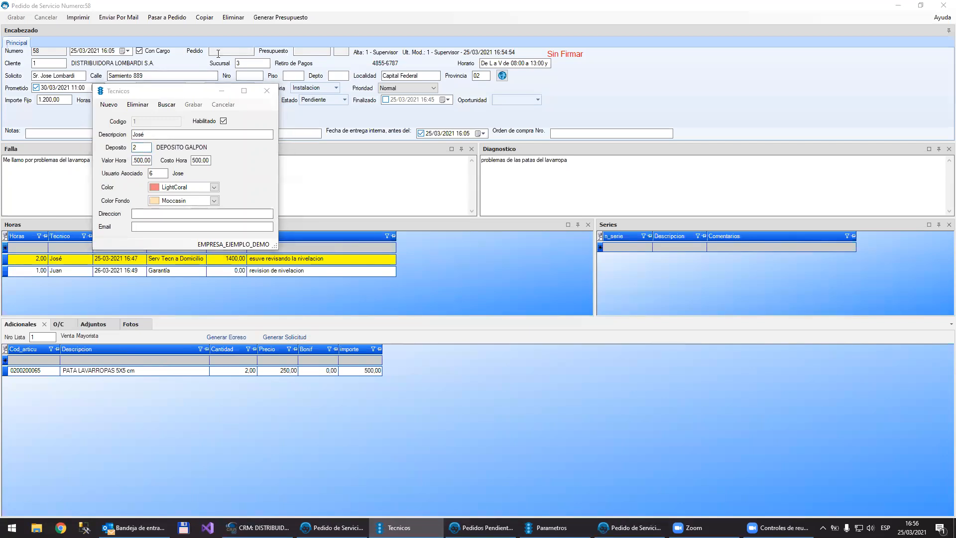
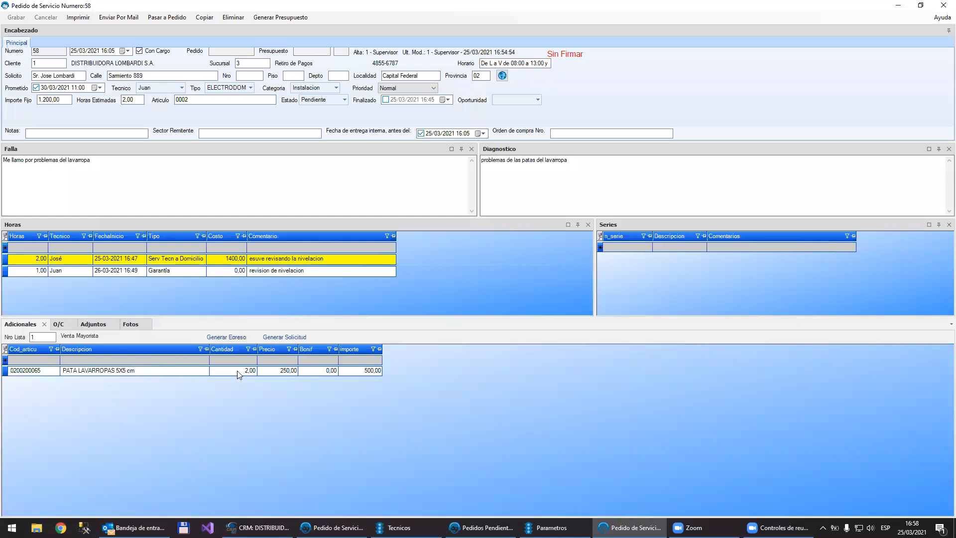
Step: Add the supplier METALURGICA BPC S.A. to the service order's O/C list and start a new purchase order for it
left_click(273, 372)
left_click(62, 325)
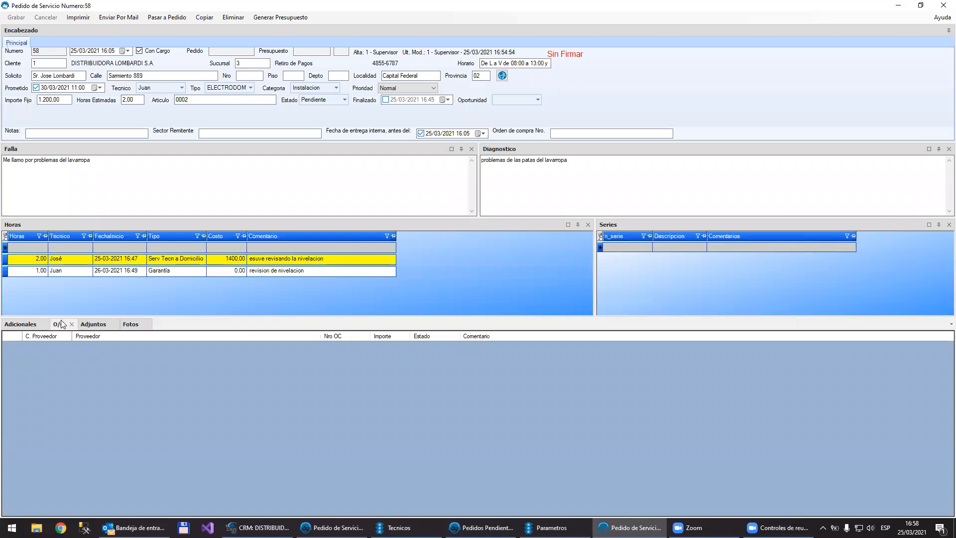
double_click(63, 359)
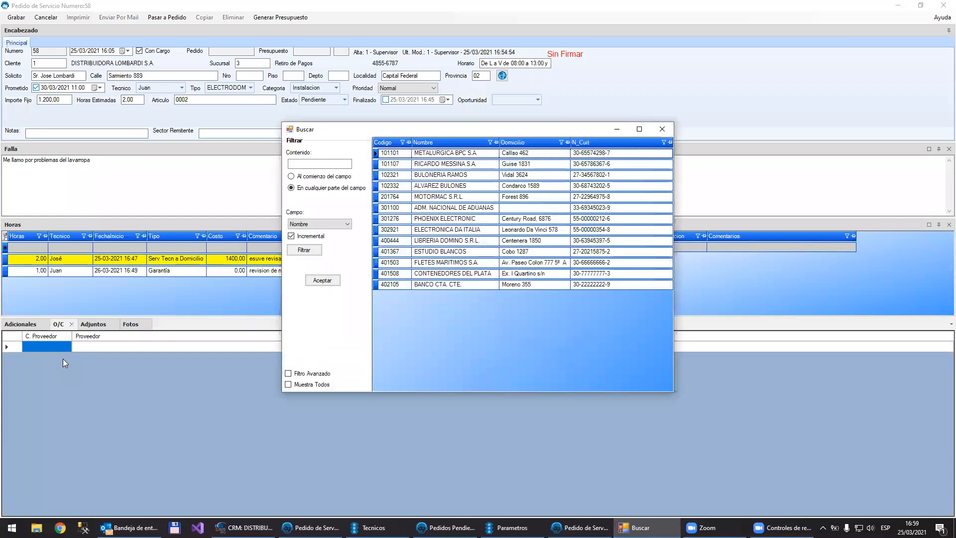
key("Return")
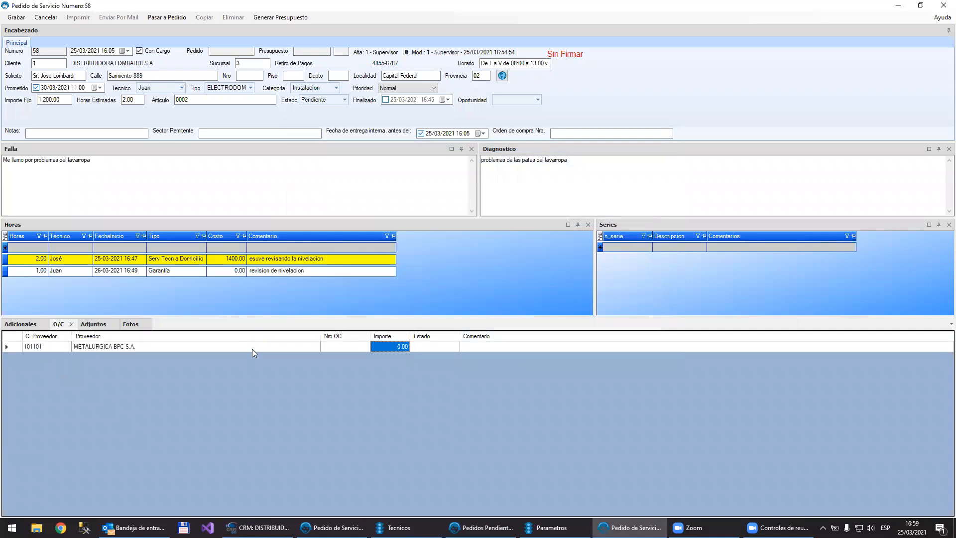
left_click(333, 346)
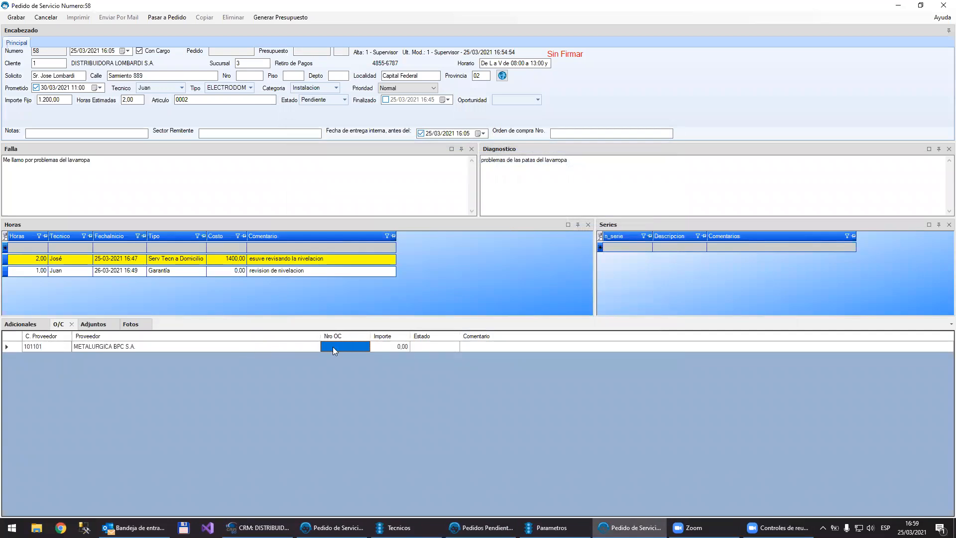
double_click(332, 346)
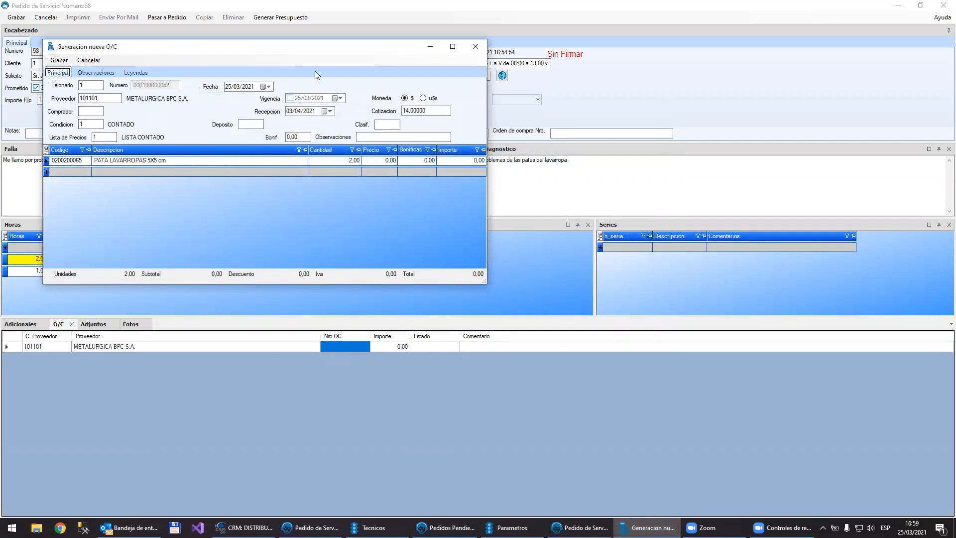
Step: Fill in the purchase order's buyer, set Deposito to 01 Taller, and save the purchase order
left_click(88, 86)
key("Return")
key("Return")
key("Return")
key("Return")
key("Return")
key("Return")
key("Return")
key("Return")
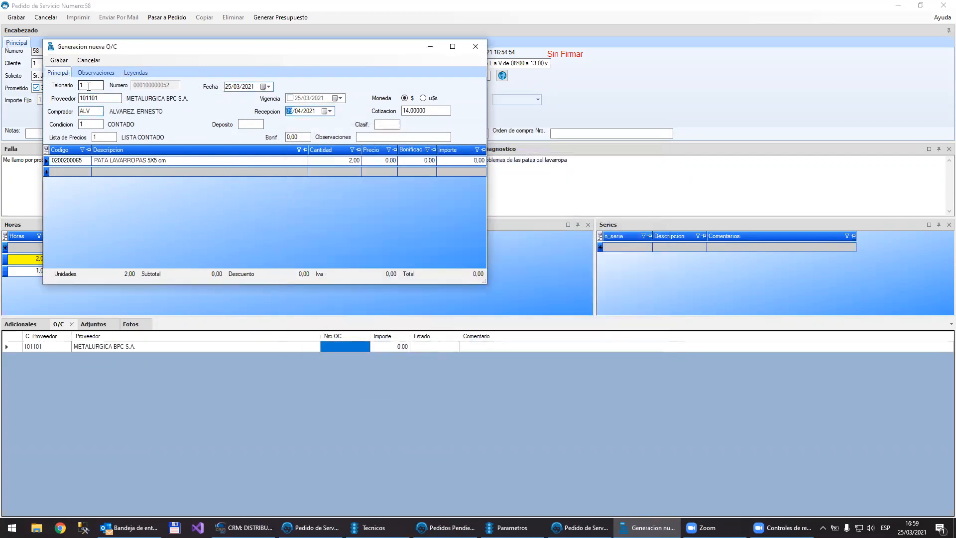
key("Return")
key("Return")
key("Return")
key("Return")
left_click(60, 60)
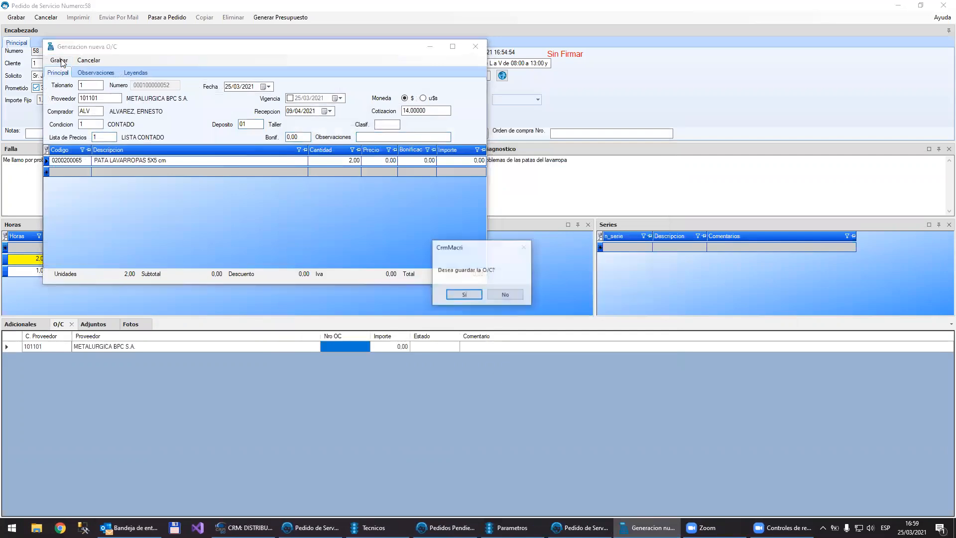
key("Return")
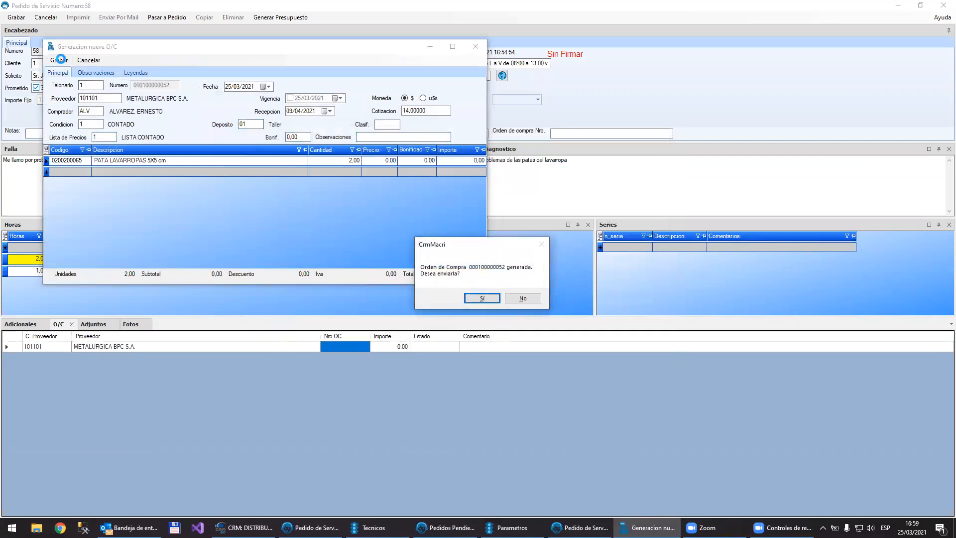
Step: Prepare the purchase order's e-mail to the supplier, review the attached PDF, and discard the message unsaved
key("Return")
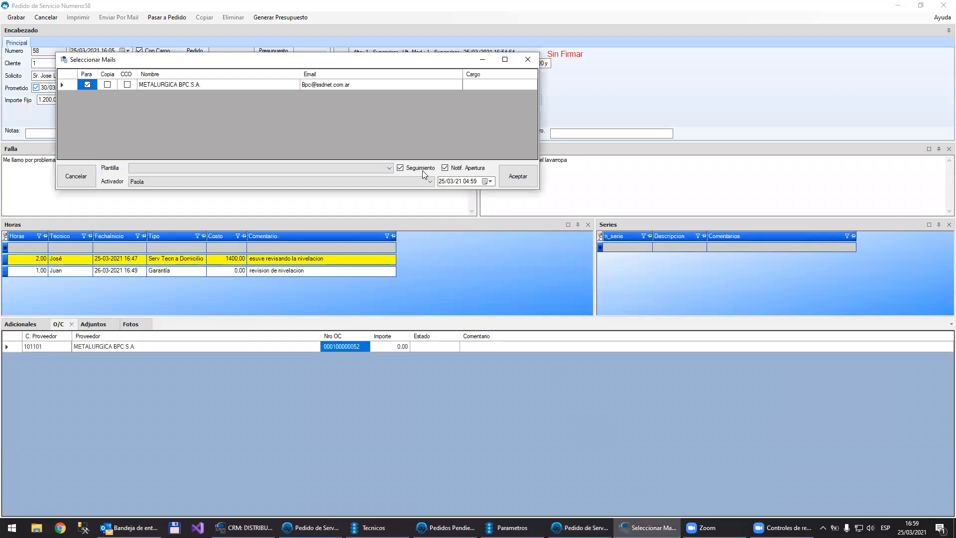
left_click(518, 175)
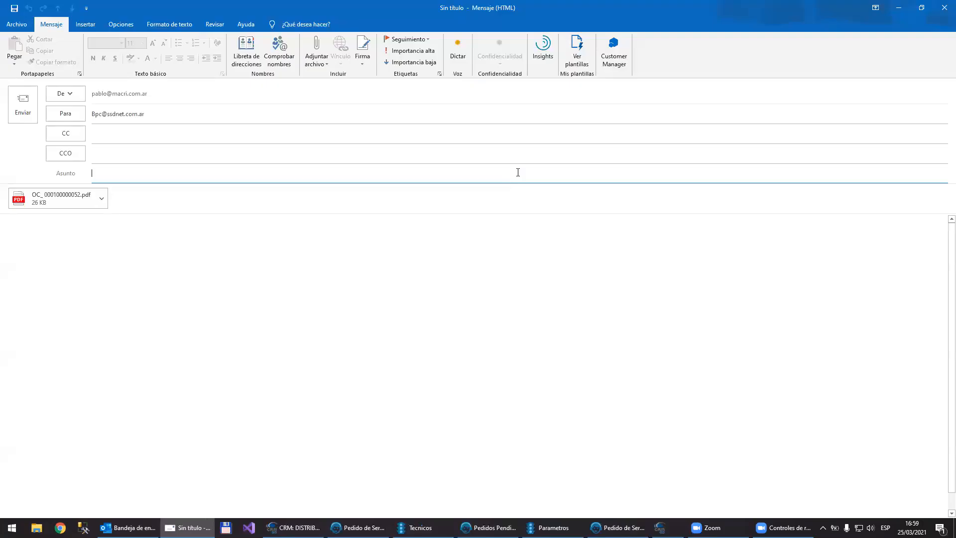
double_click(54, 208)
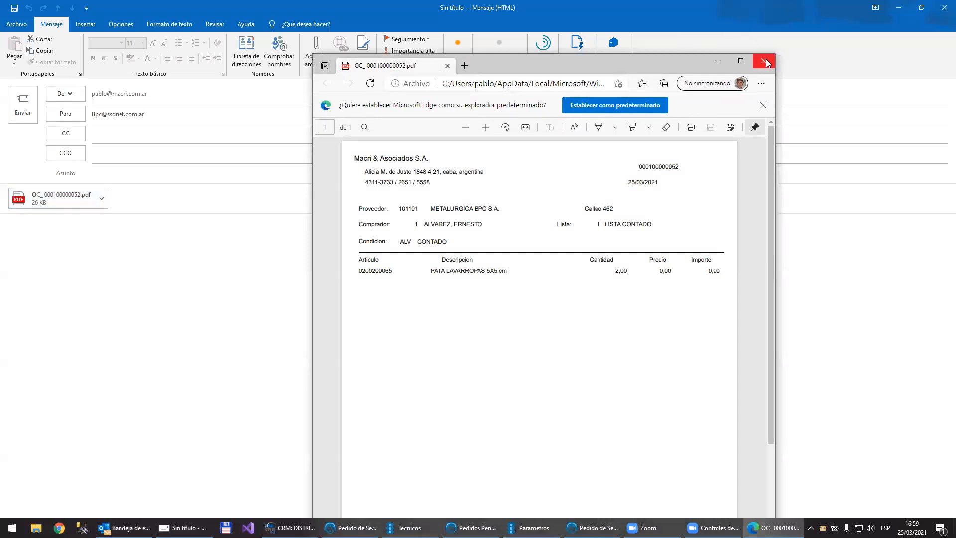
left_click(766, 60)
left_click(944, 7)
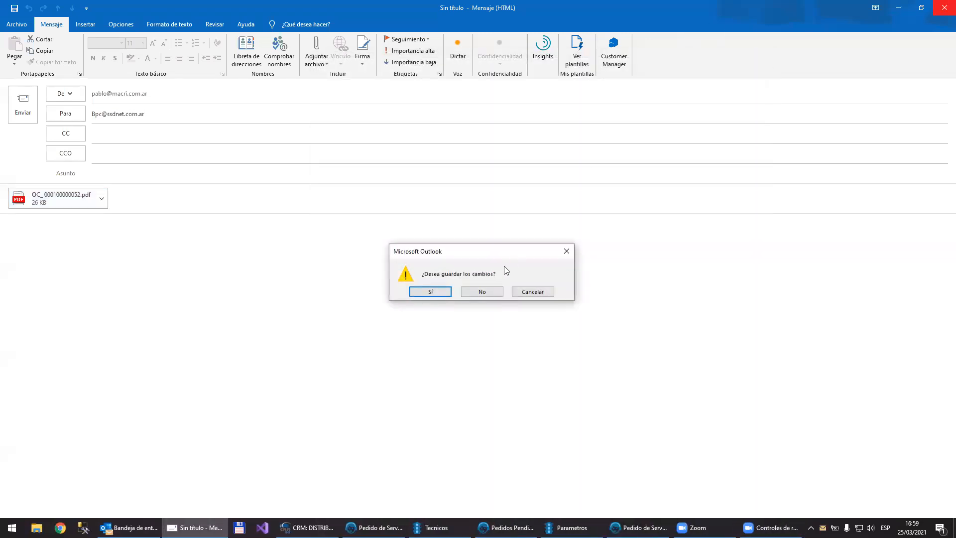
left_click(484, 290)
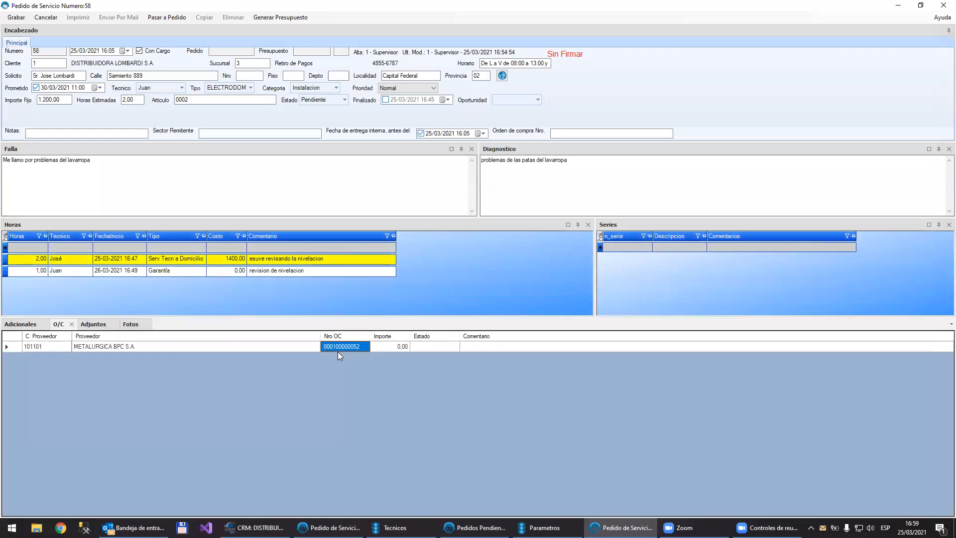
Step: Save the service order and look through its Adjuntos, Fotos, Adicionales and O/C sections
left_click(396, 347)
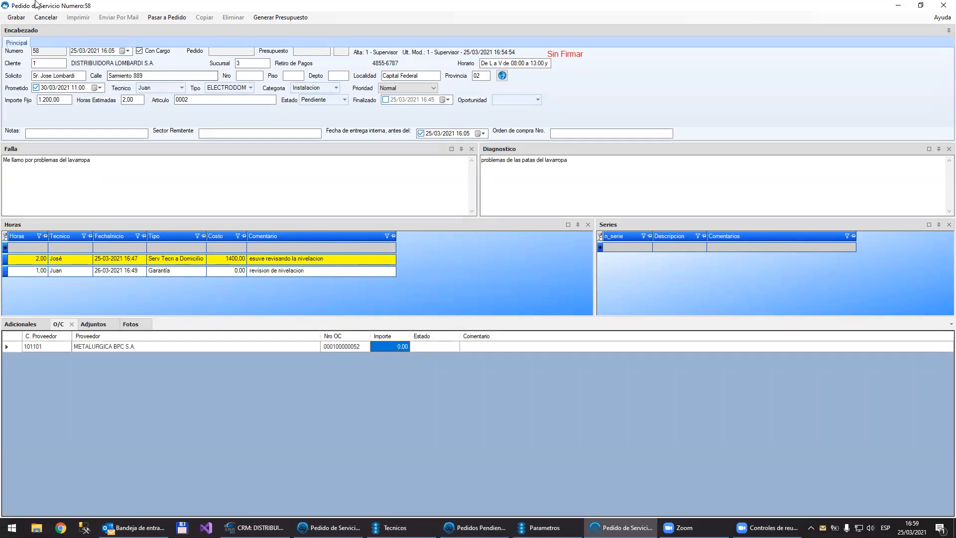
left_click(13, 18)
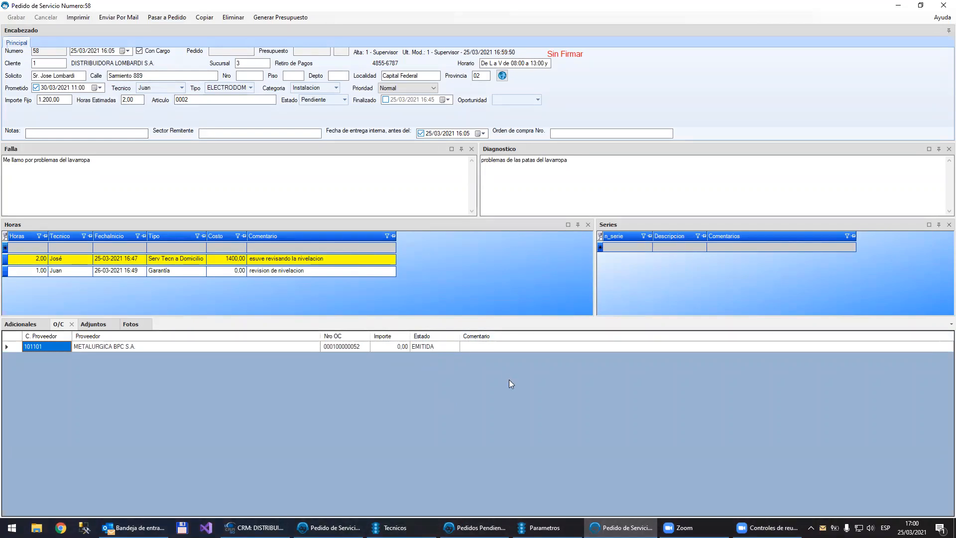
left_click(91, 325)
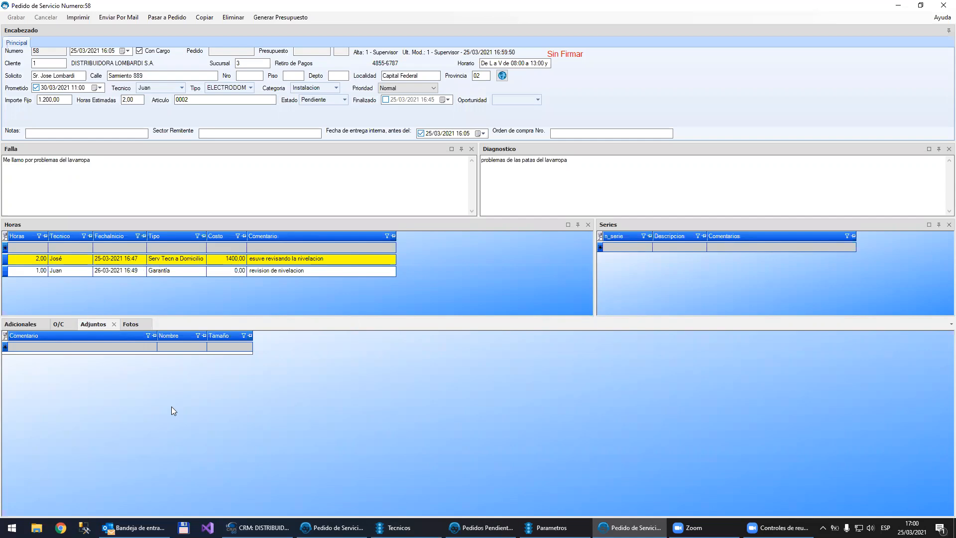
left_click(130, 325)
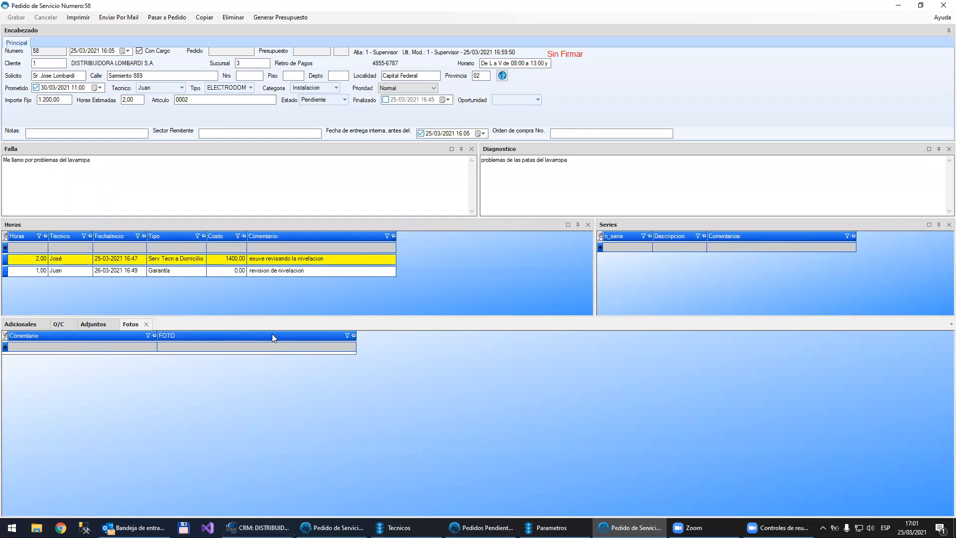
left_click(15, 326)
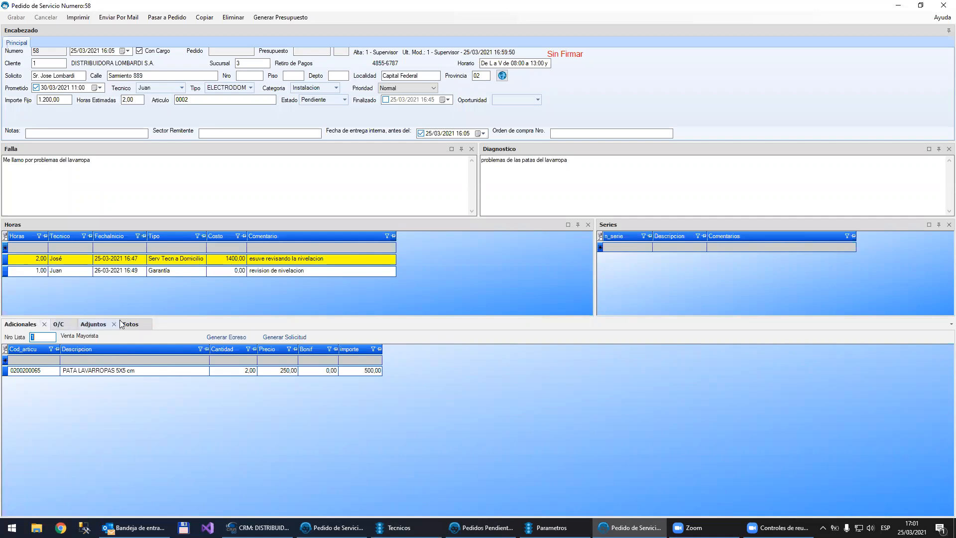
left_click(56, 324)
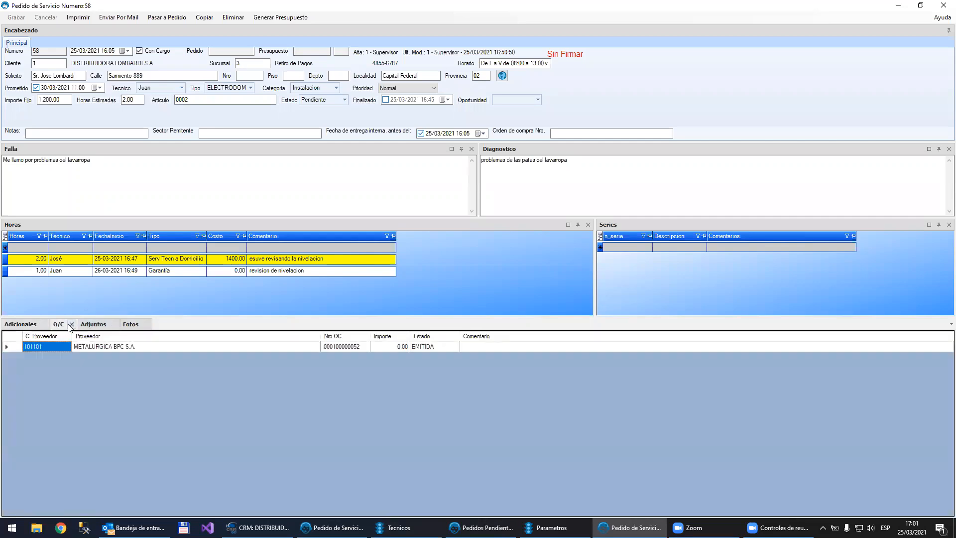
Step: Remove the O/C section from the layout, dock Fotos beside Adicionales, and place Adjuntos between Horas and Series
left_click(70, 324)
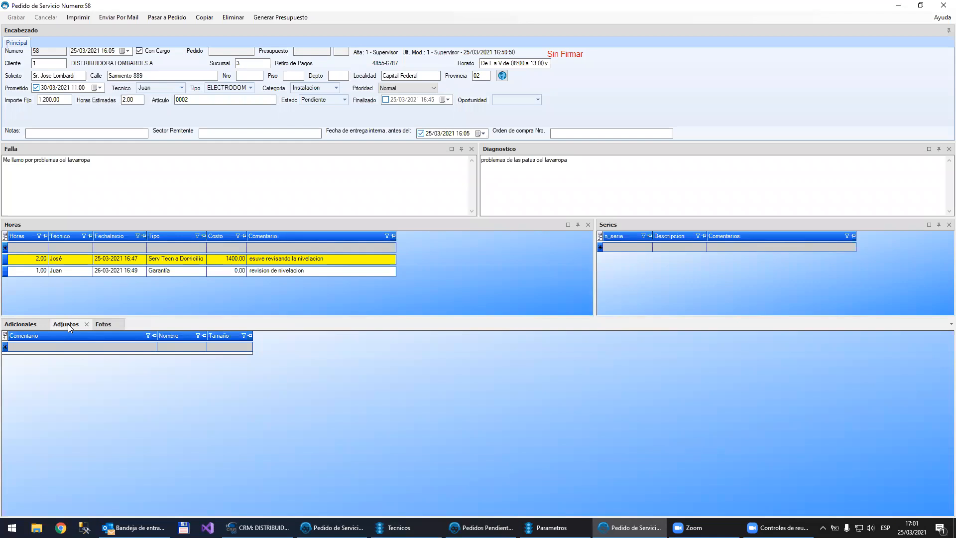
left_click_drag(68, 323, 500, 418)
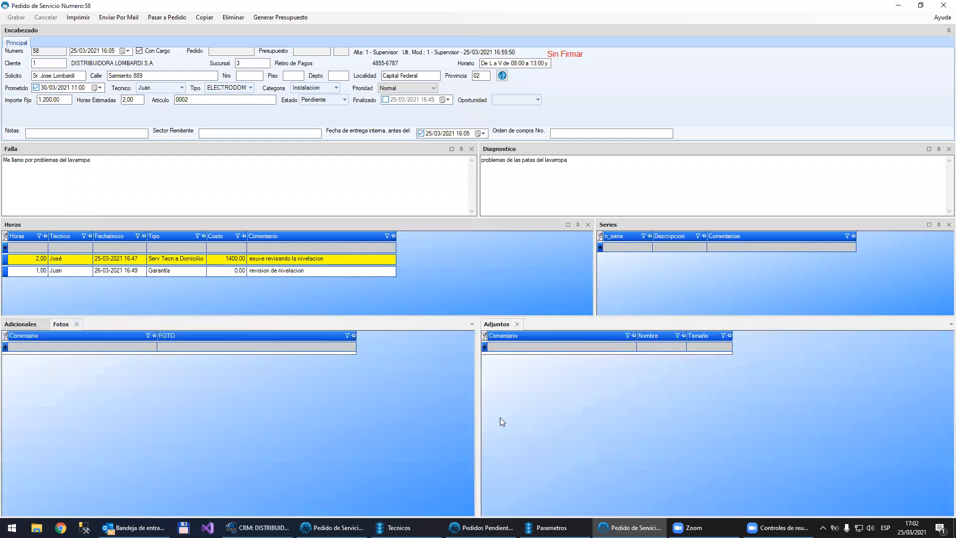
left_click_drag(60, 326, 255, 417)
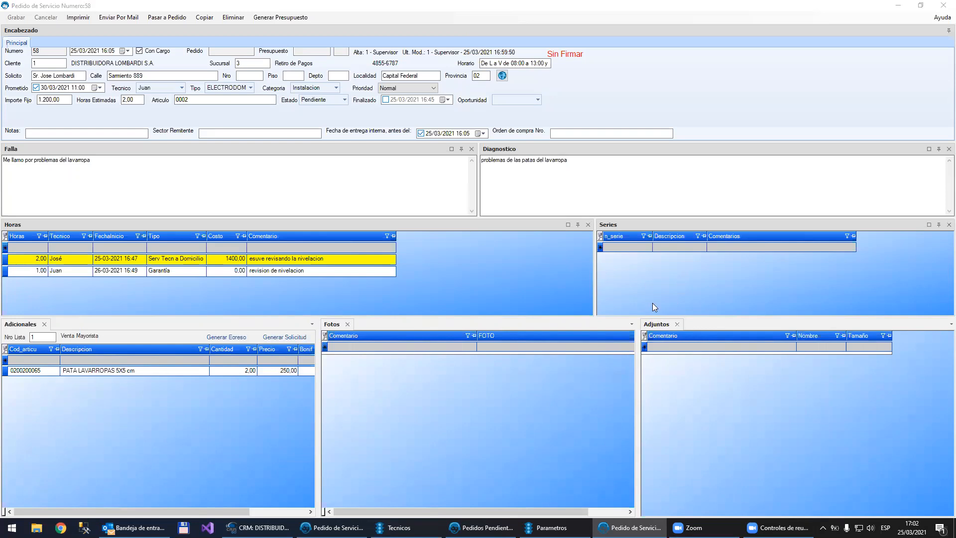
left_click_drag(657, 324, 316, 269)
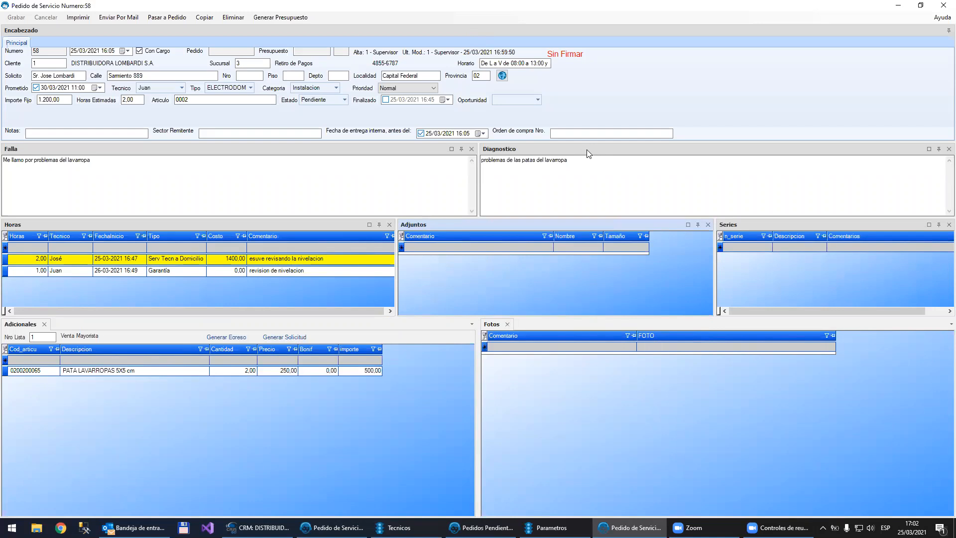
Step: Collapse the Falla and Diagnostico sections, enlarge the Horas row in height, and view the options for saving or restoring the format
left_click(461, 149)
left_click(939, 159)
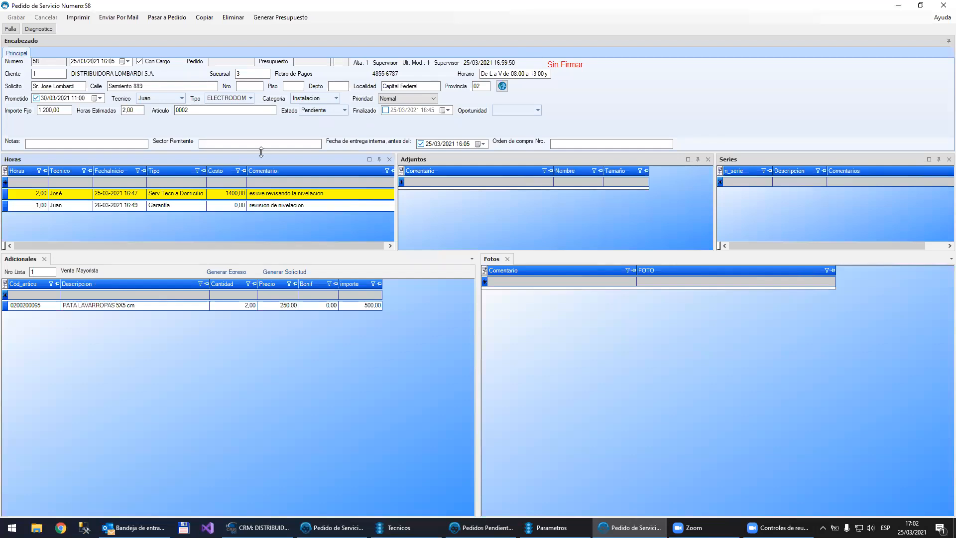
left_click_drag(328, 251, 328, 320)
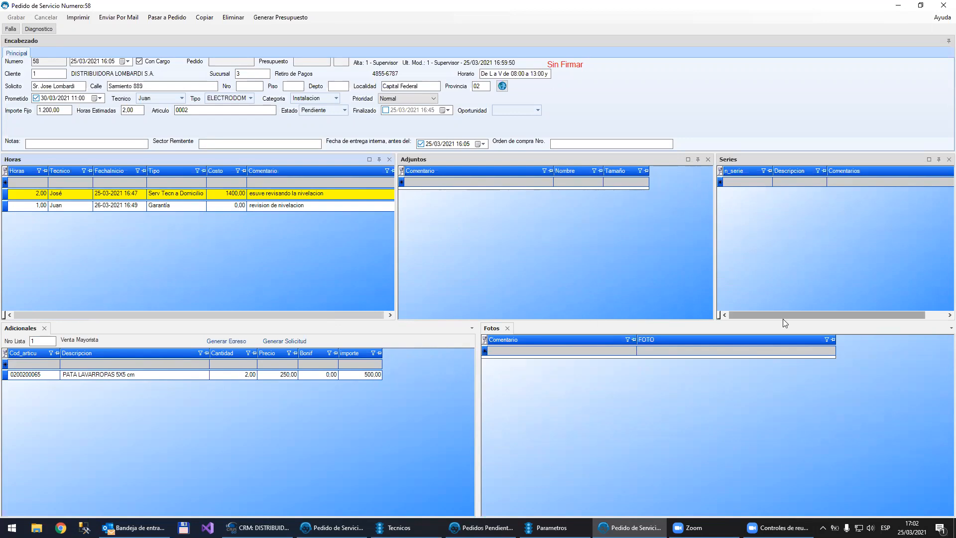
left_click(941, 18)
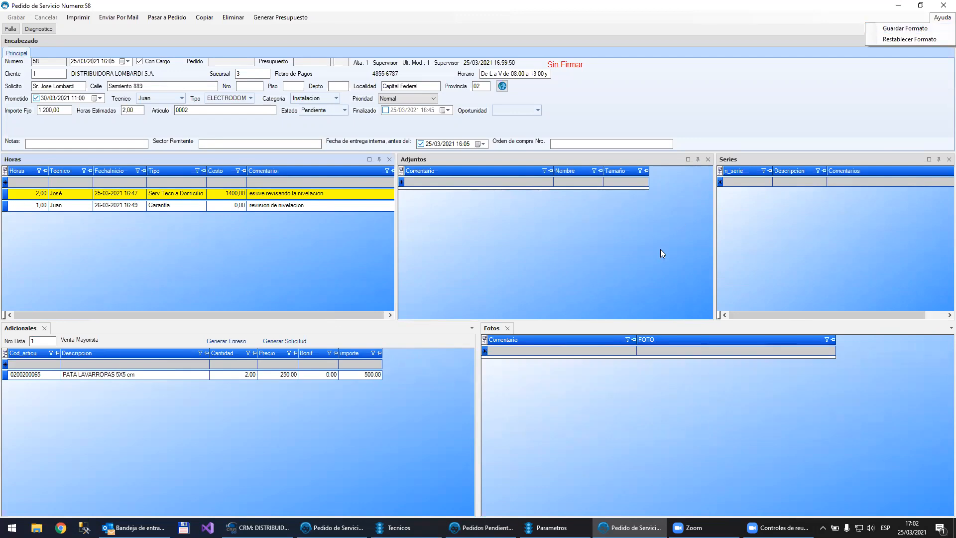
left_click(625, 281)
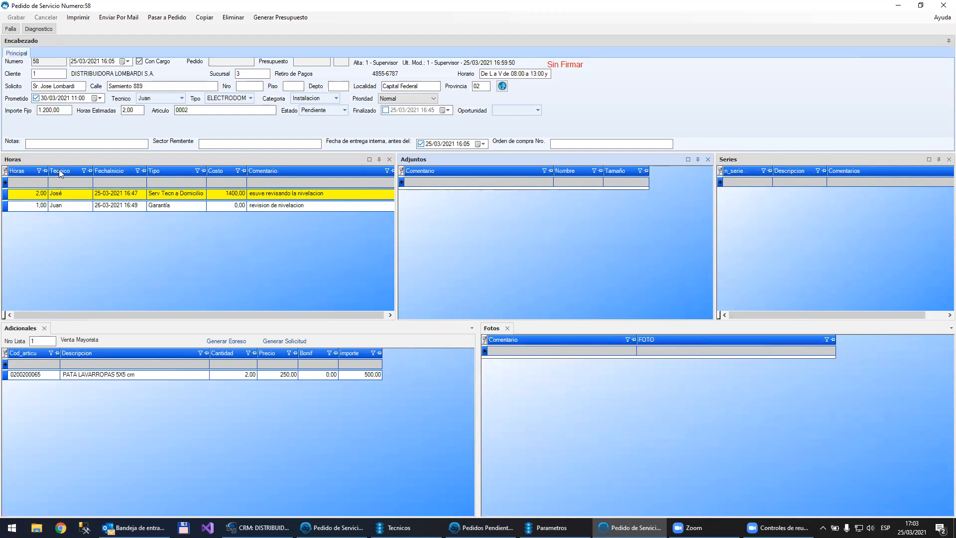
Step: Preview the service order's printout and the recipient list for sending it by e-mail, closing both
left_click(76, 17)
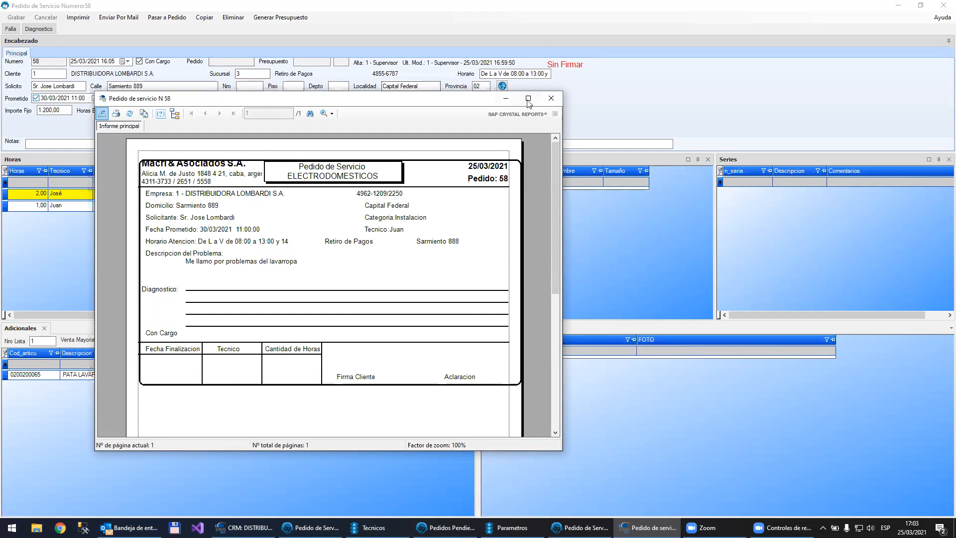
left_click(560, 99)
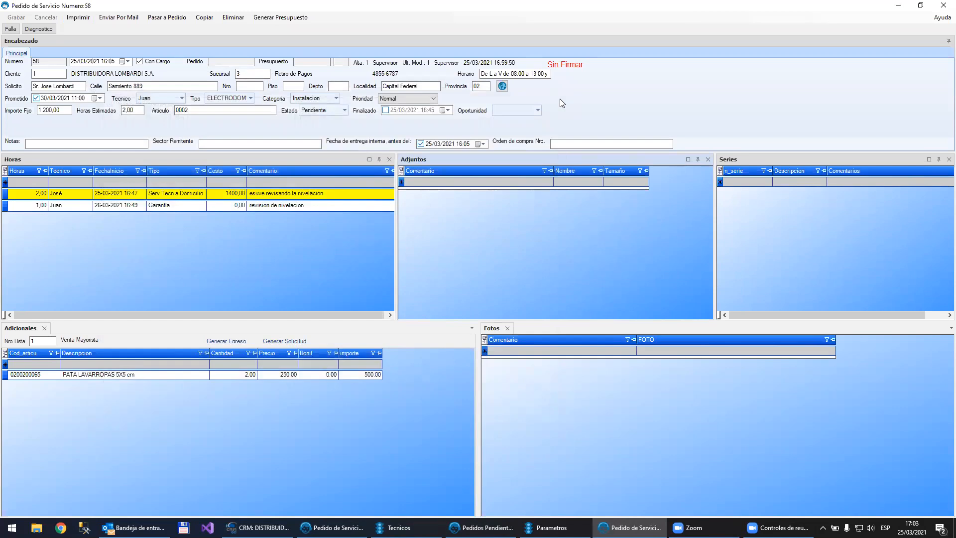
left_click(108, 17)
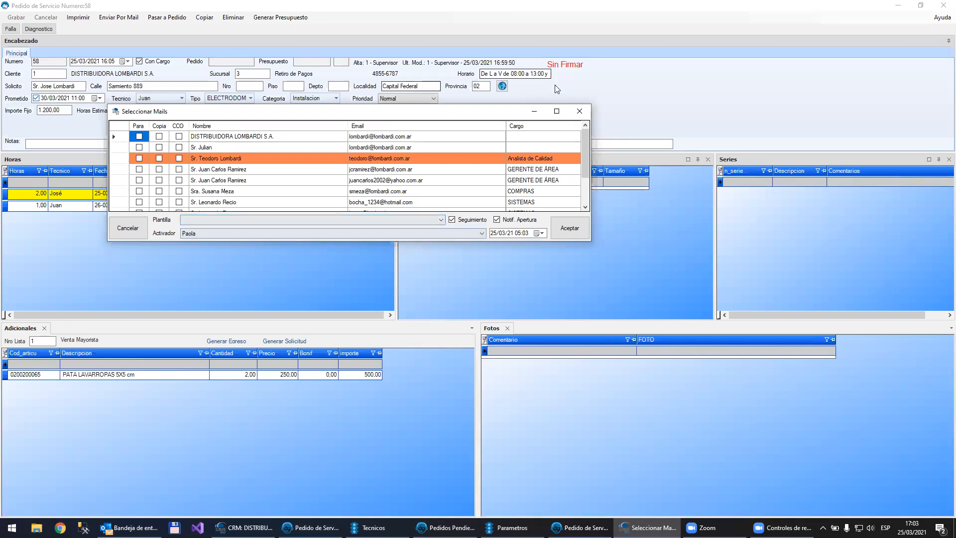
left_click(580, 111)
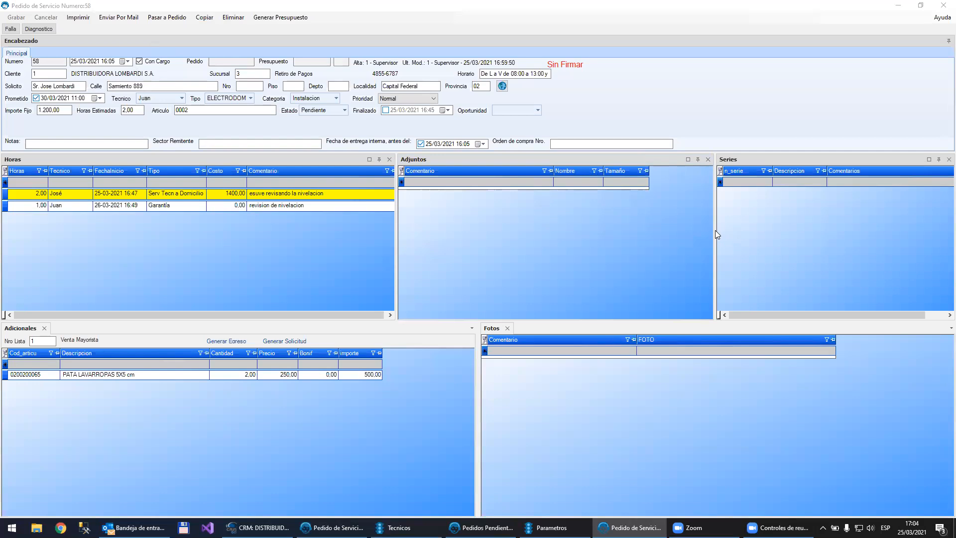
Step: Widen the Series section and add the equipment with series AJ14004, AMERICAN BOX S.A., to the service order
left_click_drag(714, 205, 603, 216)
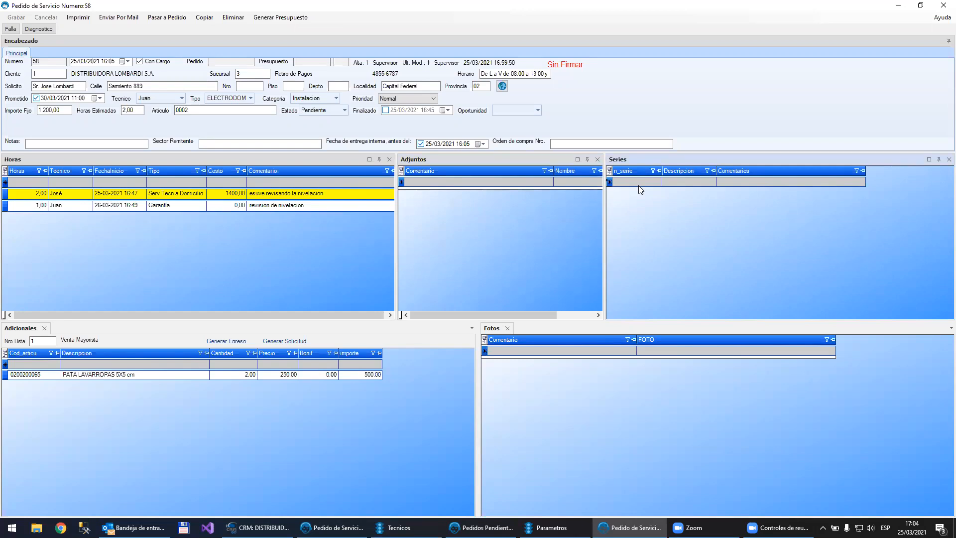
double_click(639, 185)
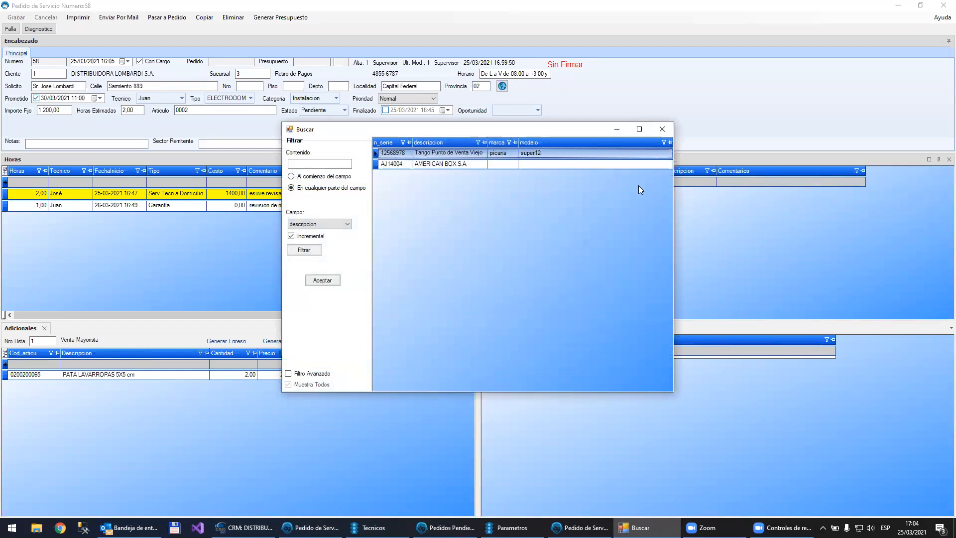
key("Down")
key("Return")
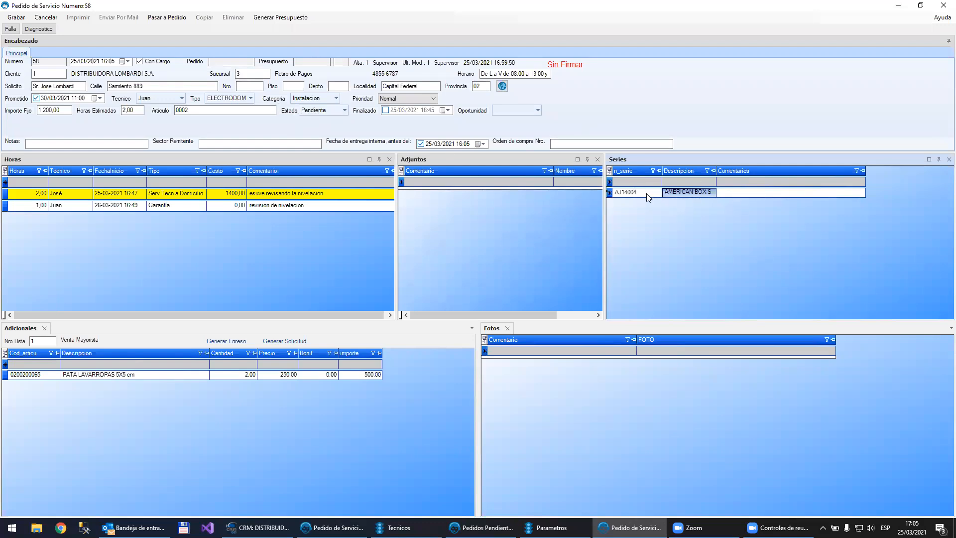
Step: Remove the AJ14004 equipment from the service order's Series section and save the order
left_click(611, 193)
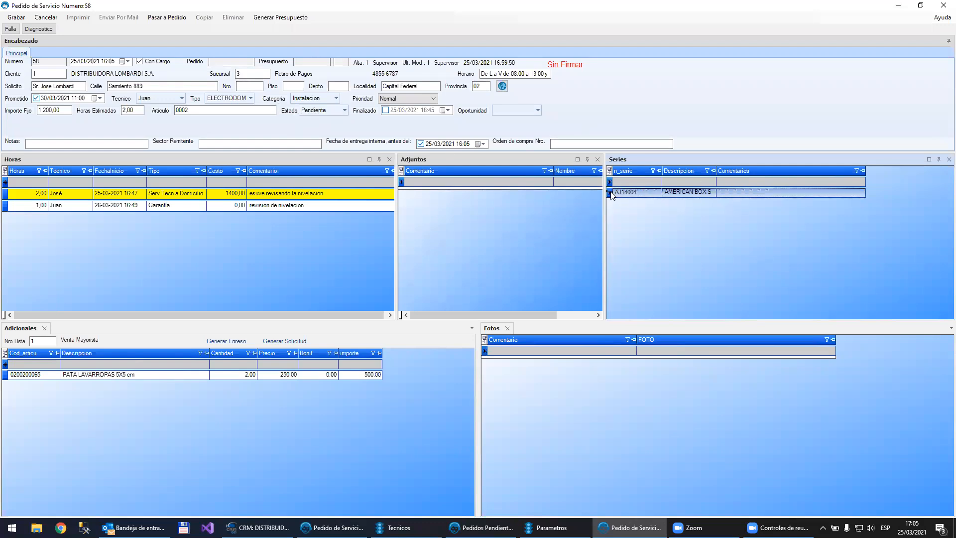
key("Delete")
left_click(17, 17)
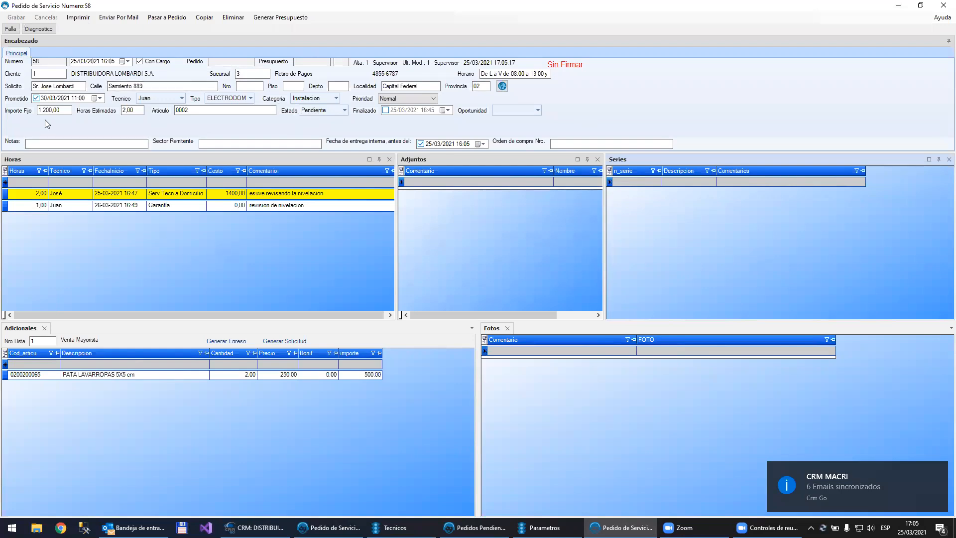
Step: From the order's customer record, start a new series with number VV3443 and description "Lavaropa modelo v50"
double_click(49, 74)
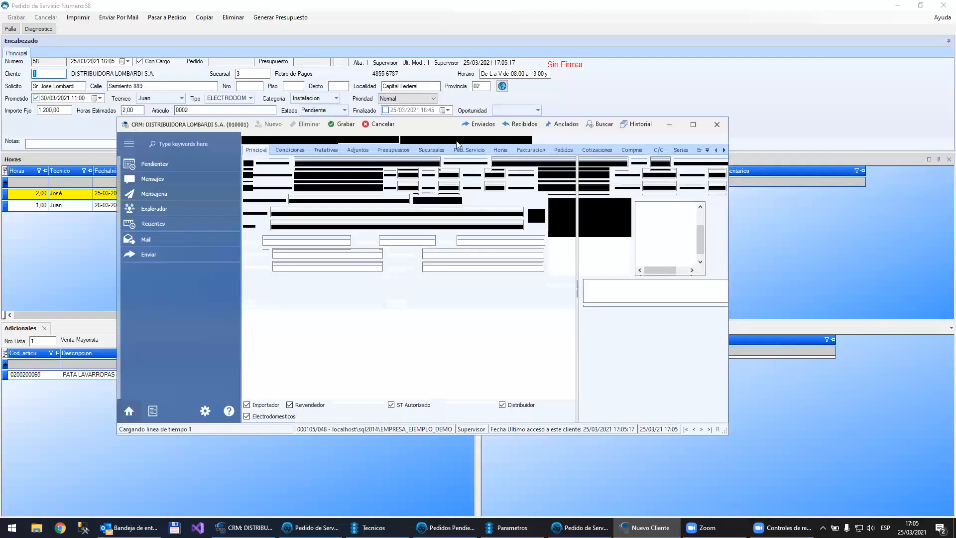
left_click(693, 124)
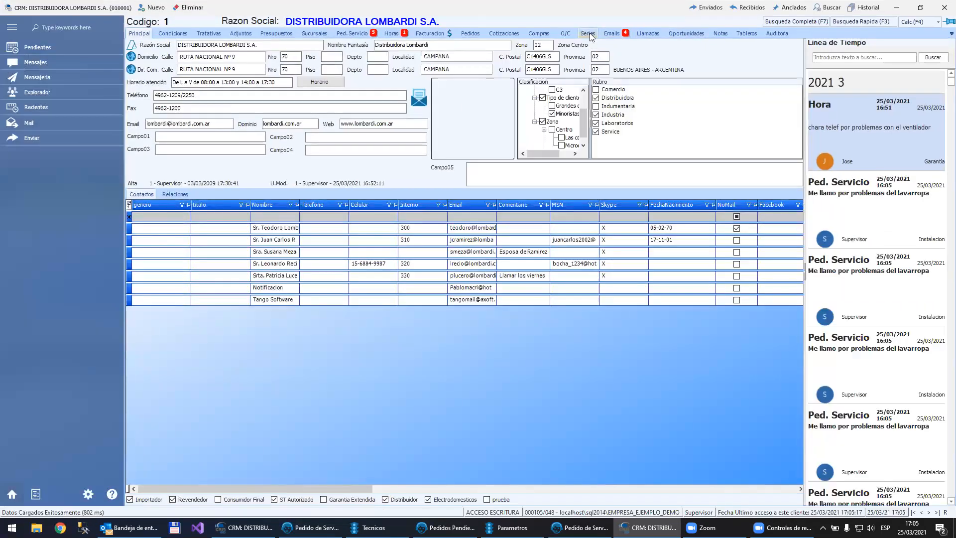
left_click(590, 32)
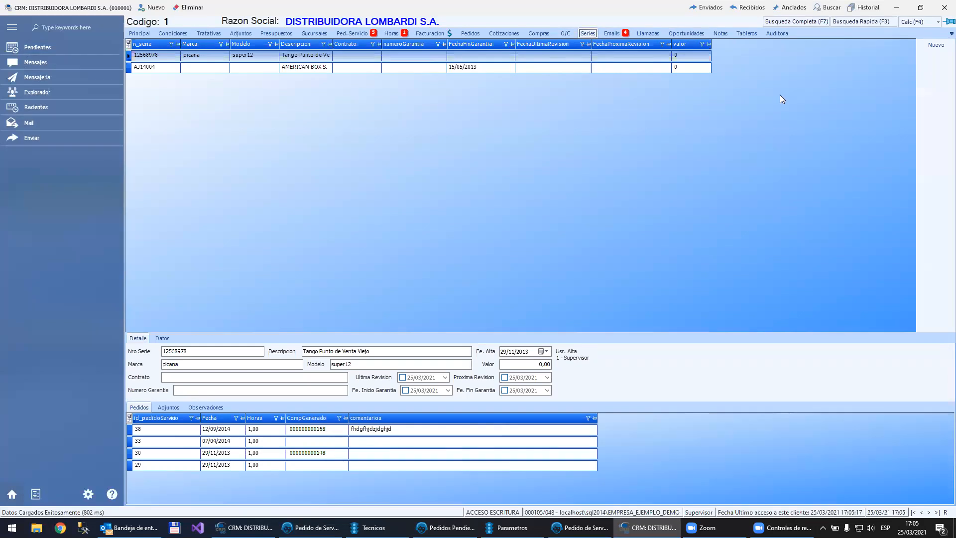
left_click(933, 47)
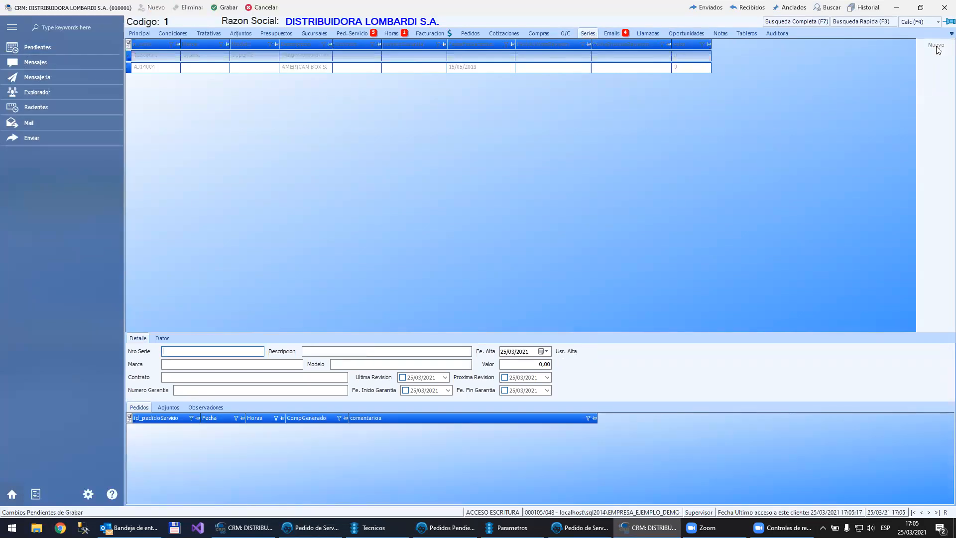
type("VV3443")
key("Tab")
type("Lavaropa mo")
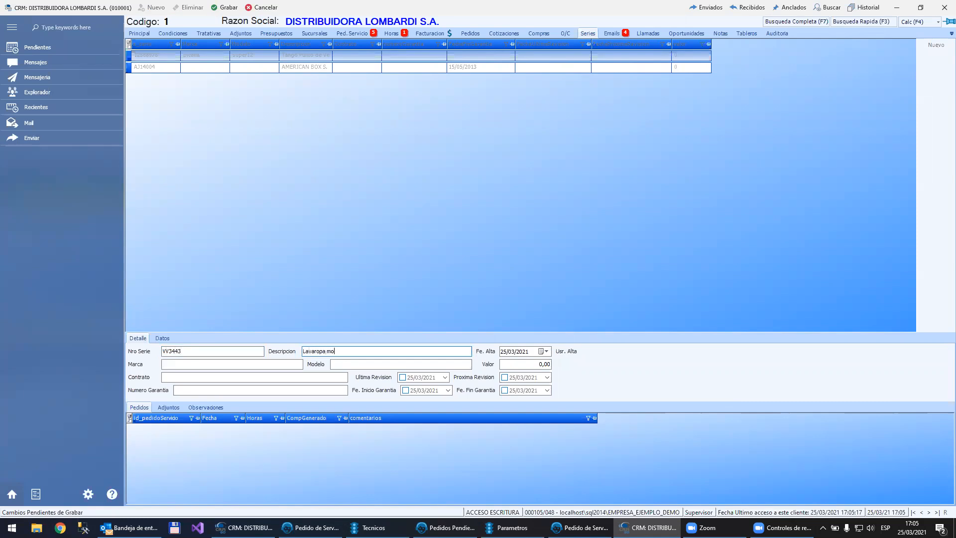
type("delo v50")
key("Tab")
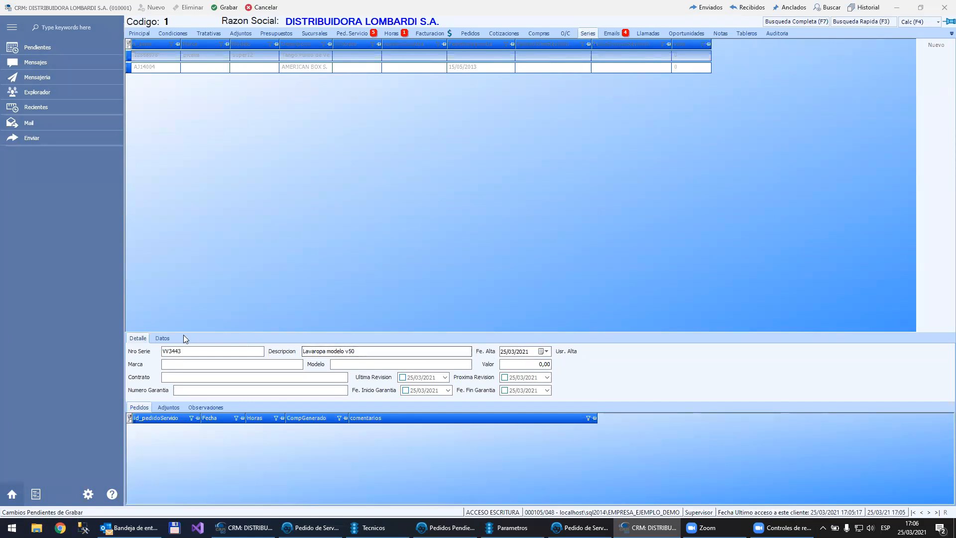
Step: View the choices of the Adicional field in the new series' additional data, then return to its details
left_click(162, 338)
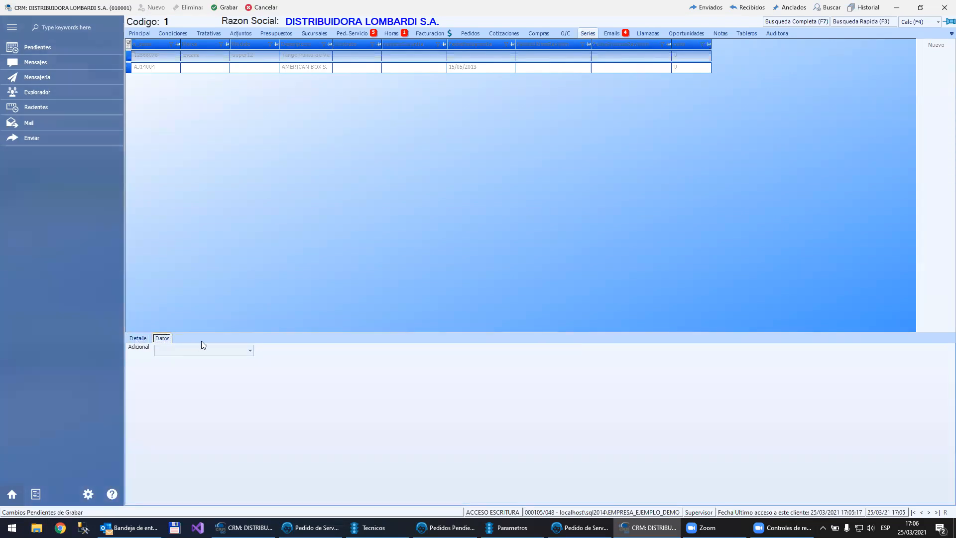
left_click(250, 351)
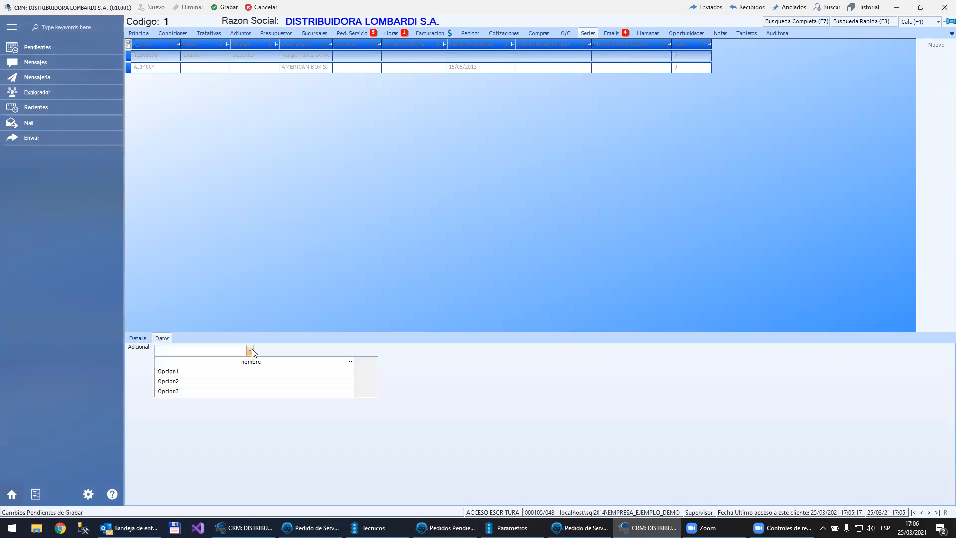
left_click(251, 351)
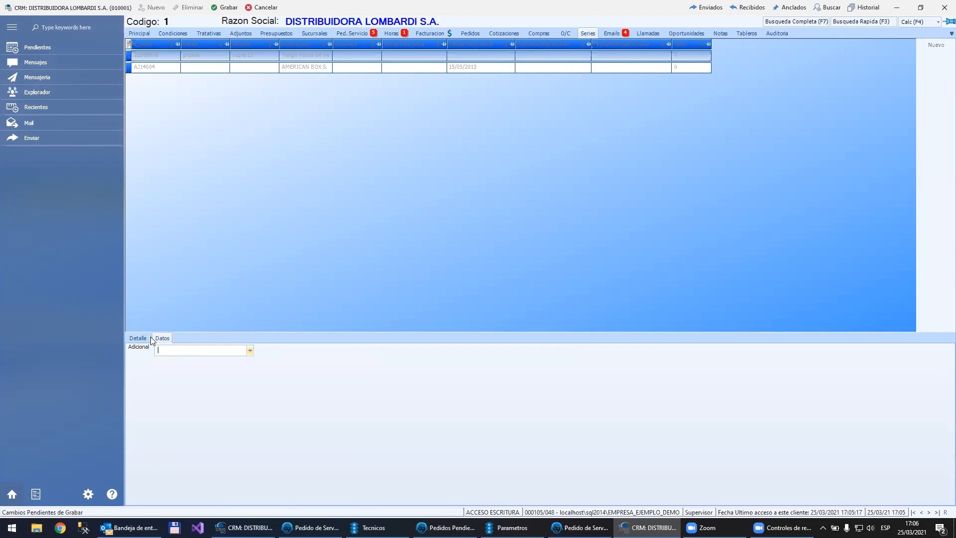
left_click(250, 349)
left_click(223, 378)
left_click(137, 338)
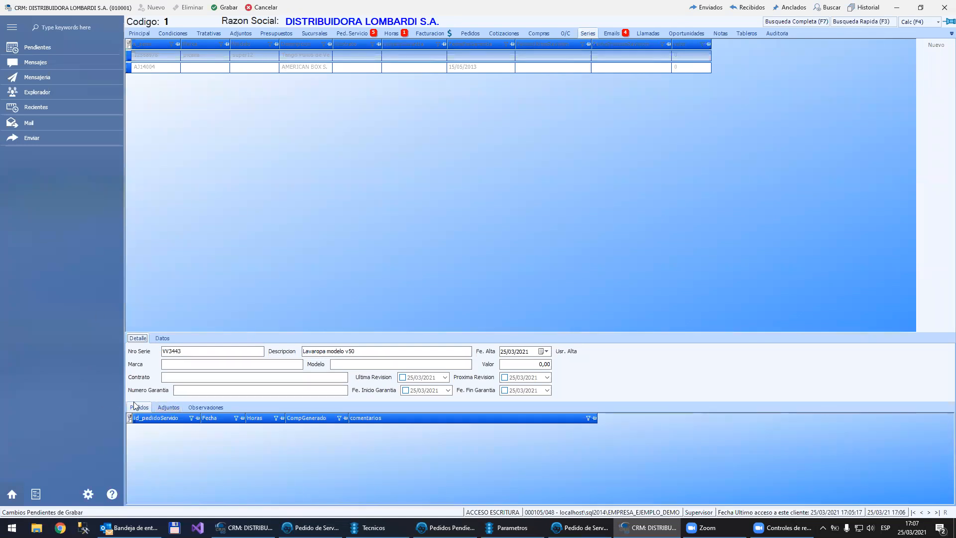
Step: Review the observations, attachments and orders of the new series, then save it and select it in the list
left_click(219, 407)
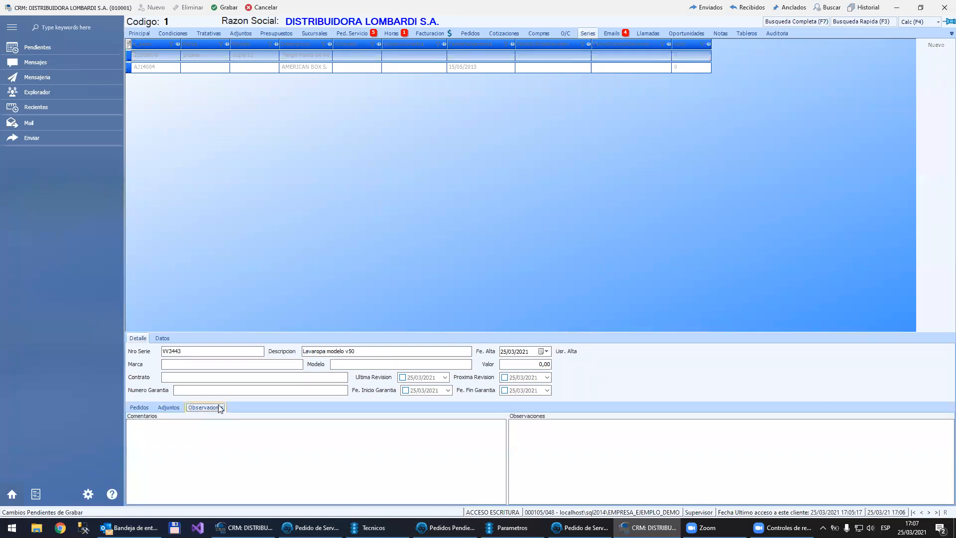
left_click(170, 408)
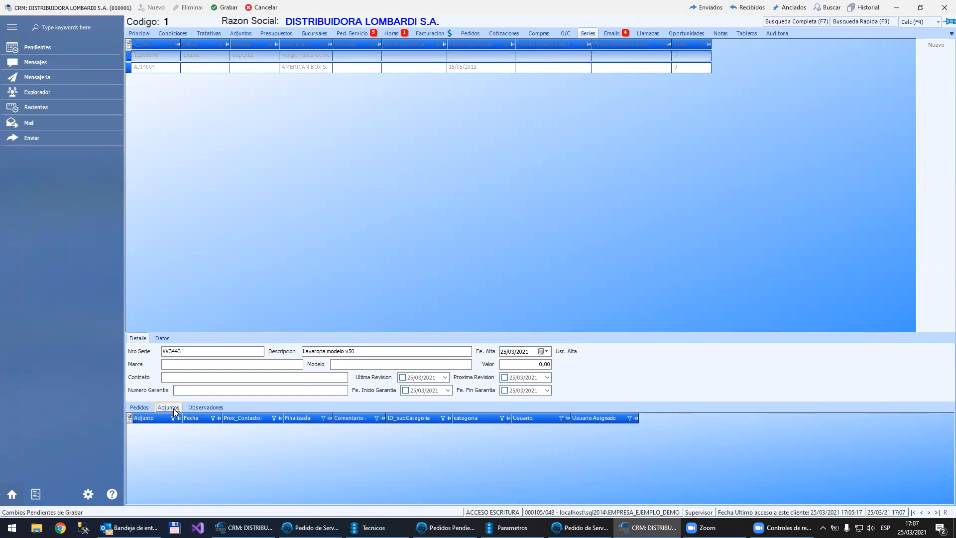
left_click(139, 409)
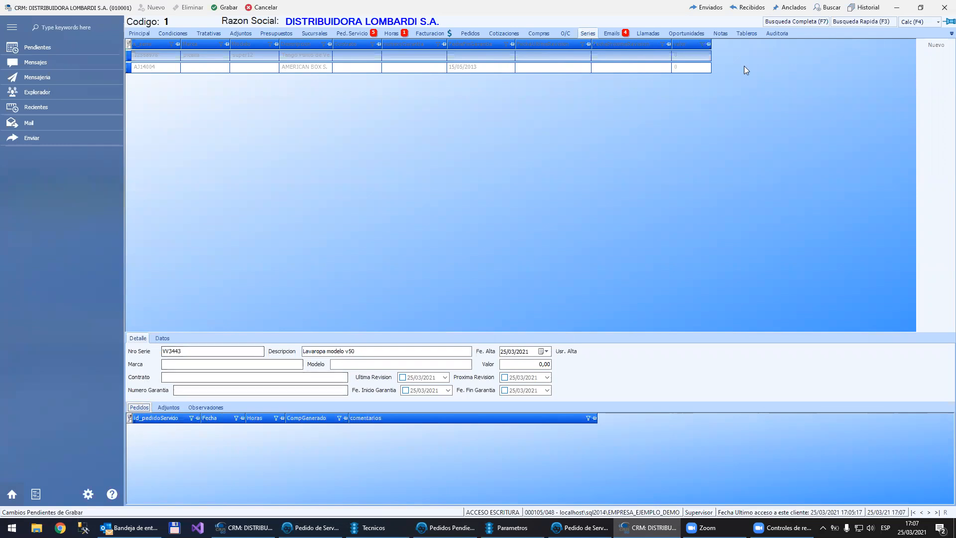
left_click(227, 7)
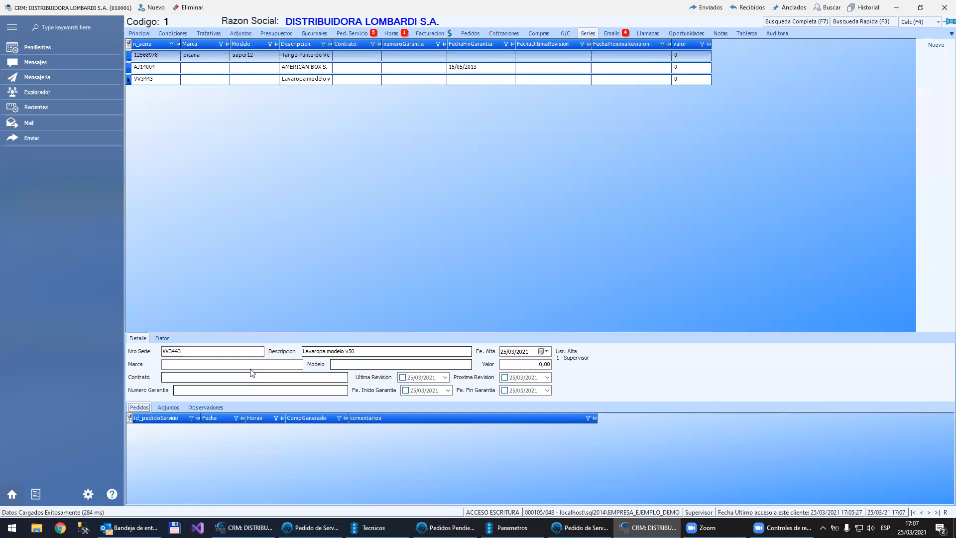
left_click(161, 81)
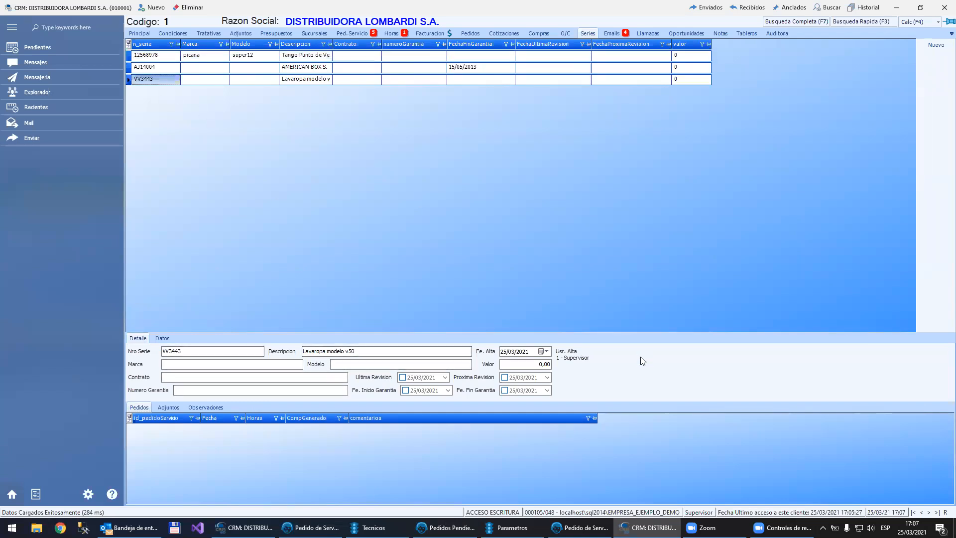
Step: Add the customer's series VV3443 to service order 58 and save the order
left_click(602, 525)
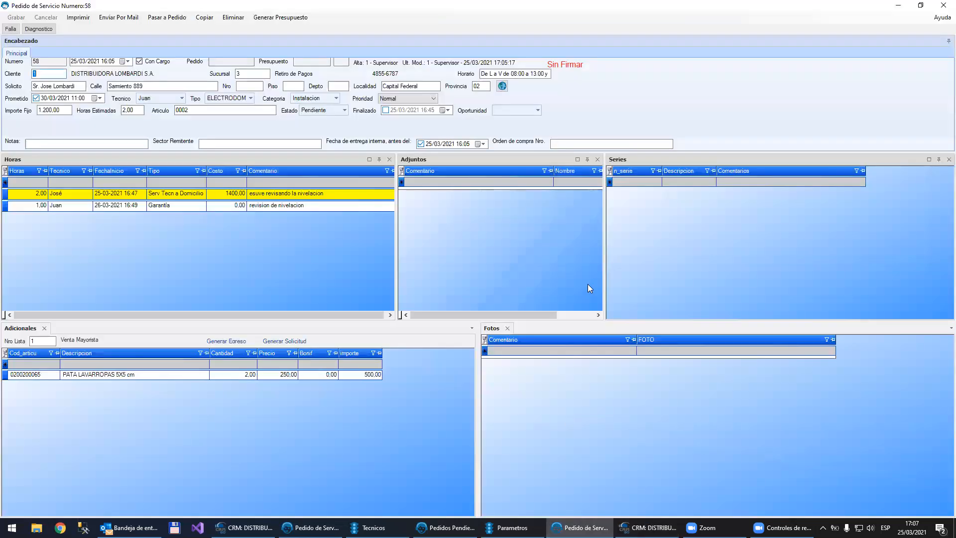
left_click(655, 181)
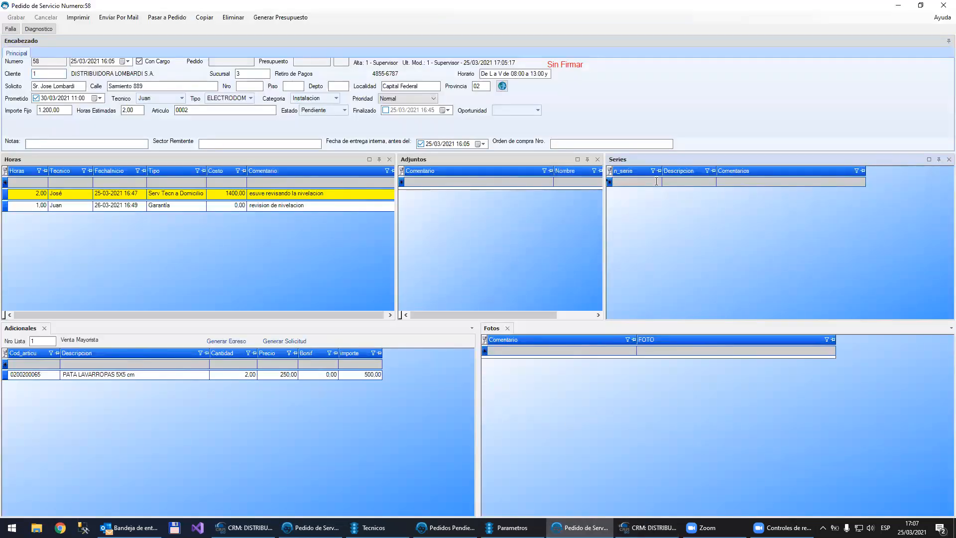
key("F2")
key("Down")
key("Down")
key("Return")
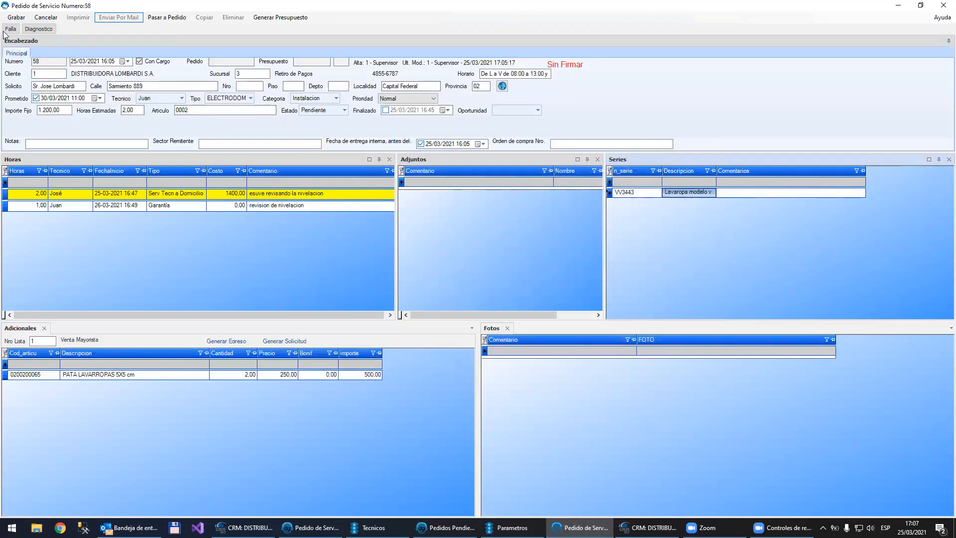
left_click(16, 17)
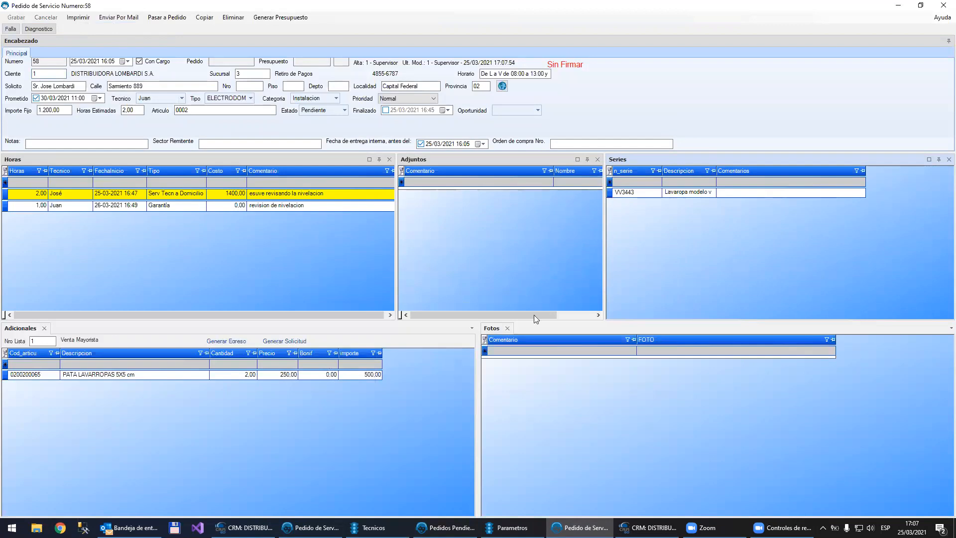
Step: Check which service orders are linked to series VV3443 in the customer's record
left_click(648, 527)
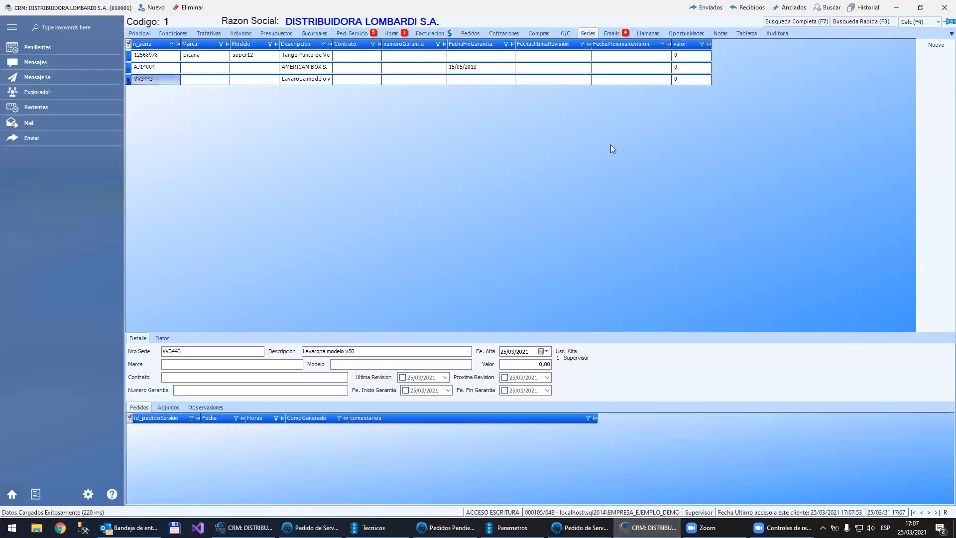
left_click(494, 72)
left_click(487, 79)
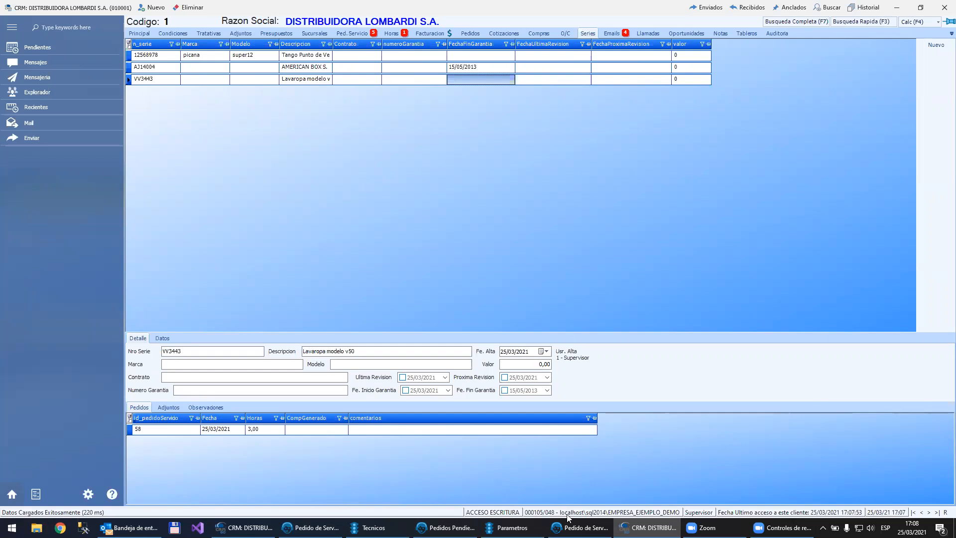
Step: Open a blank new quote for the customer to view its option for generating a service order, then discard it
left_click(578, 527)
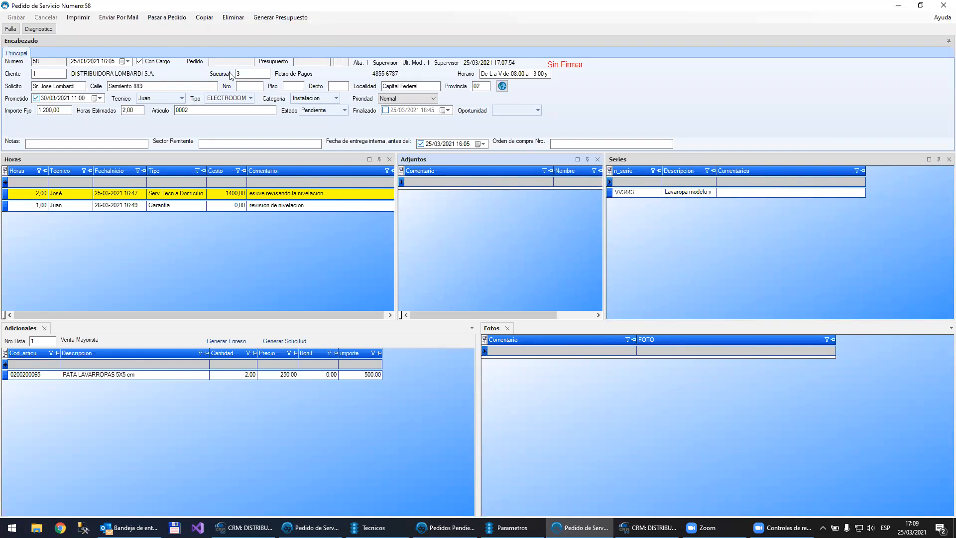
left_click(239, 86)
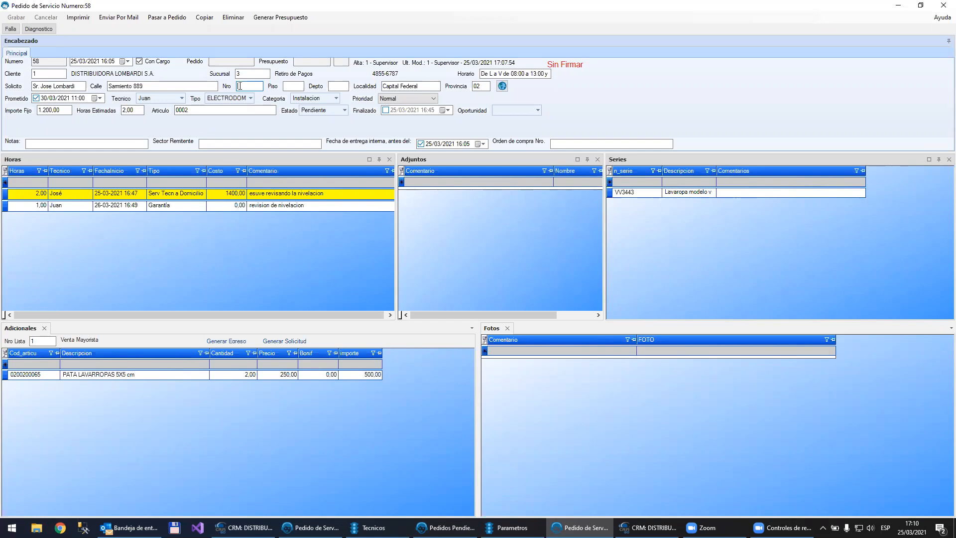
left_click(262, 21)
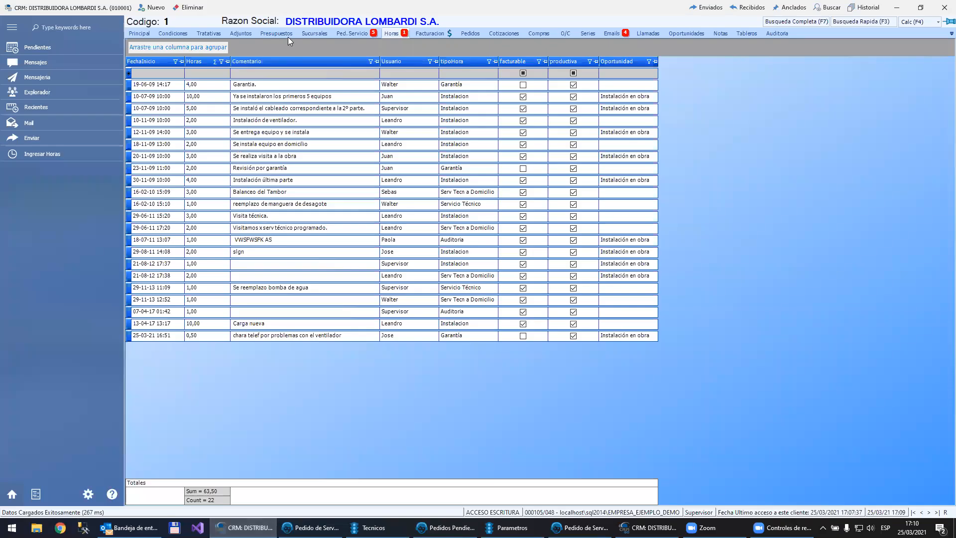
left_click(284, 35)
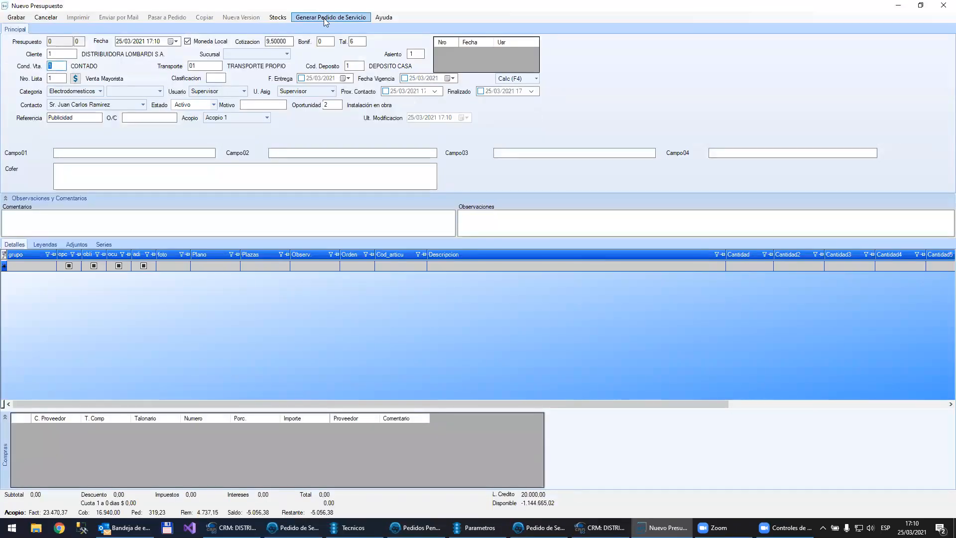
left_click(943, 5)
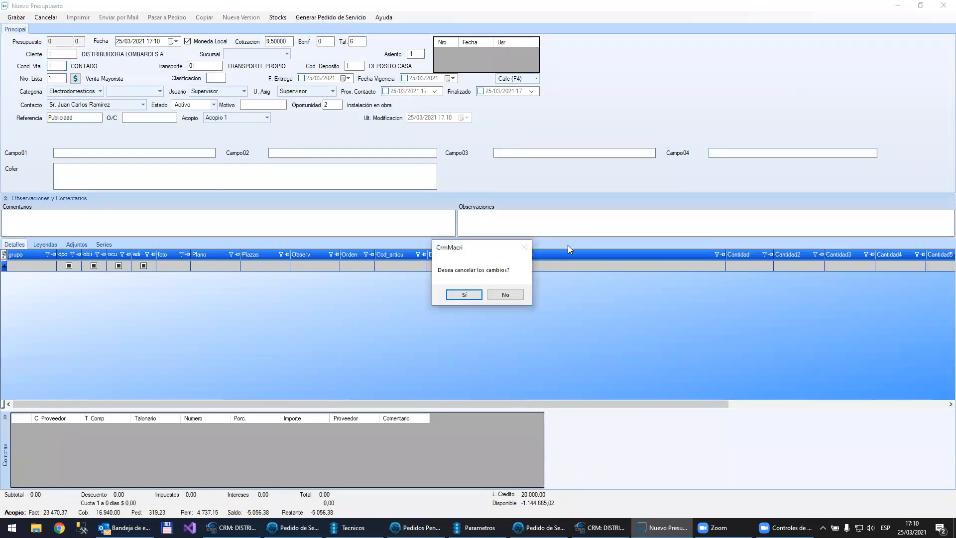
left_click(474, 297)
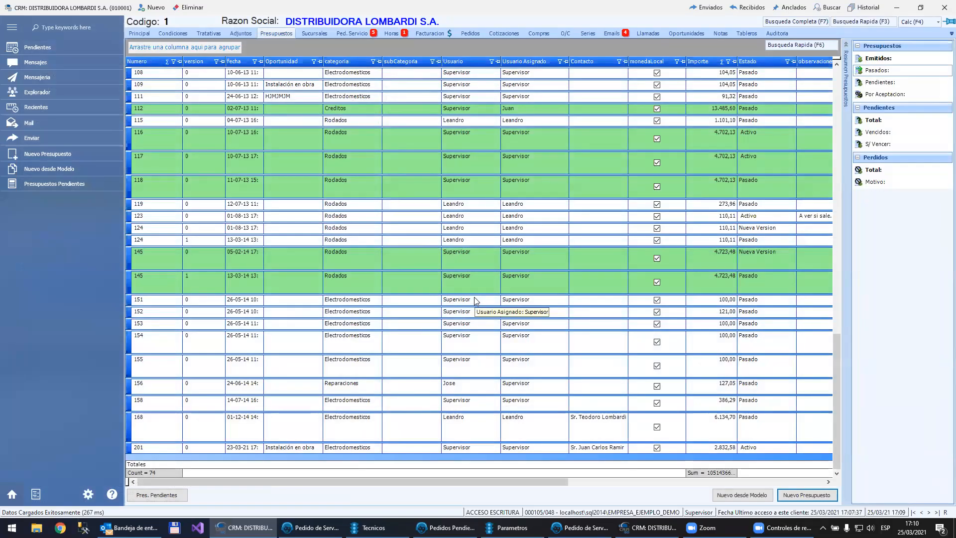
Step: Return to service order 58 and generate a quote from it
mouse_move(580, 528)
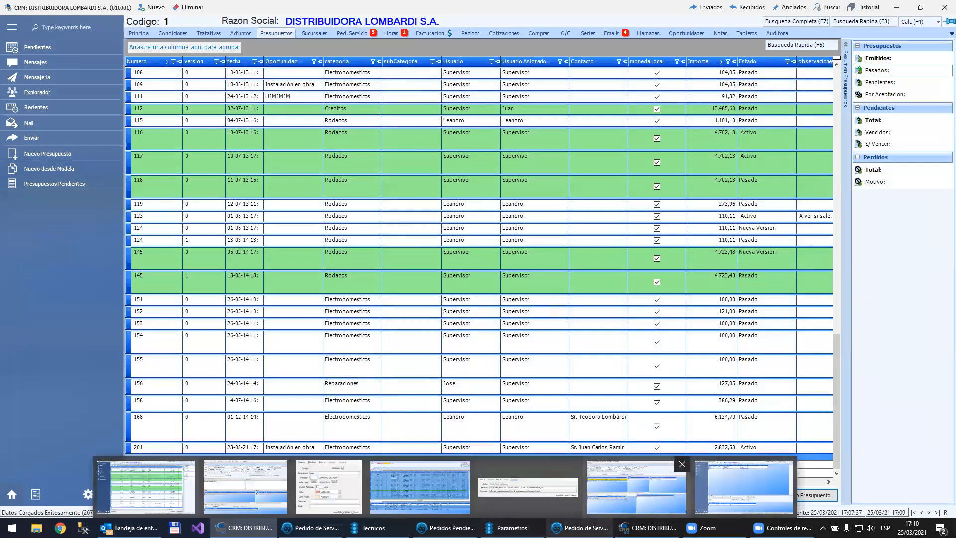
left_click(636, 487)
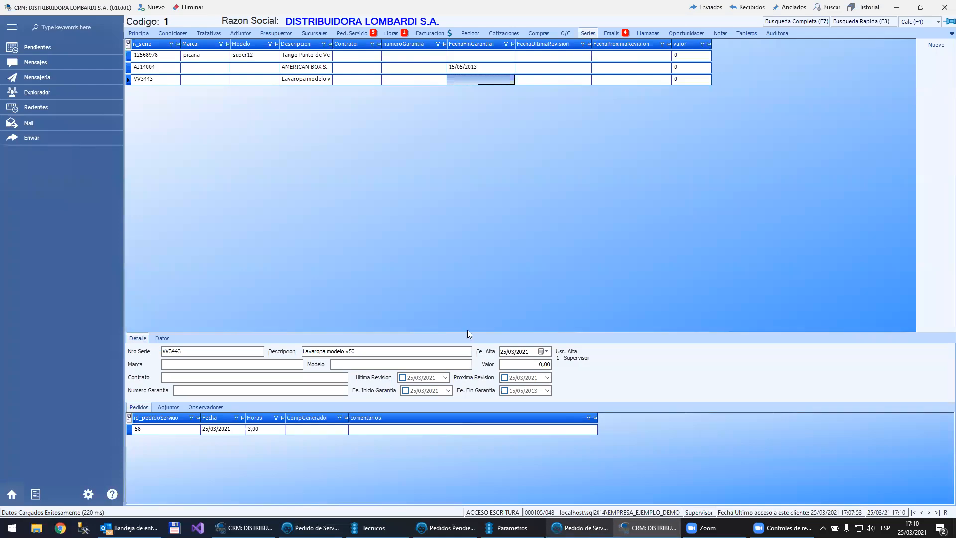
key("alt+Tab")
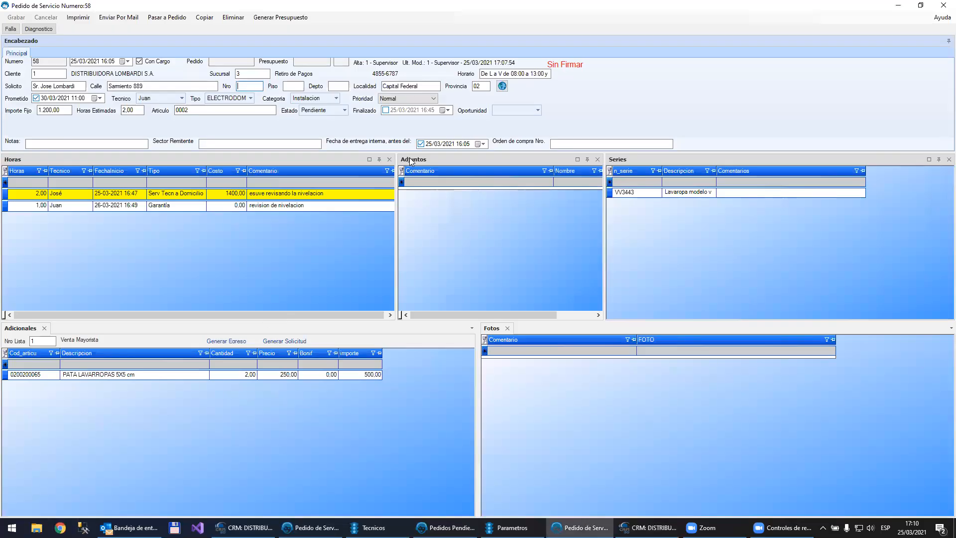
left_click(280, 17)
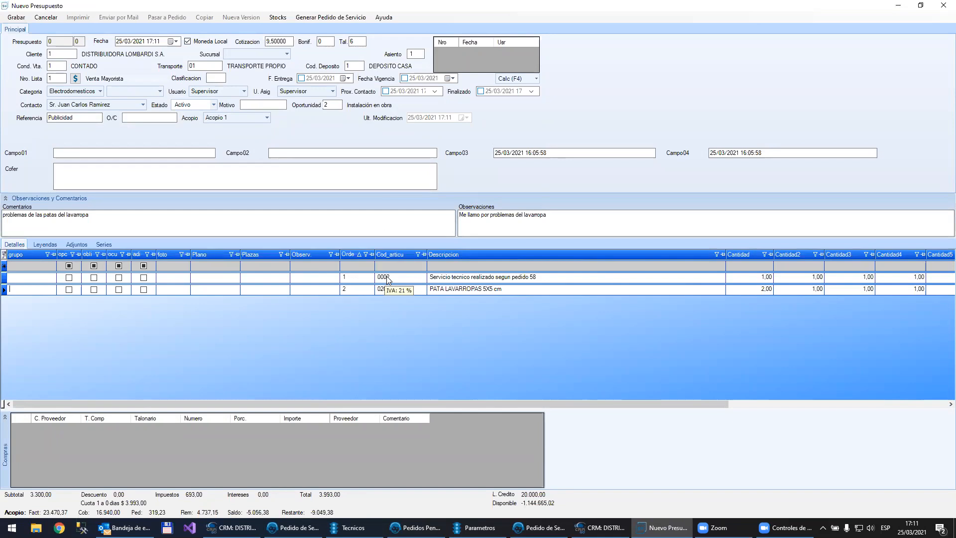
Step: Compare the generated quote's items with the service order and examine their quantities, prices and amounts
left_click(540, 528)
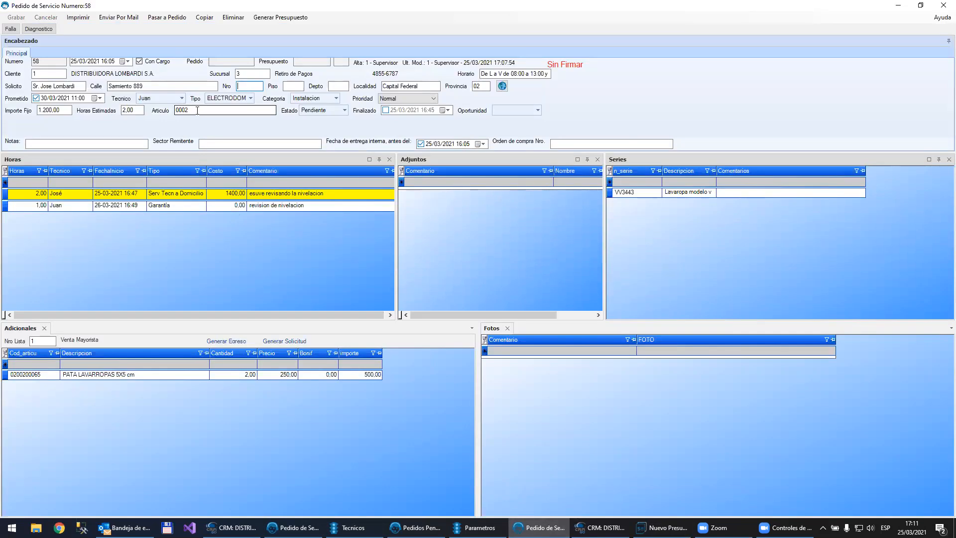
left_click(475, 528)
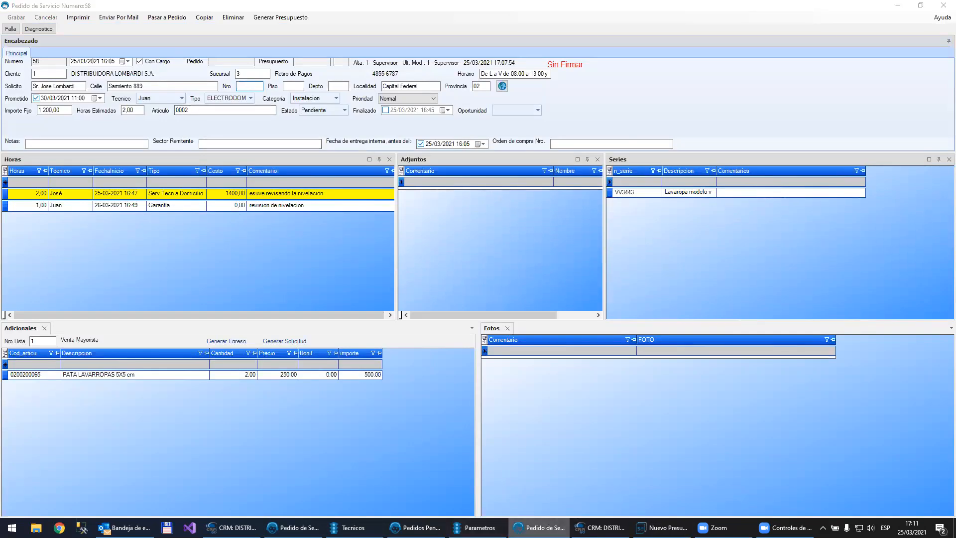
left_click(661, 528)
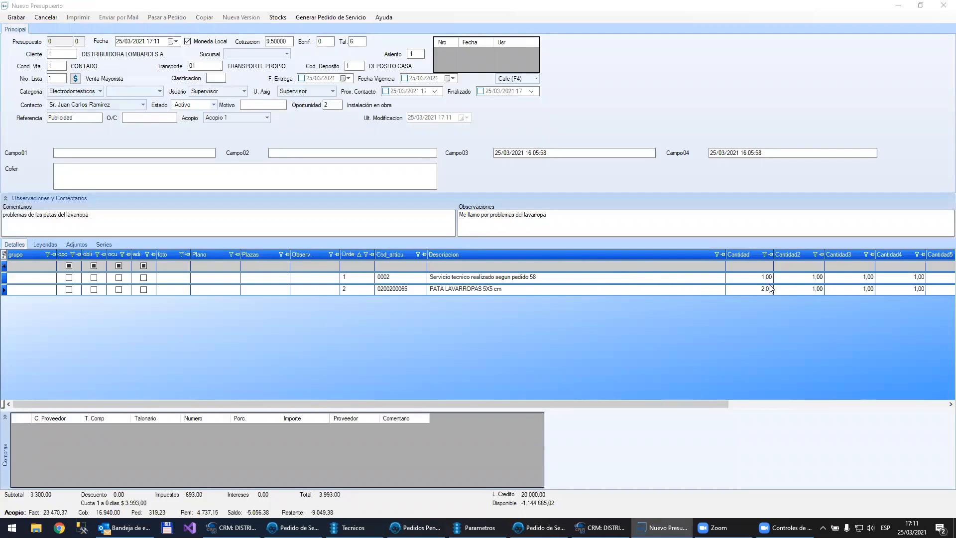
left_click_drag(618, 402, 871, 354)
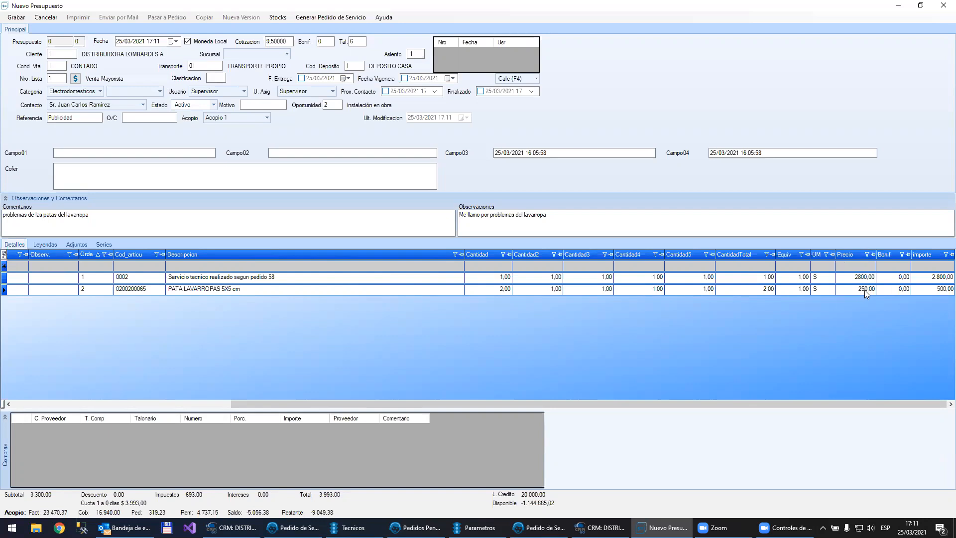
Step: Compare the service line's price in the quote with the fixed amount and technician-hours cost recorded in service order 58
left_click(865, 276)
left_click_drag(860, 276, 891, 272)
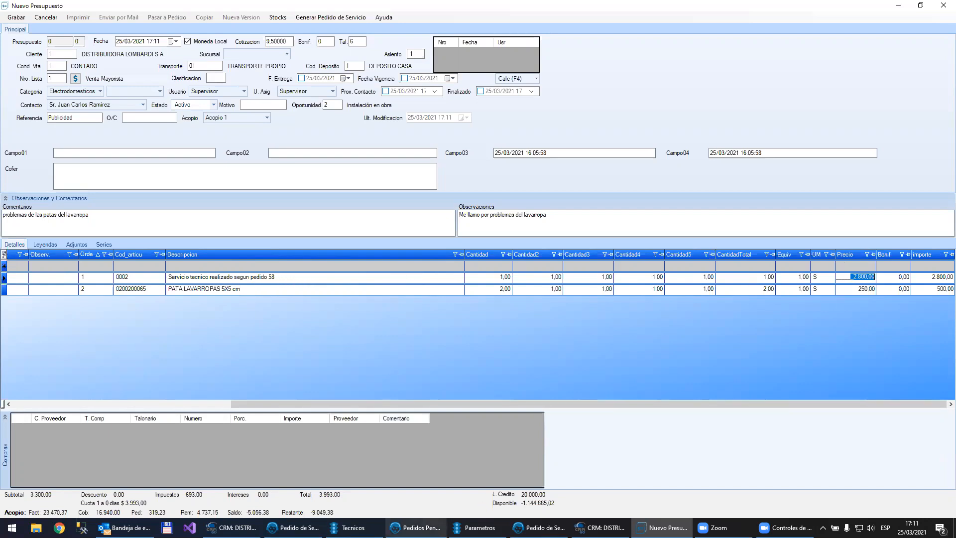
mouse_move(414, 528)
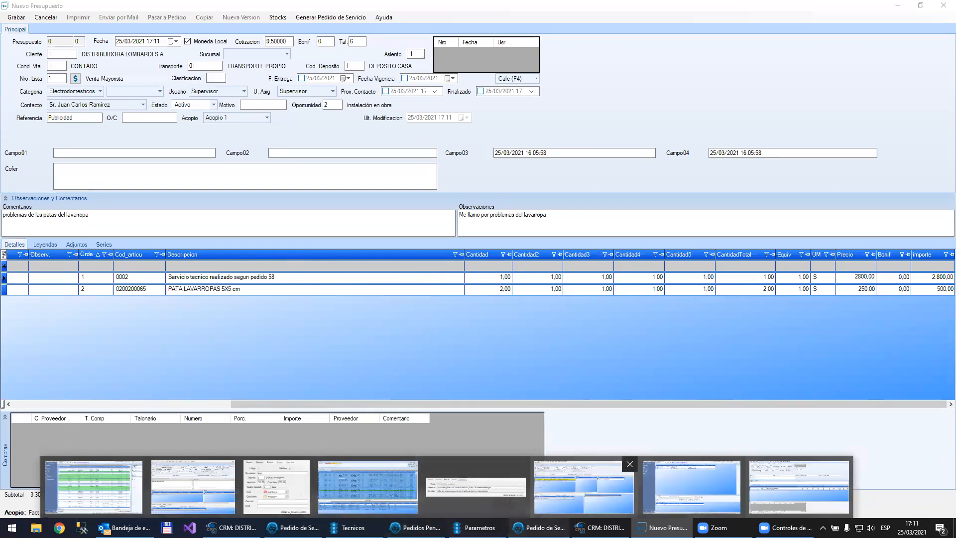
left_click(584, 487)
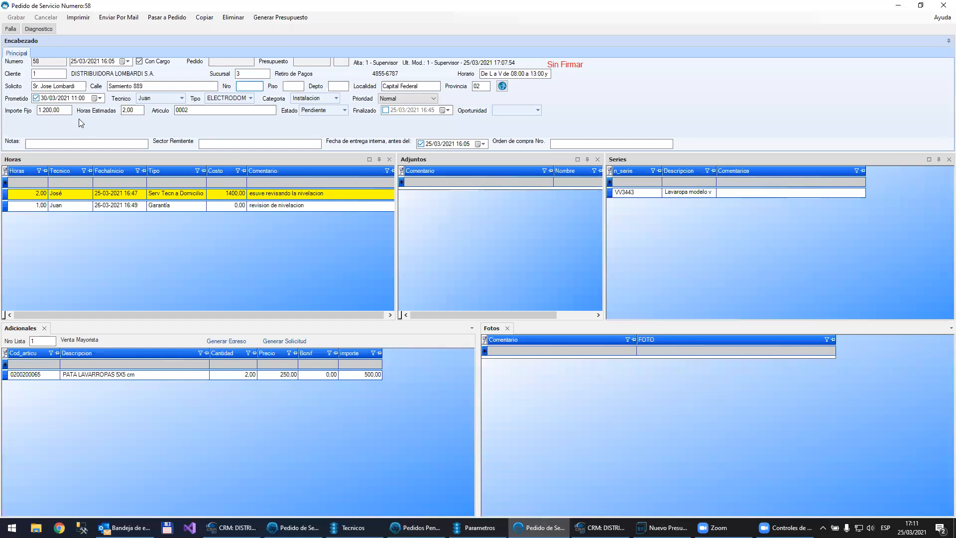
left_click(66, 109)
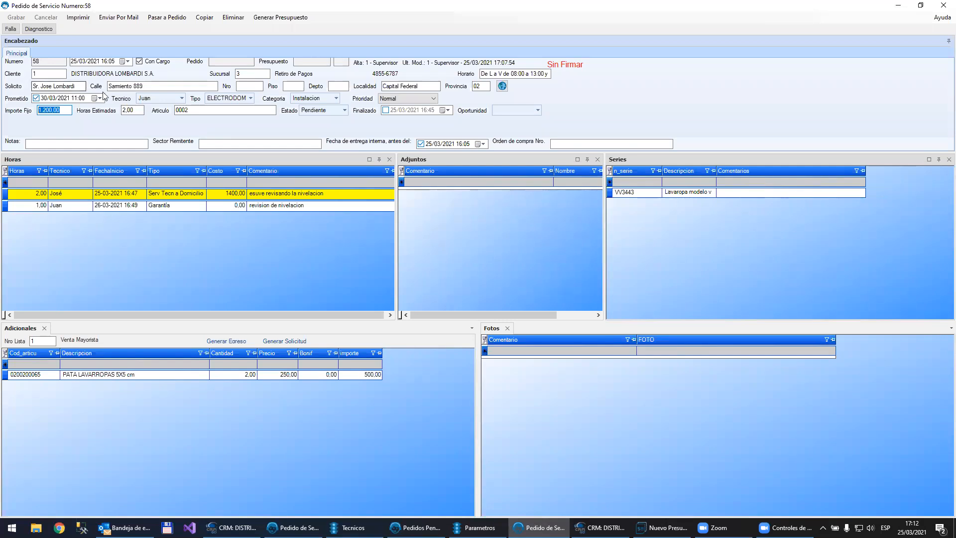
left_click(224, 194)
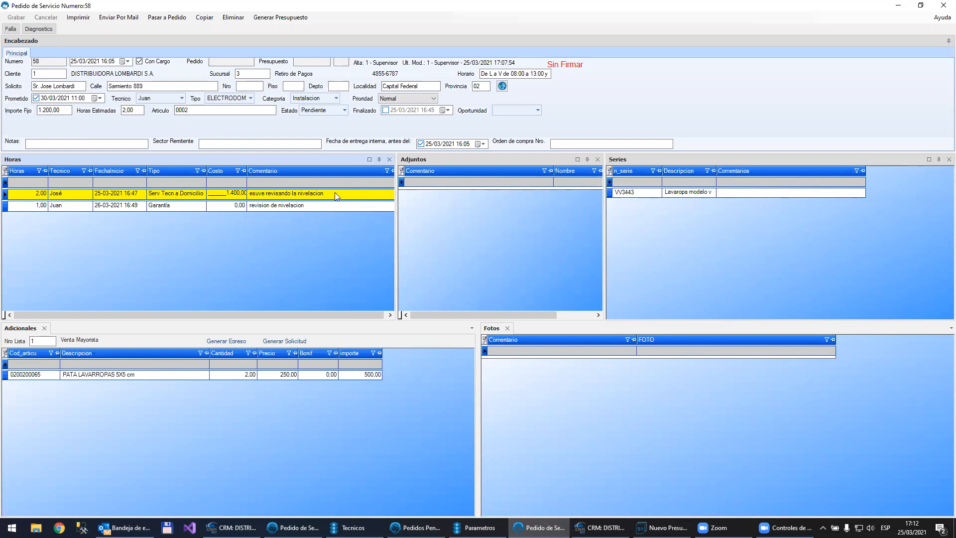
left_click(236, 145)
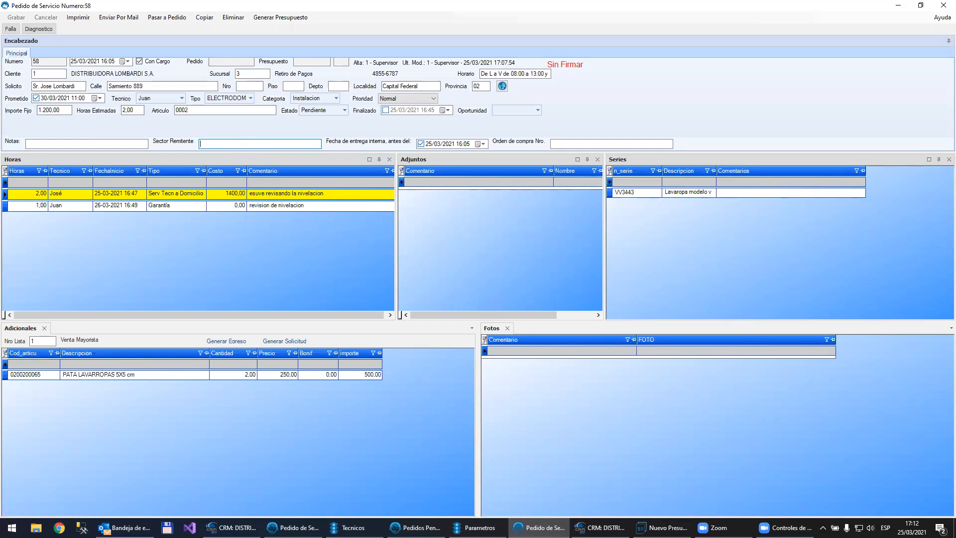
left_click(662, 528)
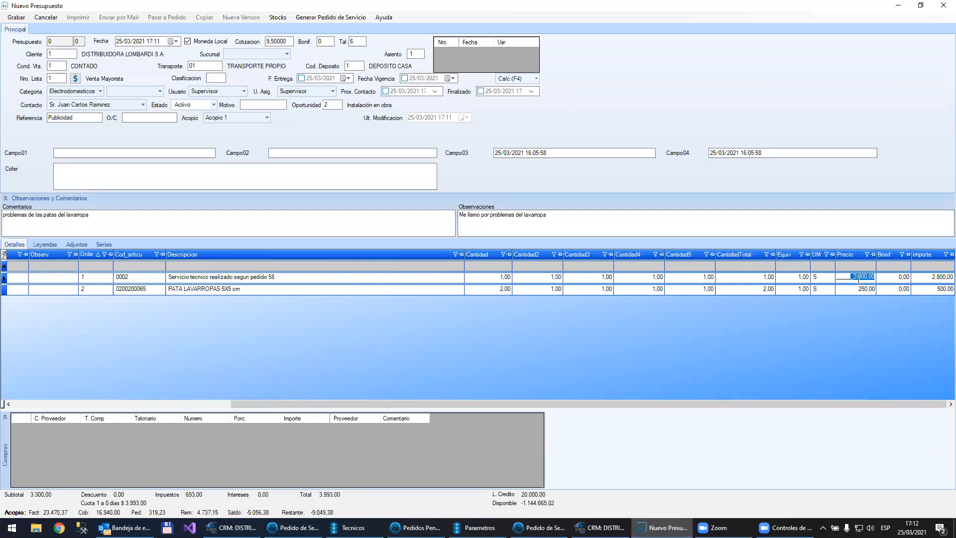
Step: Review the quote's service description and washing-machine leg item, then discard the unsaved quote
left_click_drag(287, 283, 154, 284)
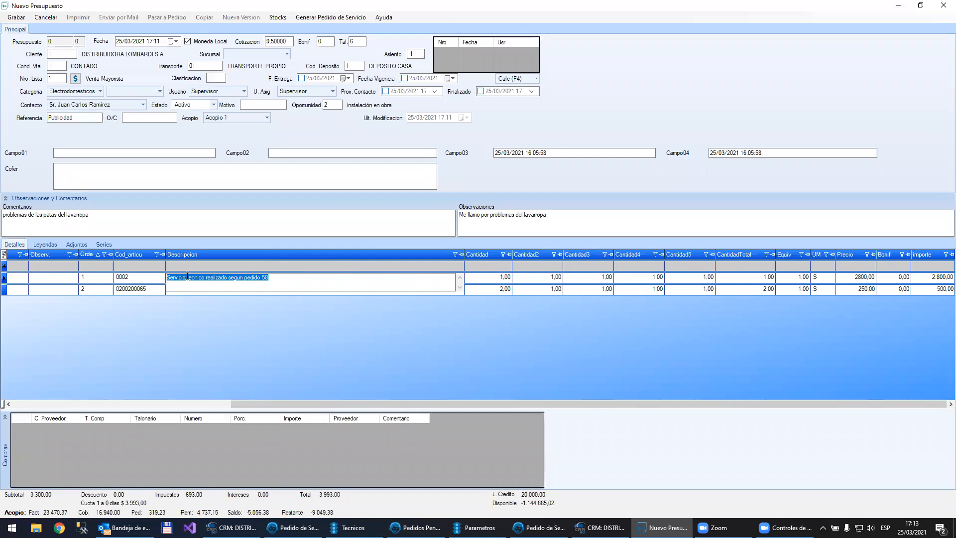
left_click(139, 291)
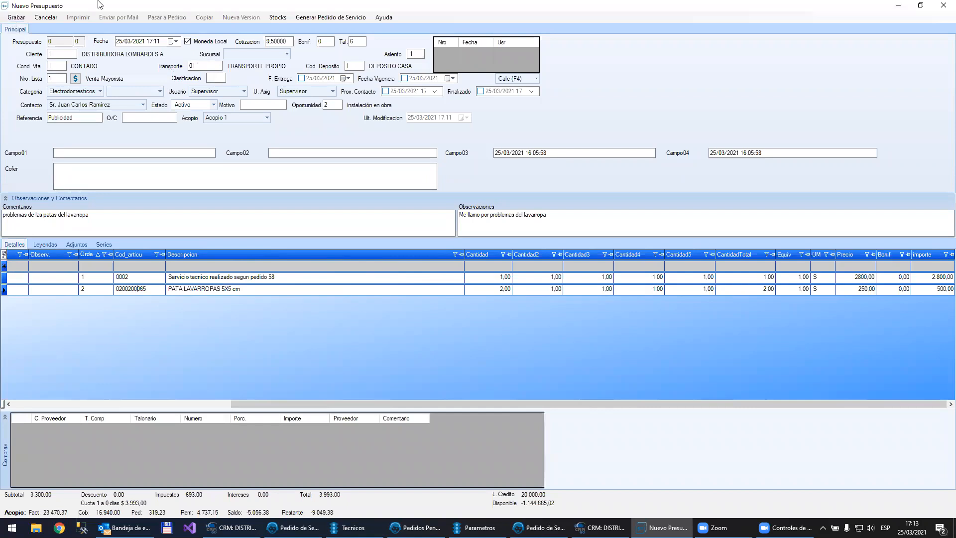
left_click(944, 5)
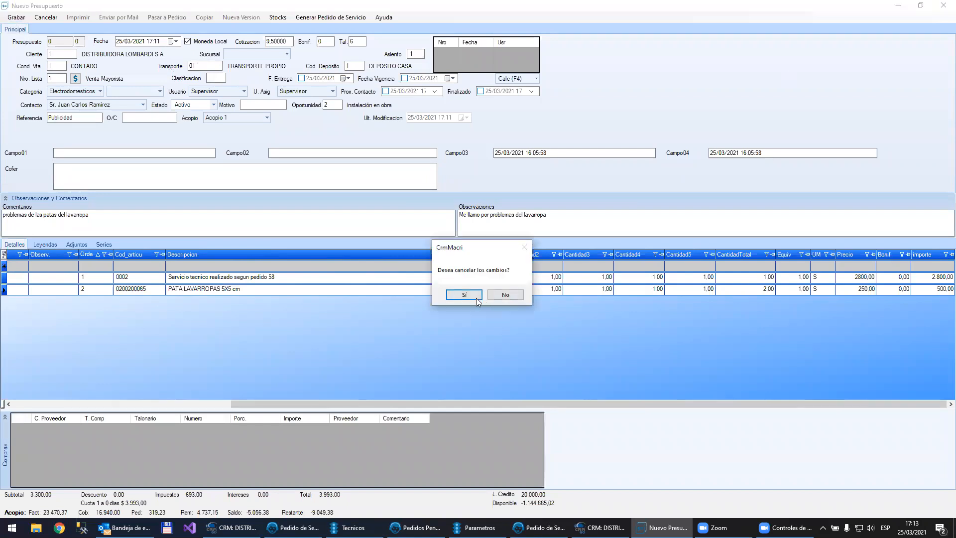
left_click(470, 296)
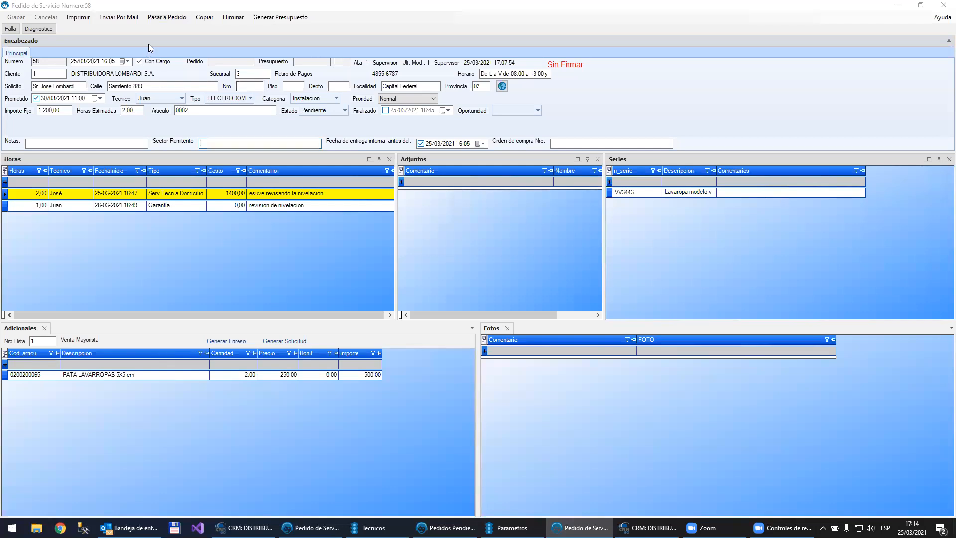
Step: Convert service order 58 into a sales order with the service description "Servicio tecnico realizado segun pedido 58"
left_click(169, 17)
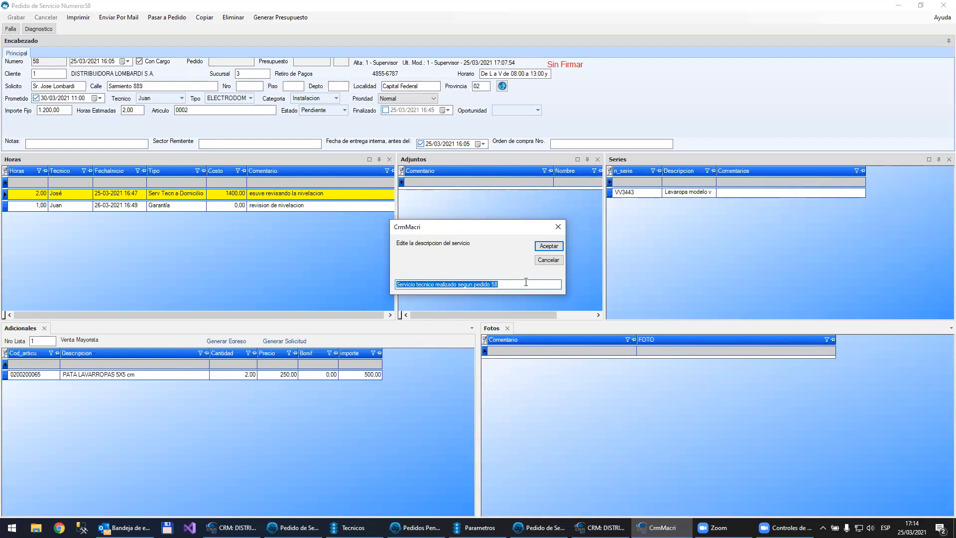
left_click(551, 245)
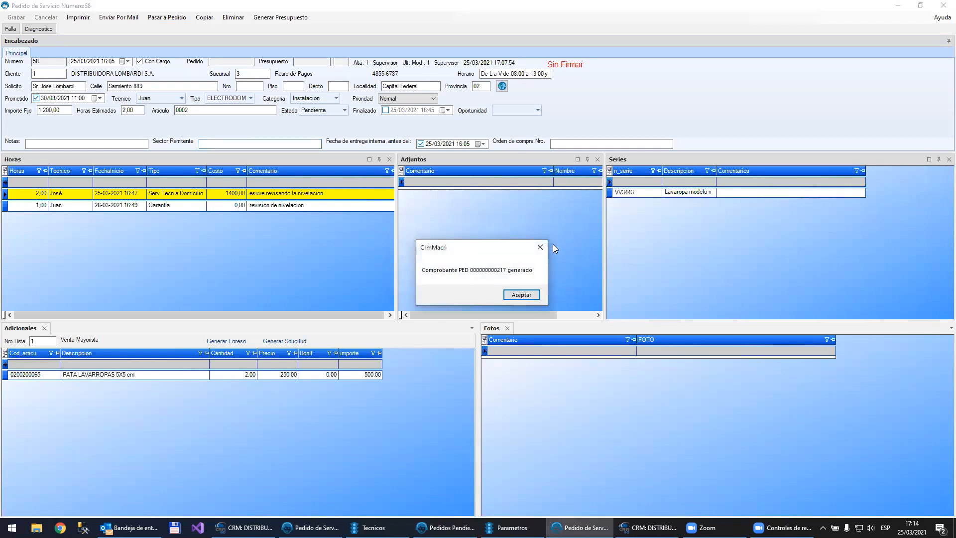
left_click(517, 294)
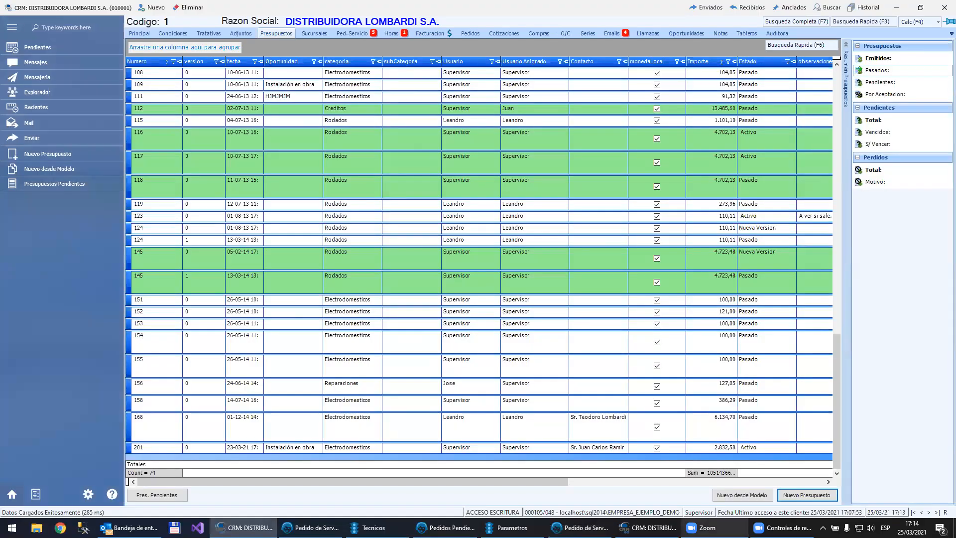
Step: Open the sales order linked to service order 58, examine its items and relations, and close both records
mouse_move(579, 516)
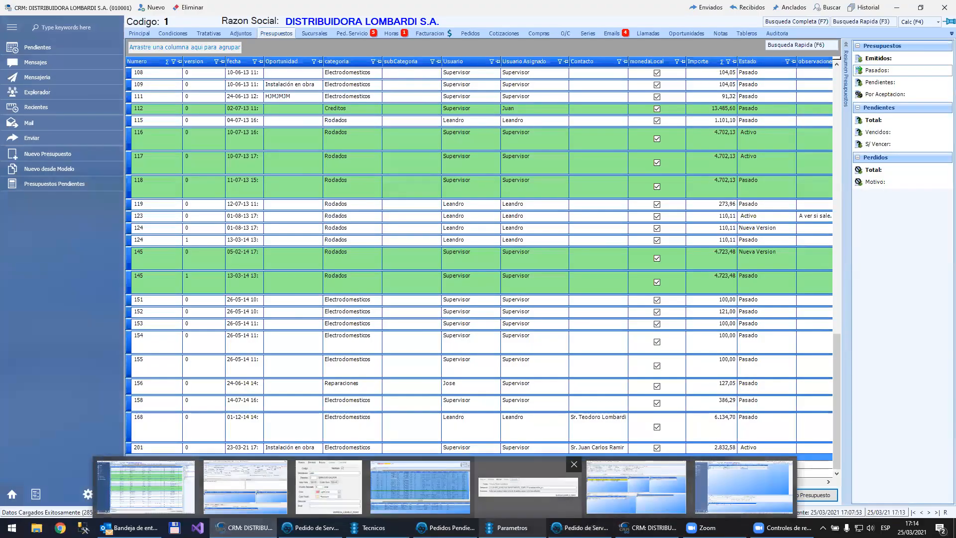
left_click(637, 488)
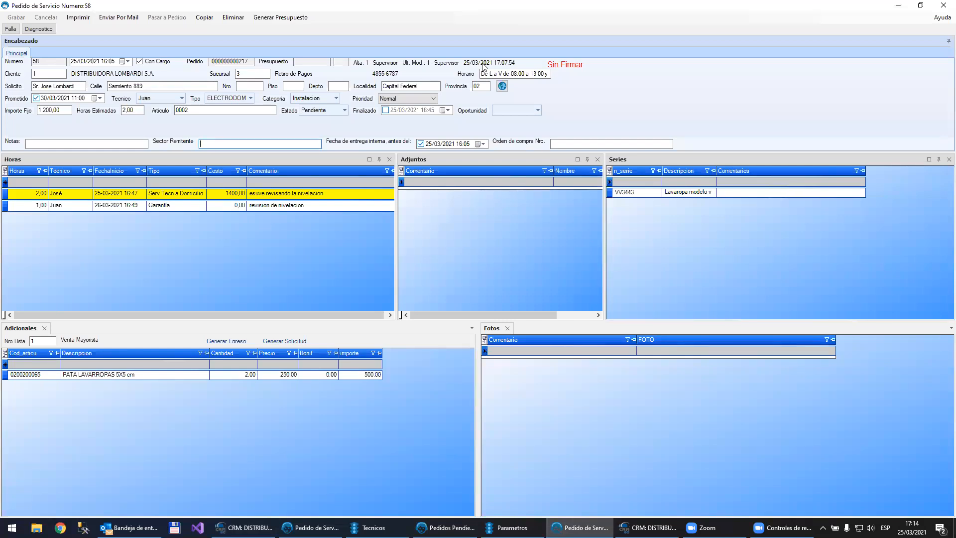
double_click(236, 60)
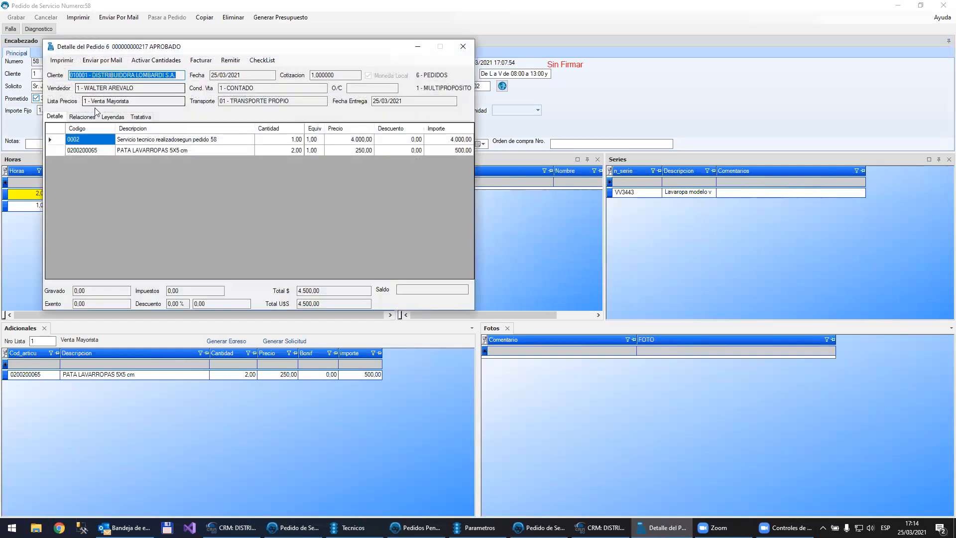
left_click(82, 116)
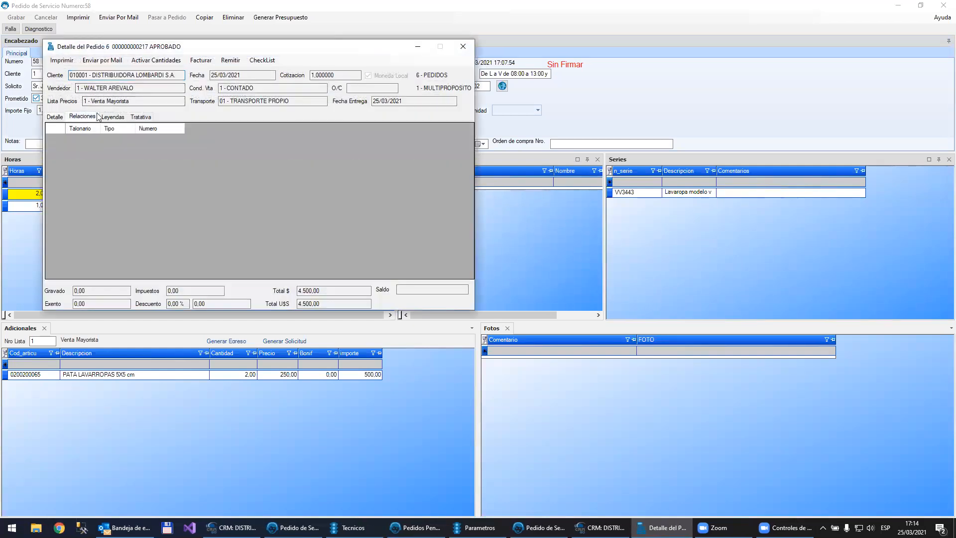
left_click(463, 47)
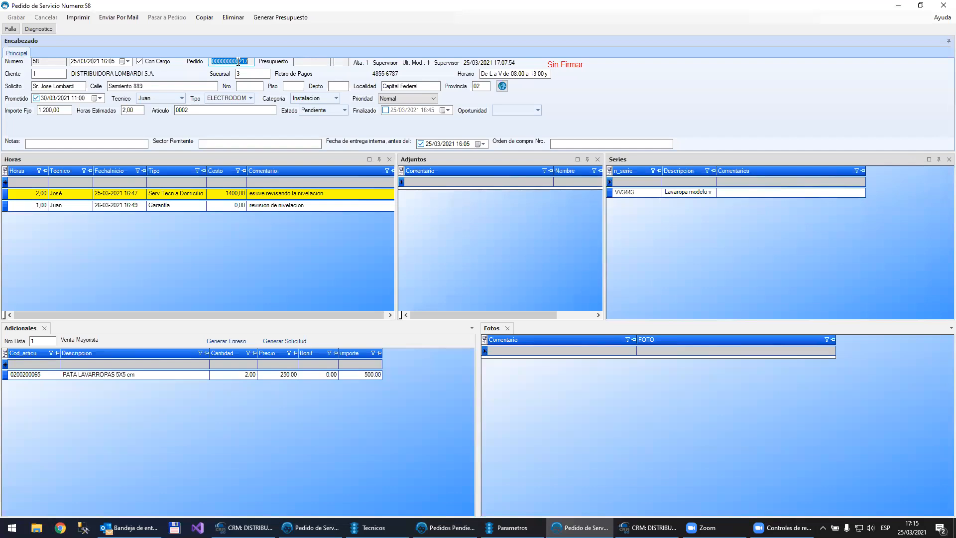
left_click(942, 4)
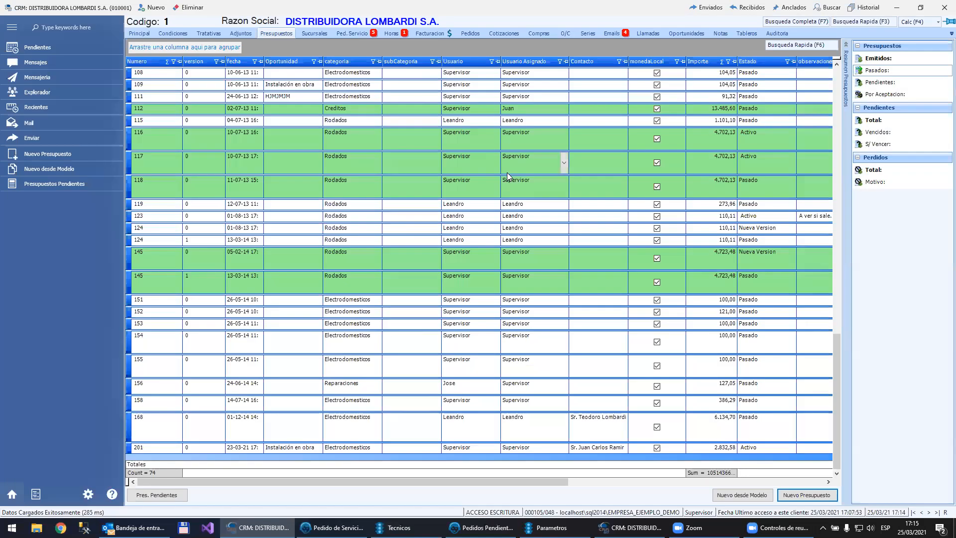
Step: Open the customer's service order 63 and assign it to the opportunity Instalación en obra
left_click(212, 231)
left_click(346, 34)
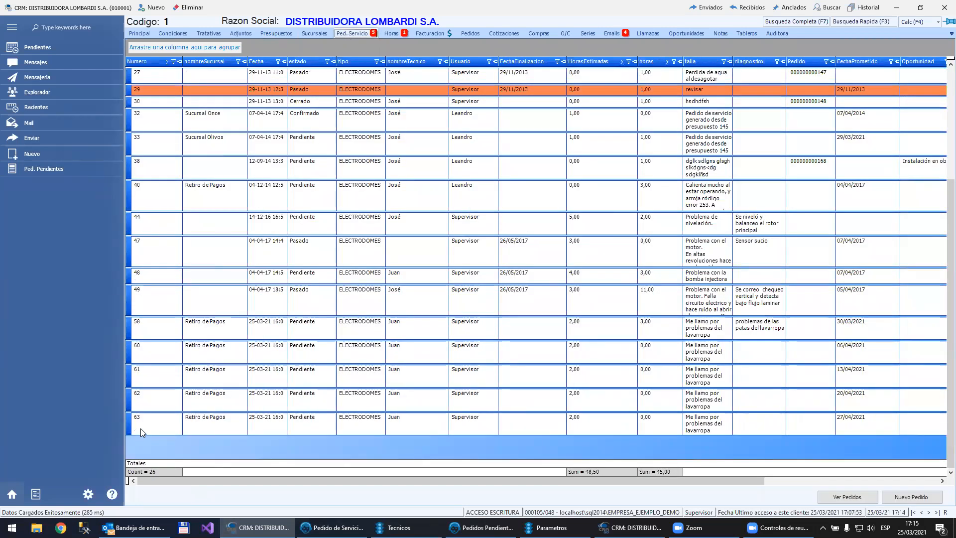
left_click(141, 428)
double_click(141, 428)
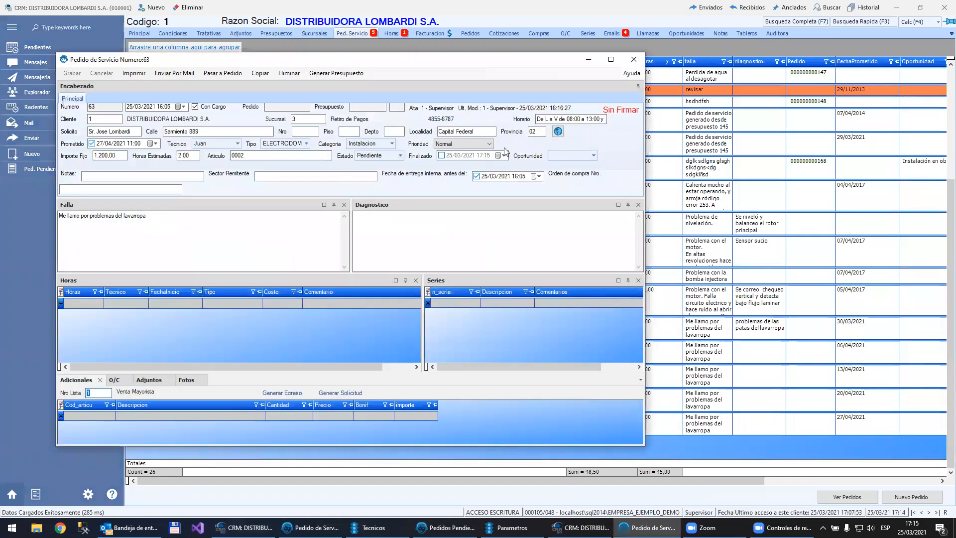
left_click(559, 154)
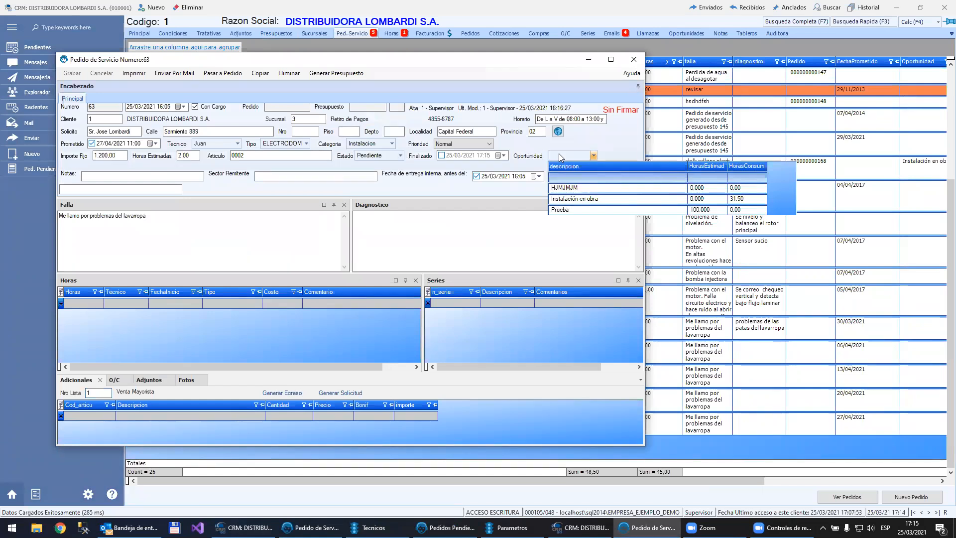
left_click(578, 200)
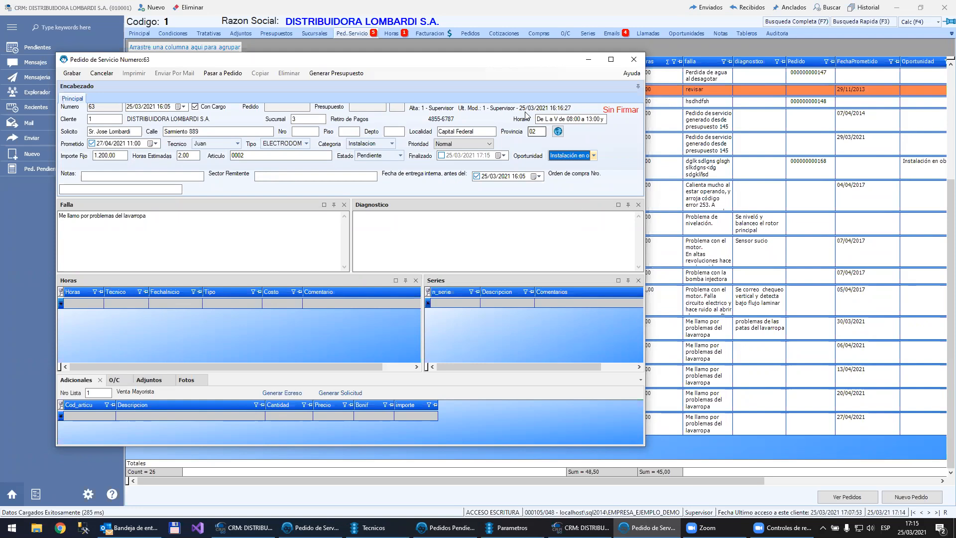
Step: Check the customer's logged hours by opportunity and the estimated and consumed hours in service order 63's opportunity list
left_click(391, 33)
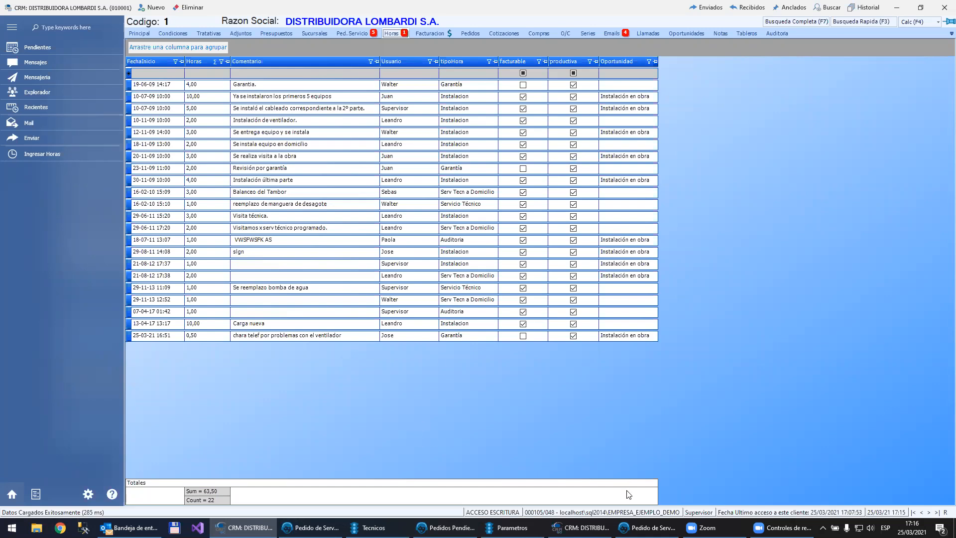
left_click(640, 528)
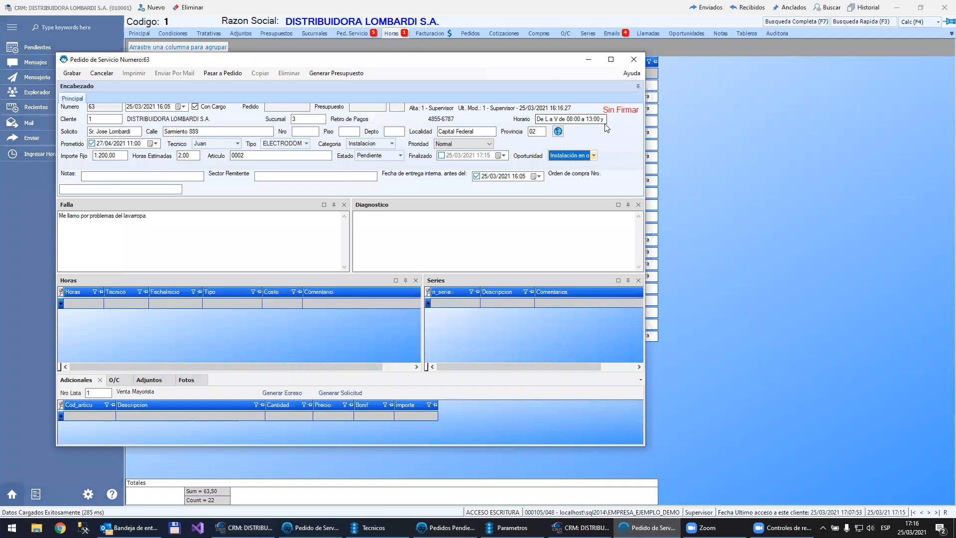
left_click(569, 156)
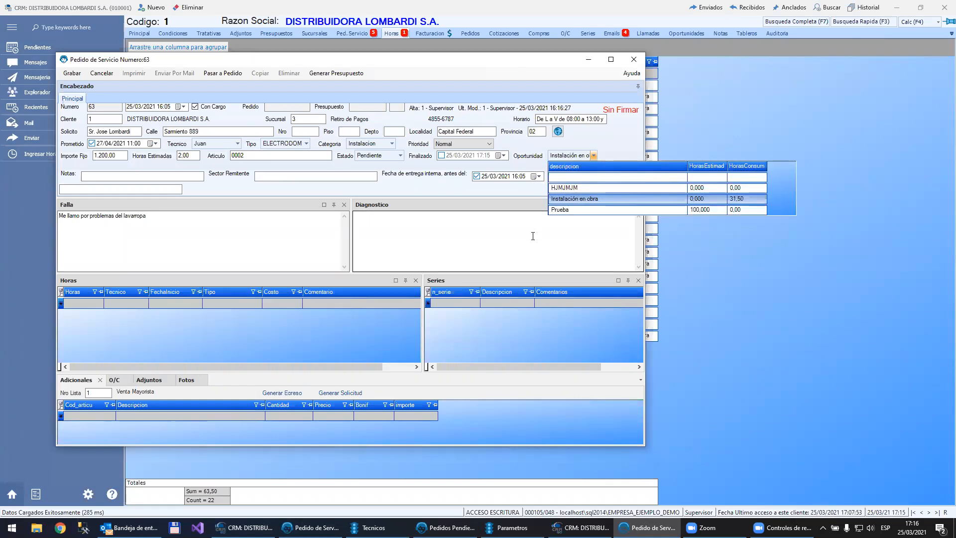
left_click(513, 244)
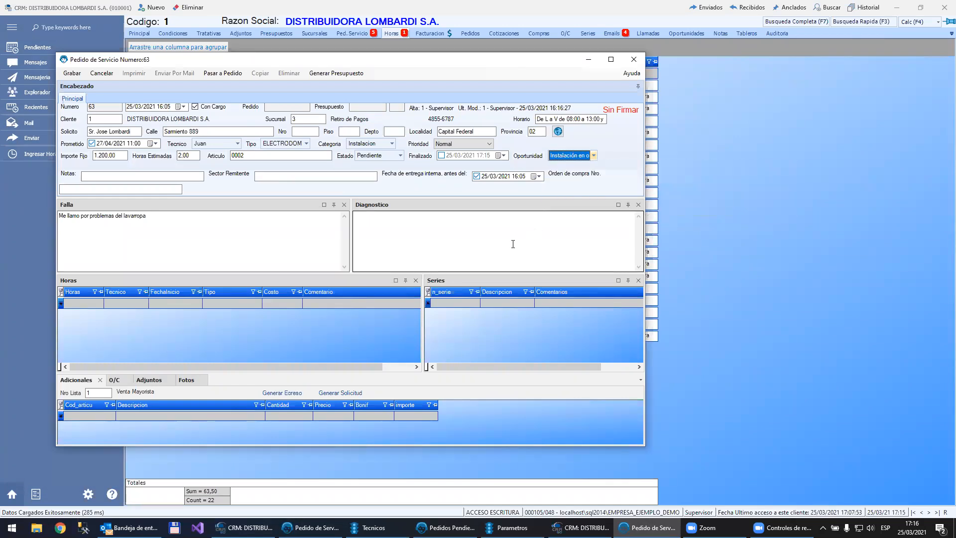
Step: Rename the customer's opportunity Prueba as "Mantenimiento 10hs"
left_click(682, 31)
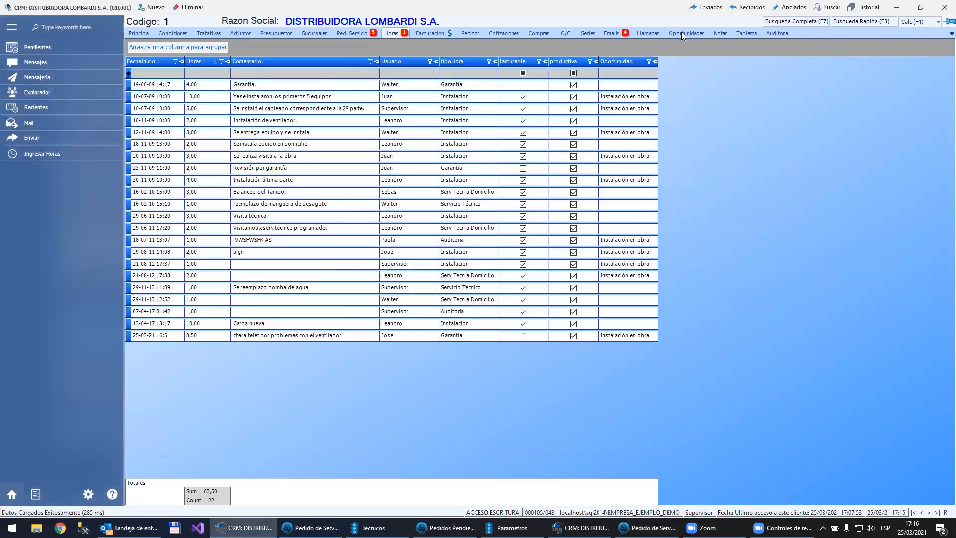
left_click(683, 33)
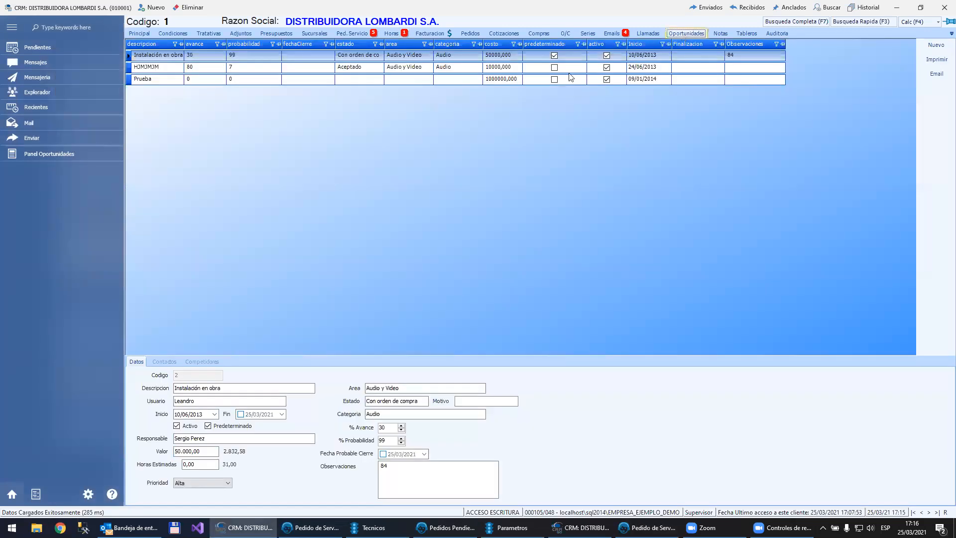
left_click(503, 81)
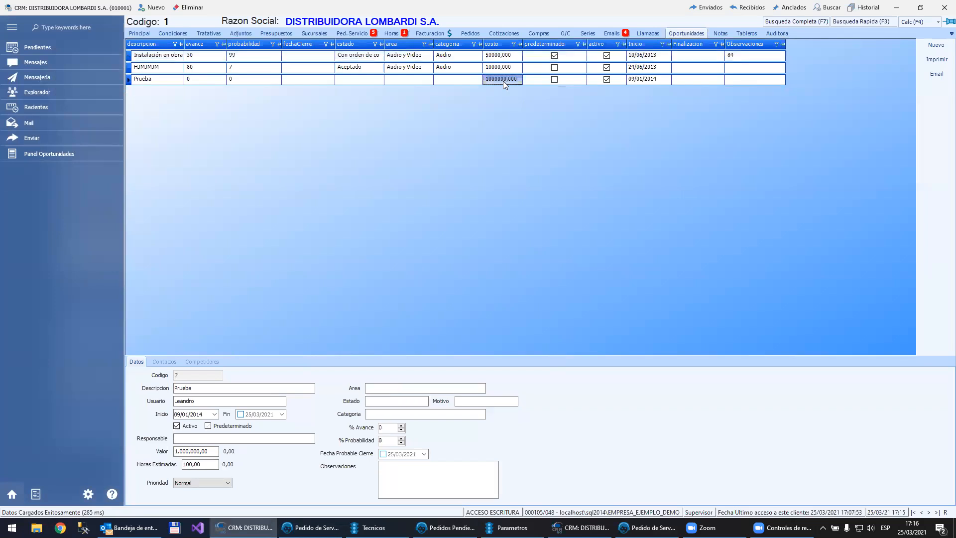
left_click(517, 69)
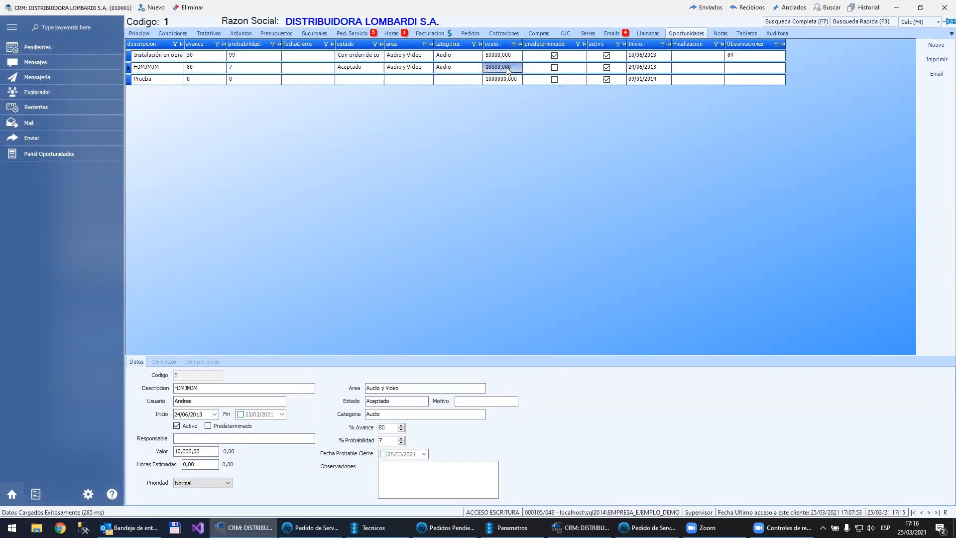
left_click(166, 79)
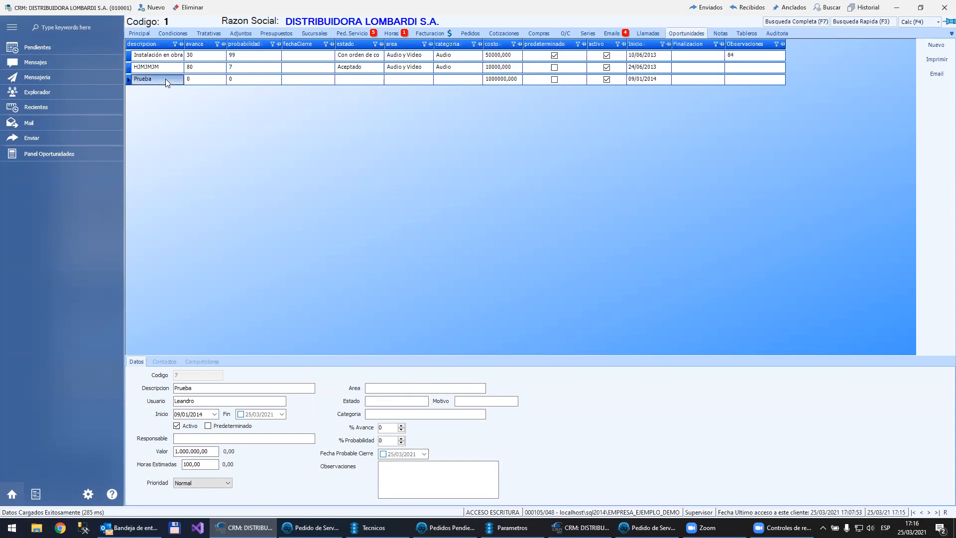
left_click(205, 389)
left_click_drag(205, 391, 91, 394)
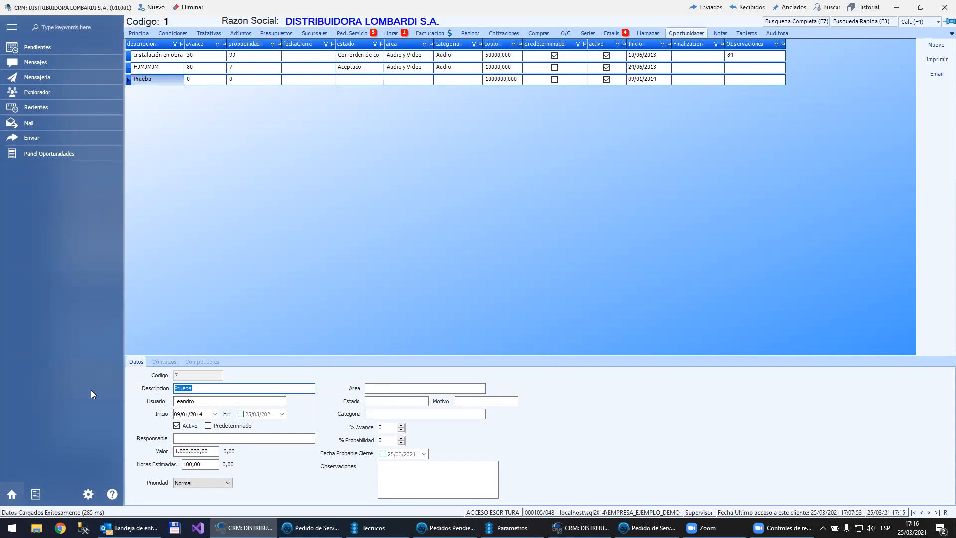
type("Mant")
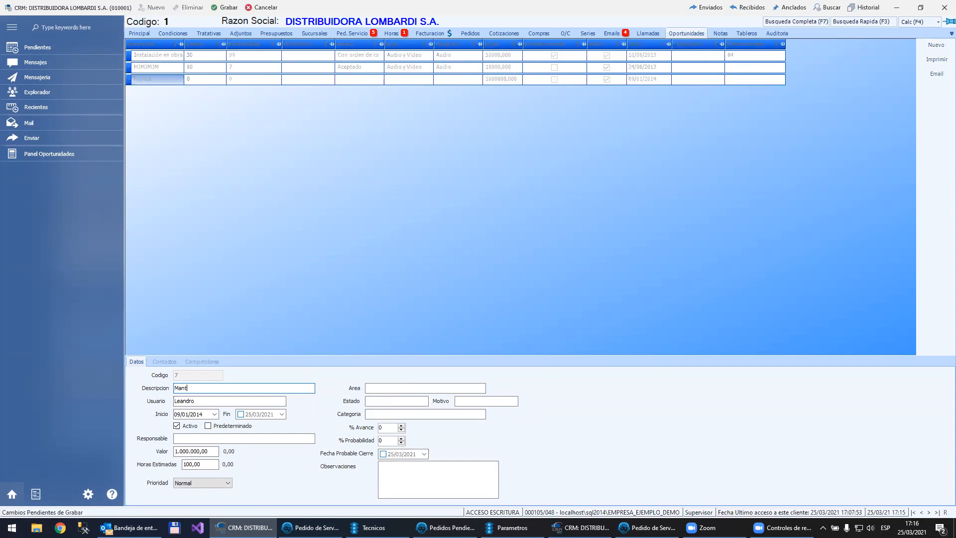
type("enimiento 10hs")
Step: Set the opportunity's estimated hours to 10 and save the change
left_click(199, 464)
type("10")
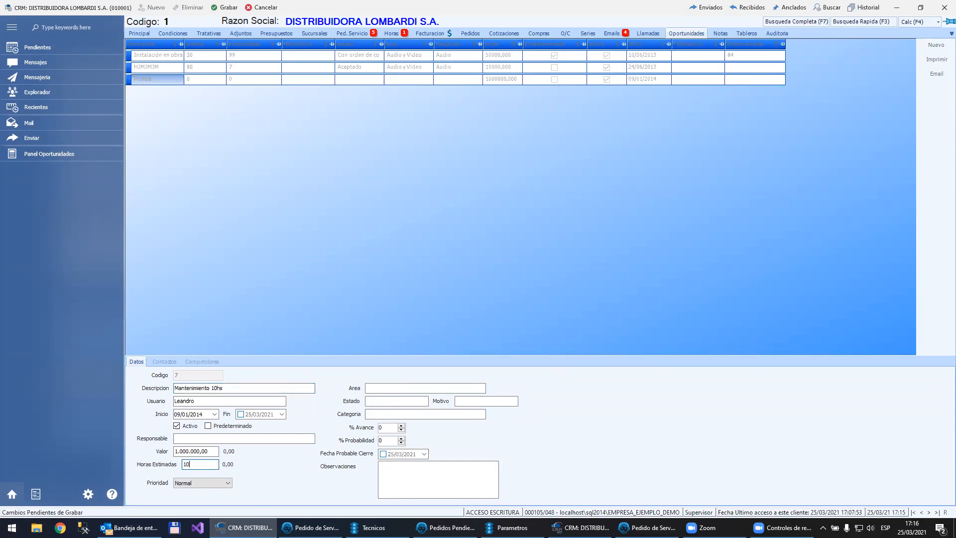
left_click(193, 440)
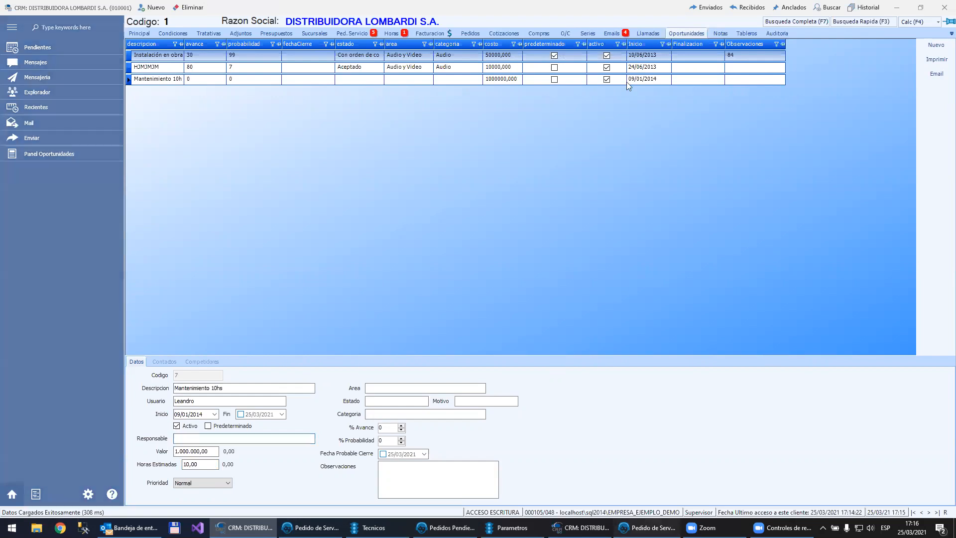
Step: Reload the customer in service order 63, assign the order to the opportunity Mantenimiento 10hs, and save it
left_click(646, 527)
left_click(104, 118)
key("Return")
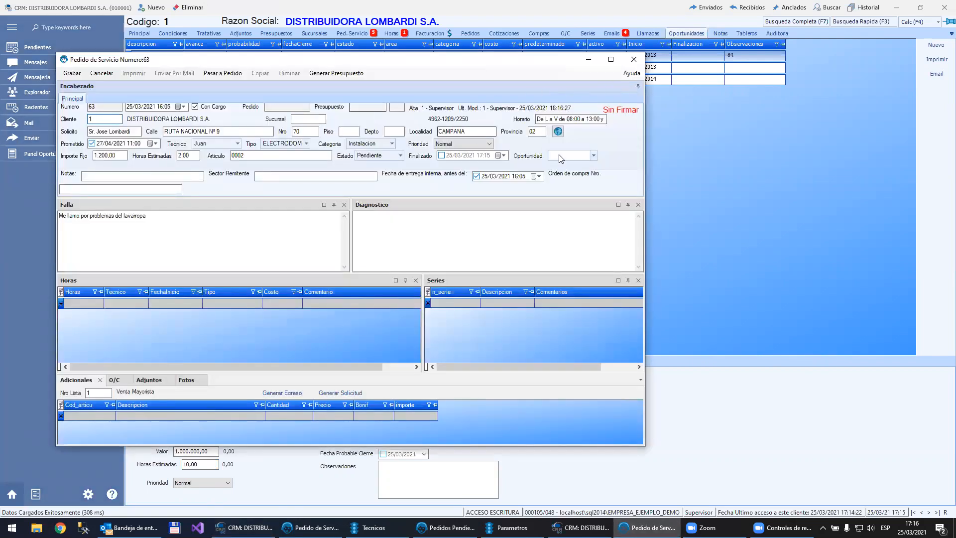
left_click(593, 156)
left_click(579, 211)
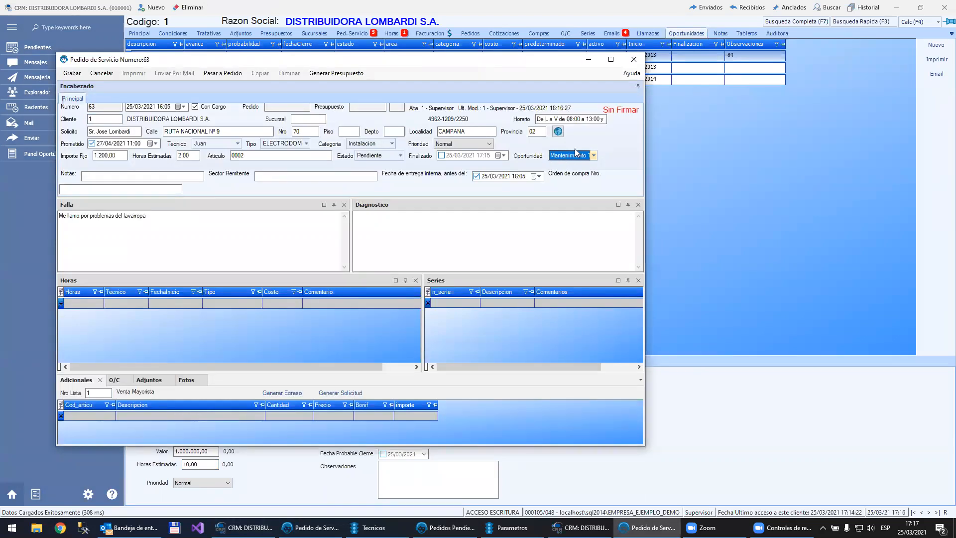
left_click(69, 73)
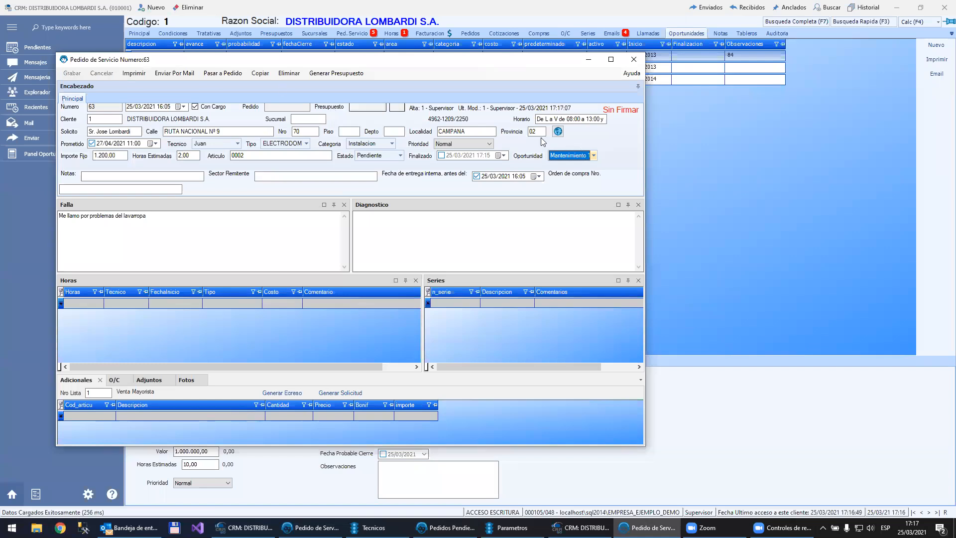
Step: Log 6 hours in service order 63 with the comment "dsf sdf"
mouse_move(568, 157)
left_click(94, 304)
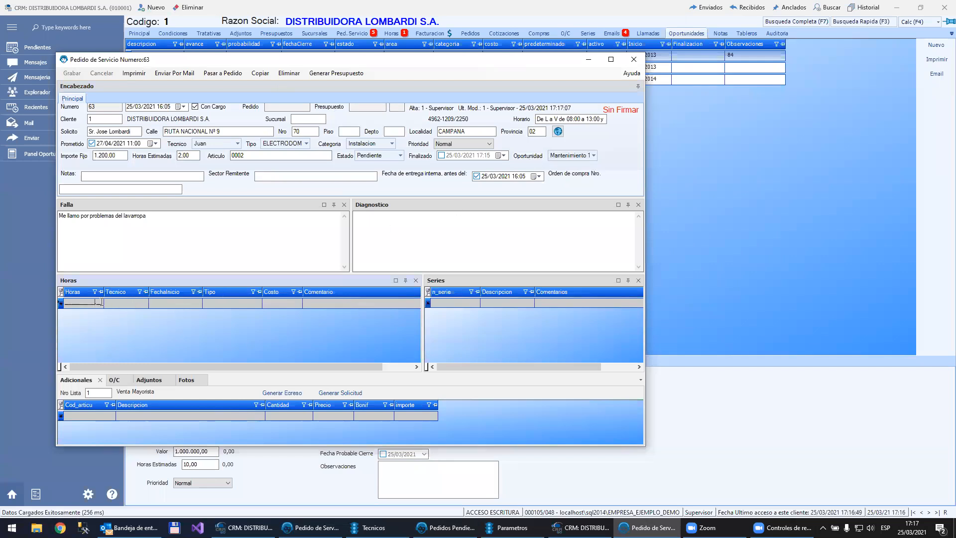
type("5")
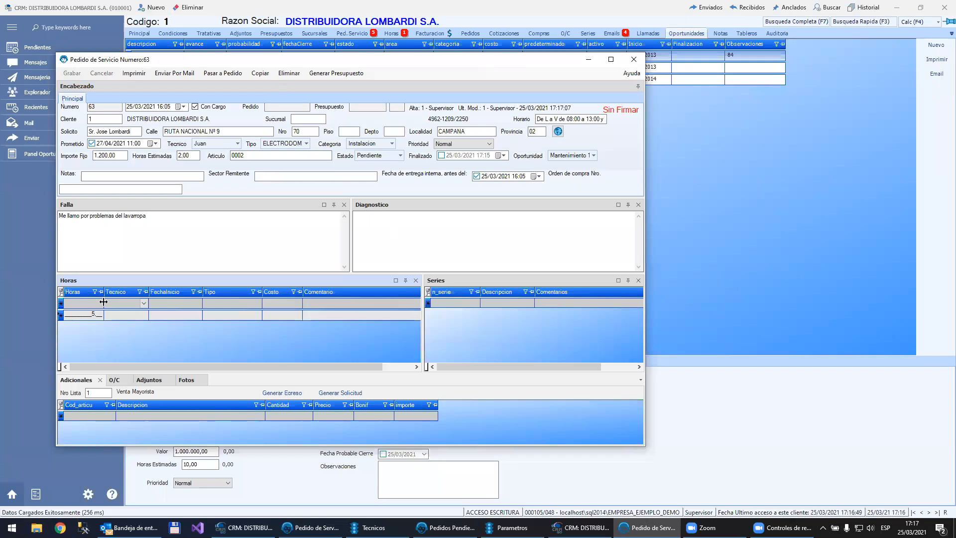
key("Tab")
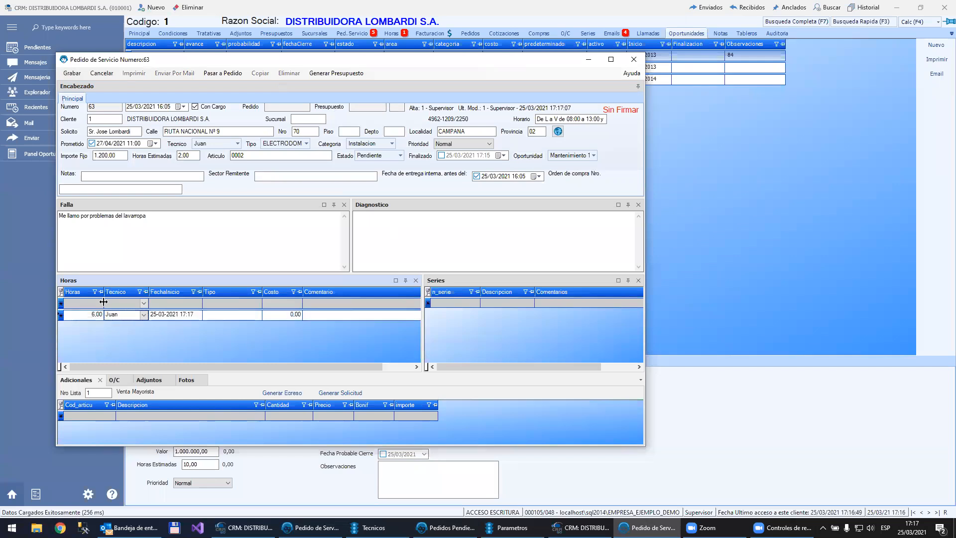
left_click(221, 314)
left_click(240, 337)
left_click(334, 317)
type("dsf sdf")
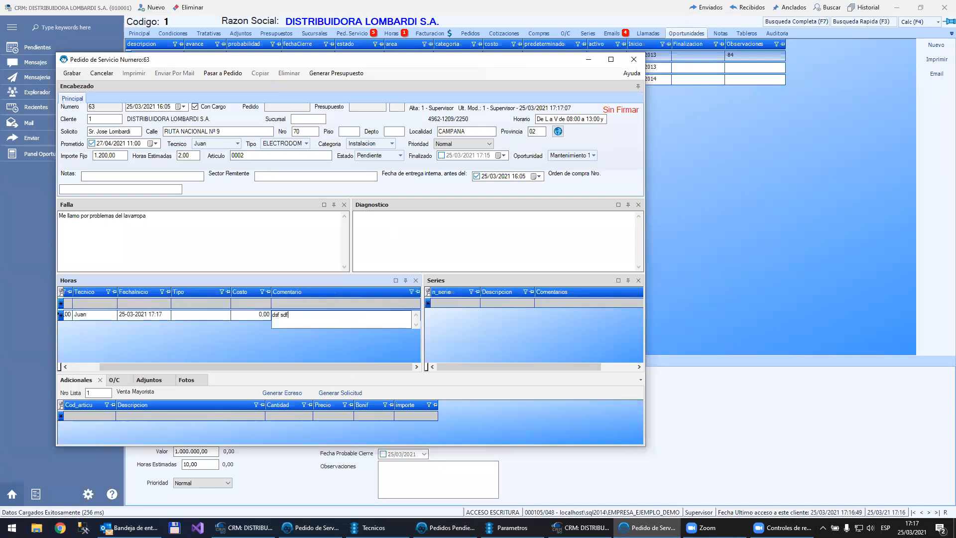
Step: Set the logged hours' type to Serv Tecn a Domicilio and save service order 63
left_click(72, 74)
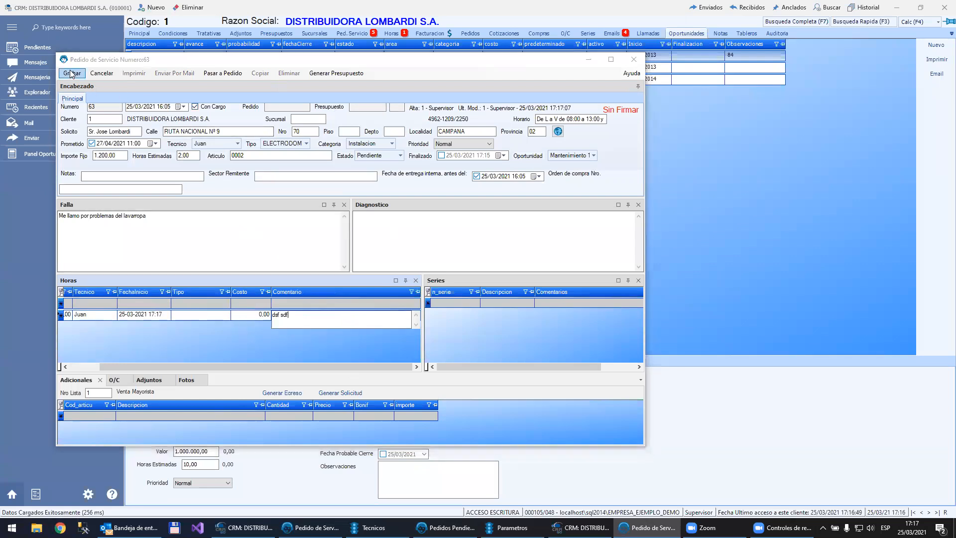
key("Return")
left_click(218, 315)
left_click(217, 314)
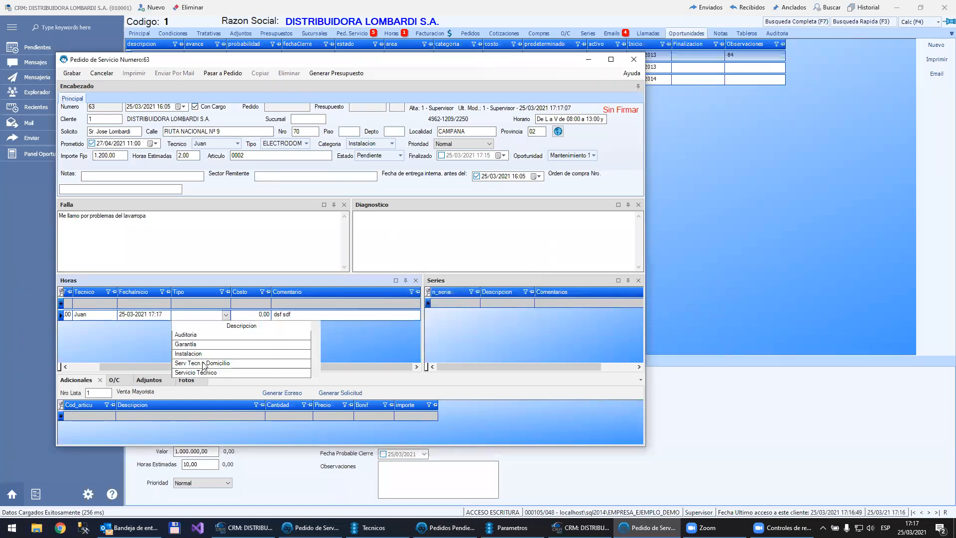
left_click(203, 363)
left_click(72, 73)
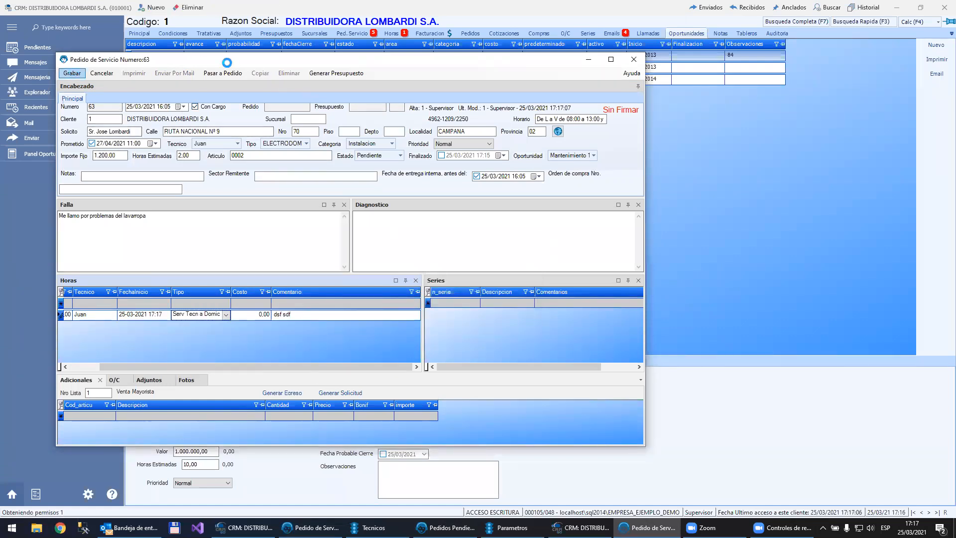
Step: Mark service order 63 as finalized, save it, and close the record
left_click(440, 156)
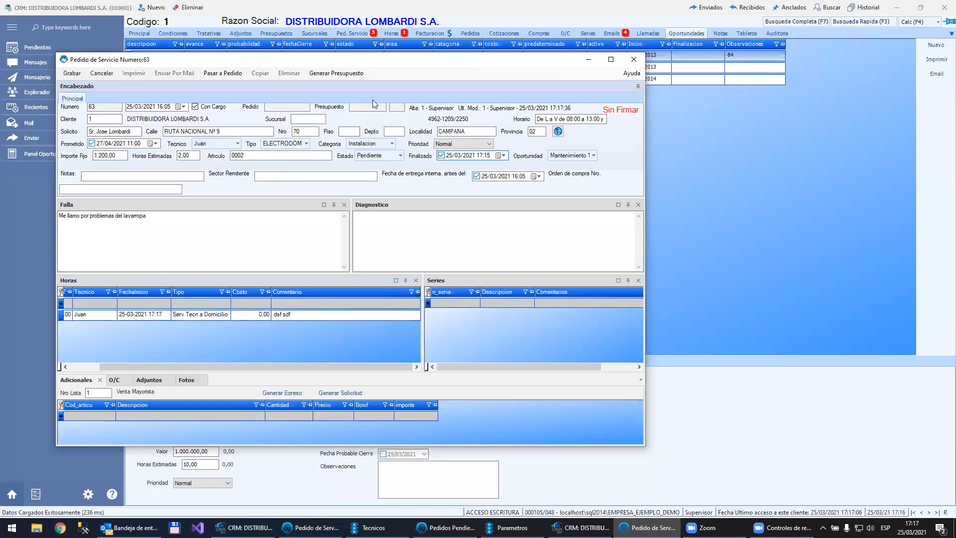
left_click(72, 73)
key("Return")
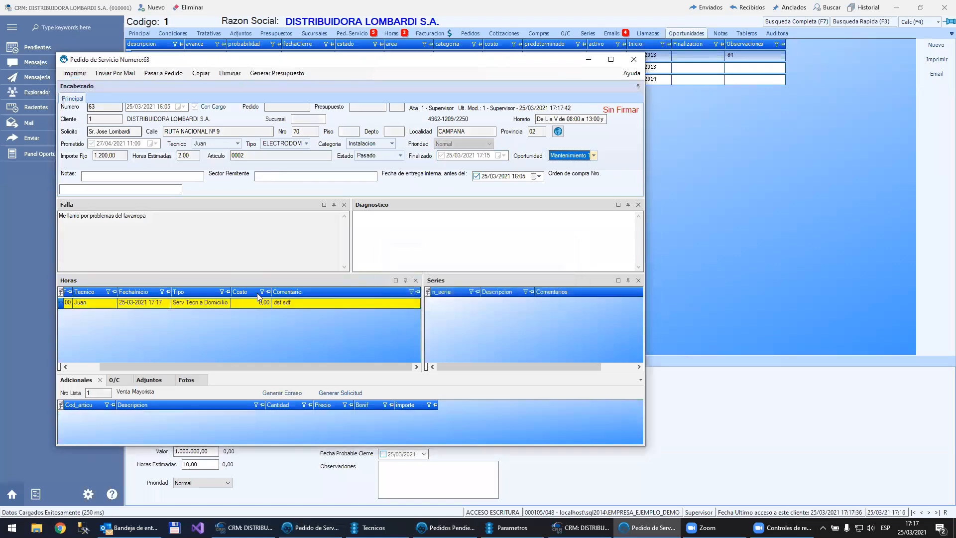
left_click(638, 65)
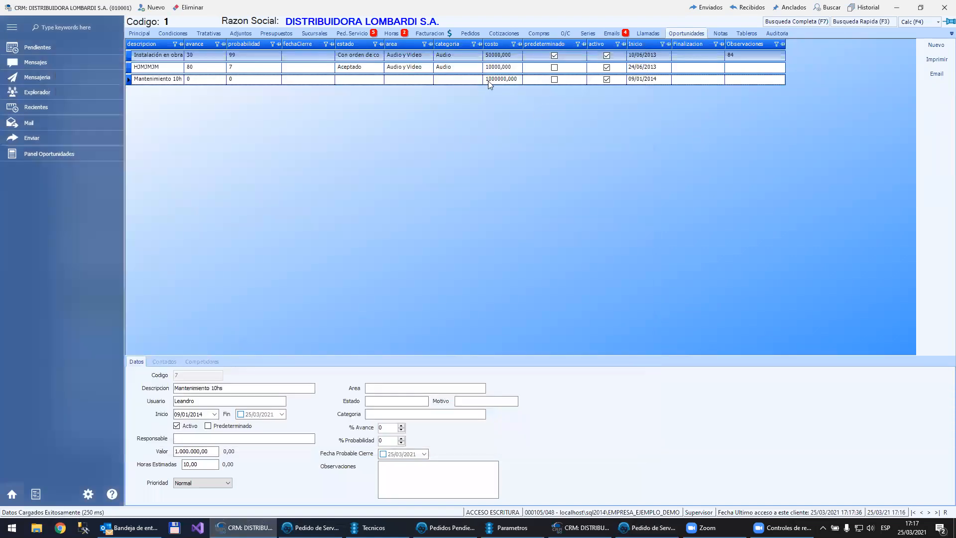
Step: Check the consumed hours against the estimated hours of the opportunity Mantenimiento 10hs
left_click(492, 82)
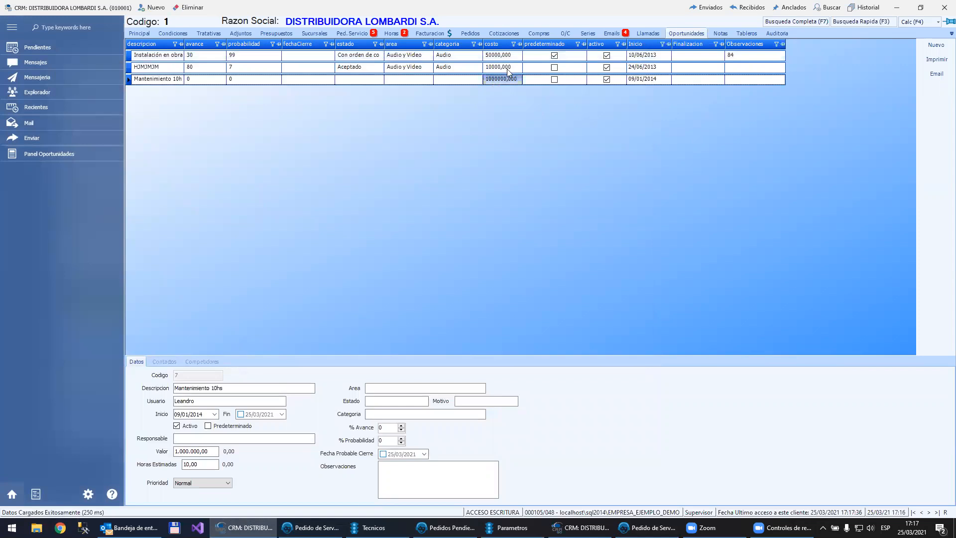
left_click(507, 69)
left_click(504, 81)
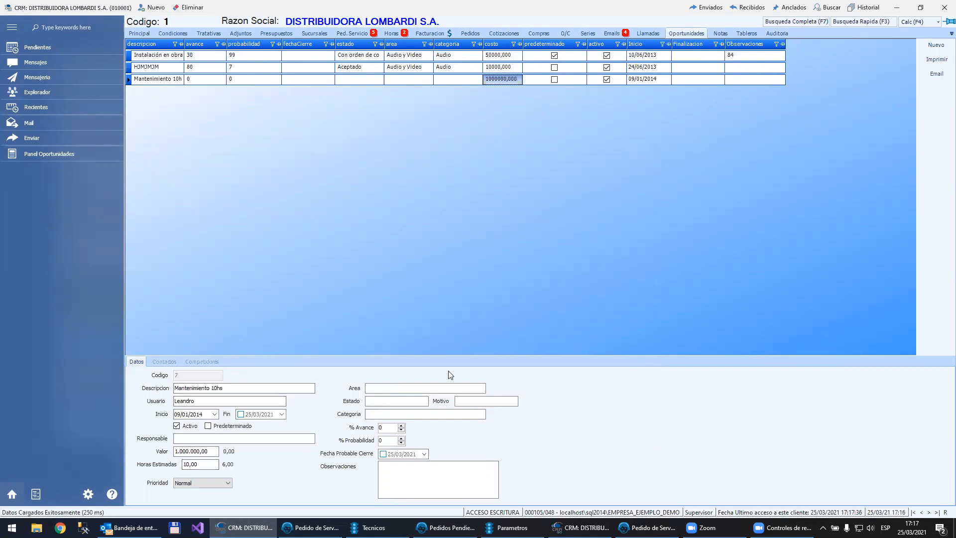
mouse_move(646, 528)
Step: Start a new service order for the customer, keeping Instalación en obra as its opportunity
left_click(581, 528)
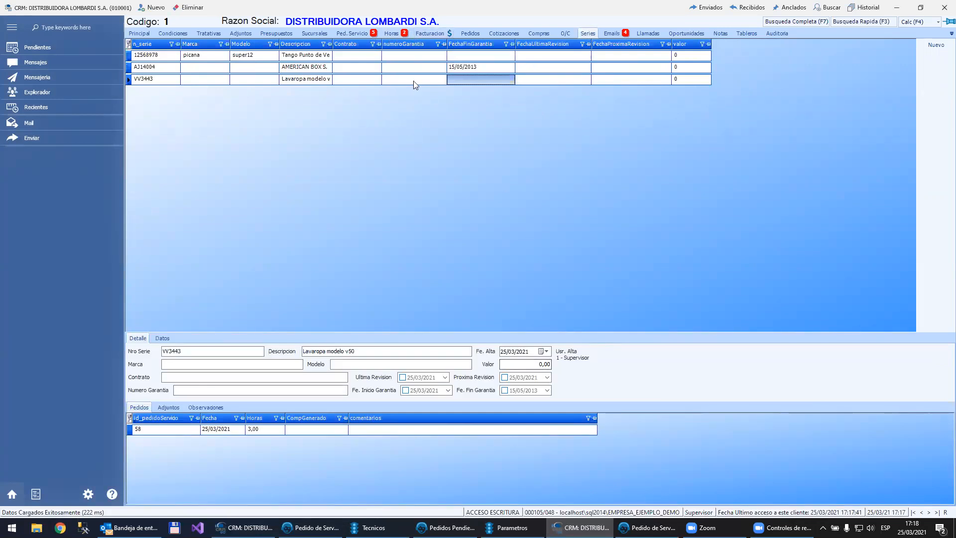
left_click(353, 31)
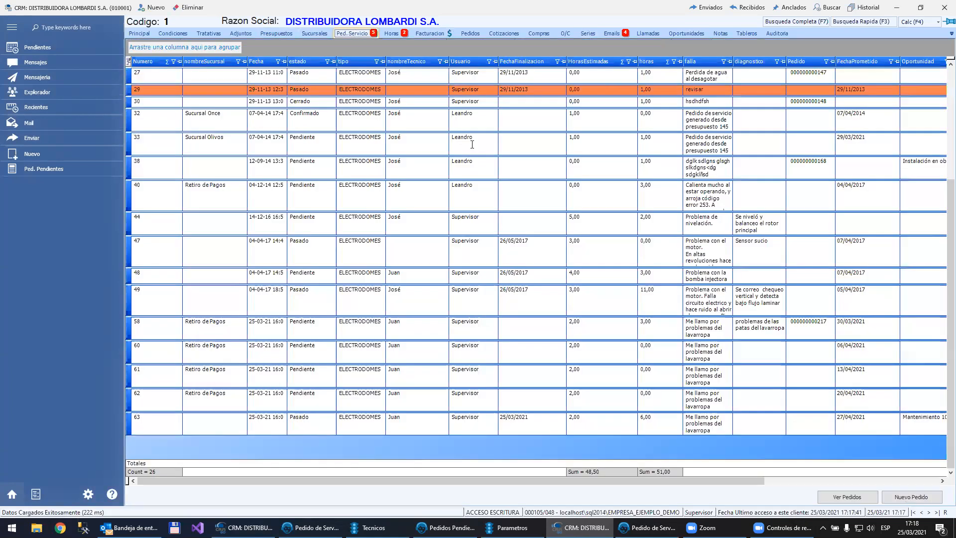
left_click(906, 500)
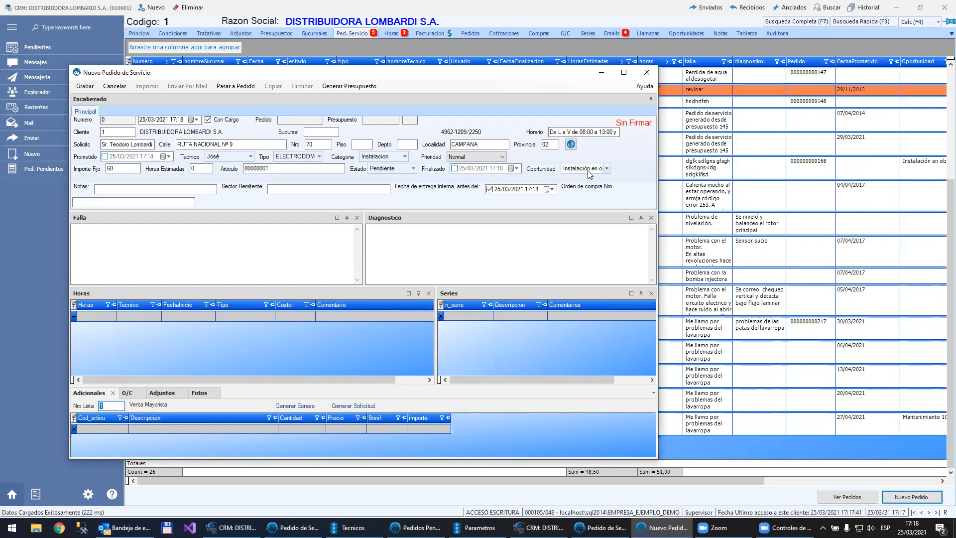
left_click(588, 172)
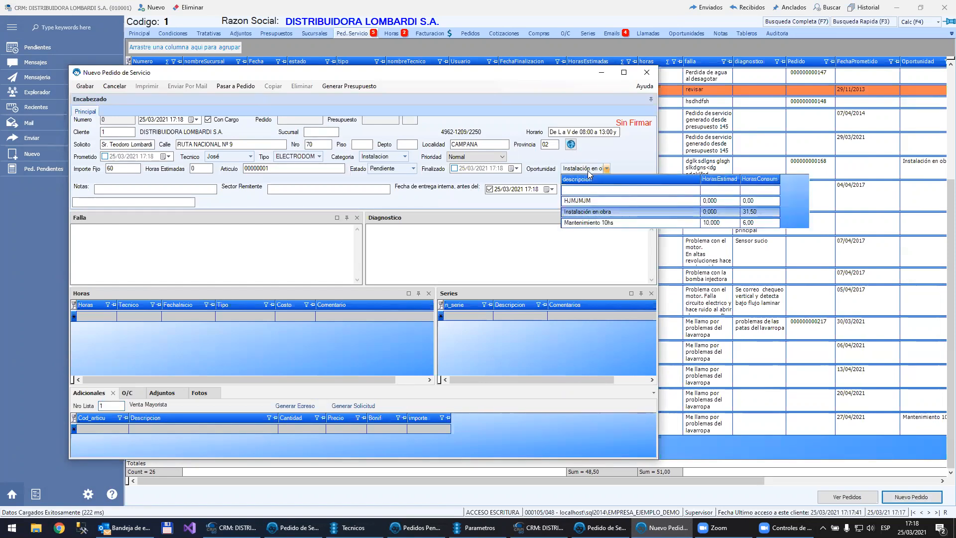
left_click(587, 170)
Step: Set the new service order's estimated hours to 5, save it despite exceeding the project's total hours, and close it
left_click(201, 168)
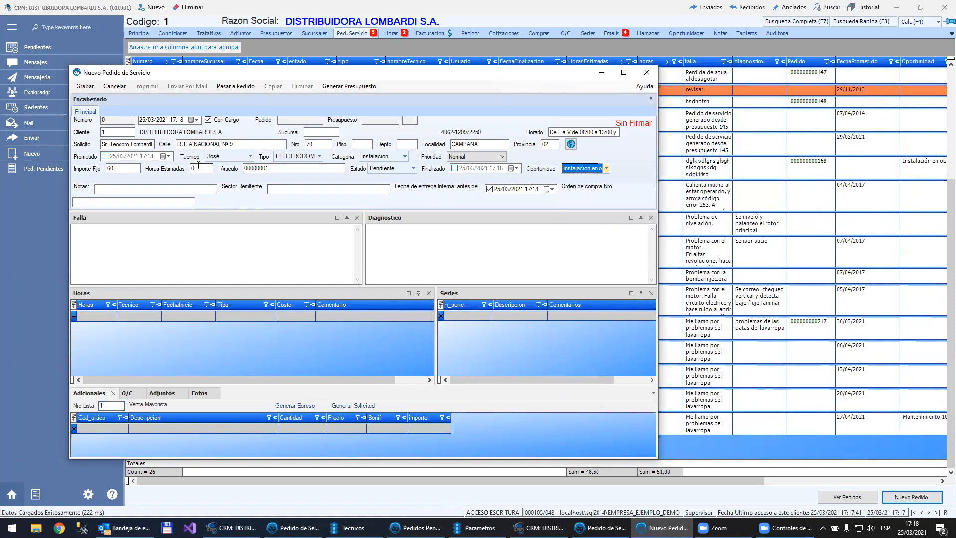
type("5")
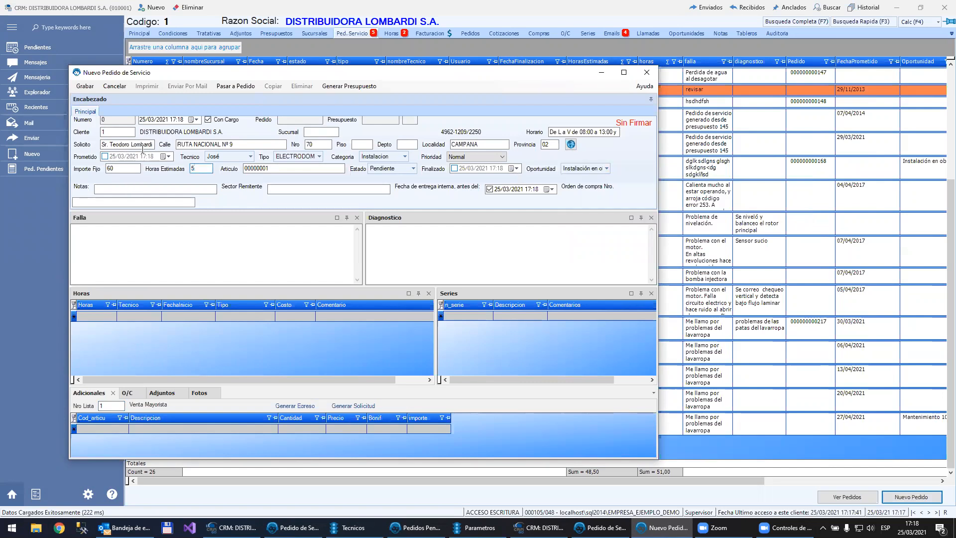
left_click(86, 88)
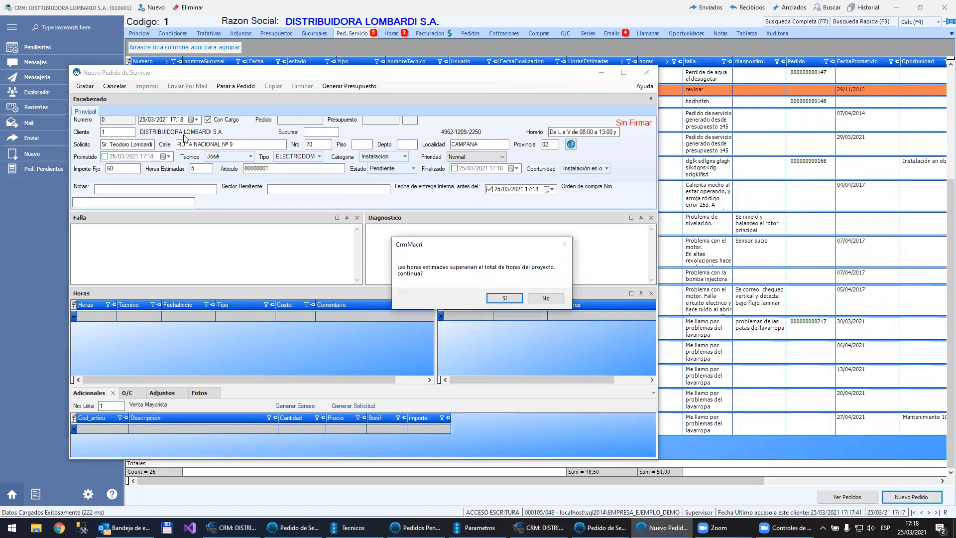
left_click(504, 297)
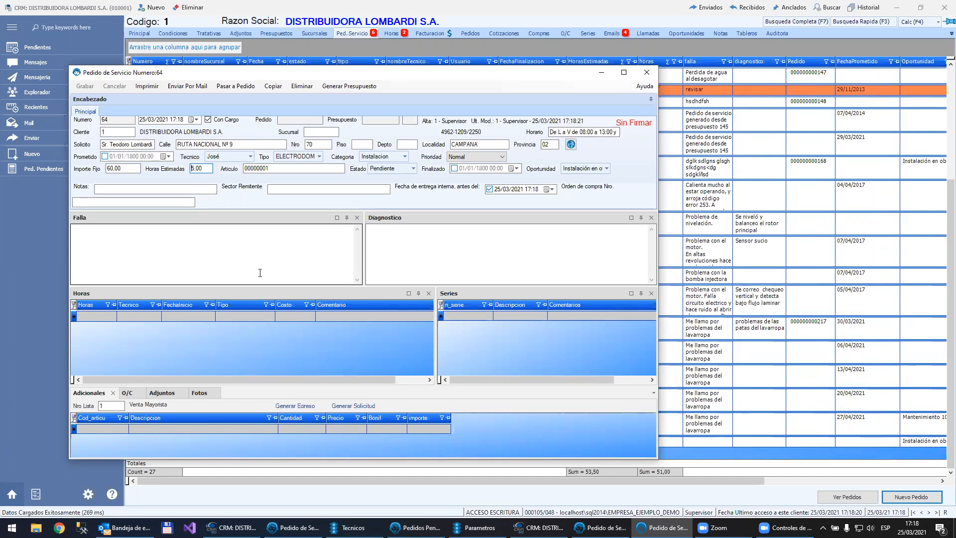
mouse_move(589, 171)
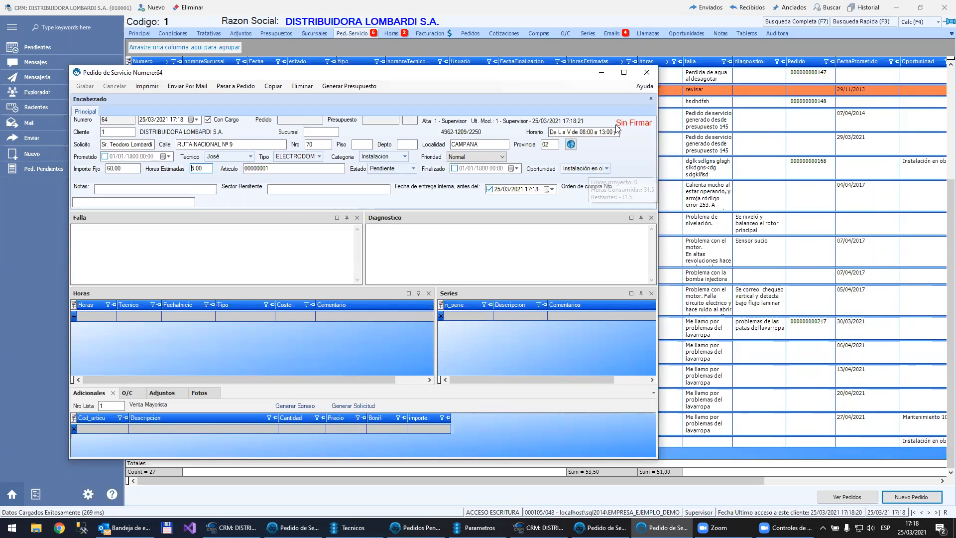
left_click(653, 71)
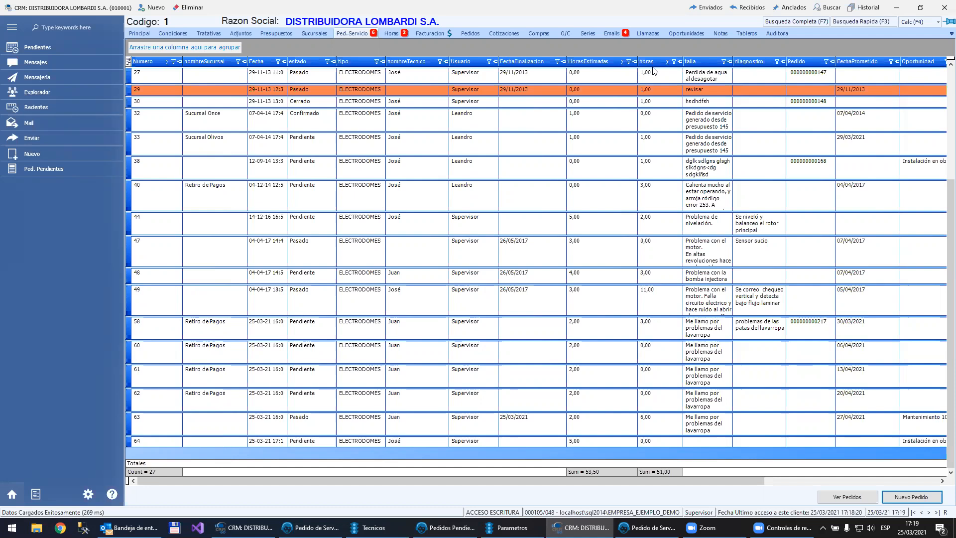
left_click(647, 528)
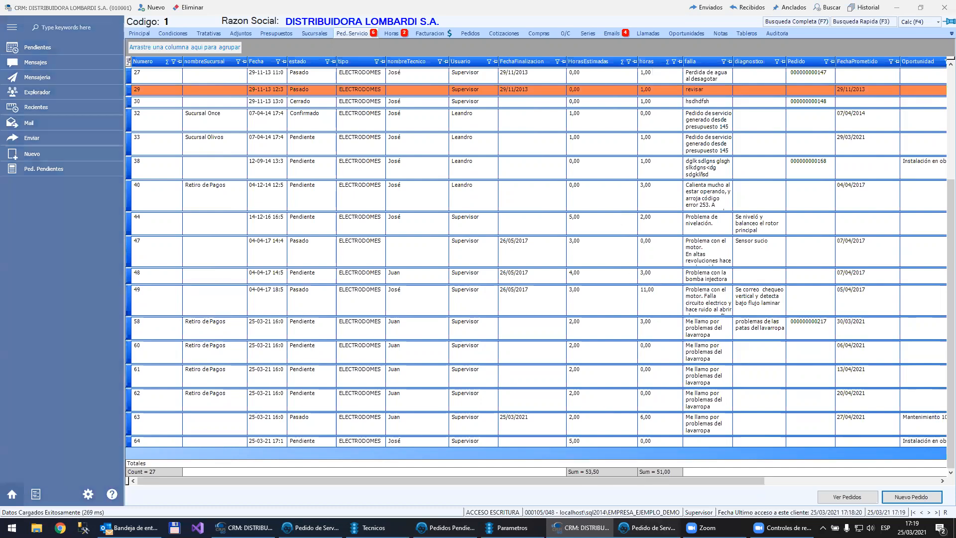
Step: Close the leftover service order window and the Parametros window
left_click(634, 60)
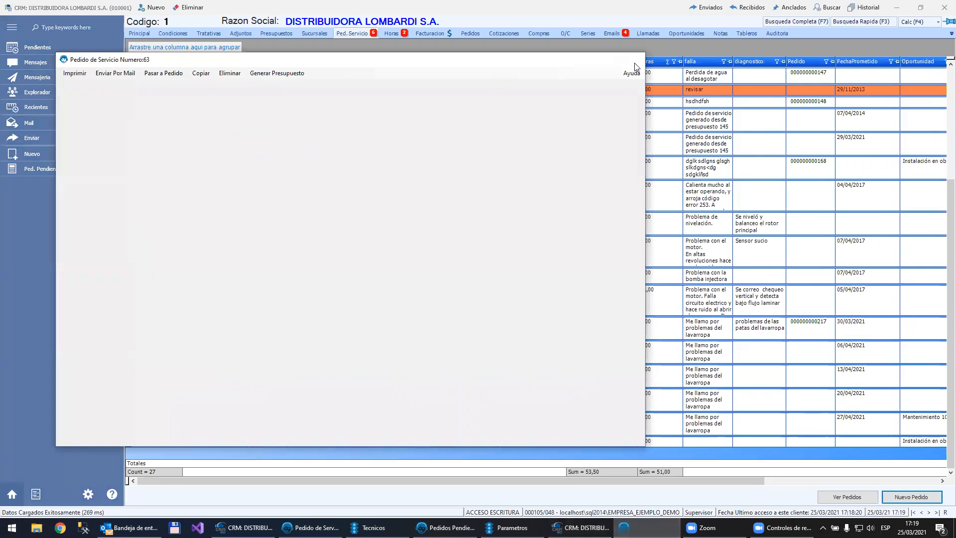
left_click(554, 527)
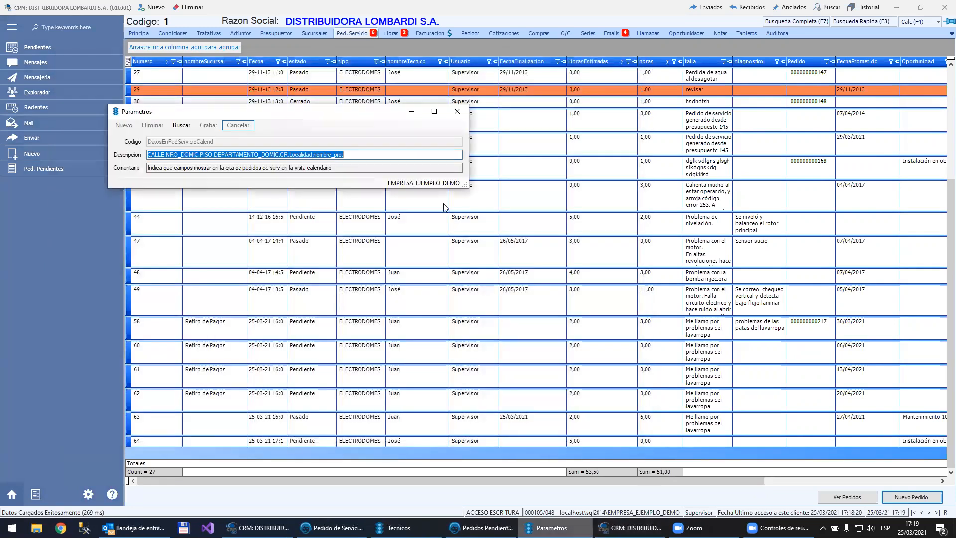
left_click(457, 118)
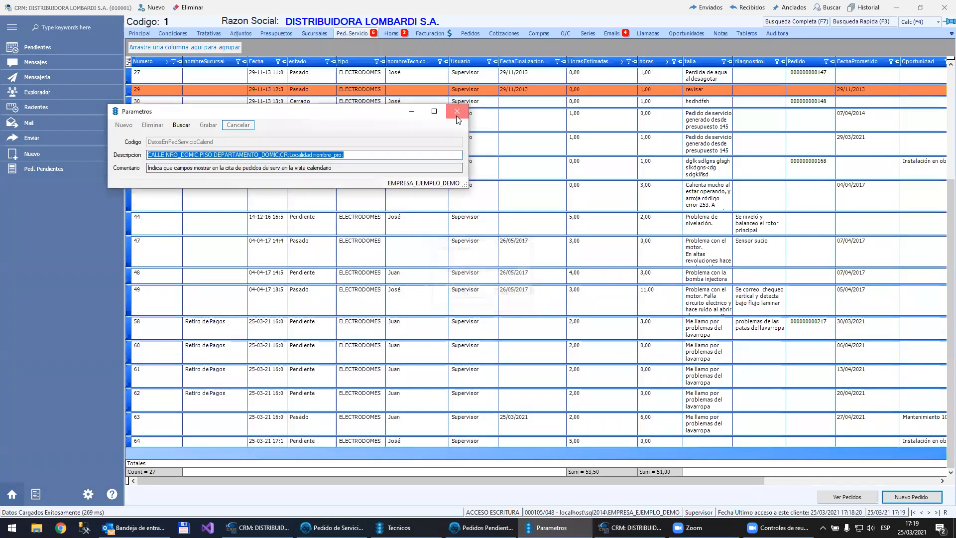
key("Return")
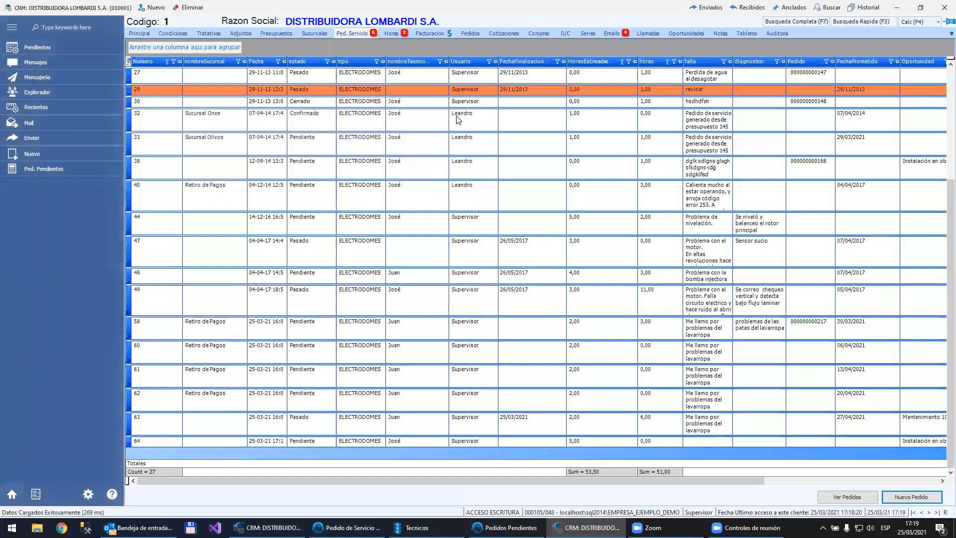
Step: Switch to a Chrome window, load localhost/crmgo and maximize it
left_click(89, 494)
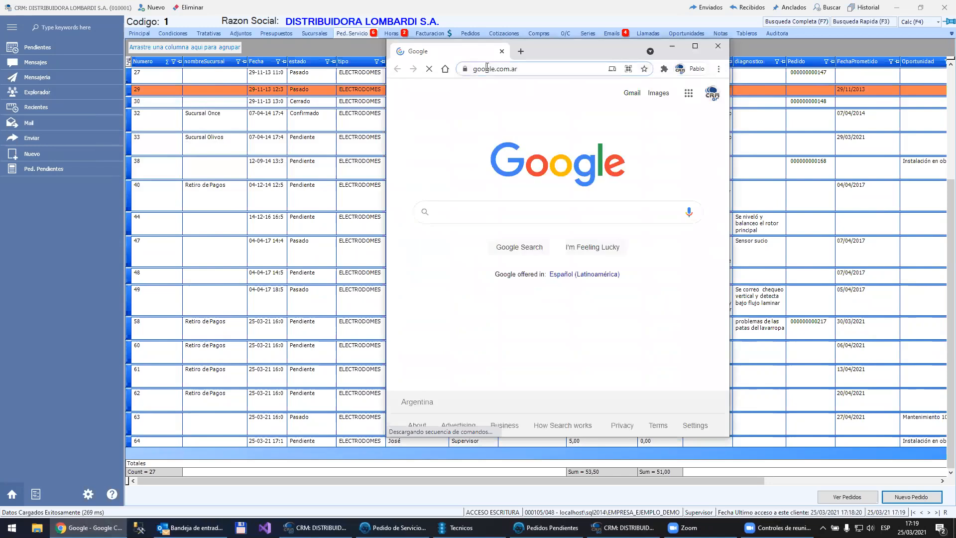
left_click(487, 69)
type("localhost")
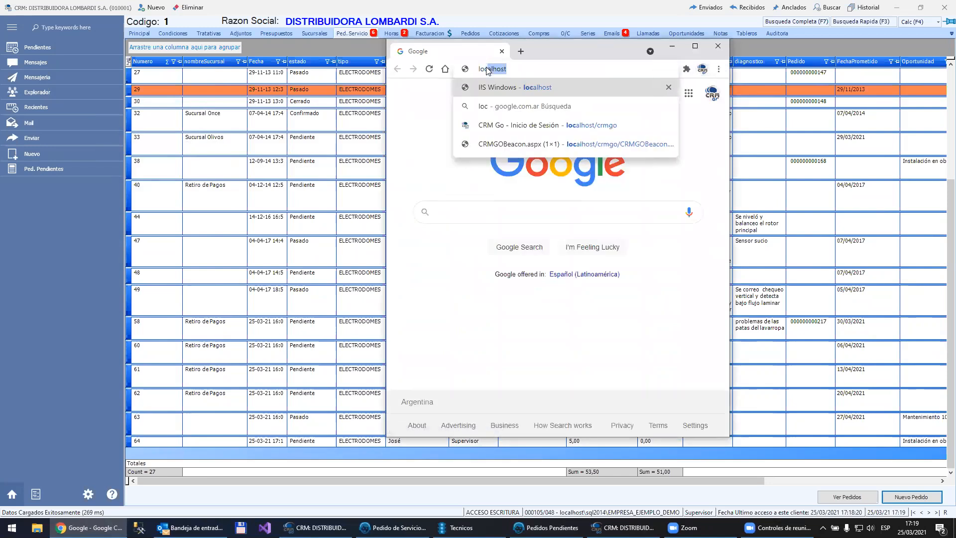
key("Down")
key("Down")
key("Return")
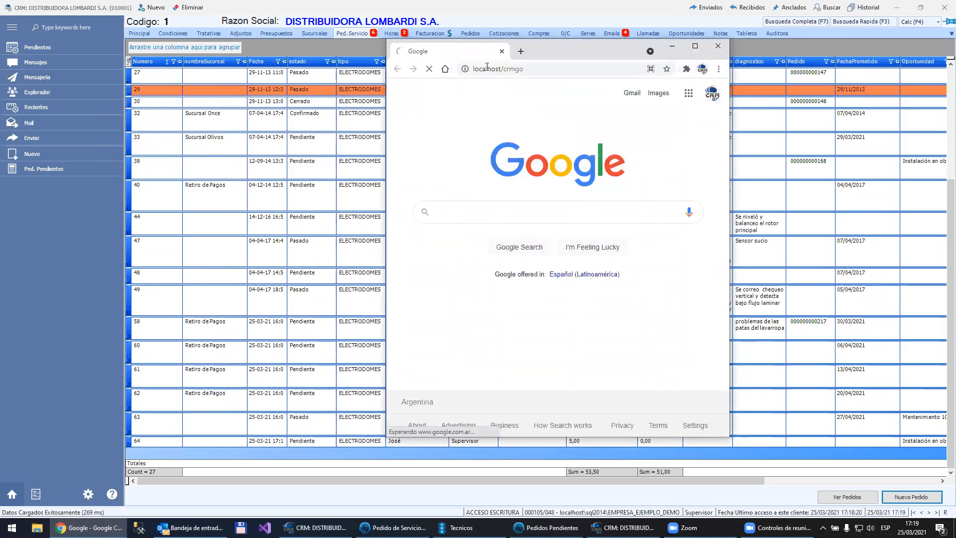
double_click(580, 51)
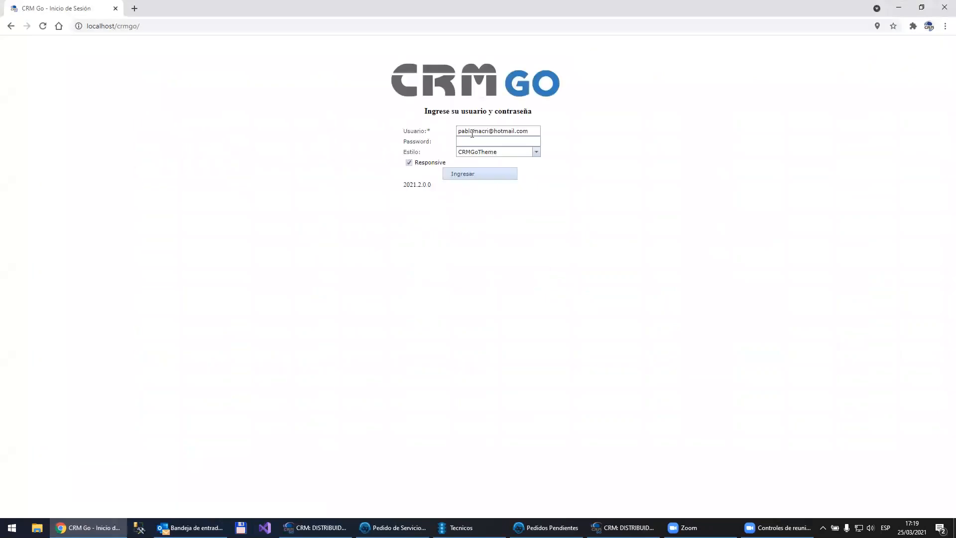
Step: Replace the remembered login with the supervisor user and sign in to CRM Go
key("ctrl+a")
type("s")
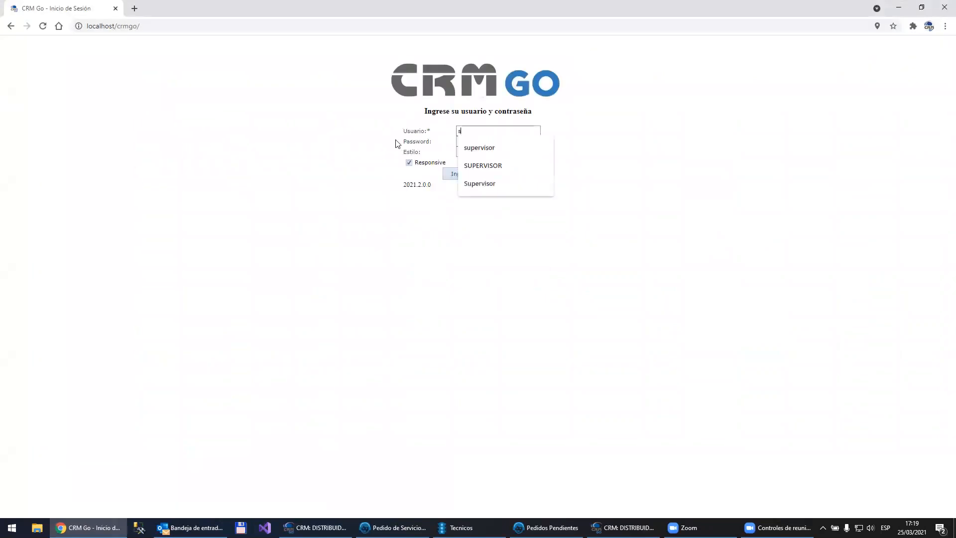
type("uperviosrsor")
key("Return")
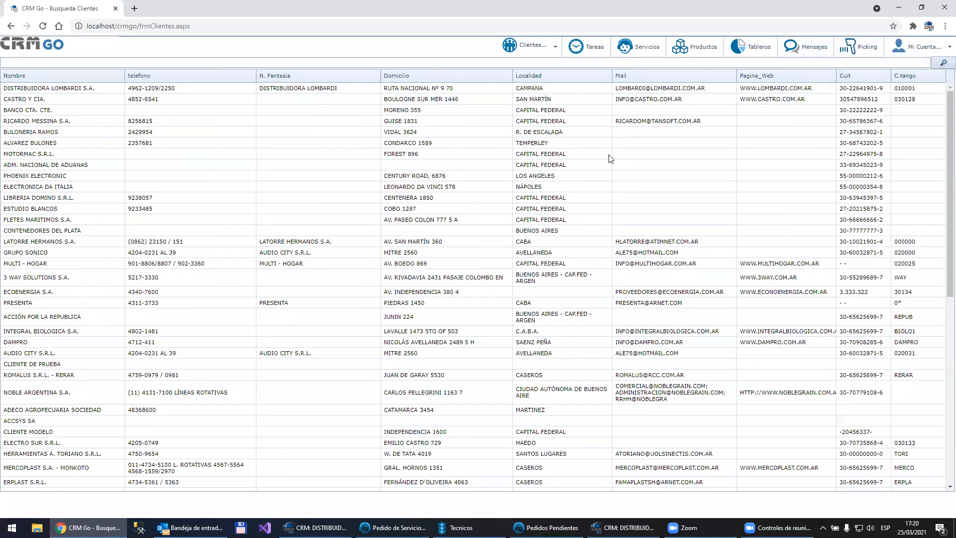
Step: Show the pending service orders as a calendar and review the technician, status and date filters
left_click(645, 55)
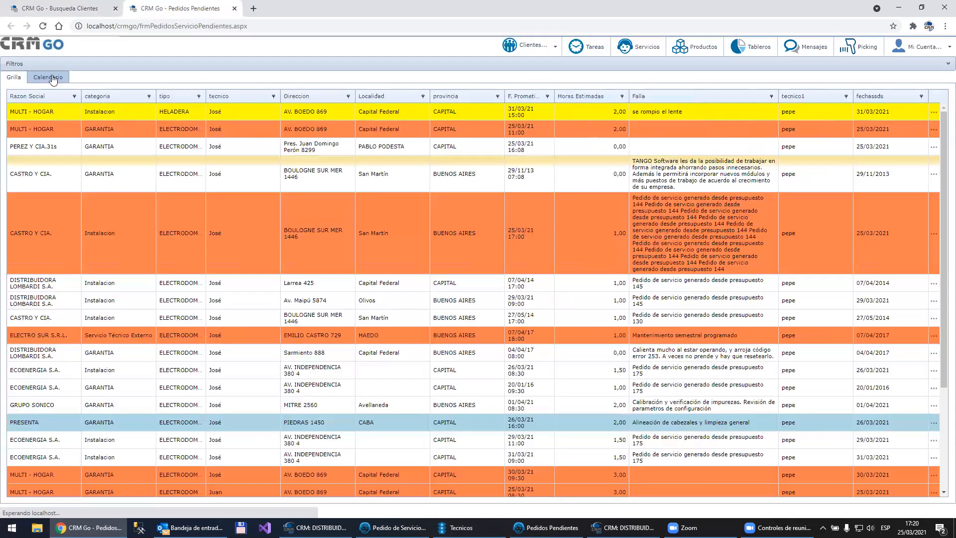
left_click(48, 77)
left_click(95, 62)
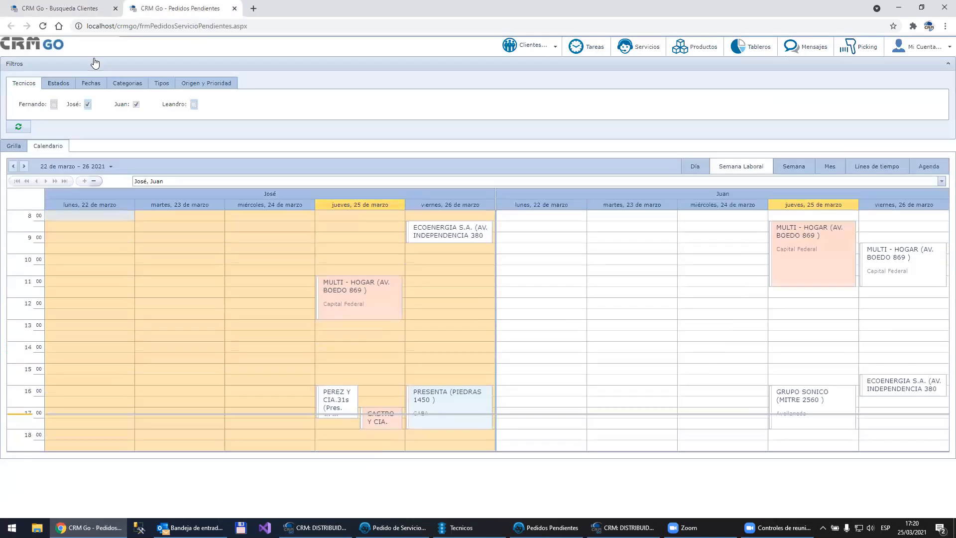
left_click(59, 84)
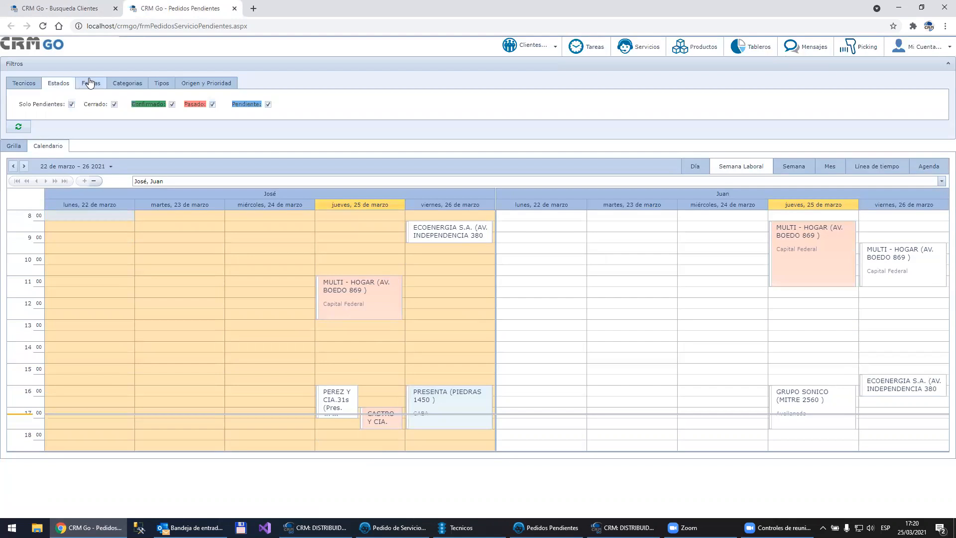
left_click(90, 83)
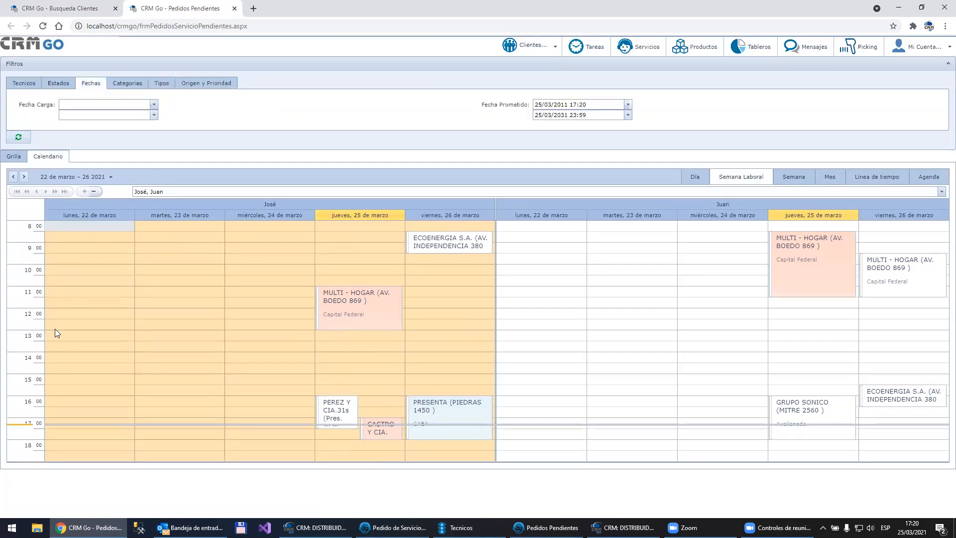
left_click(13, 158)
left_click(44, 157)
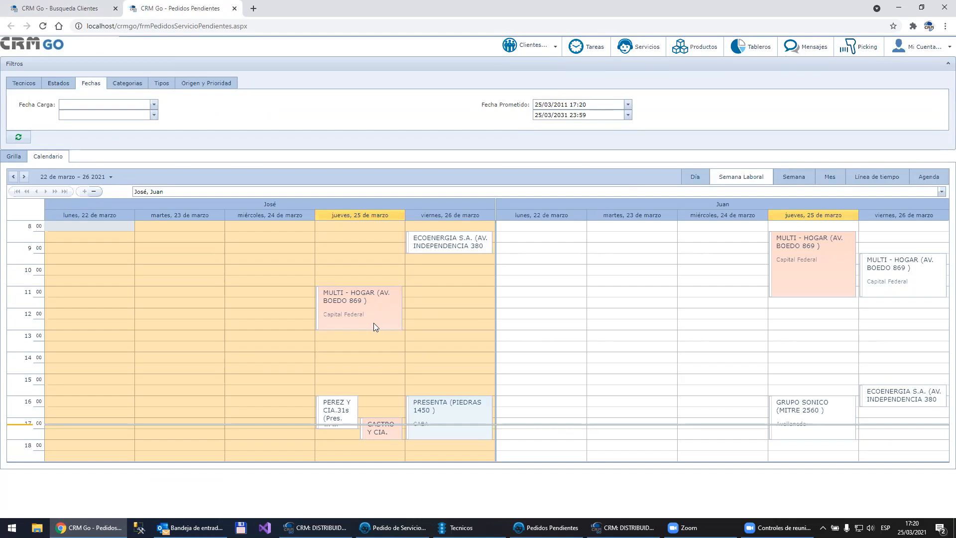
Step: Reschedule Thursday's 11:00 MULTI - HOGAR appointment to Friday 26 March at 11:30 and open its service order for editing
left_click_drag(360, 320, 439, 322)
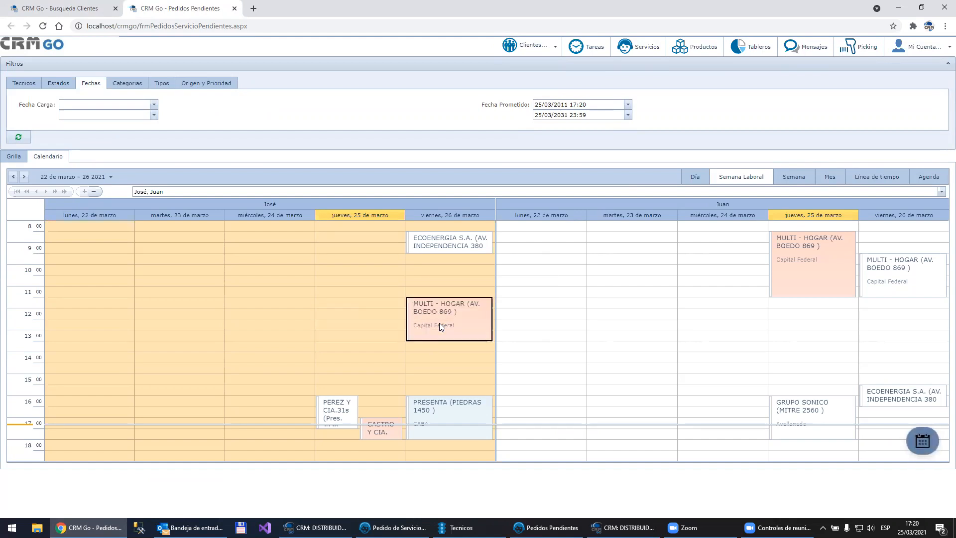
left_click(439, 323)
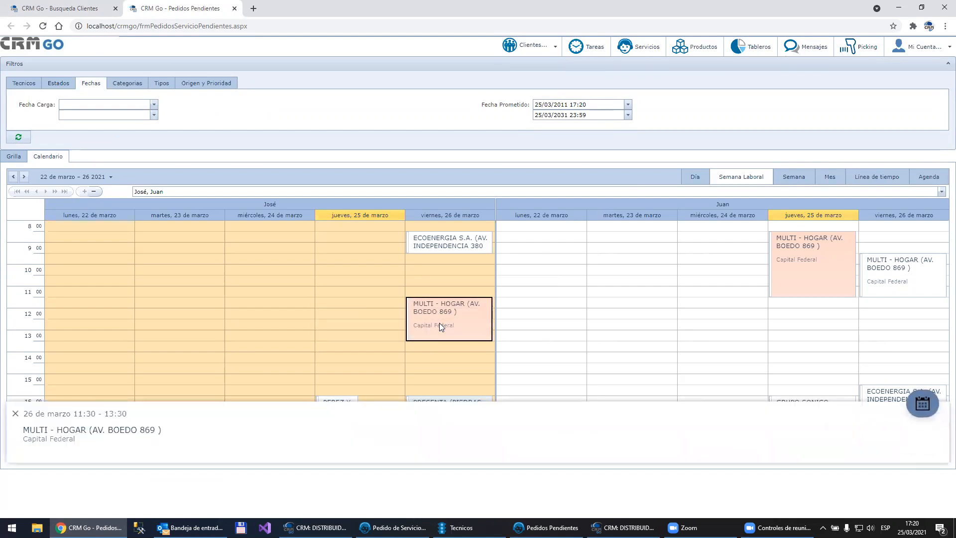
left_click(927, 407)
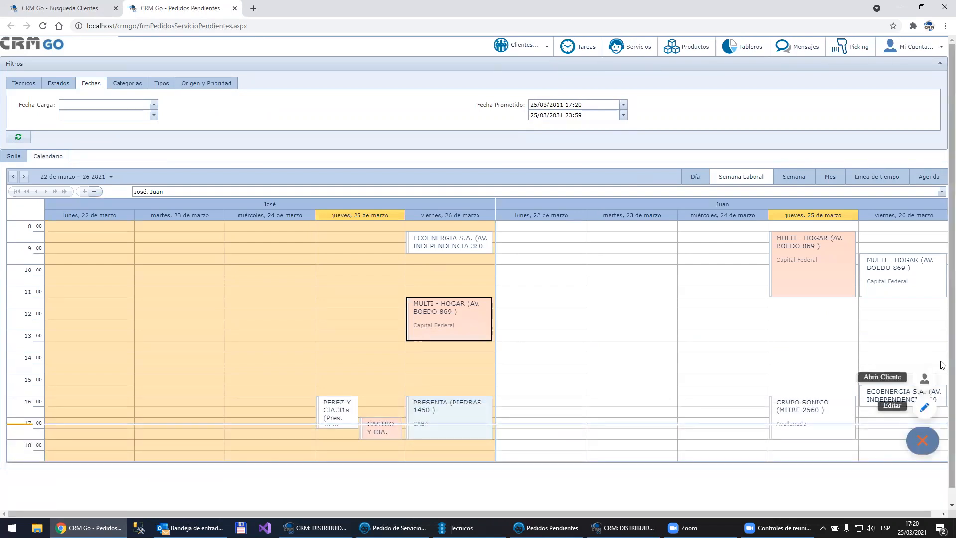
left_click(924, 408)
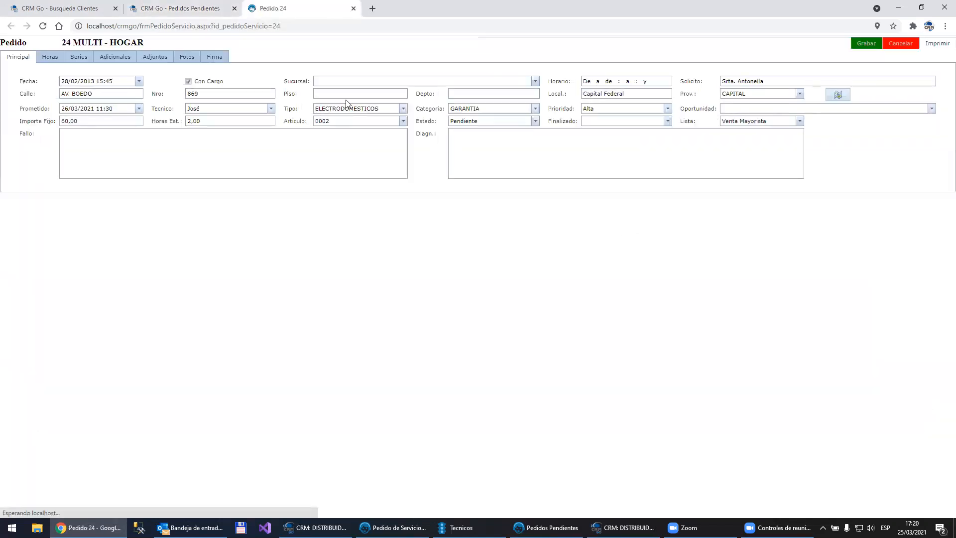
Step: Examine the MULTI - HOGAR order's hours, series, additional items, attachments and photos sections
left_click(52, 59)
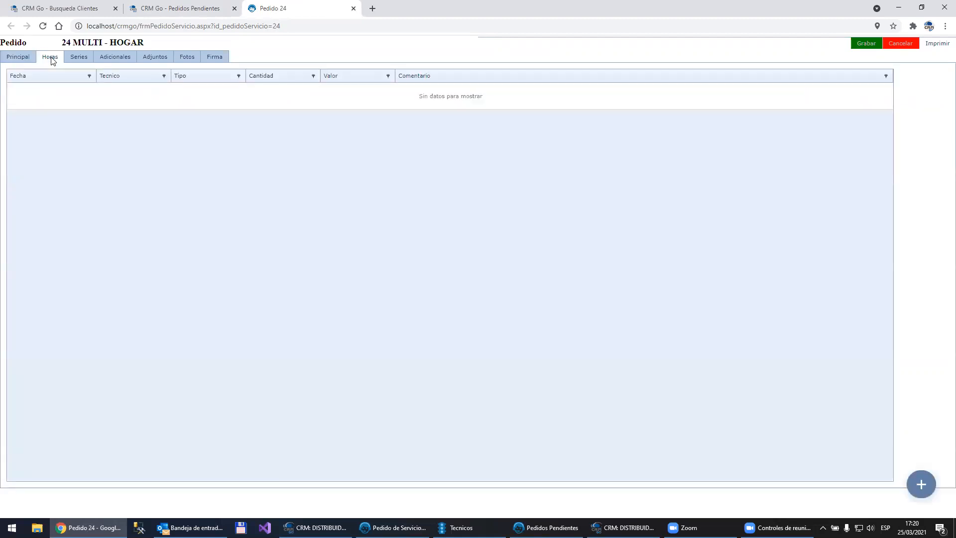
left_click(78, 57)
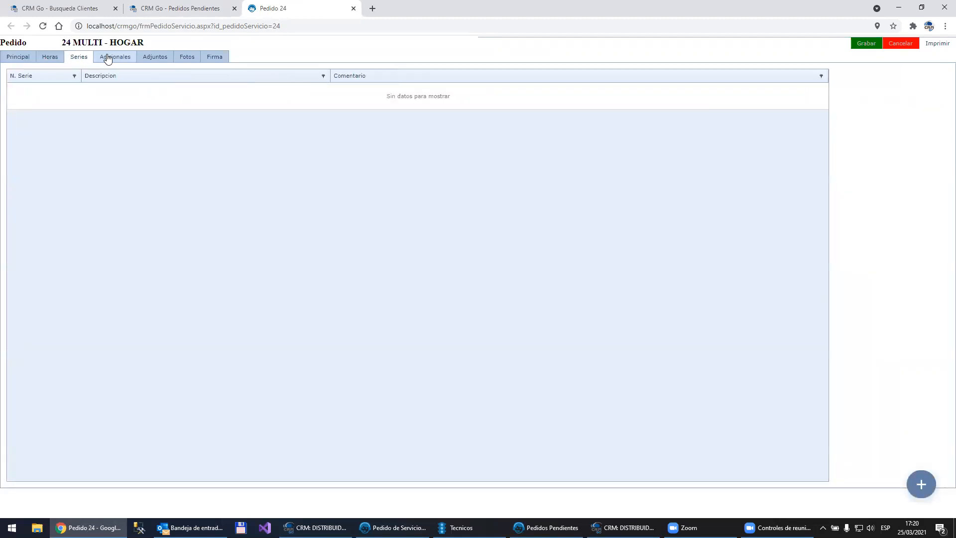
left_click(111, 57)
left_click(161, 57)
left_click(187, 58)
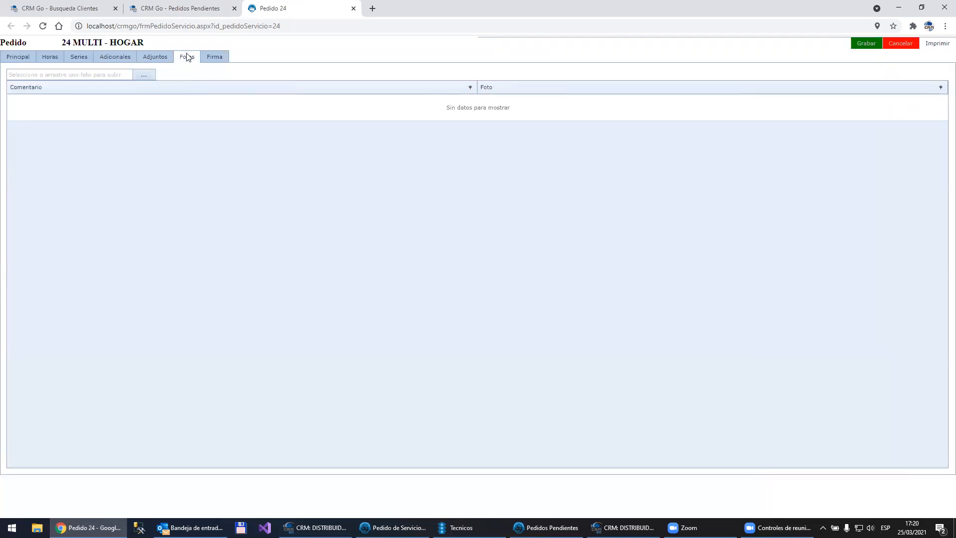
left_click(23, 62)
Step: Add an hours entry with quantity 2,00 and the comment "mmn" to the order, and try to save it
left_click(51, 59)
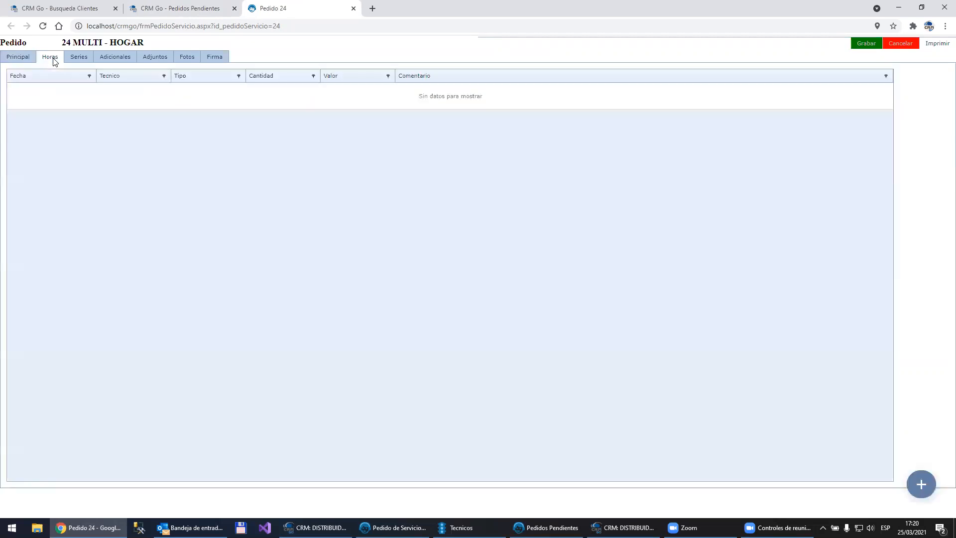
left_click(927, 493)
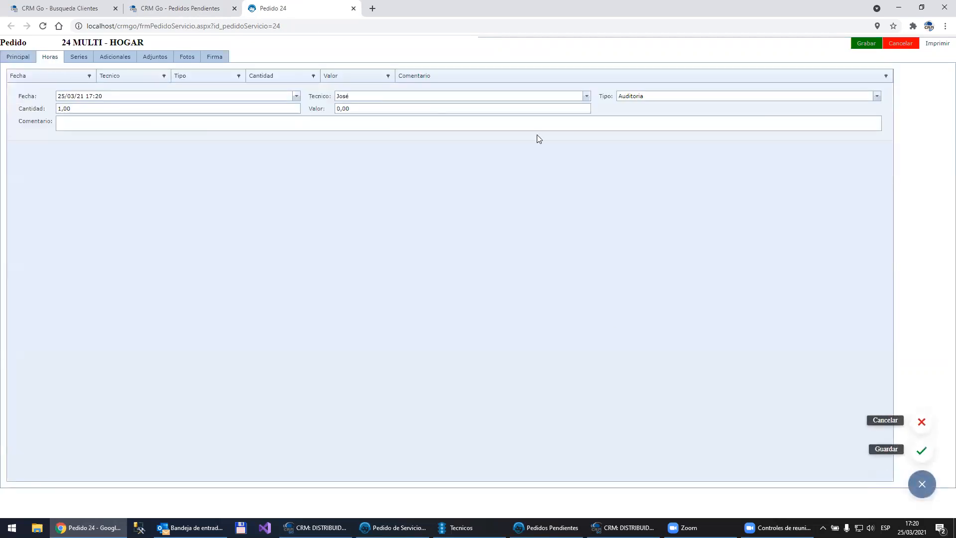
left_click(140, 109)
type("3")
key("Return")
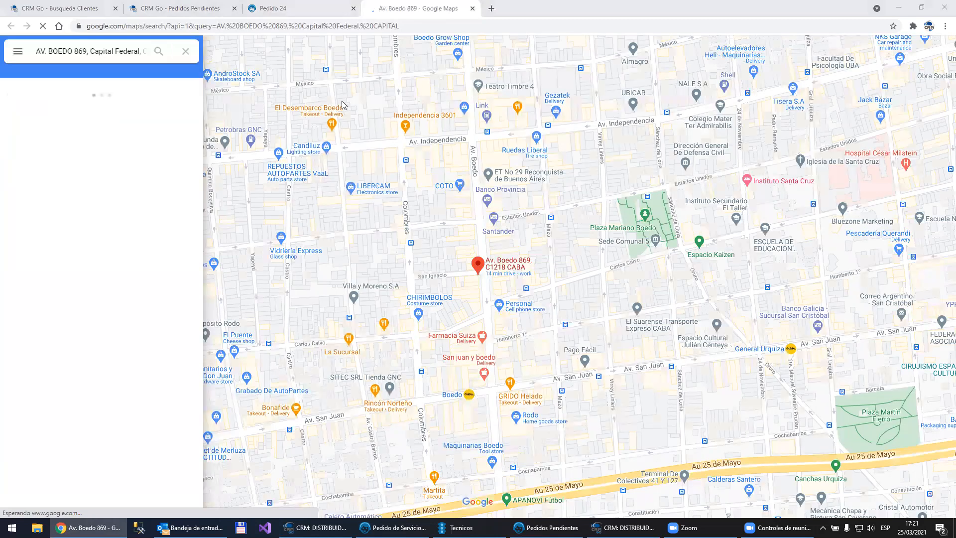
key("ctrl+shift+Tab")
left_click(217, 125)
type("mmn")
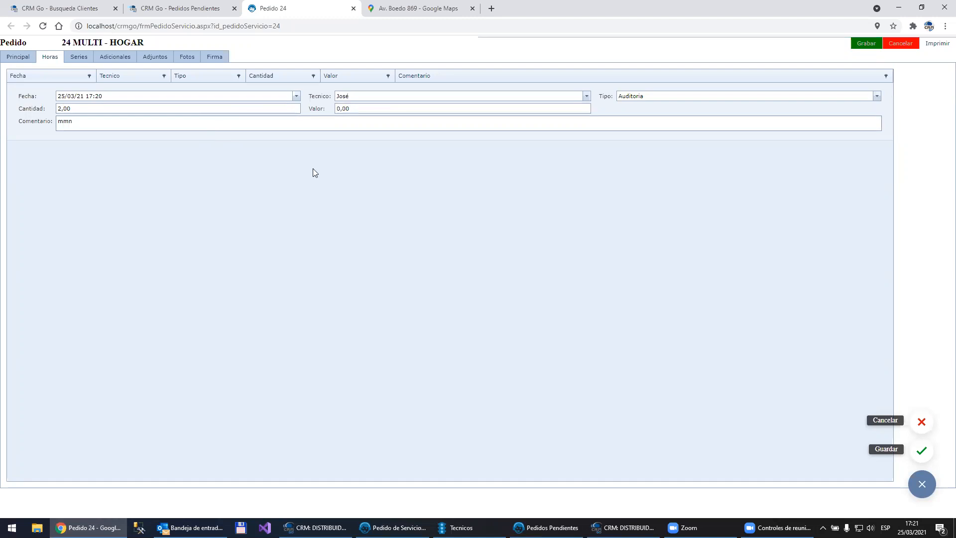
left_click(922, 453)
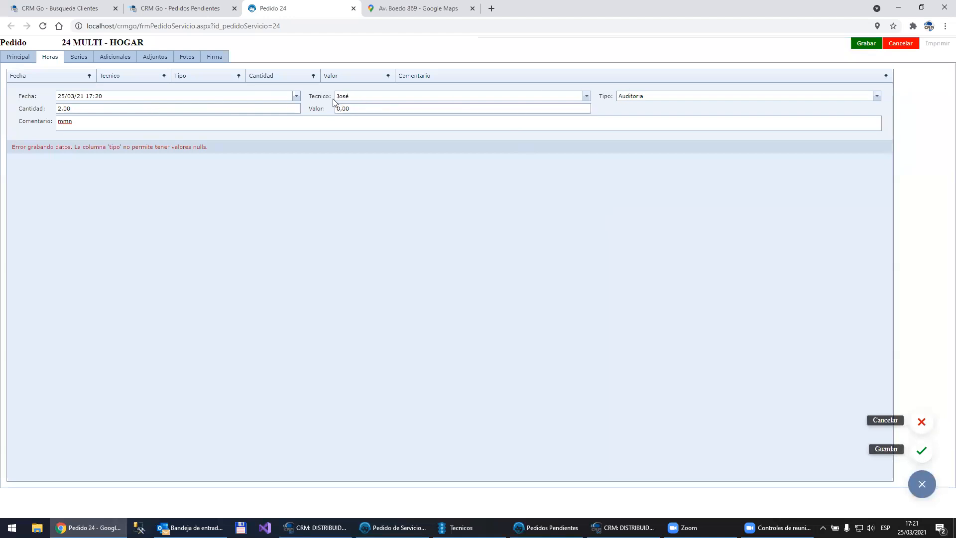
Step: Set the hours entry's type to Garantía and save the entry
left_click(681, 95)
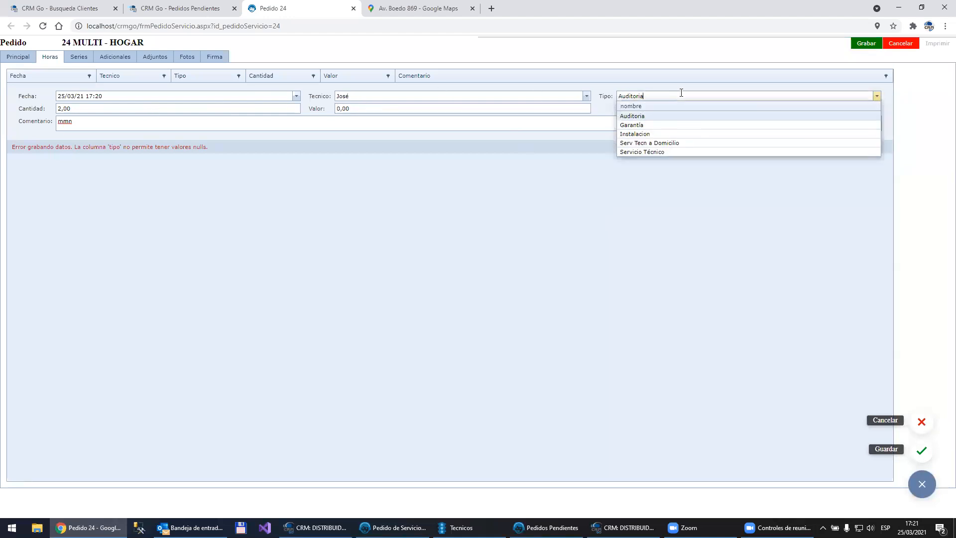
left_click(635, 125)
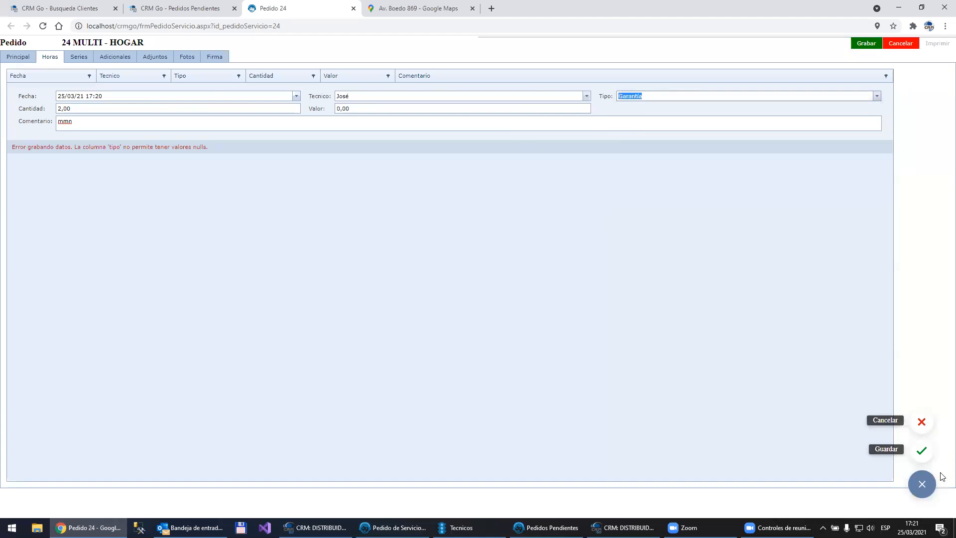
left_click(922, 450)
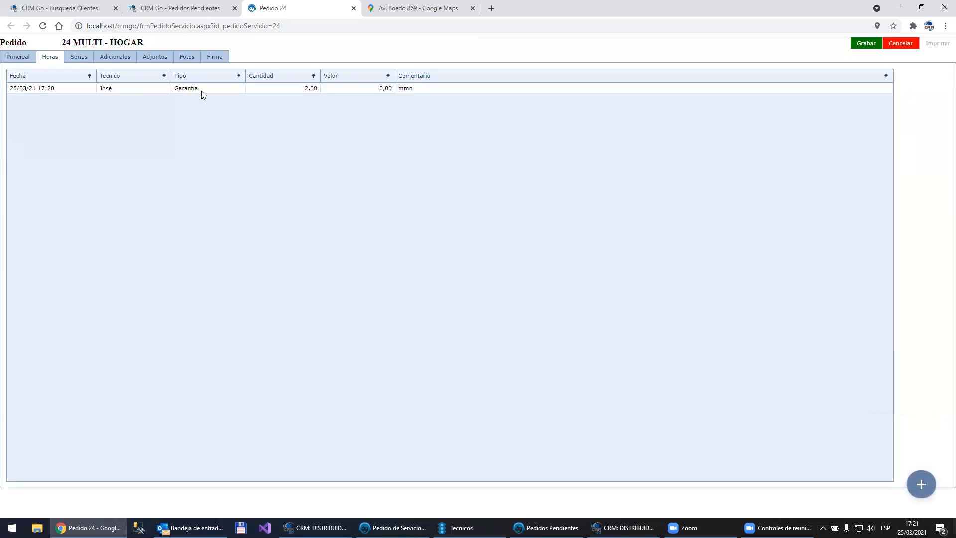
Step: Look through the order's series, additional items and photos, and draw a freehand signature as the order's conformity
left_click(79, 60)
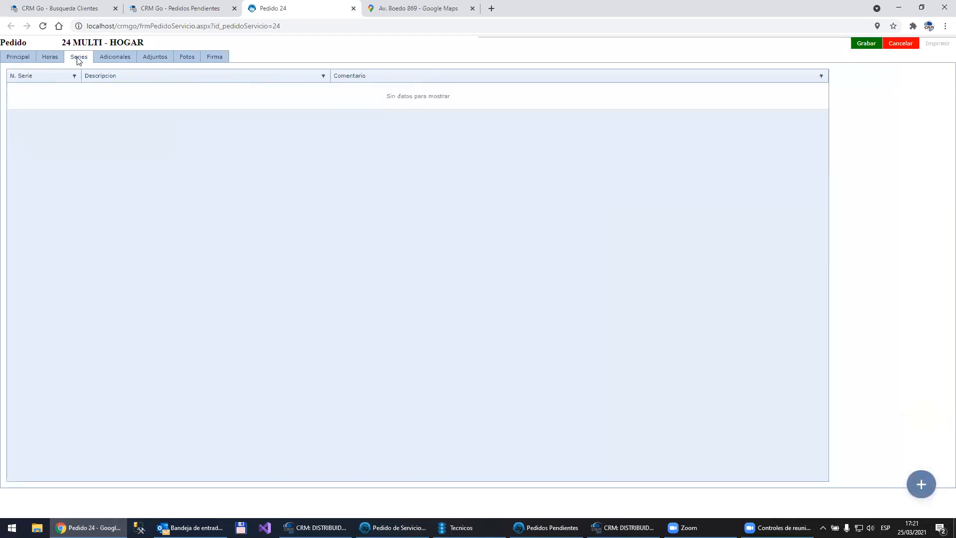
left_click(124, 58)
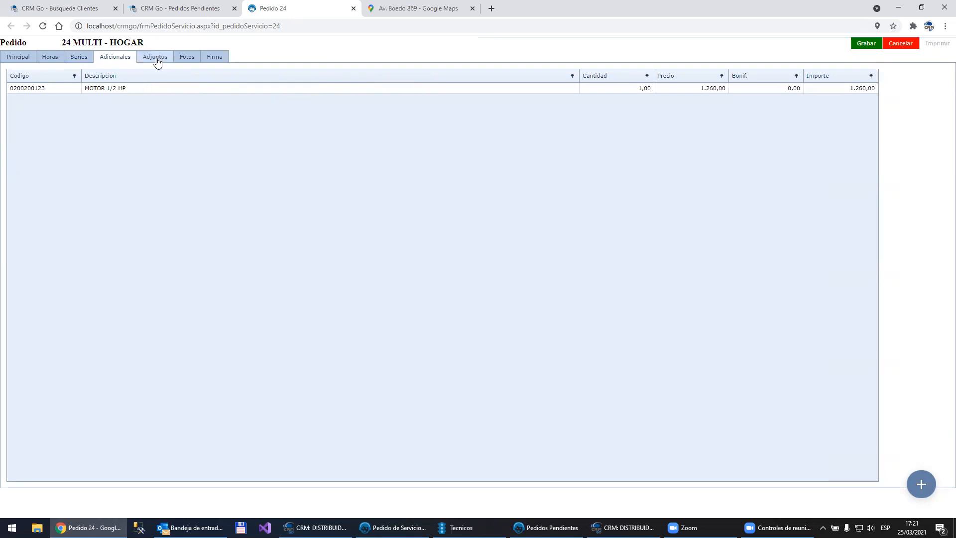
left_click(192, 56)
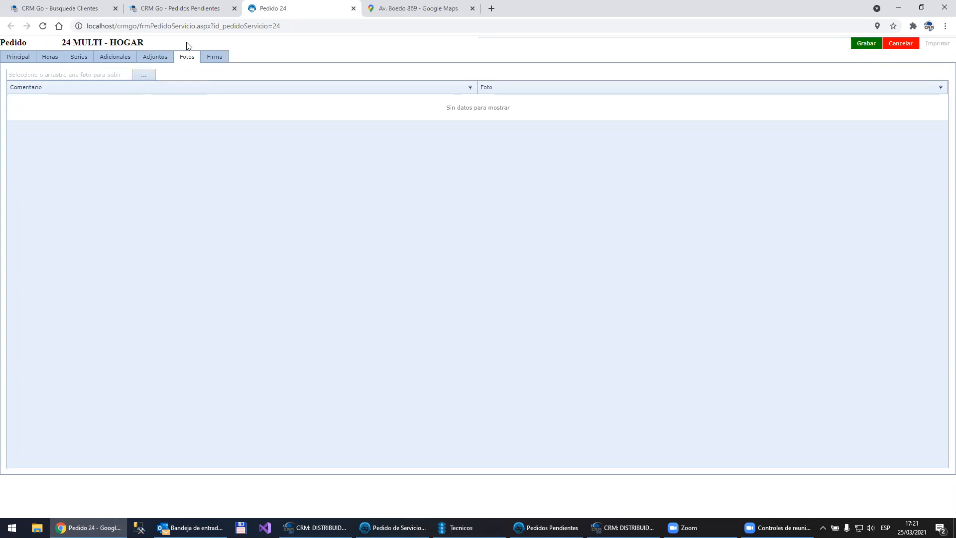
left_click(219, 59)
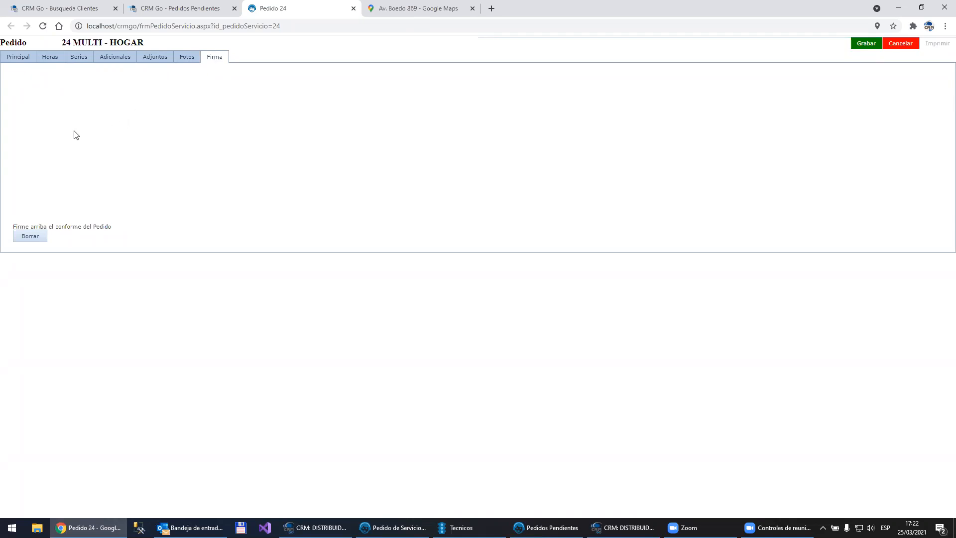
mouse_move(79, 131)
left_mouse_down()
mouse_move(103, 172)
mouse_move(64, 131)
mouse_move(110, 139)
mouse_move(112, 159)
mouse_move(153, 148)
mouse_move(155, 157)
left_mouse_up()
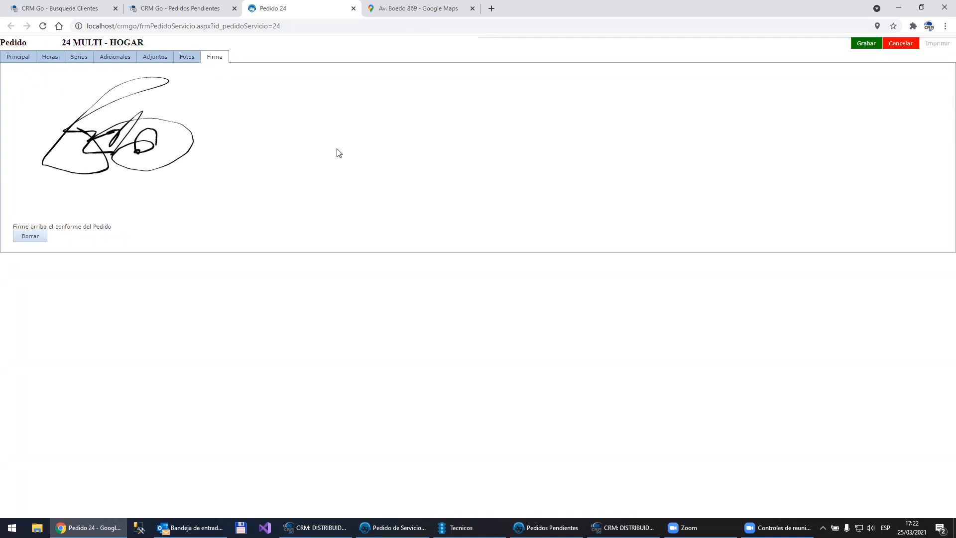
Step: Save the signed MULTI - HOGAR order and open it from the desktop CRM's pending orders to check its signature status
left_click(865, 44)
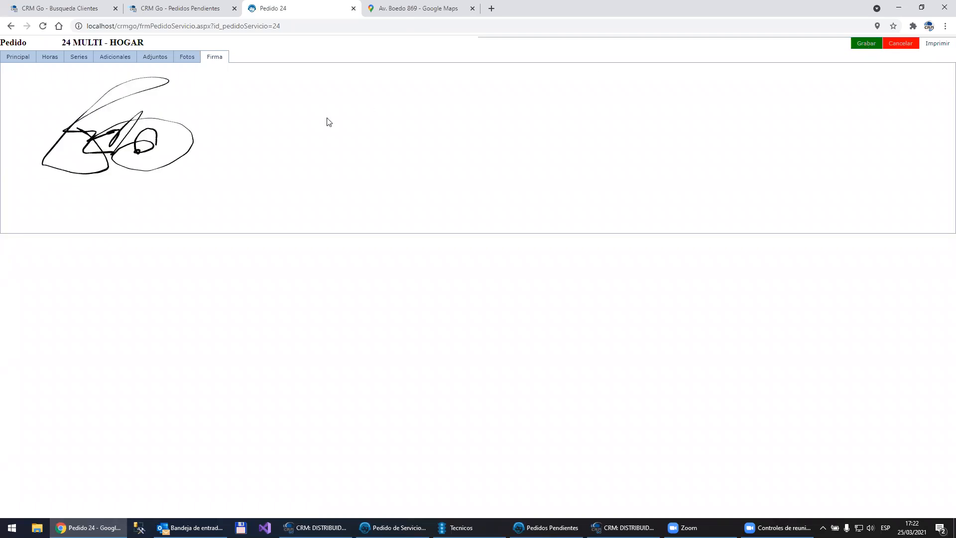
left_click(538, 527)
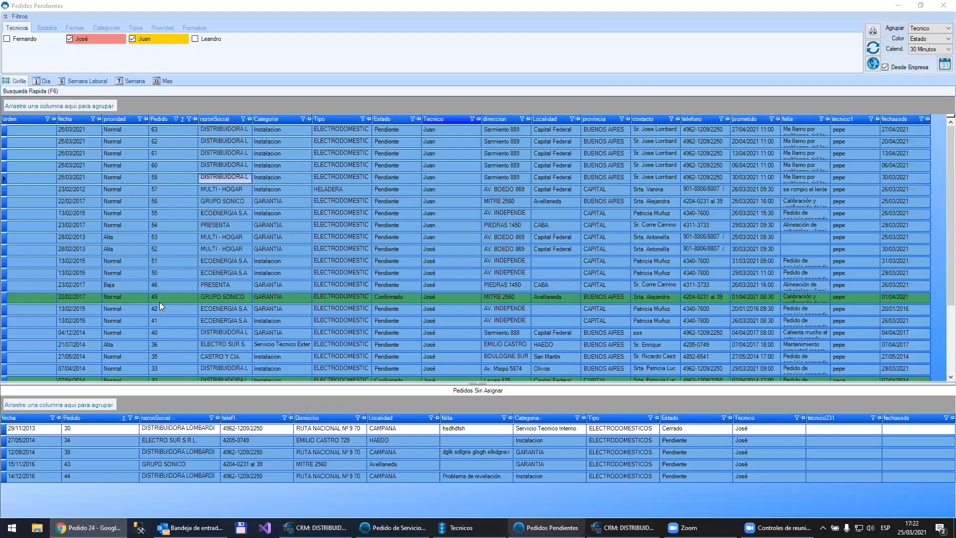
scroll(168, 344, "down", 2)
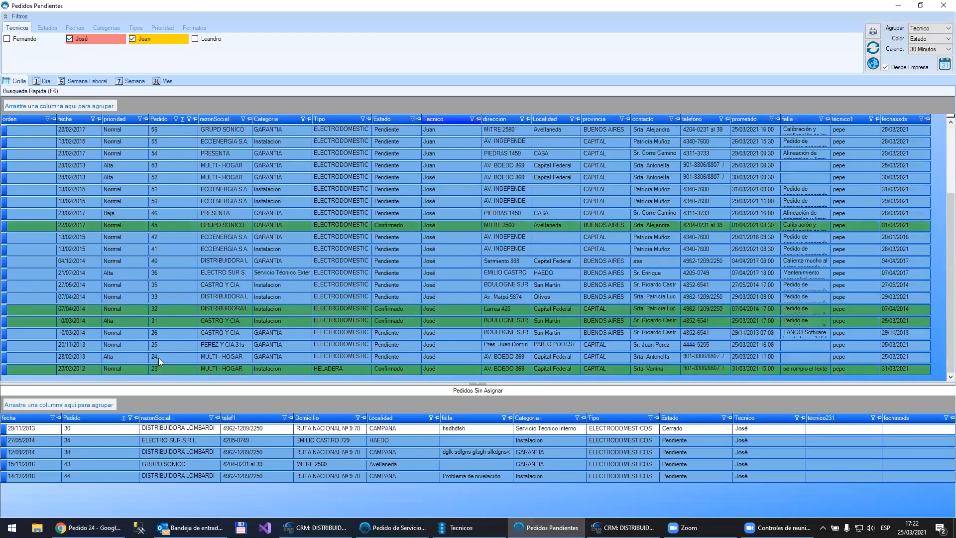
left_click(393, 528)
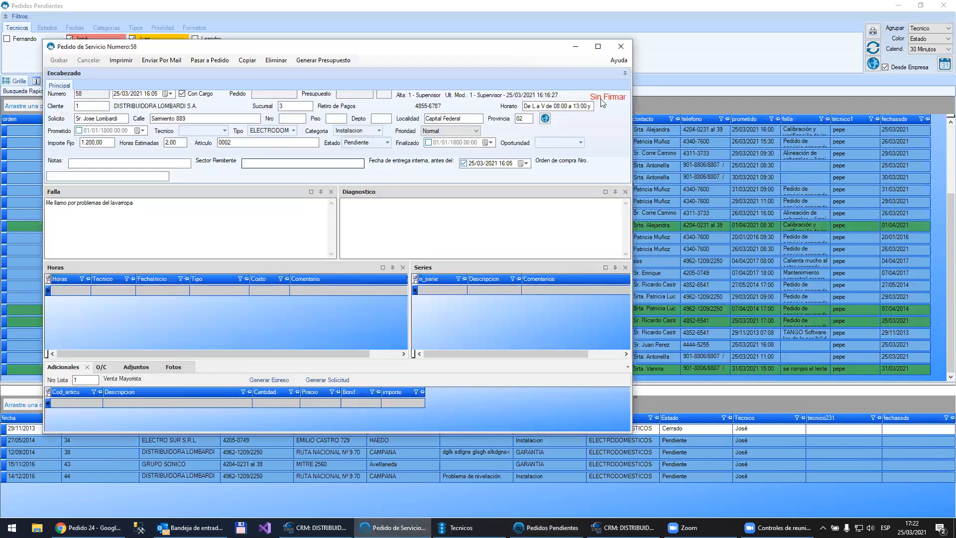
left_click(684, 54)
double_click(167, 359)
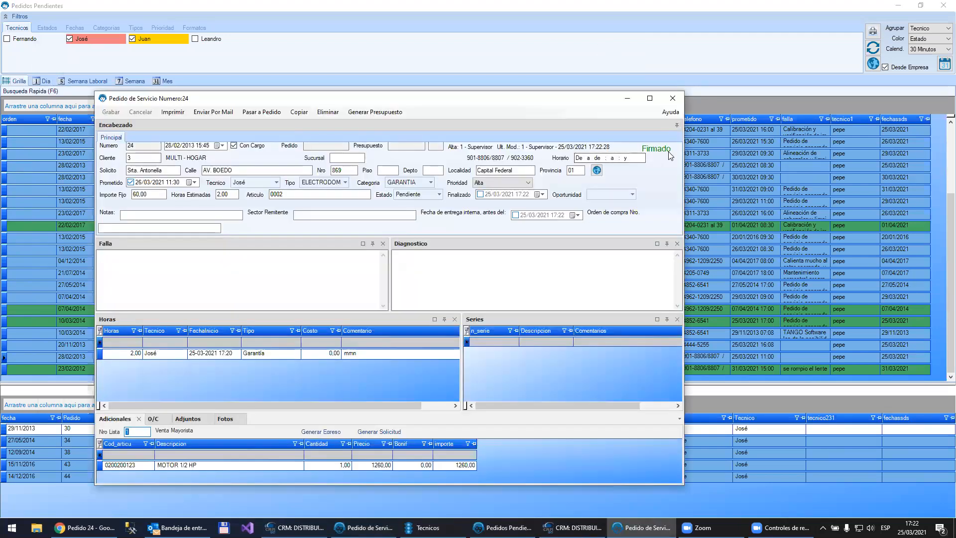
left_click(674, 92)
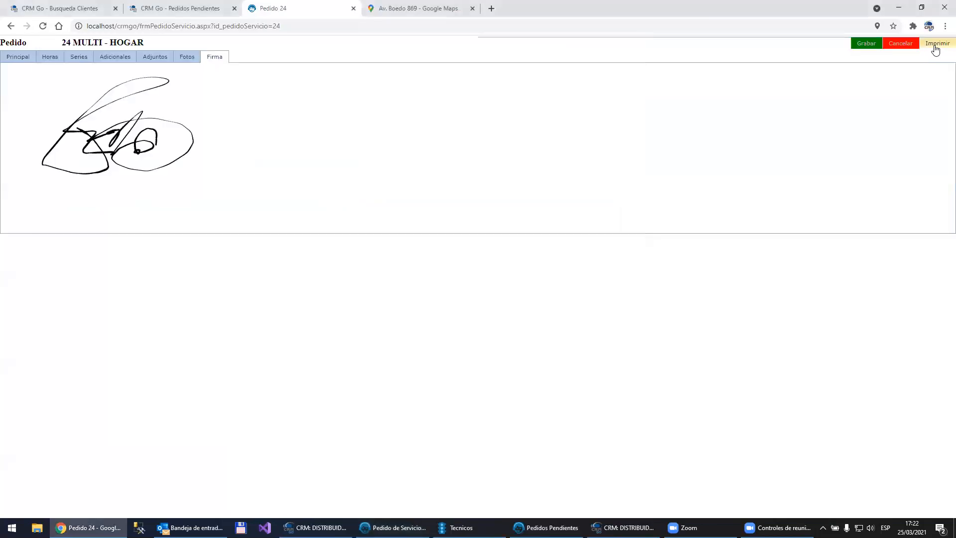
Step: Print the signed order from CRM Go and open the downloaded PDF to view the printed signature
left_click(936, 45)
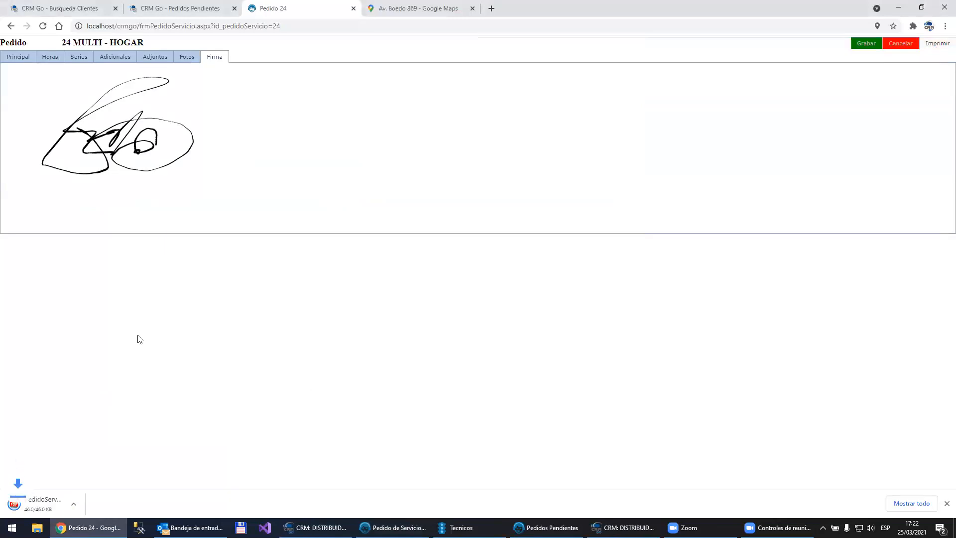
left_click(53, 499)
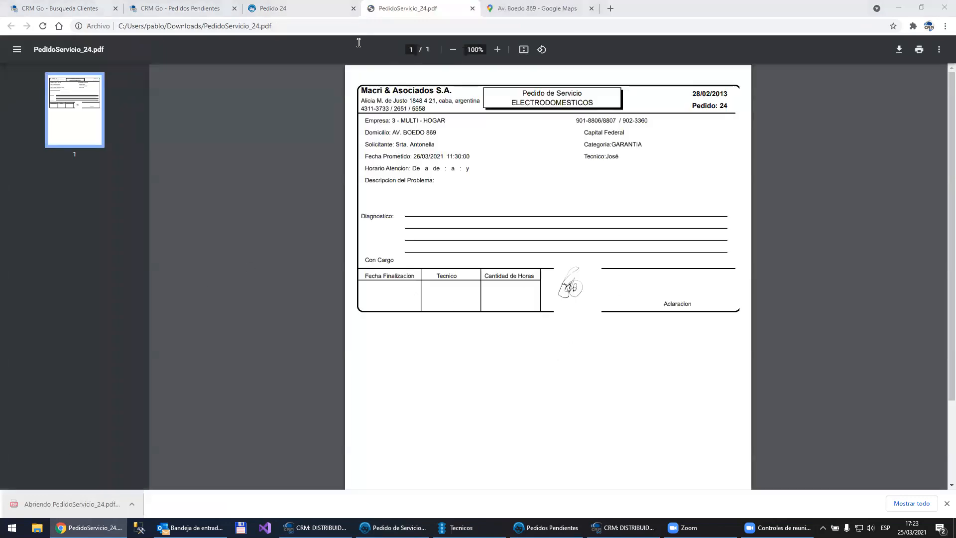
left_click(319, 9)
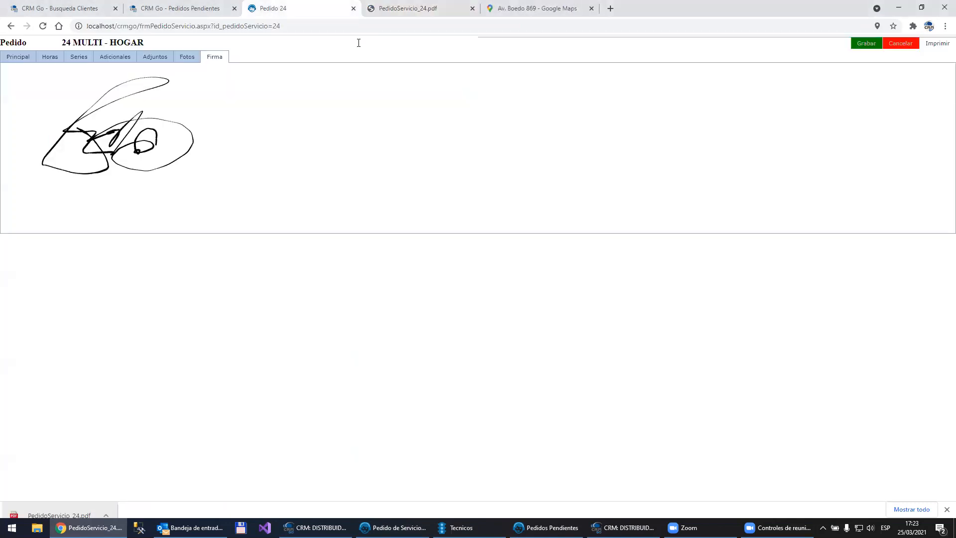
Step: Show the order's main data, and close the order, its PDF and the map page
left_click(15, 58)
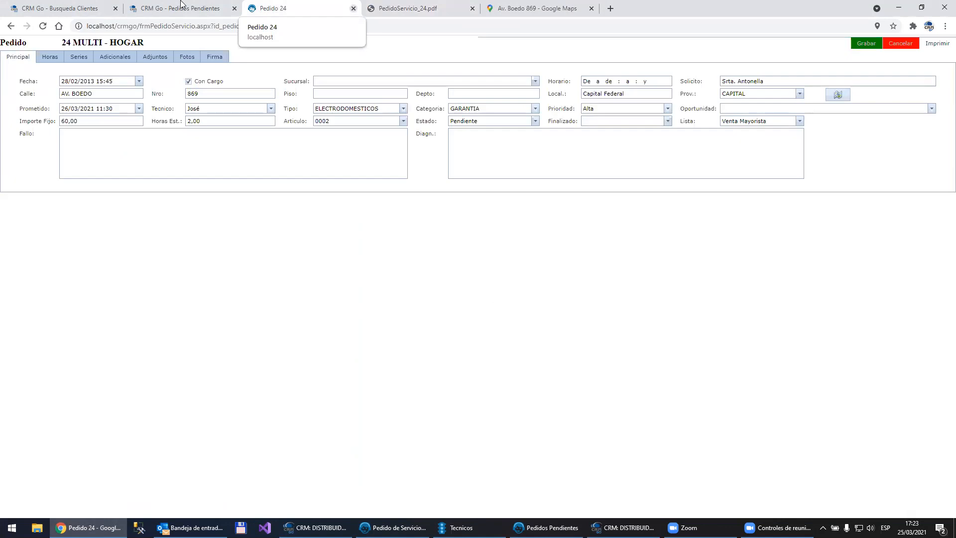
left_click(354, 9)
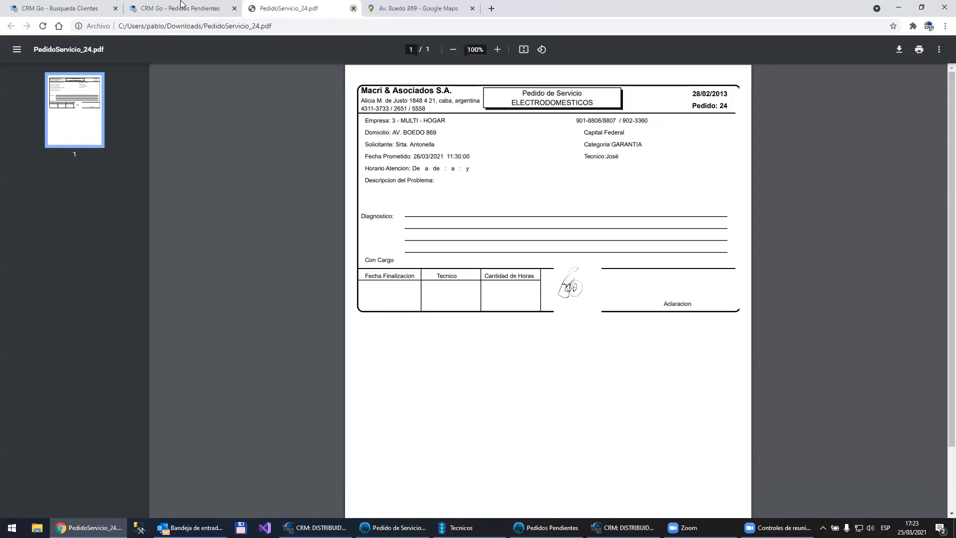
key("ctrl+w")
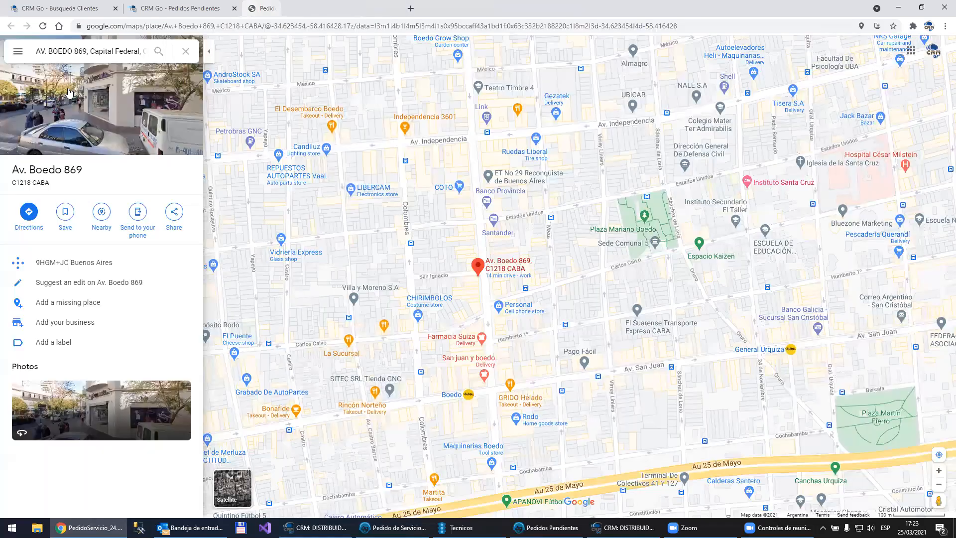
key("ctrl+w")
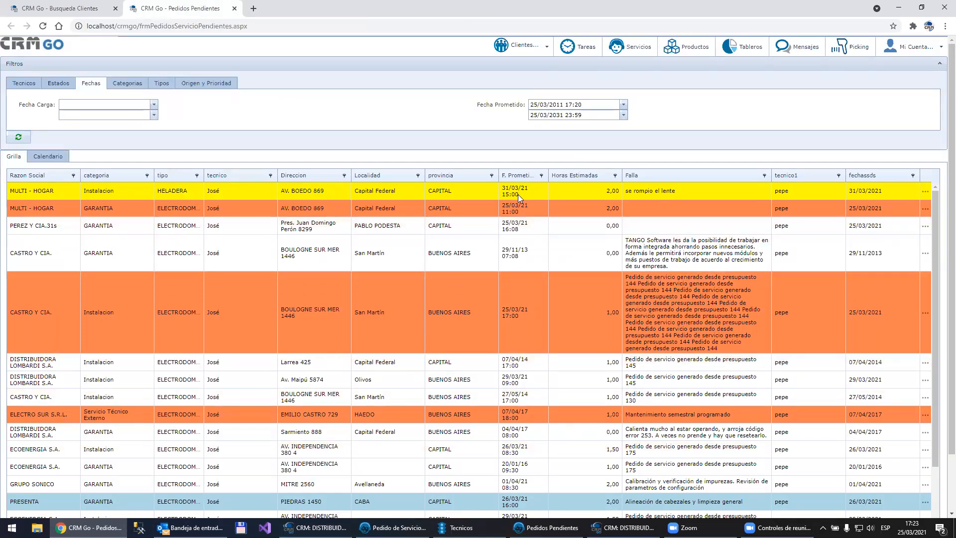
left_click(512, 218)
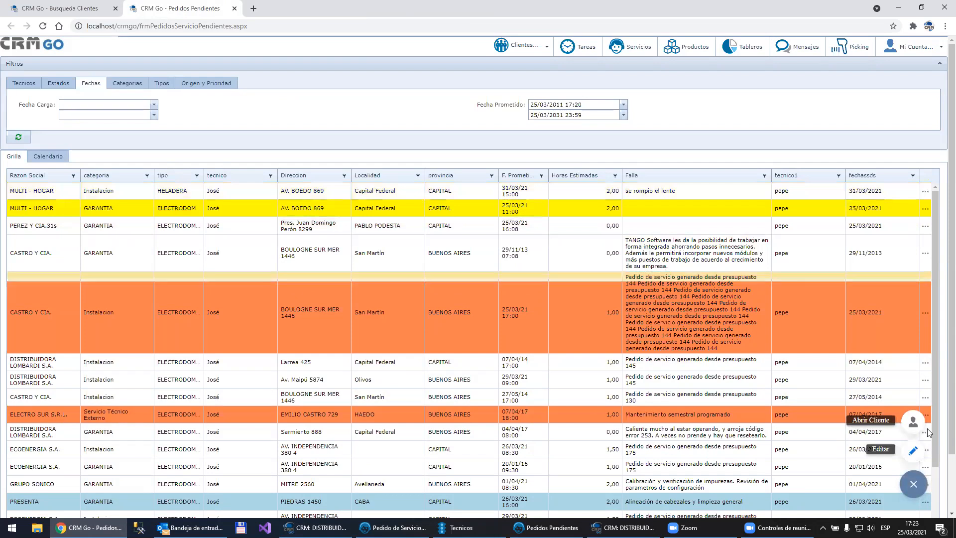
left_click(914, 484)
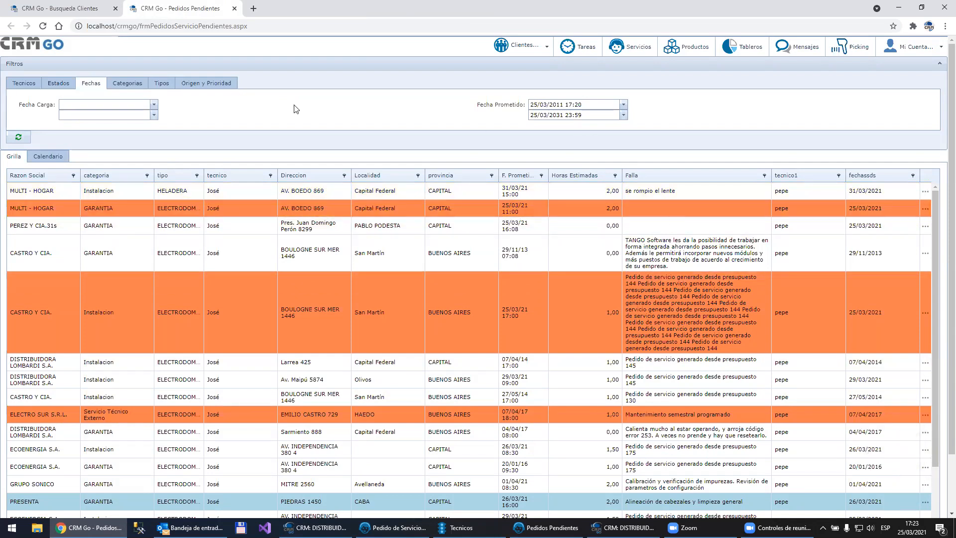
Step: Log out of CRM Go from the client search page and enter the client contact's e-mail as the login user
left_click(83, 4)
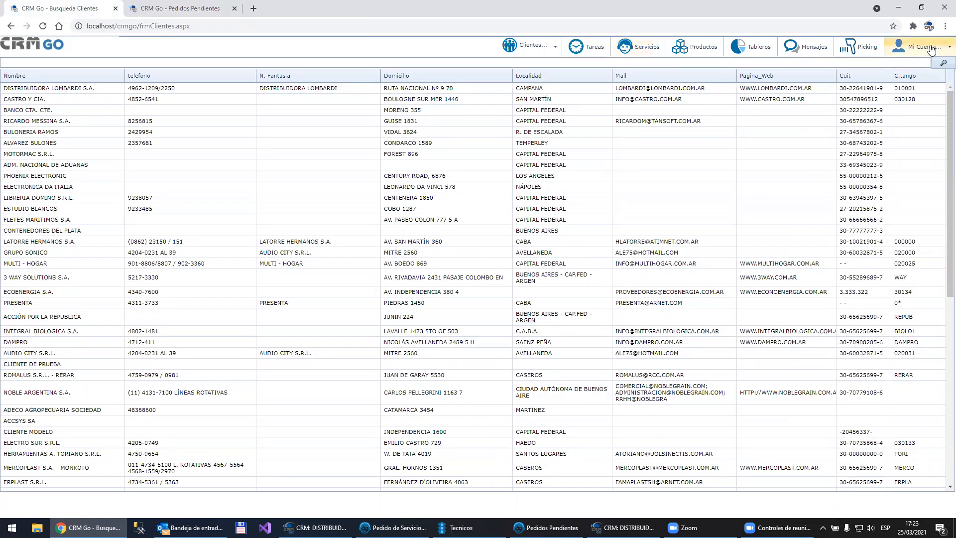
left_click(922, 112)
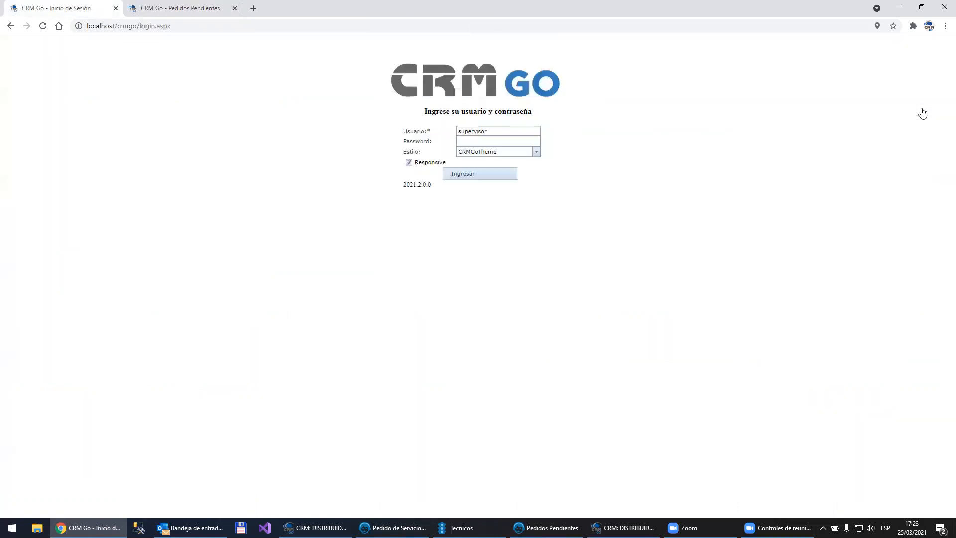
double_click(508, 130)
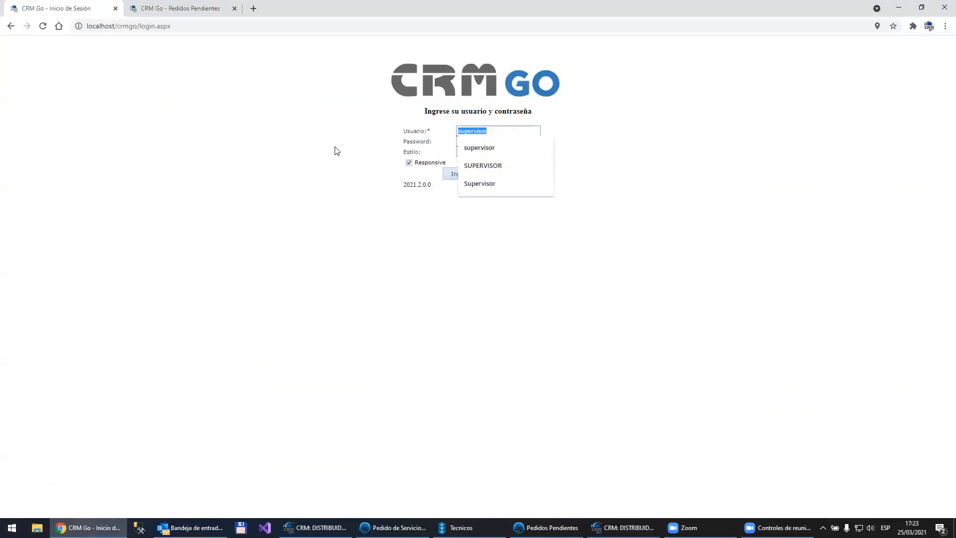
type("pablo")
key("Down")
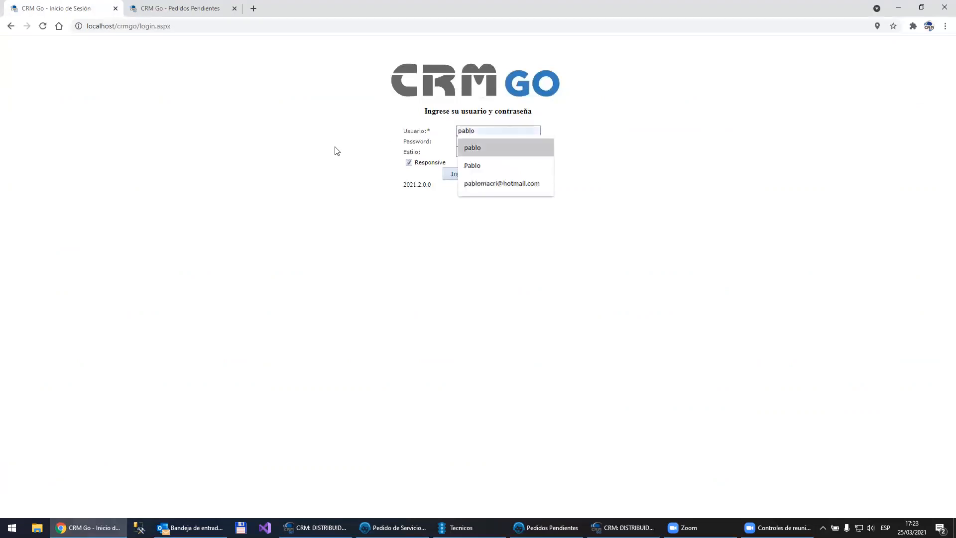
key("Down")
key("Down")
key("Return")
key("Tab")
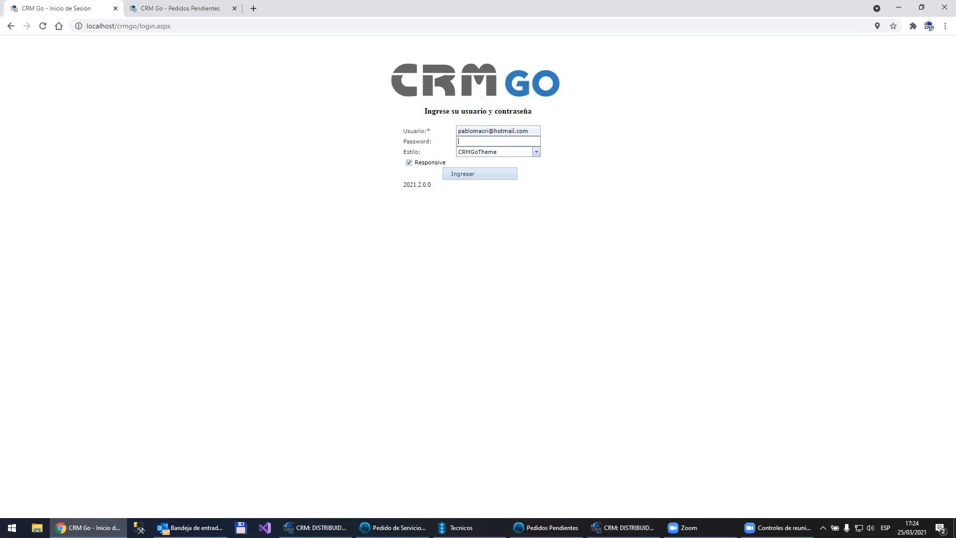
Step: Show DISTRIBUIDORA LOMBARDI S.A.'s main data in the desktop CRM and pin the contacts grid's Nombre and Email columns
left_click(315, 527)
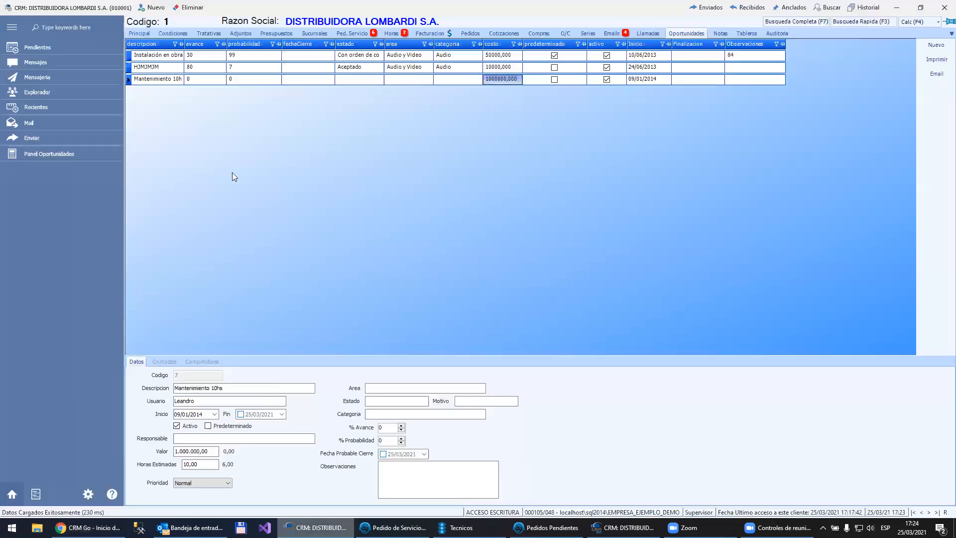
left_click(133, 34)
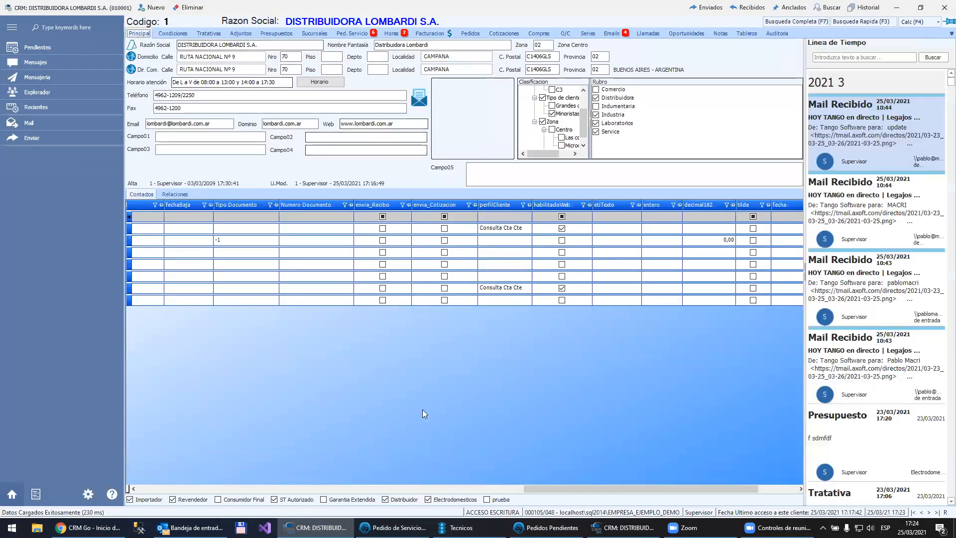
left_click_drag(404, 487, 234, 487)
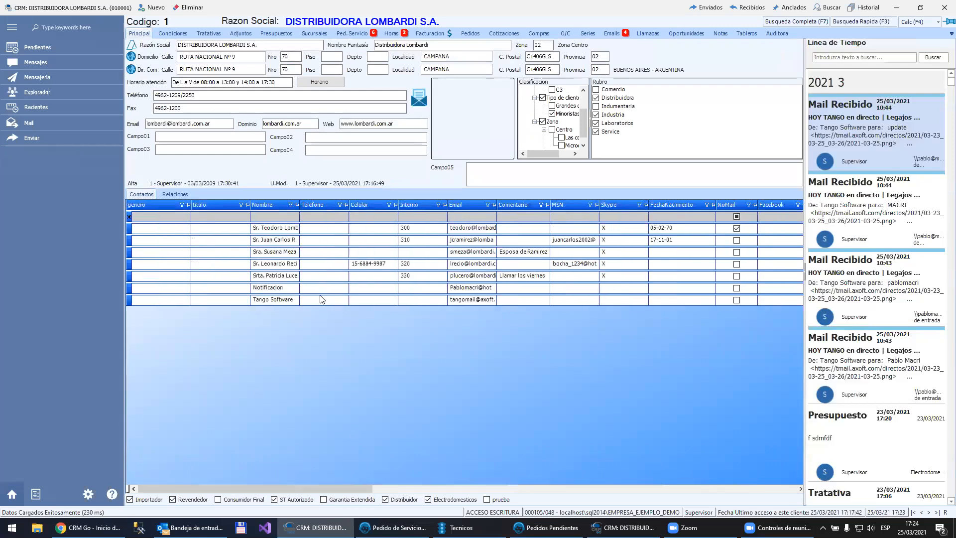
left_click(471, 288)
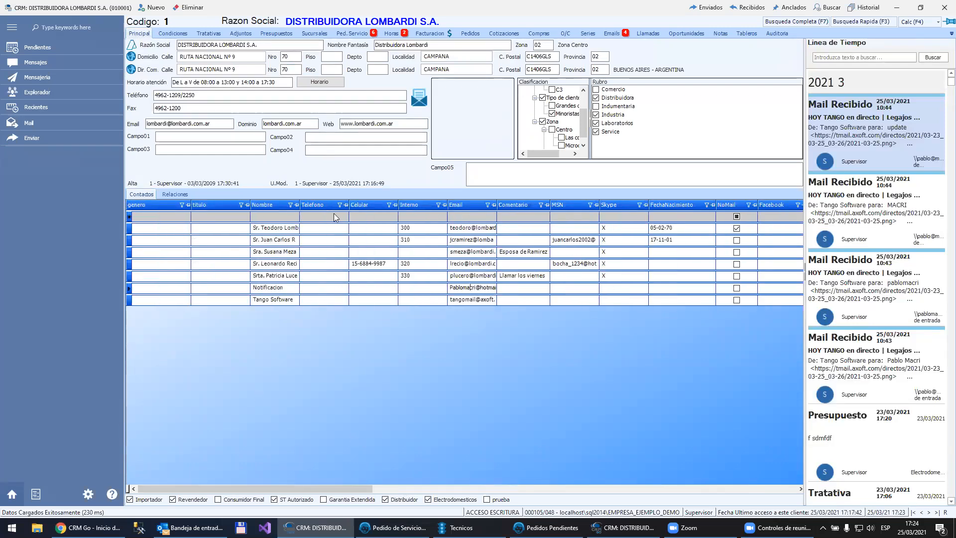
left_click(298, 204)
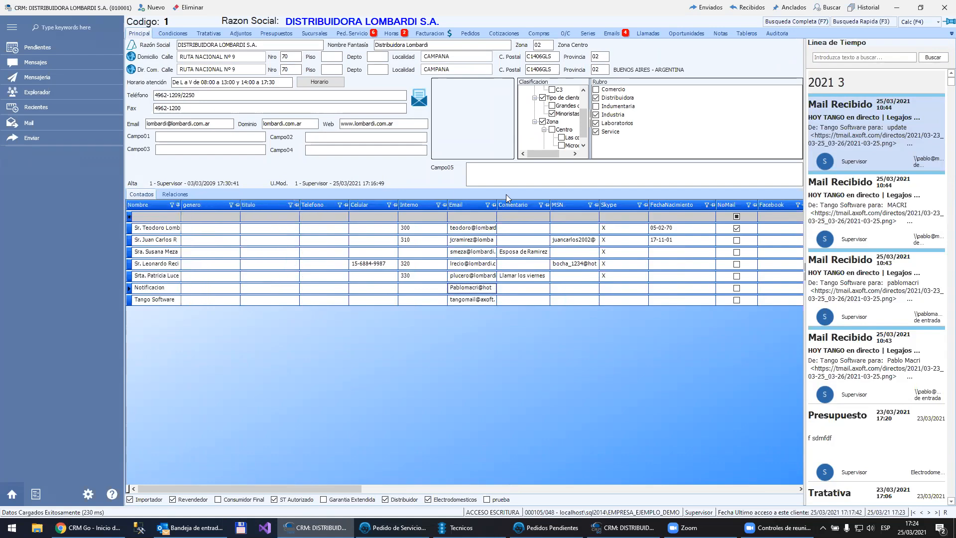
left_click(494, 205)
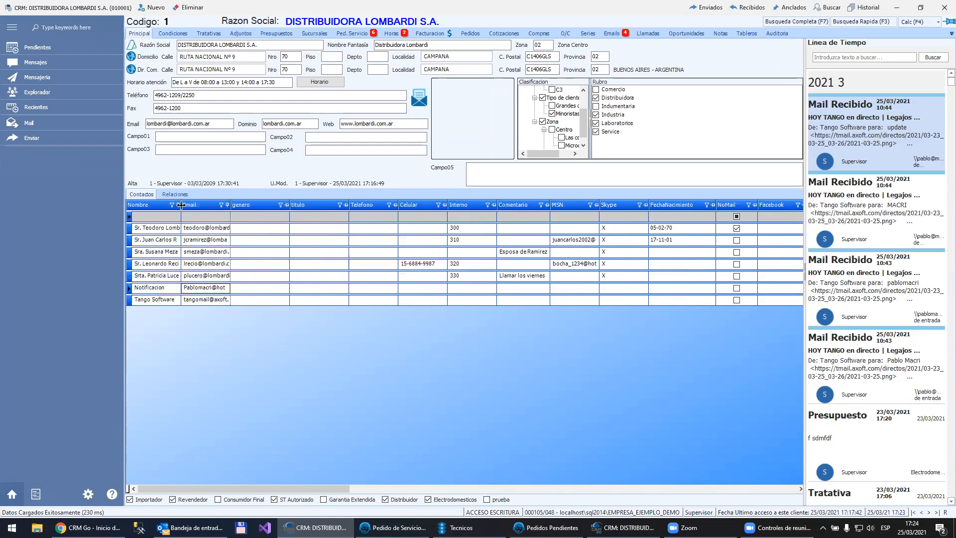
Step: Widen the pinned Nombre and Email columns and bring the contacts' perfilCliente and habilitadoWeb columns into view
left_click_drag(181, 205, 228, 204)
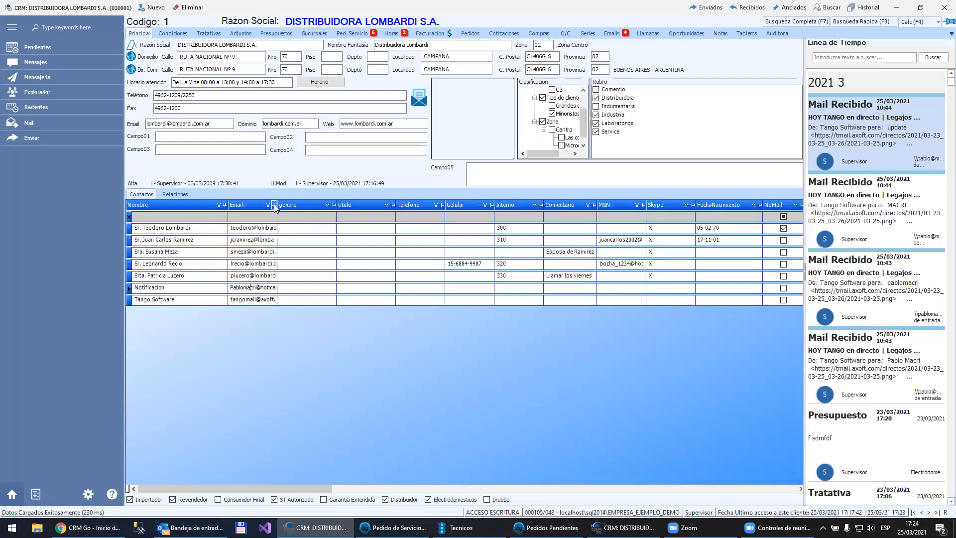
left_click_drag(277, 205, 284, 205)
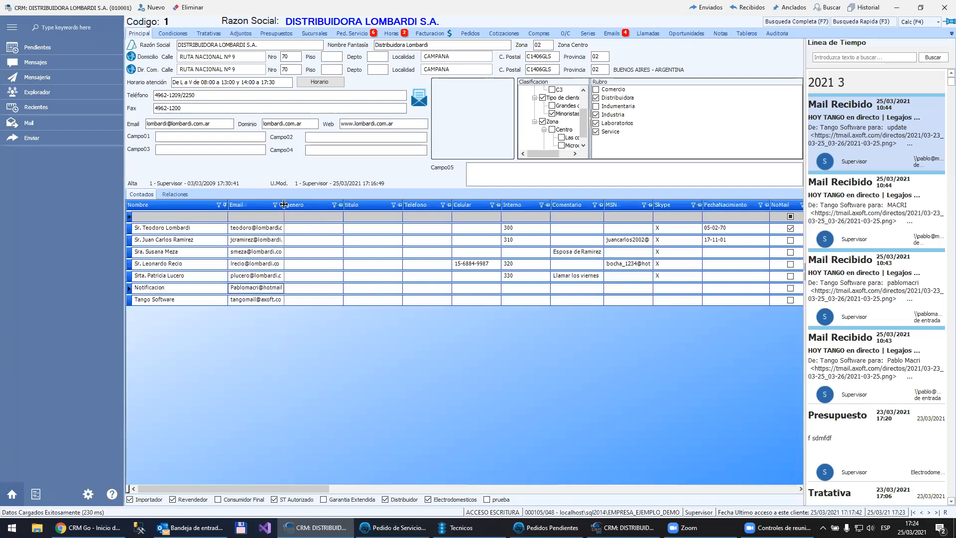
left_click(353, 490)
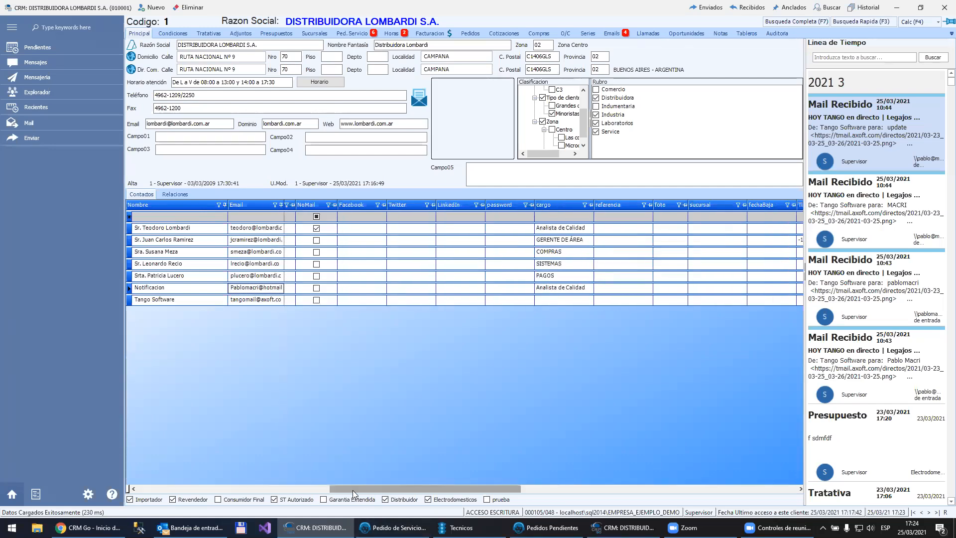
left_click_drag(353, 490, 658, 482)
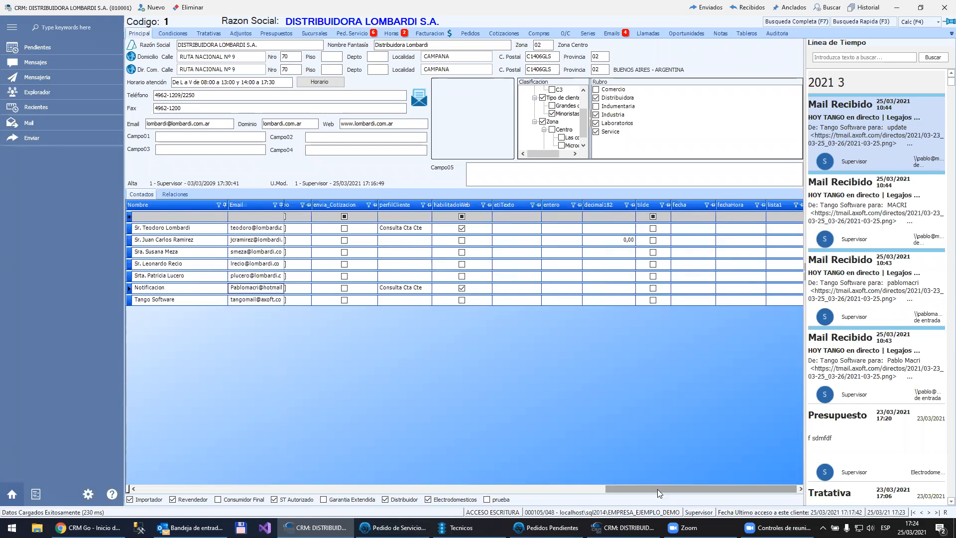
left_click_drag(631, 493, 647, 462)
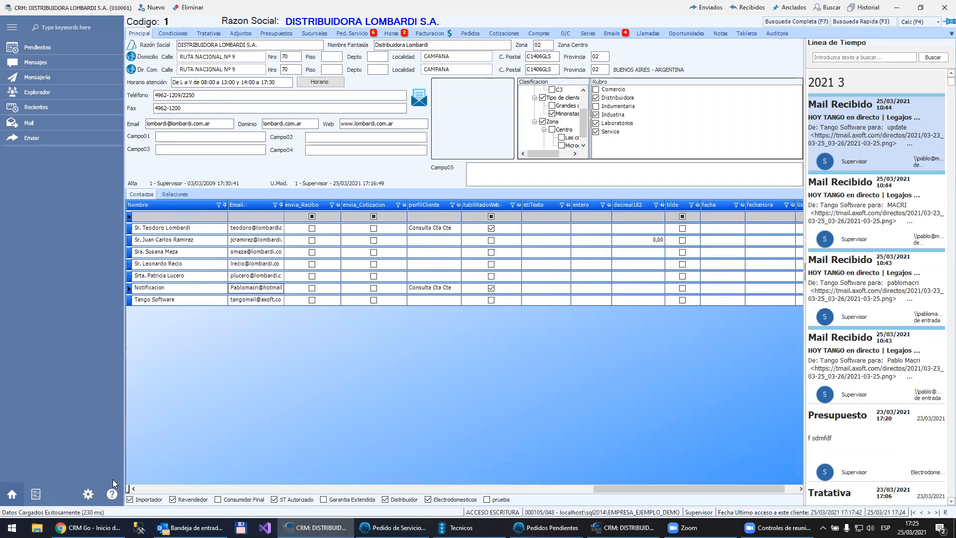
Step: Open the Consulta Cta Cte client profile and examine the visibility and voucher type choices for its invoices
left_click(90, 493)
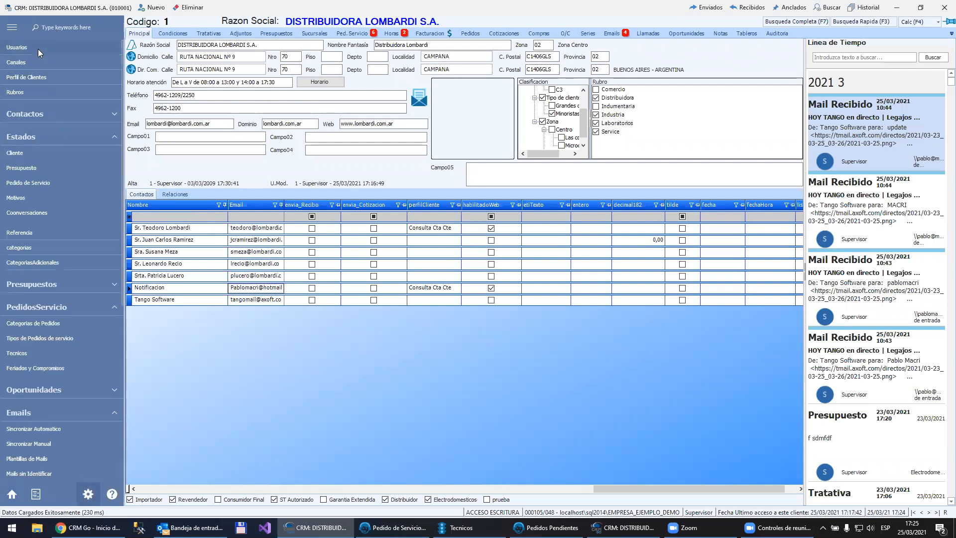
left_click(28, 78)
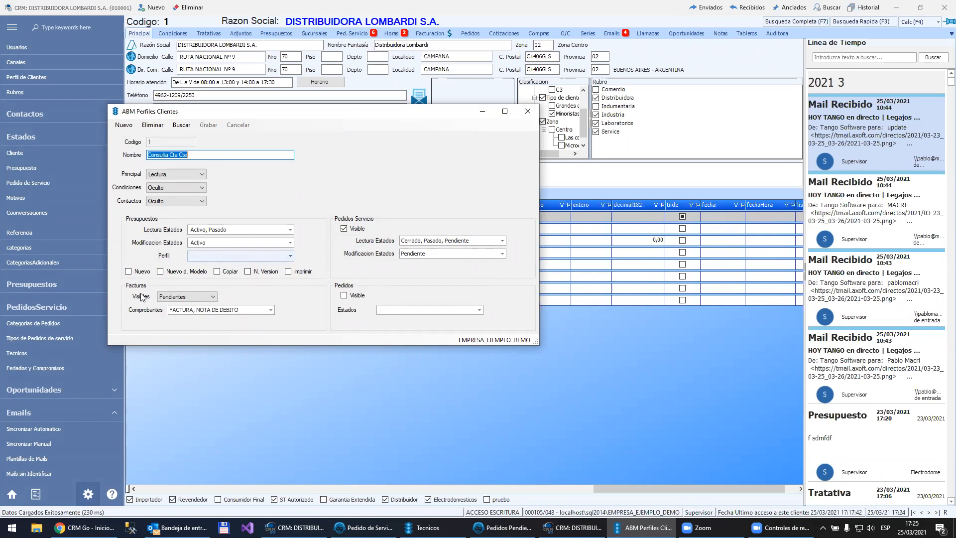
left_click(194, 295)
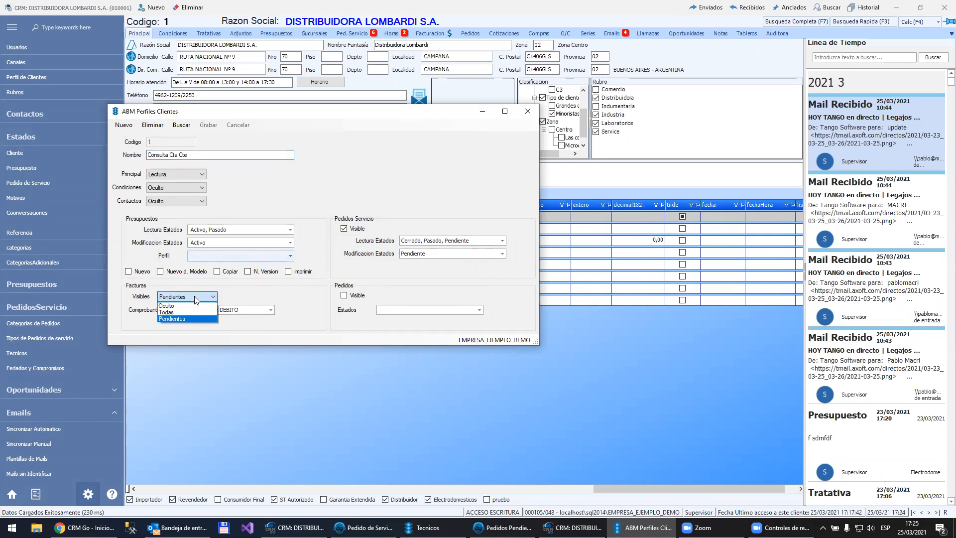
left_click(268, 312)
left_click(270, 311)
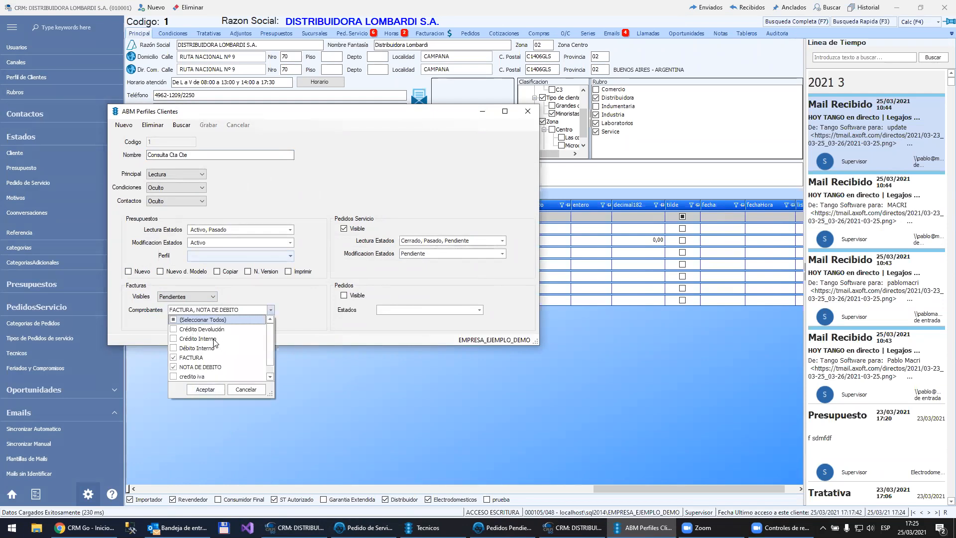
left_click_drag(269, 347, 270, 364)
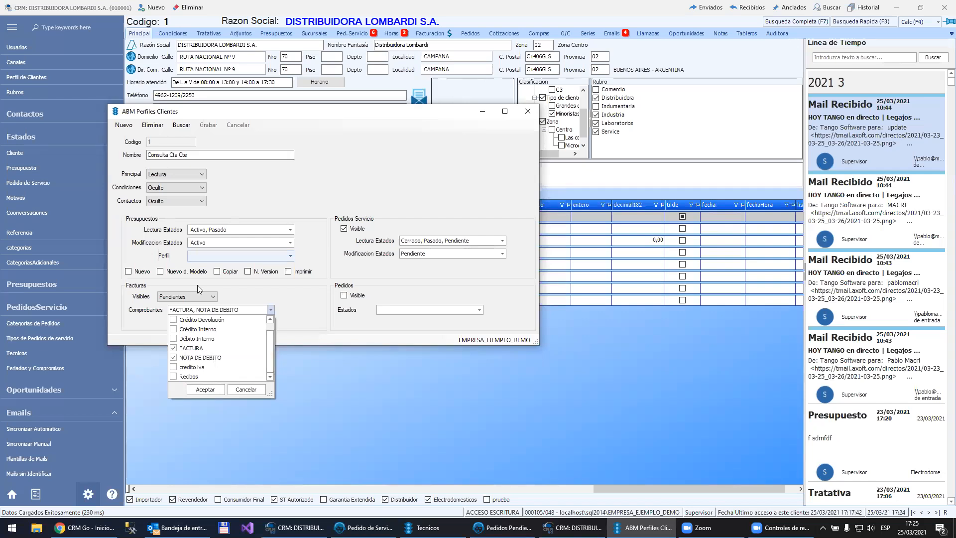
left_click(238, 390)
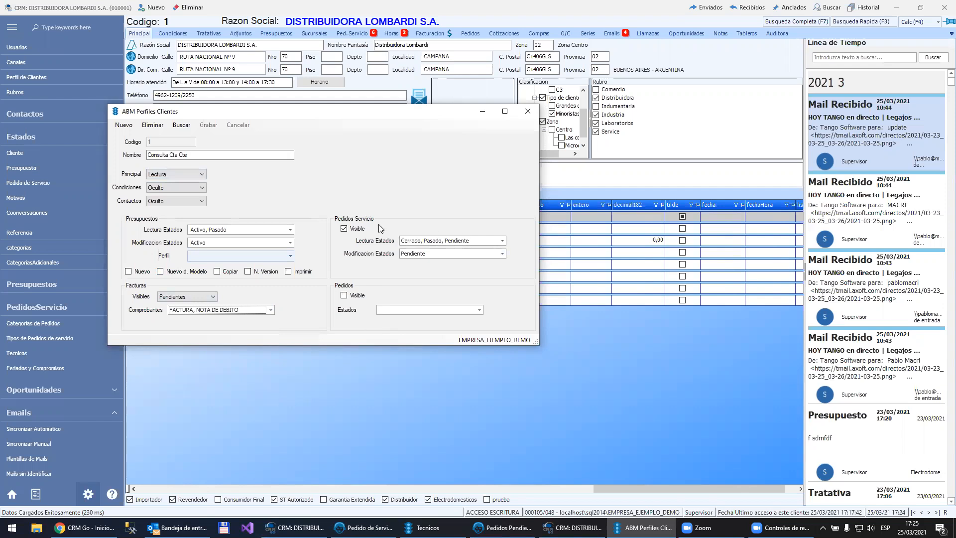
Step: Set the profile's readable service order states to Confirmado, Pasado and Pendiente, and review the choices for modifiable states
left_click(503, 240)
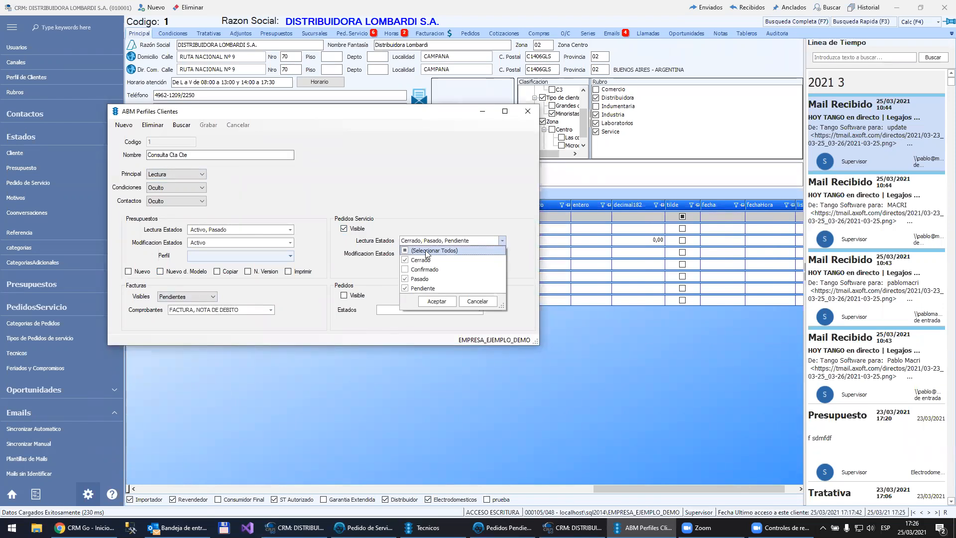
left_click(379, 256)
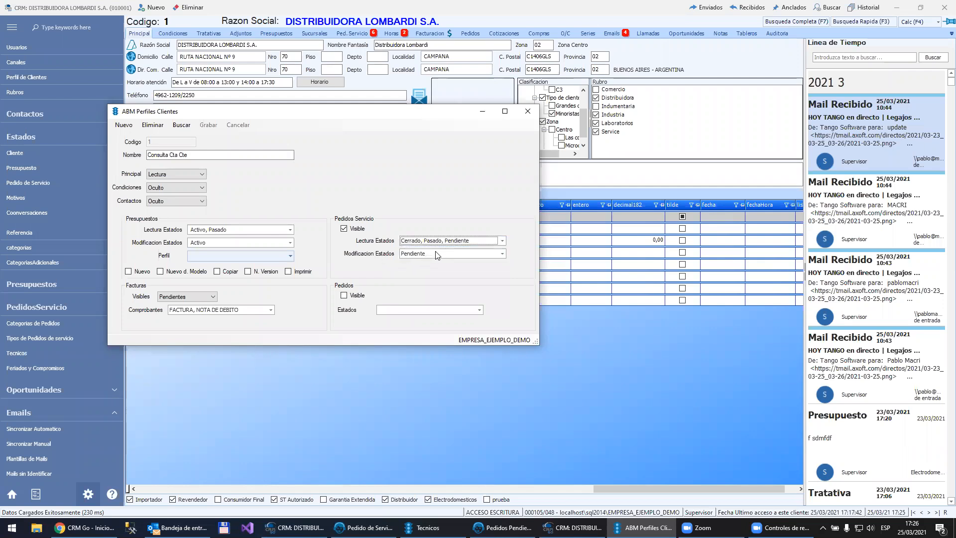
left_click(501, 241)
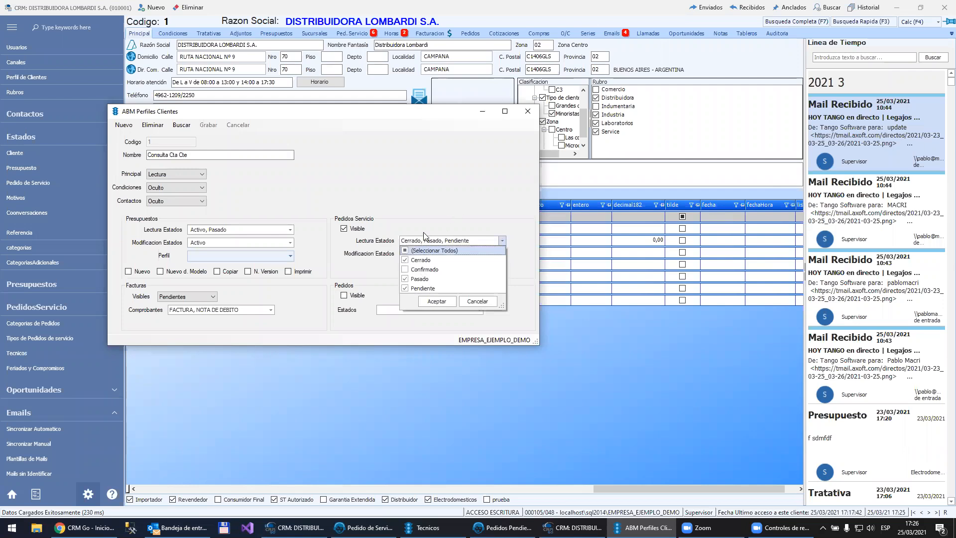
left_click(405, 270)
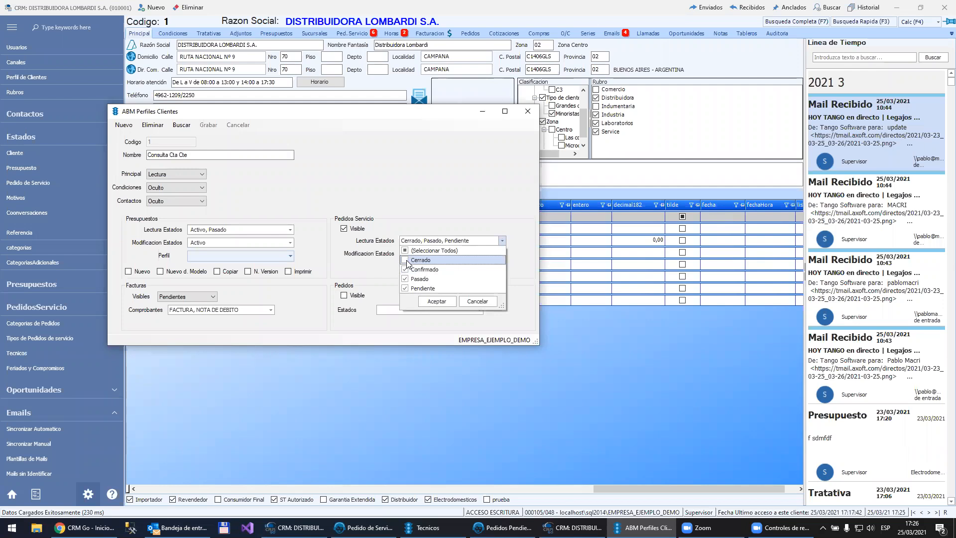
left_click(437, 301)
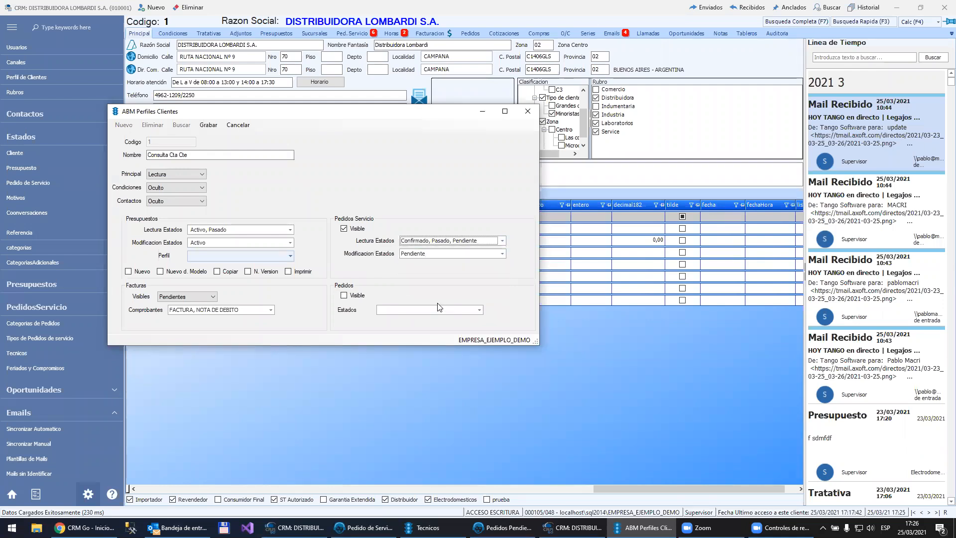
left_click(502, 253)
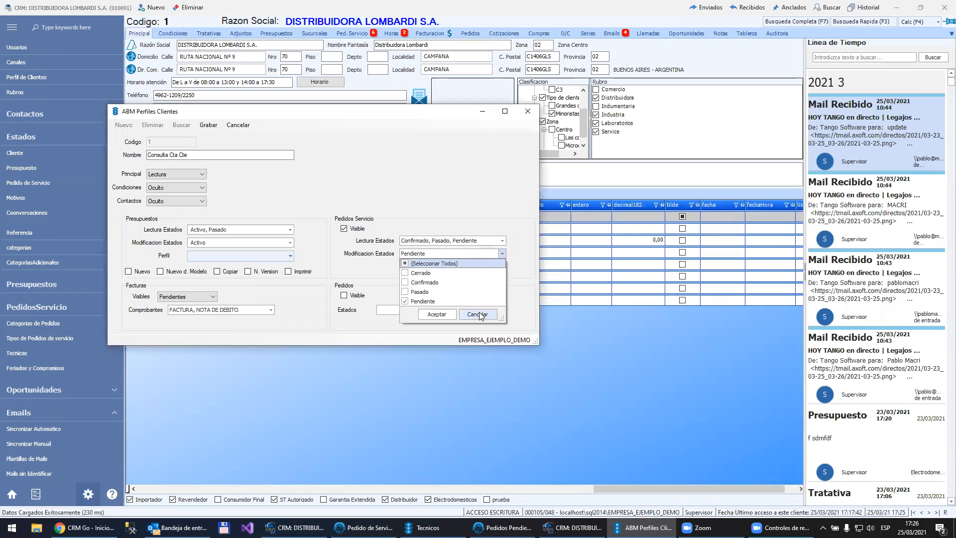
left_click(471, 173)
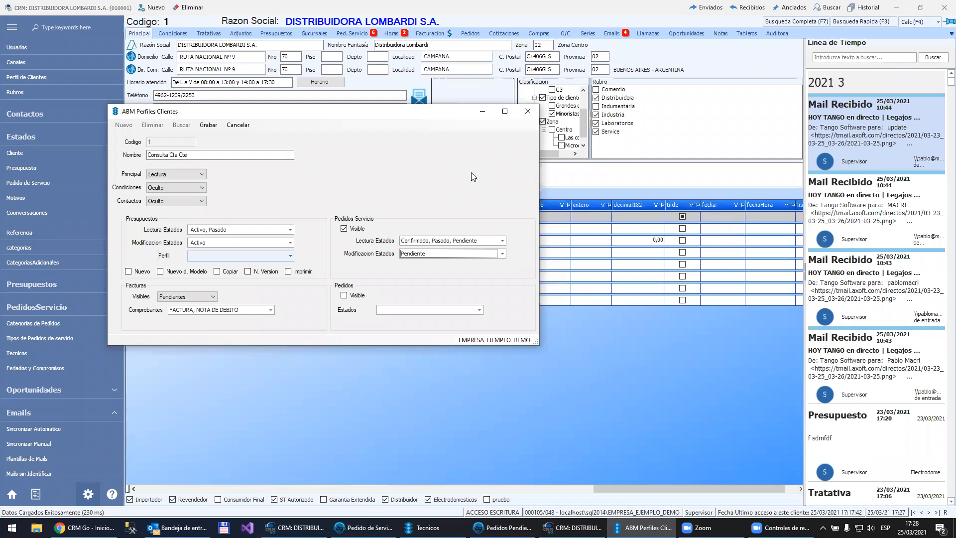
Step: Save the client profile, switch to CRM Go, close the pending orders page and log in with the contact's account
left_click(205, 126)
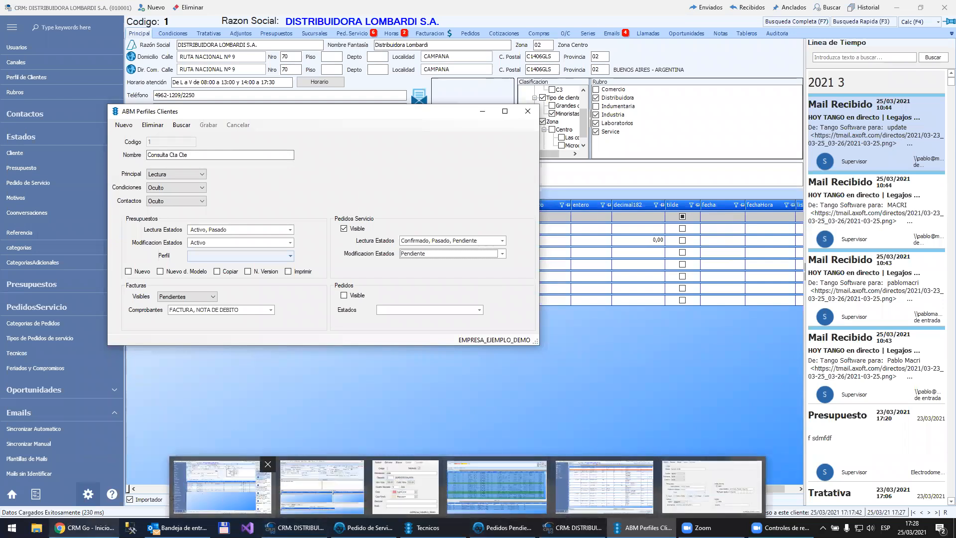
mouse_move(88, 528)
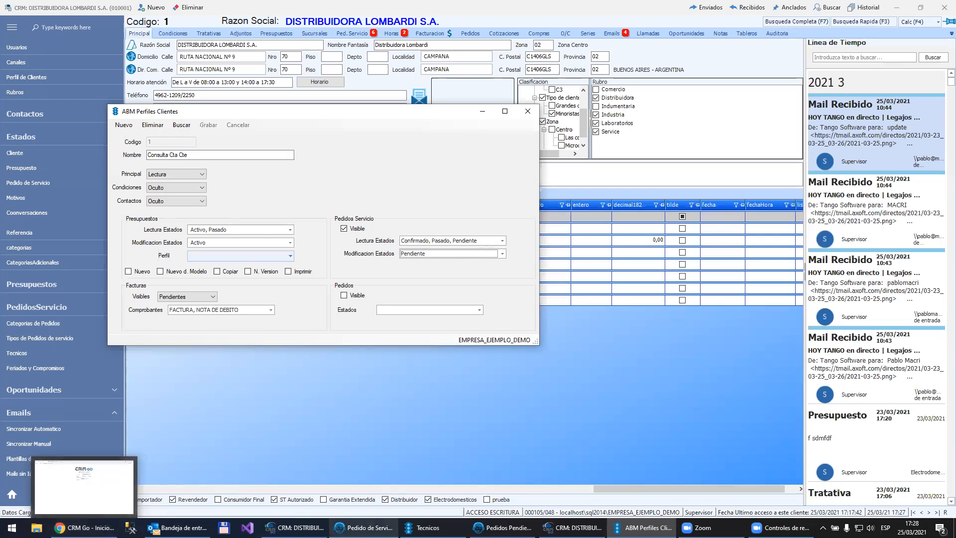
left_click(363, 528)
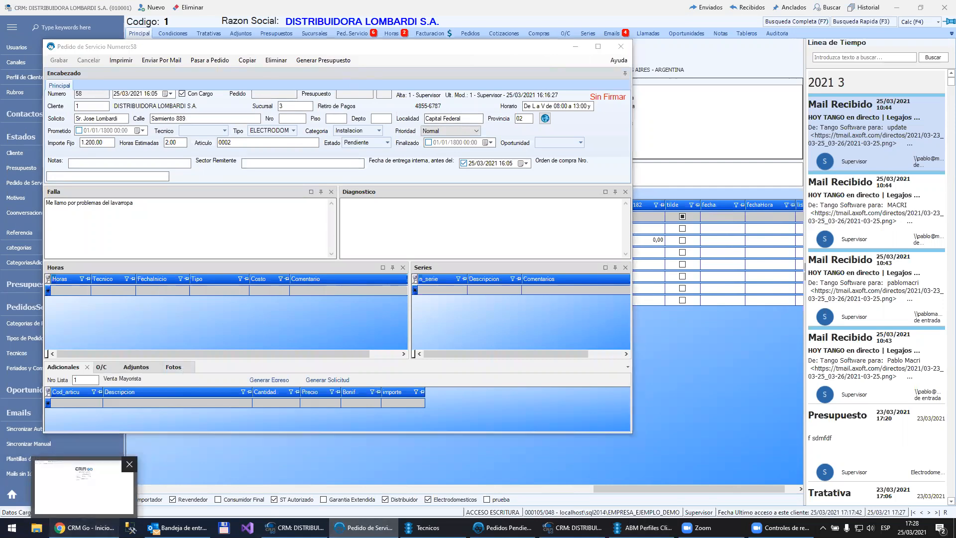
left_click(84, 527)
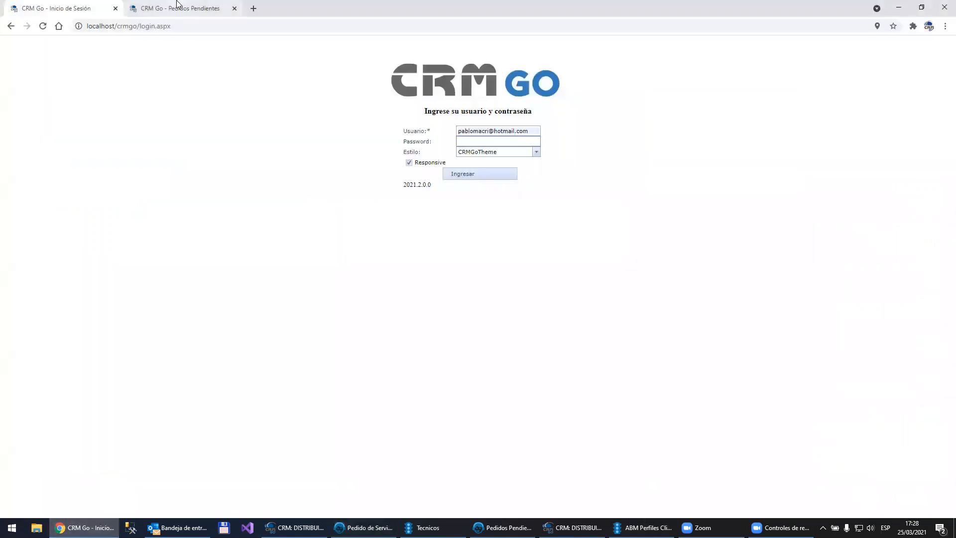
left_click(235, 9)
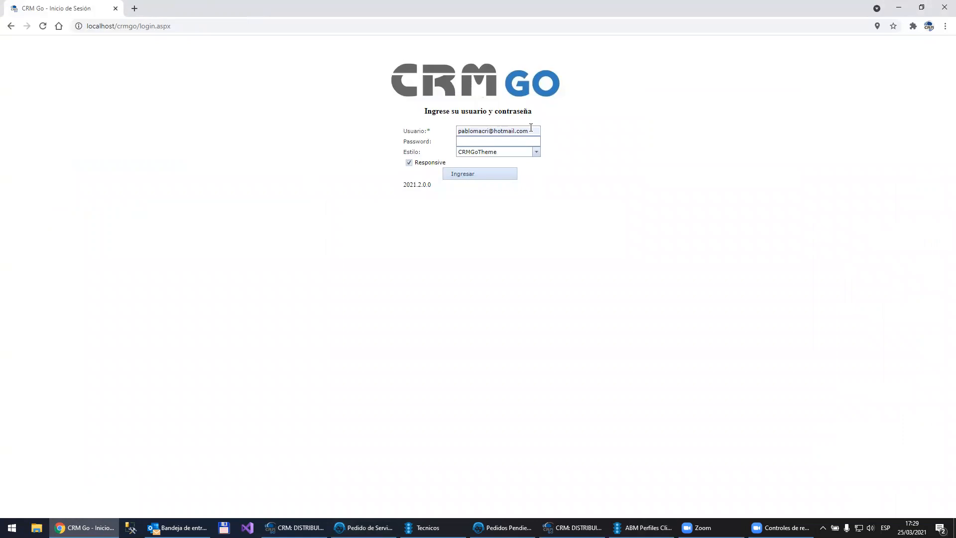
left_click(467, 172)
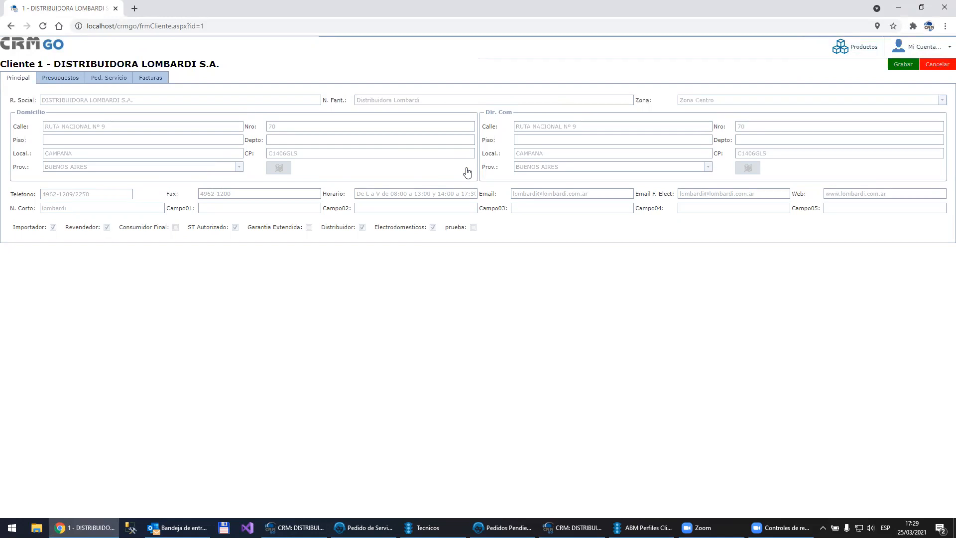
Step: Switch to the client profile window and review the access level choices for Principal and Condiciones
left_click(643, 527)
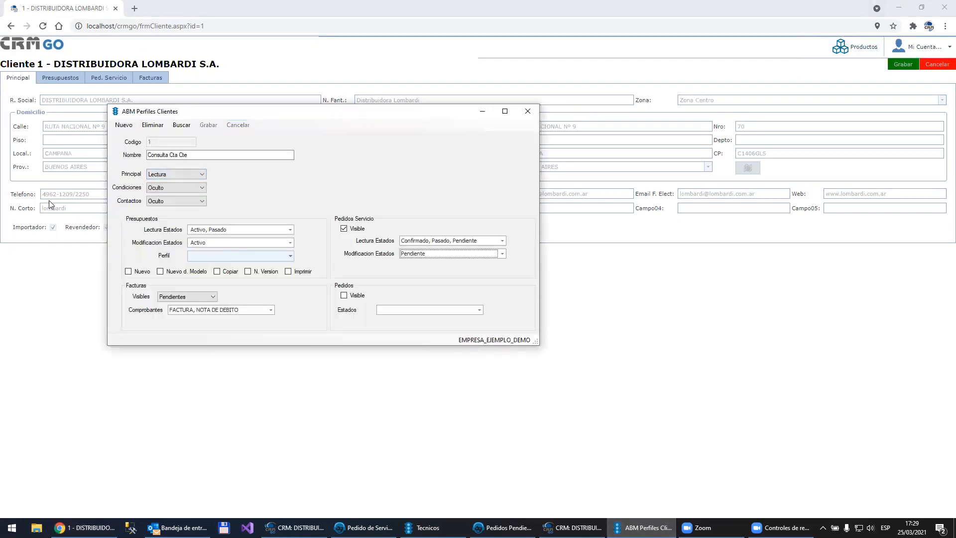
left_click(192, 176)
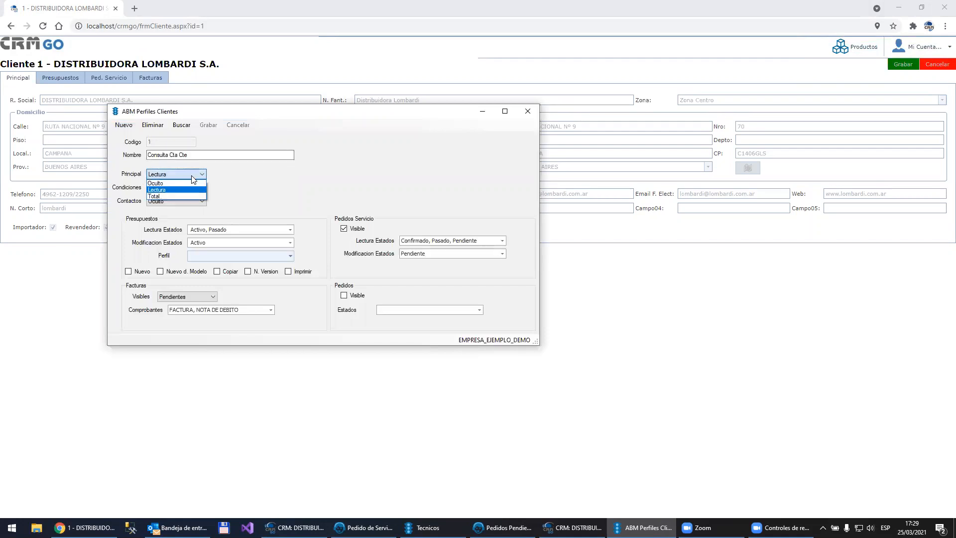
left_click(243, 196)
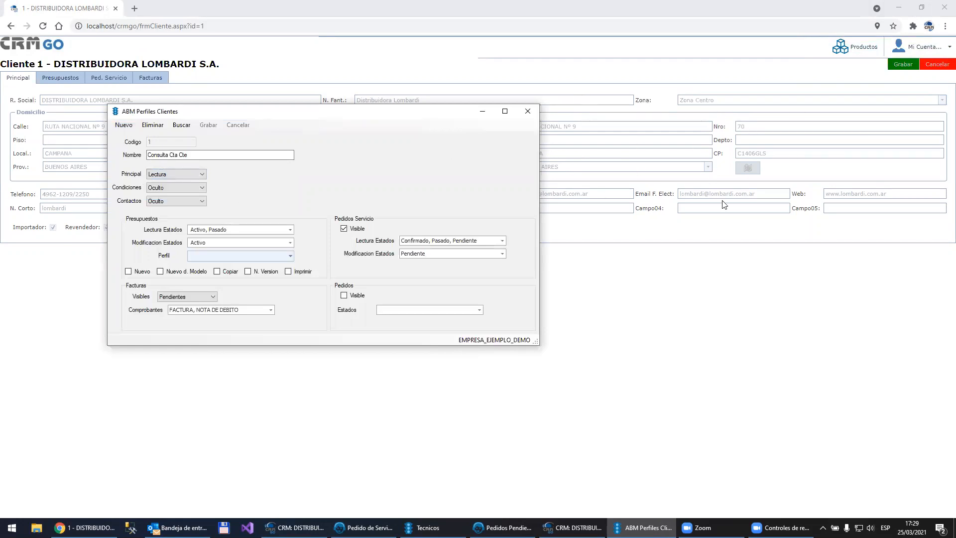
left_click(154, 188)
left_click(161, 194)
Step: Look through DISTRIBUIDORA LOMBARDI S.A.'s quotes, service orders and invoices in CRM Go, and return to the service orders
left_click(64, 78)
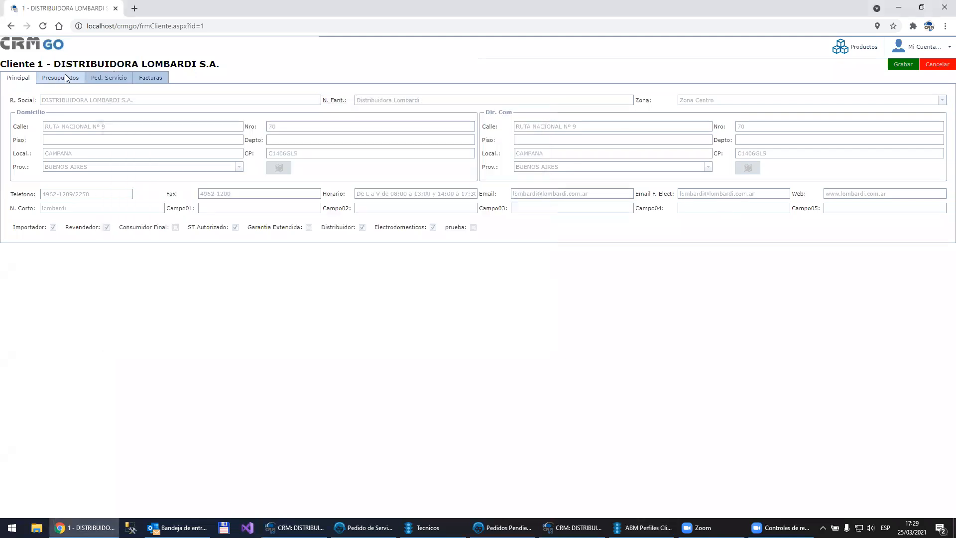
left_click(96, 75)
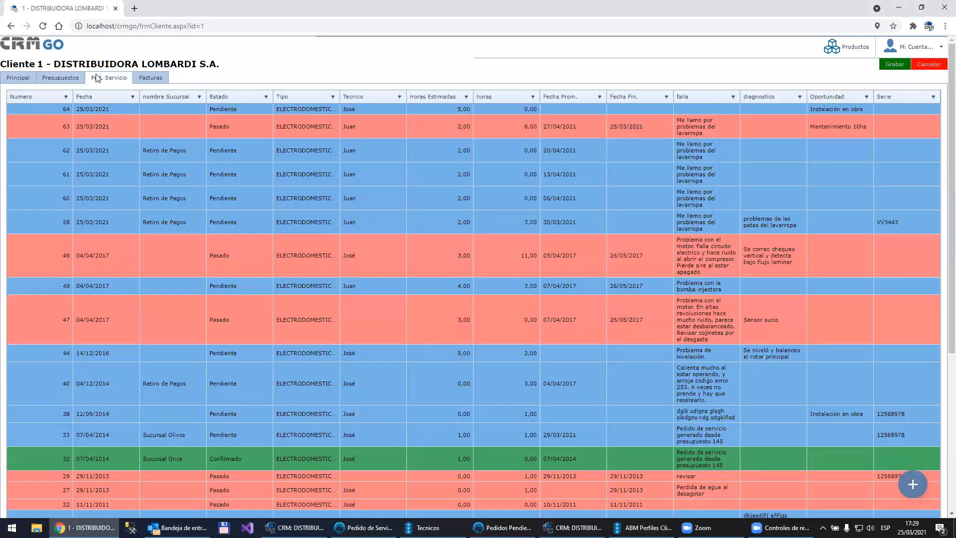
left_click(158, 77)
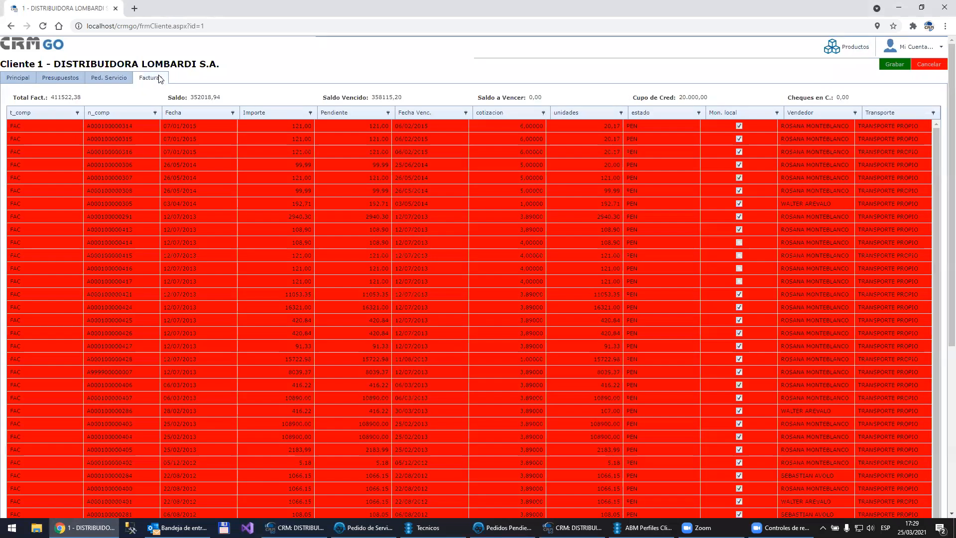
left_click(120, 81)
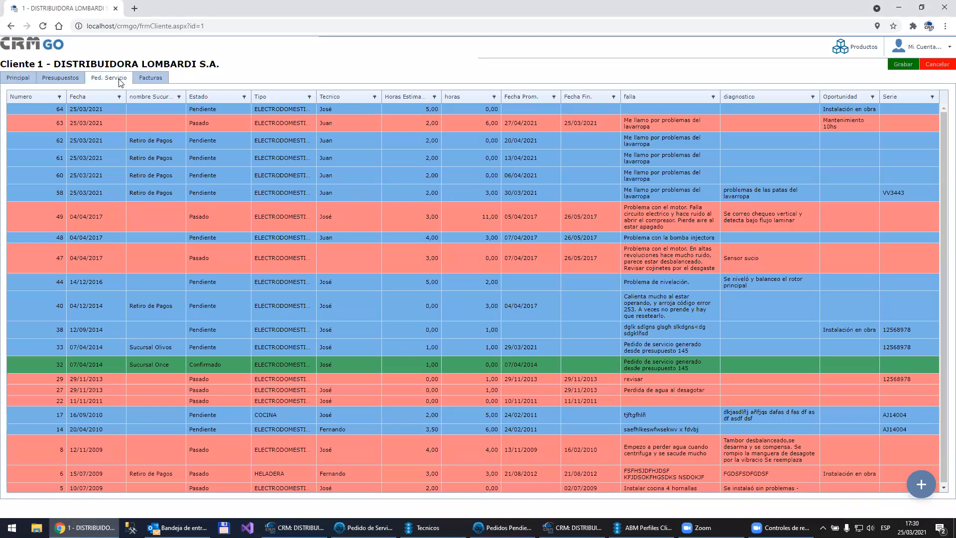
Step: Check the profile's service order states, and examine the Pasado order with the Mantenimiento 10hs opportunity in CRM Go before closing it
left_click(644, 527)
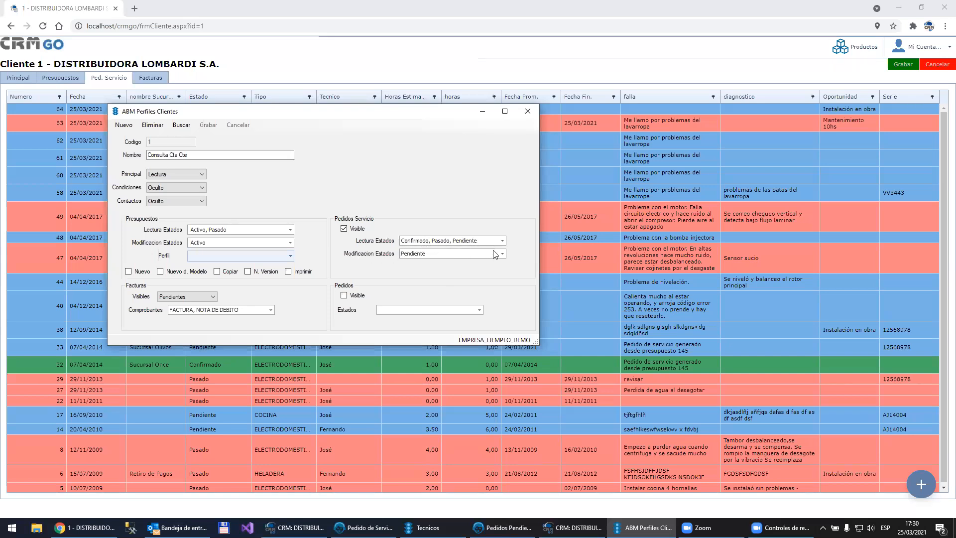
left_click(664, 60)
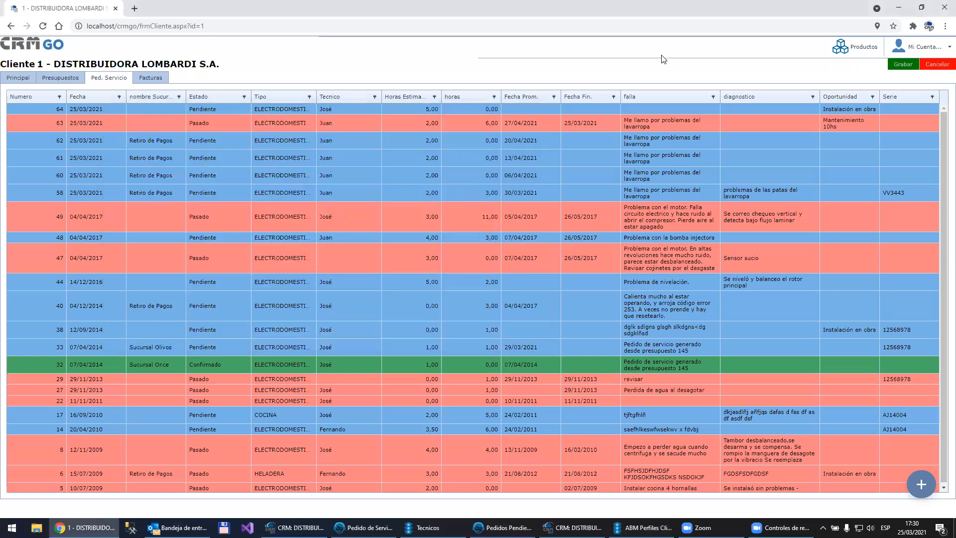
left_click(229, 122)
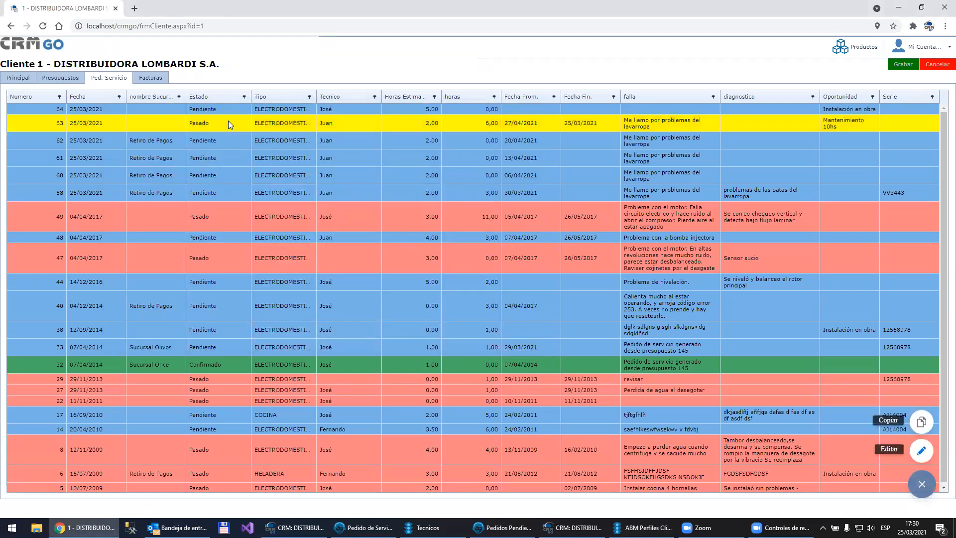
left_click(922, 451)
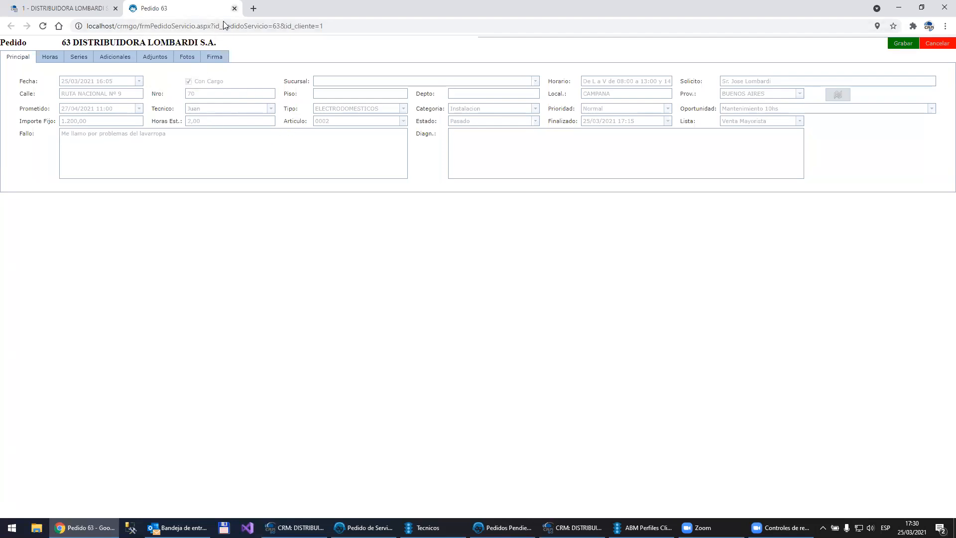
key("ctrl+w")
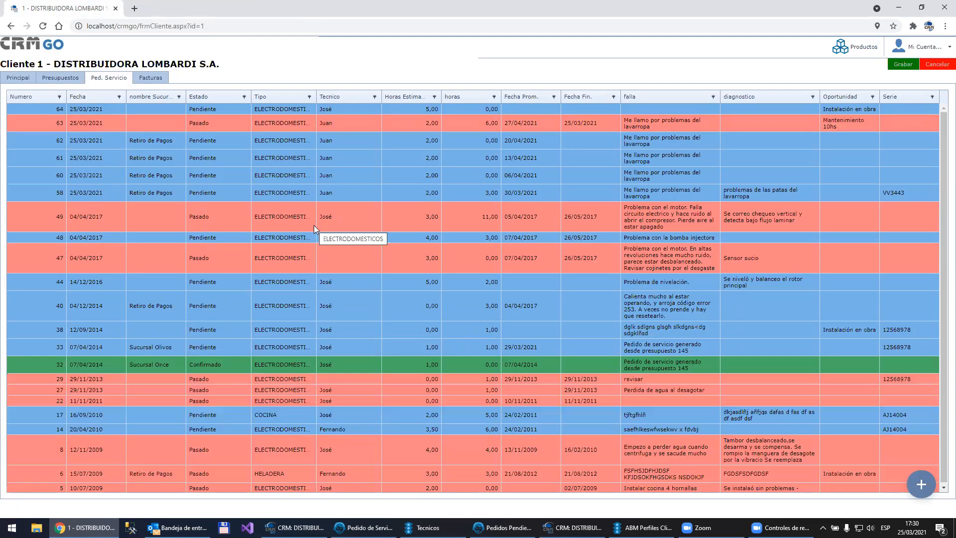
Step: Open the newest Pendiente service order, with the Instalación en obra opportunity, for editing
left_click(205, 107)
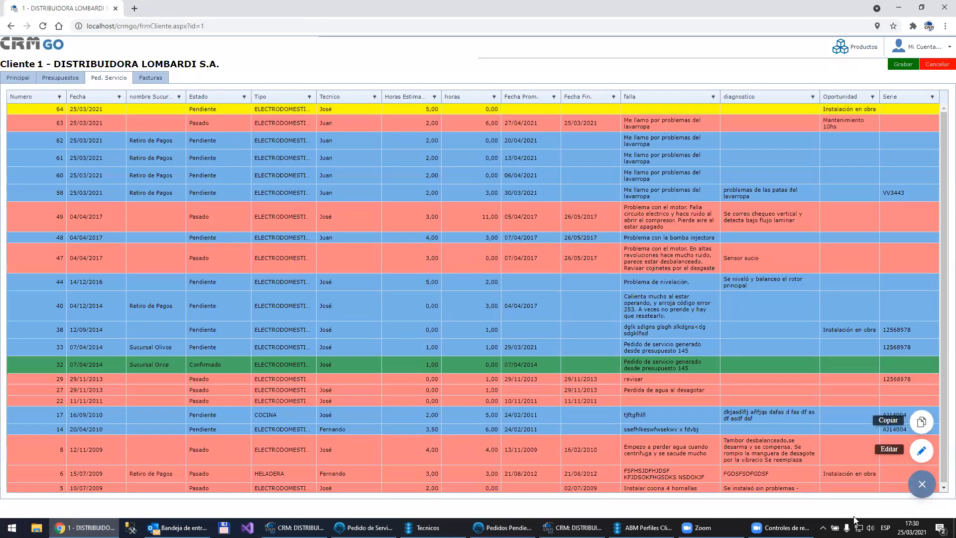
left_click(923, 484)
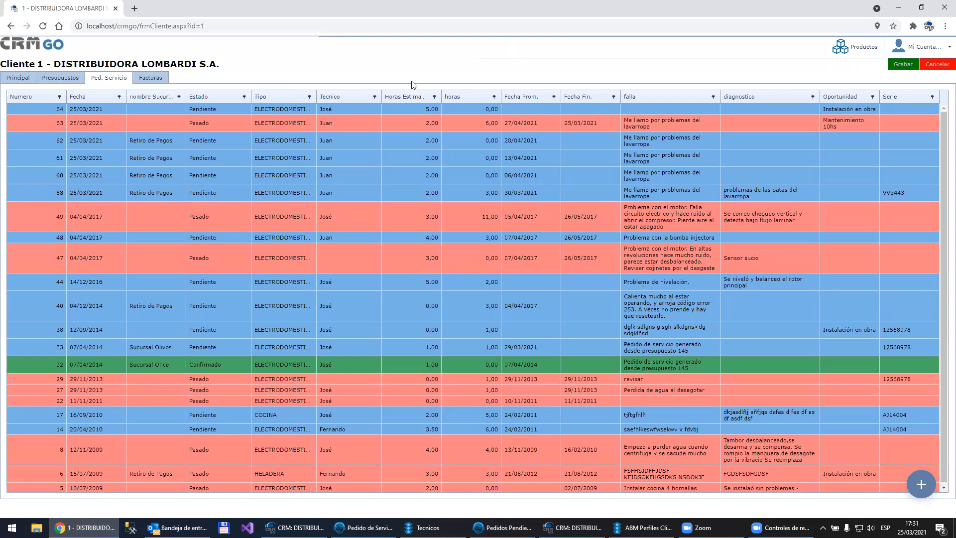
left_click(271, 109)
mouse_move(921, 484)
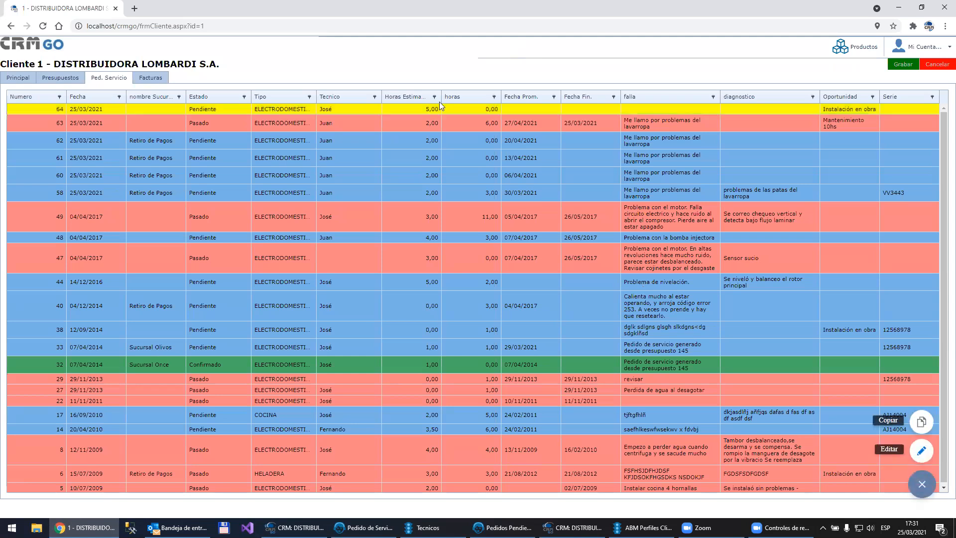
left_click(921, 451)
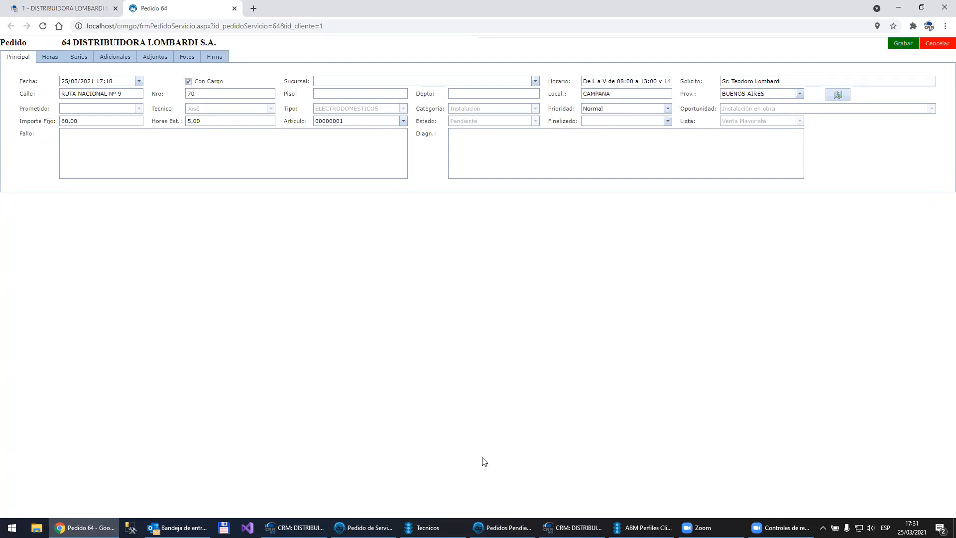
Step: In the desktop CRM, open the CLIENTES WEB label replacements for FrmPedidosServicio and set cbCategoriaPedidoServicio to OCULTO
left_click(294, 528)
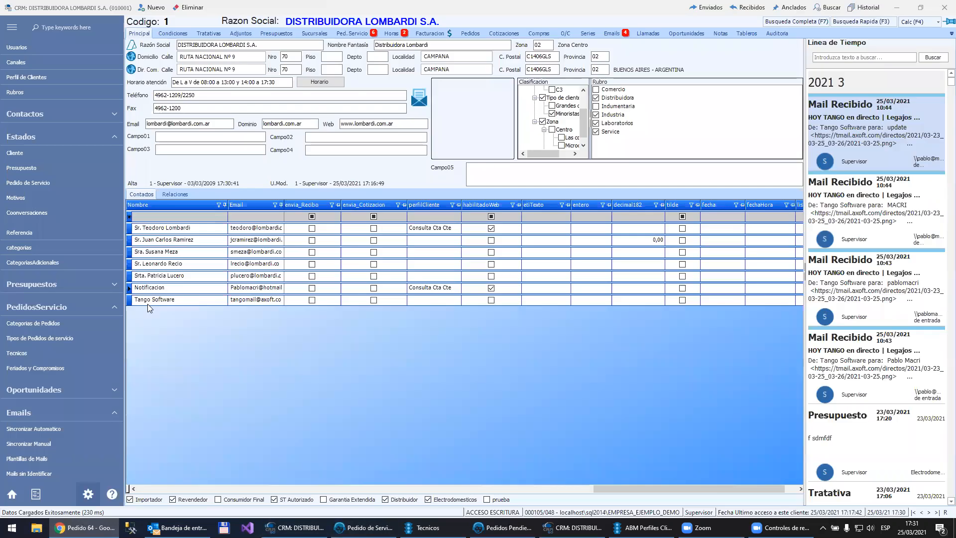
scroll(48, 434, "down", 5)
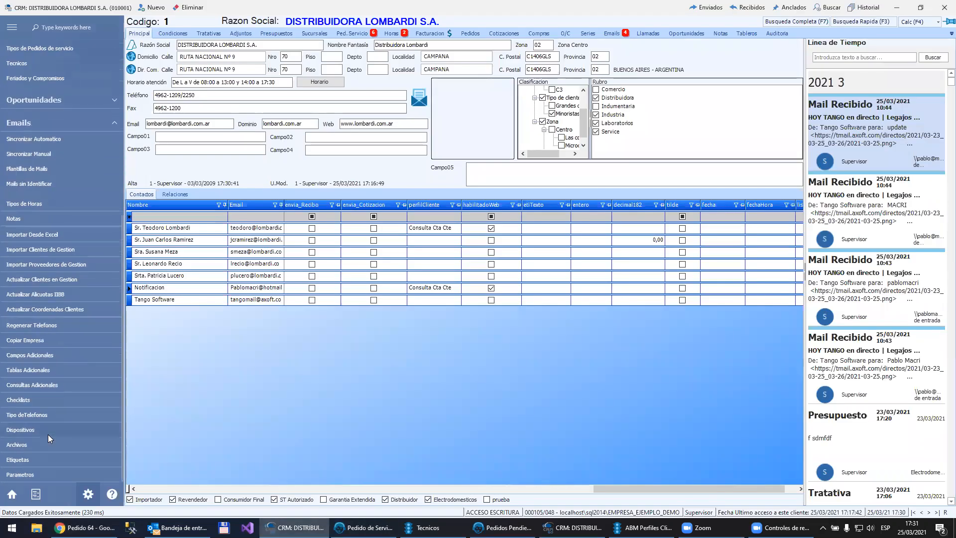
left_click(26, 458)
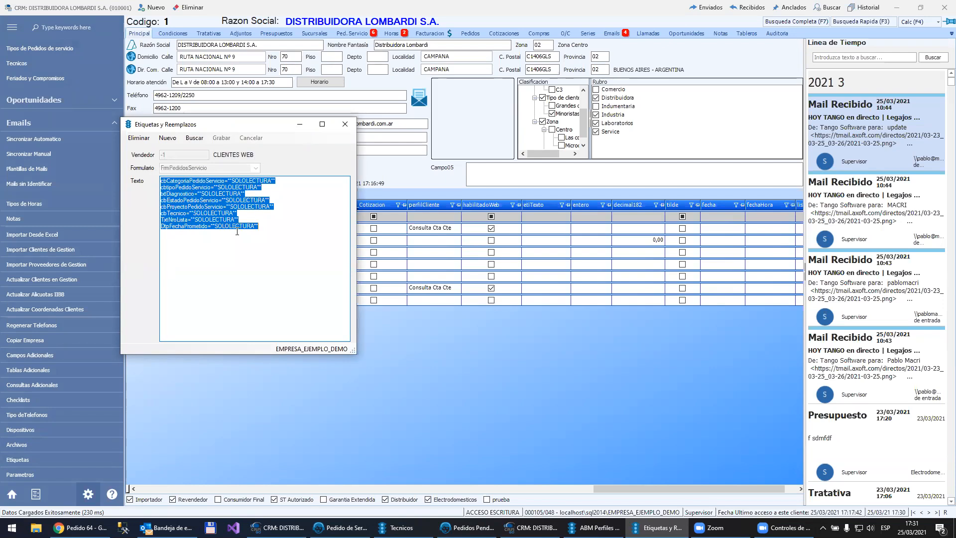
left_click(272, 181)
key("shift+Left")
key("shift+Left")
key("shift+Left")
key("shift+Left")
key("shift+Left")
key("shift+Left")
key("shift+Left")
key("shift+Left")
key("shift+Left")
key("shift+Left")
key("shift+Left")
type("OCULTO")
Step: Set the replacements for cbtipoPedidoServicio, txtDiagnostico, cbEstadoPedidoServicio and cbProyectoPedidoServicio to OCULTO
key("shift+Left")
key("shift+Left")
key("shift+Left")
key("shift+Left")
key("shift+Left")
key("shift+Left")
key("shift+Left")
key("shift+Left")
key("ctrl+c")
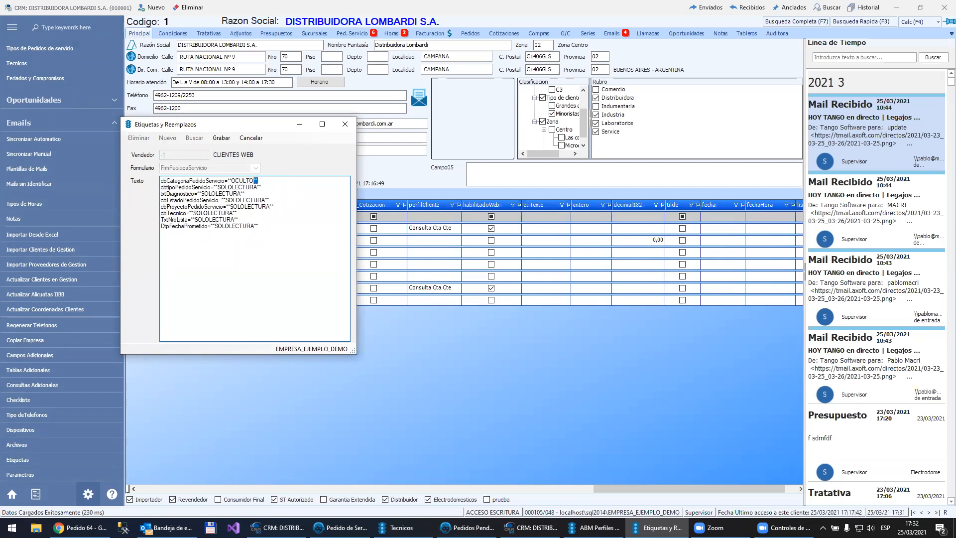
left_click(272, 180)
key("shift+End")
key("ctrl+v")
key("shift+Left")
key("shift+Left")
key("shift+Left")
key("shift+Left")
key("shift+Left")
key("shift+Left")
key("shift+Left")
key("shift+Left")
key("shift+Left")
key("shift+Left")
key("shift+Left")
key("shift+Left")
key("shift+Left")
key("ctrl+v")
key("shift+Left")
key("shift+Left")
key("shift+Left")
key("shift+Left")
key("shift+Left")
key("shift+Left")
key("shift+Left")
key("shift+Left")
key("shift+Left")
key("shift+Left")
key("shift+Left")
key("shift+Left")
key("shift+Left")
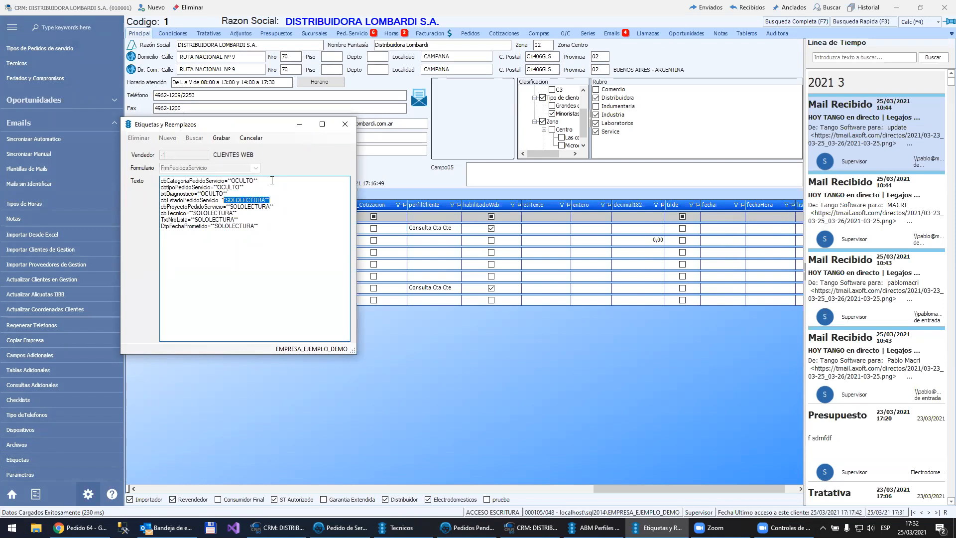
key("ctrl+v")
key("shift+Left")
Step: Set the replacements for cbTecnico, TxtNroLista and DtpFechaPrometido to OCULTO and save the label replacements
key("shift+Left")
key("shift+Left")
key("shift+Left")
key("shift+Left")
key("shift+Left")
key("shift+Left")
key("shift+Left")
key("shift+Left")
key("shift+Left")
key("shift+Left")
key("shift+Left")
key("shift+Left")
type("\"\"OCULTO\"\"")
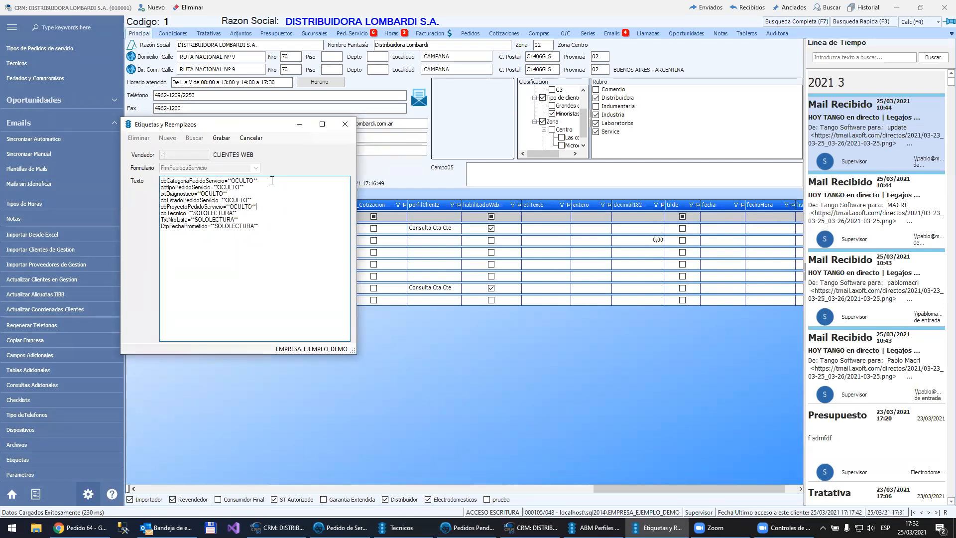
key("shift+Left")
key("shift+Left")
key("shift+Left")
key("shift+Left")
key("shift+Left")
key("shift+Left")
key("shift+Left")
key("shift+Left")
key("shift+Left")
key("shift+Left")
key("shift+Left")
key("shift+Left")
key("shift+Left")
key("ctrl+v")
key("Down")
key("End")
key("shift+Left")
key("shift+Left")
key("shift+Left")
key("shift+Left")
key("shift+Left")
key("shift+Left")
key("shift+Left")
key("shift+Left")
key("shift+Left")
key("shift+Left")
key("shift+Left")
key("shift+Left")
key("shift+Left")
key("ctrl+v")
key("Down")
key("End")
key("shift+Left")
key("shift+Left")
key("shift+Left")
key("shift+Left")
key("shift+Left")
key("shift+Left")
key("shift+Left")
key("shift+Left")
key("shift+Left")
key("shift+Left")
key("shift+Left")
key("shift+Left")
key("shift+Left")
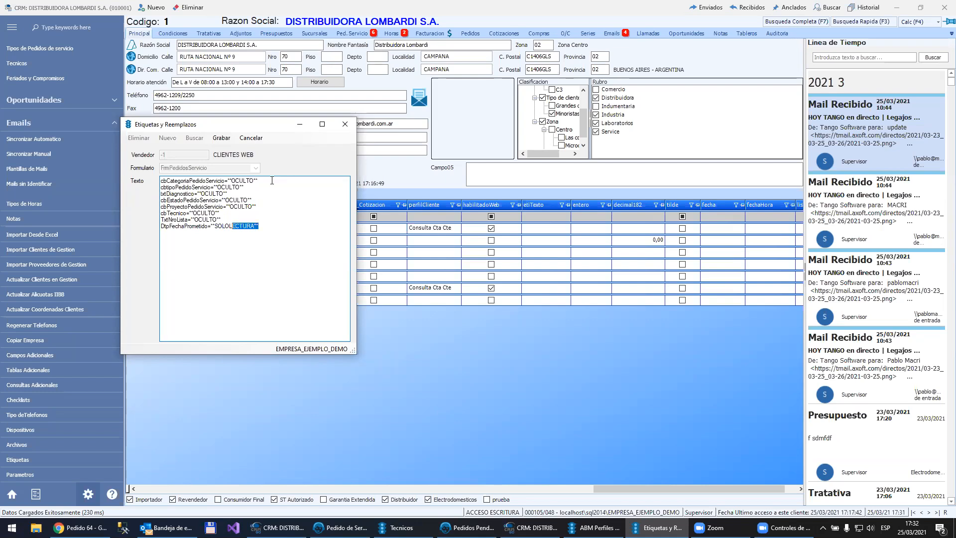
key("ctrl+v")
left_click(218, 138)
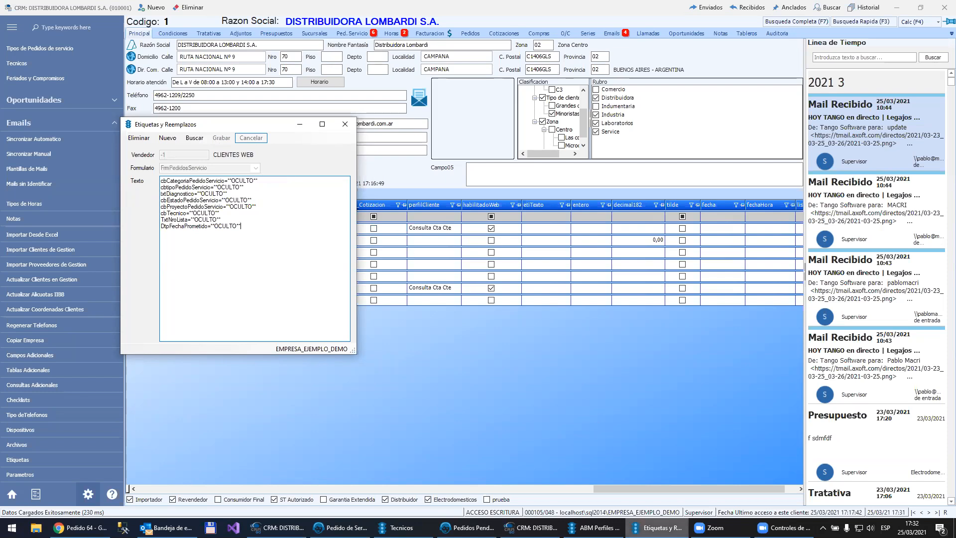
Step: Switch to CRM Go, log in again with the contact's account and show the client's service orders
mouse_move(81, 528)
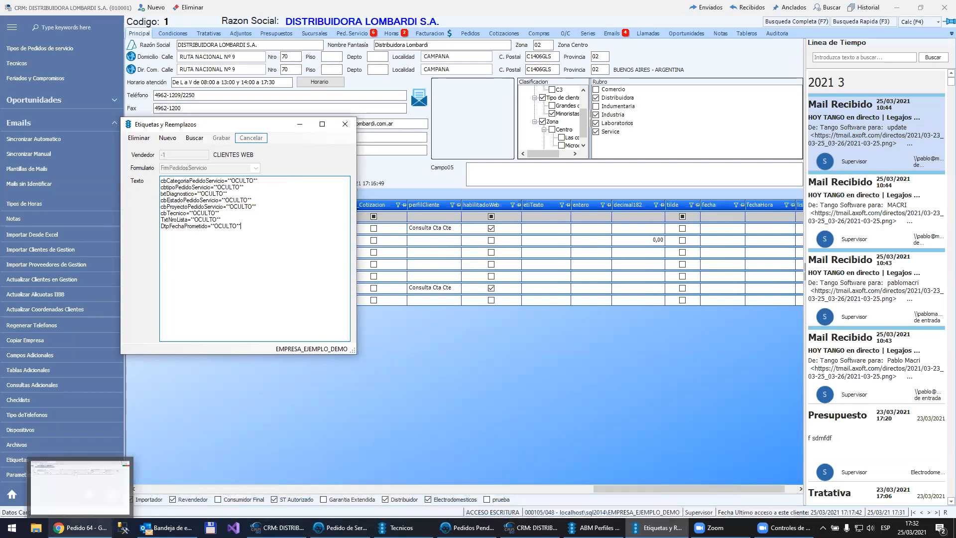
left_click(80, 486)
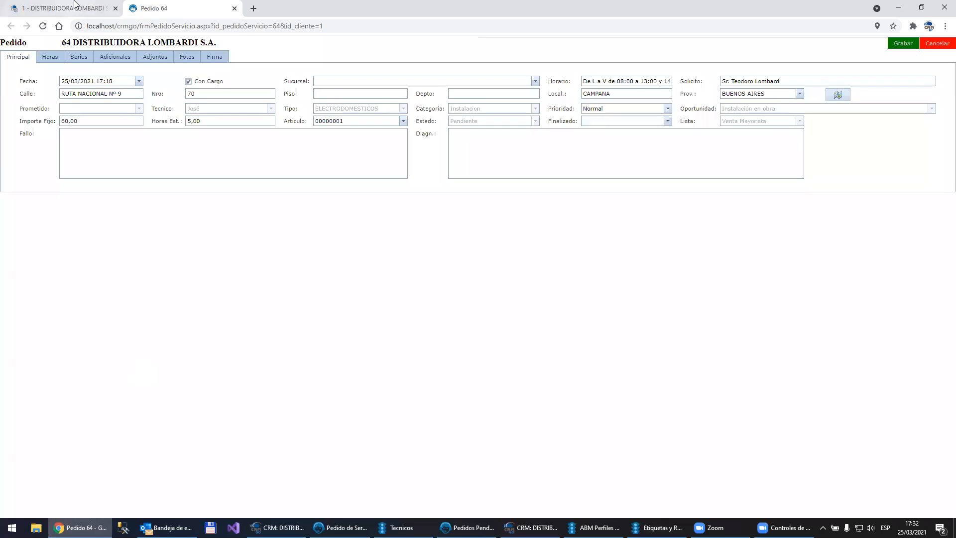
left_click(75, 8)
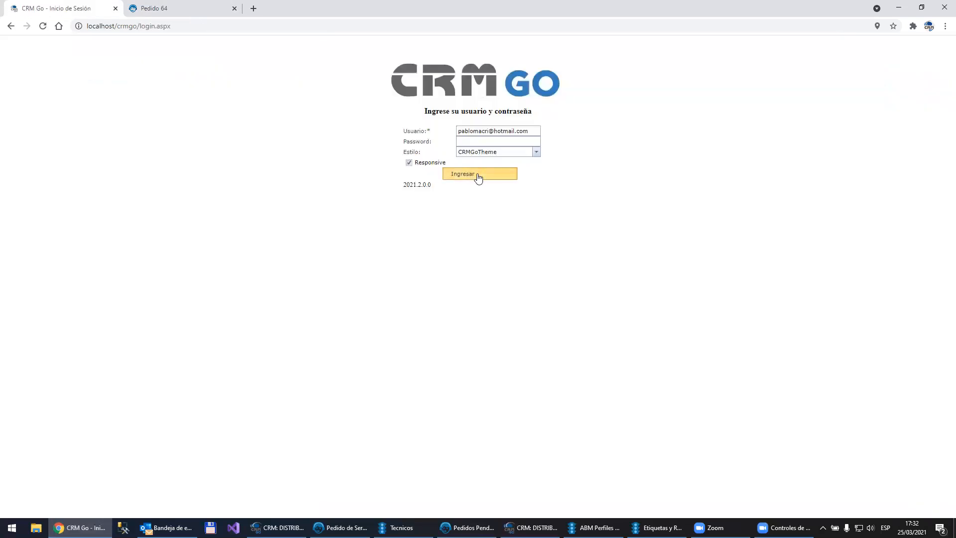
left_click(478, 176)
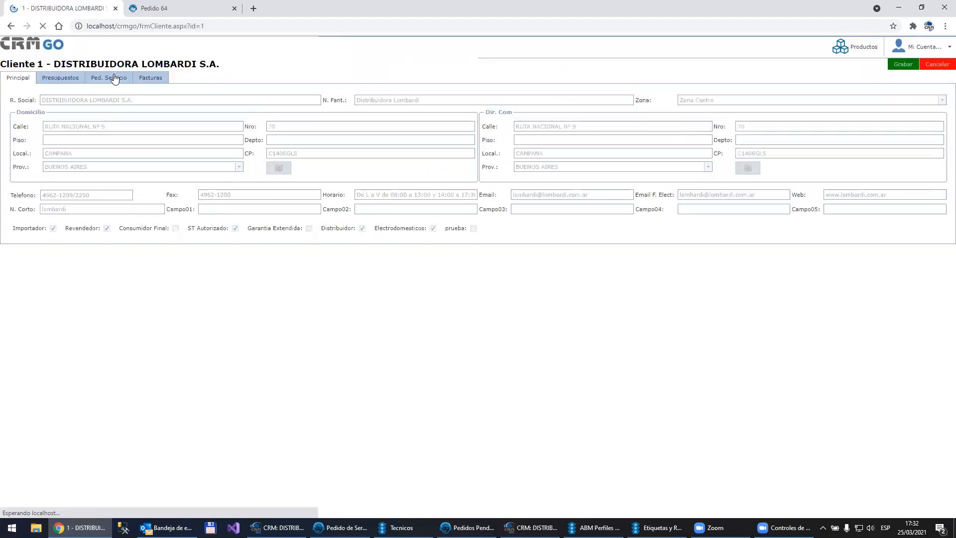
left_click(113, 77)
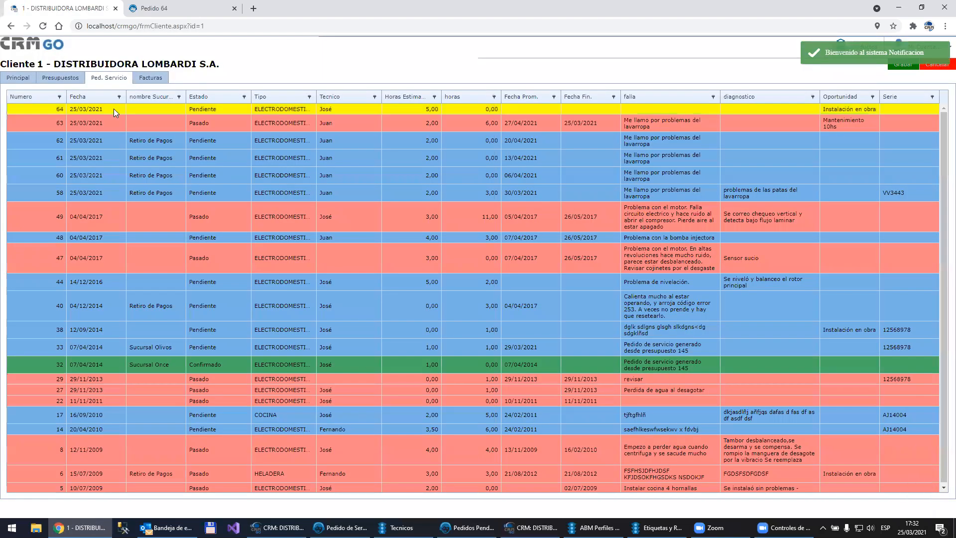
Step: Open service order 64 and compare its visible fields with the copy of the same order opened before the label changes
left_click(921, 450)
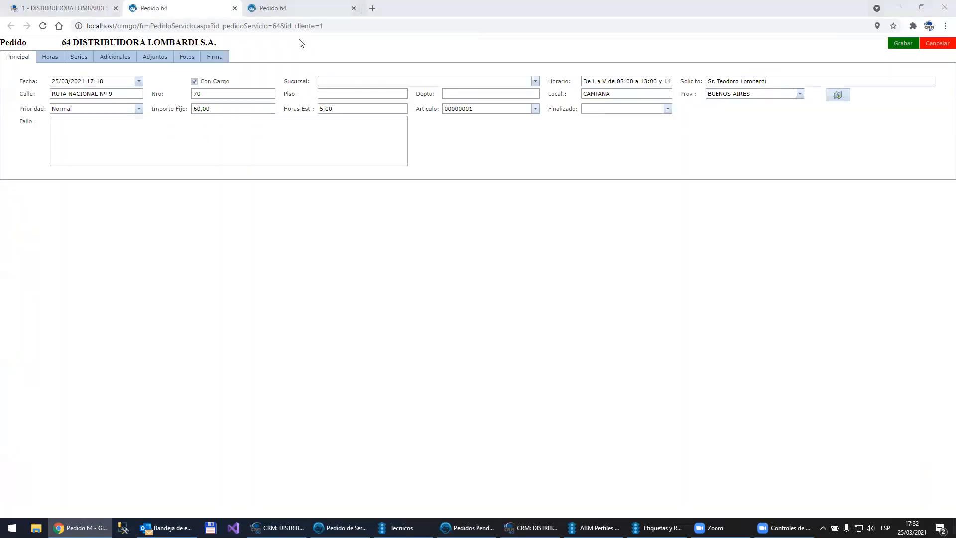
left_click(300, 8)
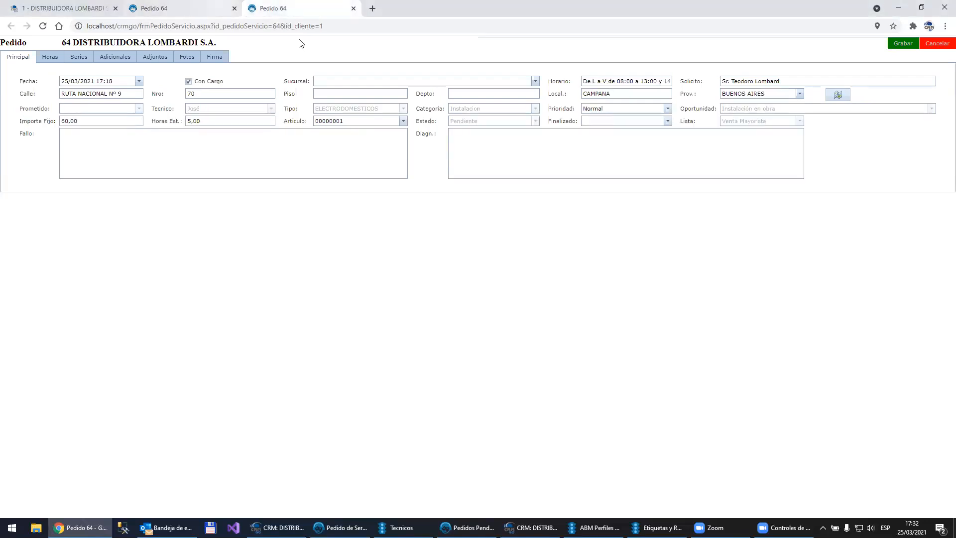
left_click(193, 10)
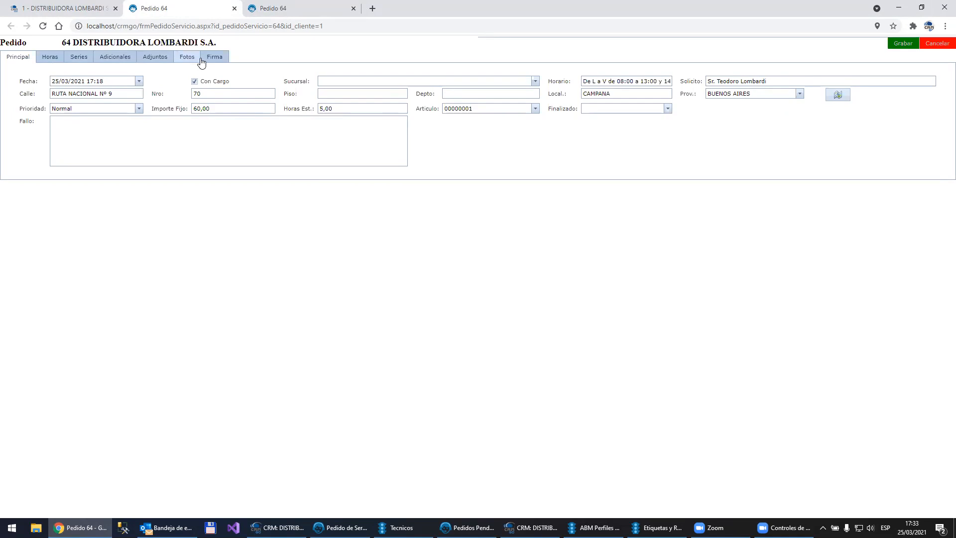
left_click(134, 149)
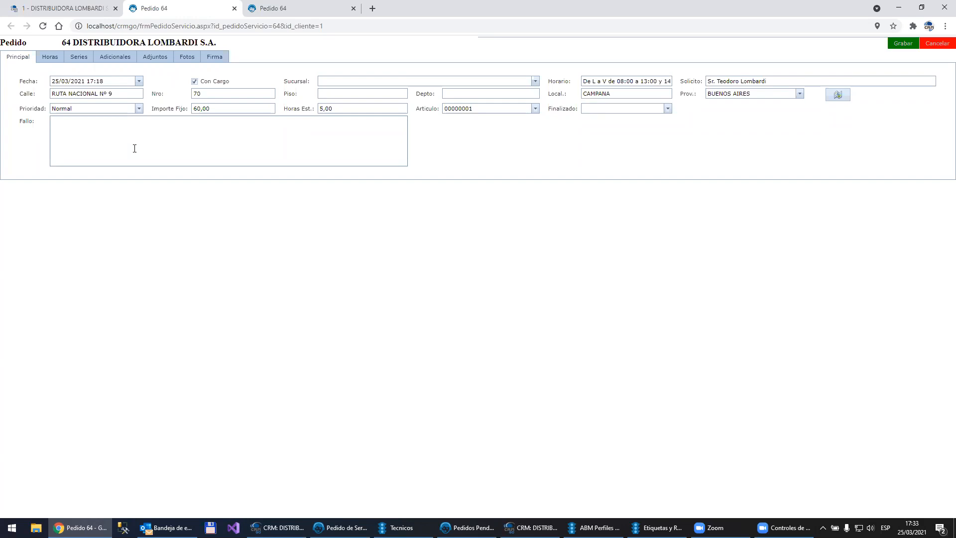
Step: Return to the client's service order list and close both open copies of order 64
left_click(63, 4)
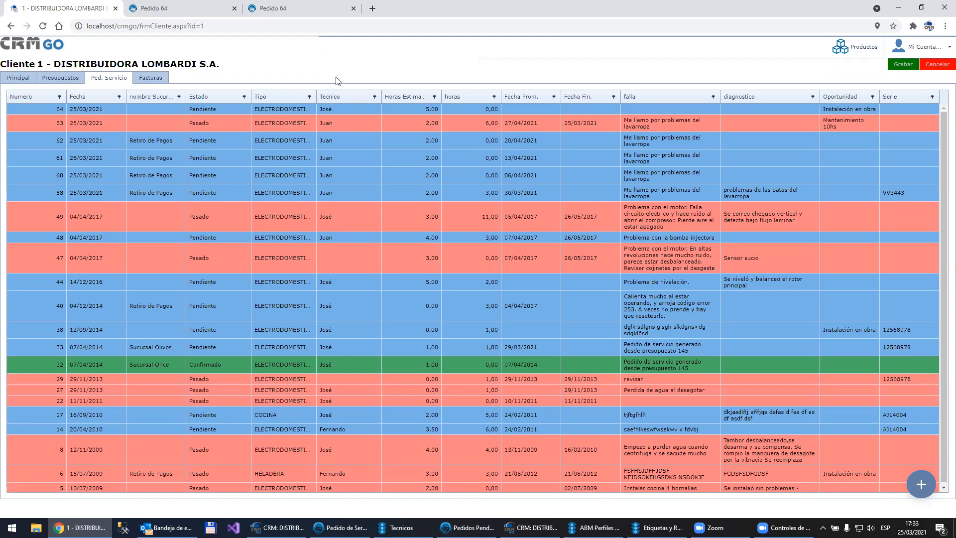
left_click(193, 5)
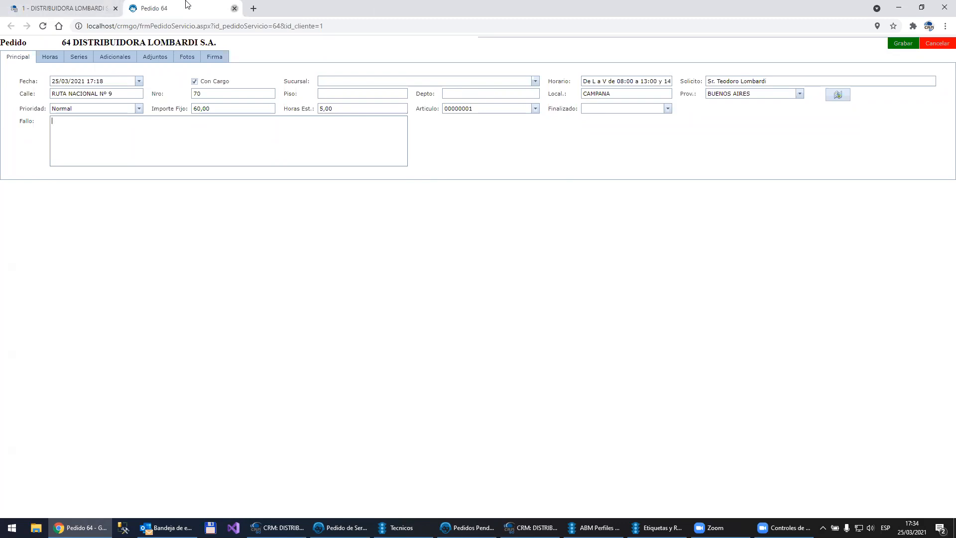
middle_click(185, 5)
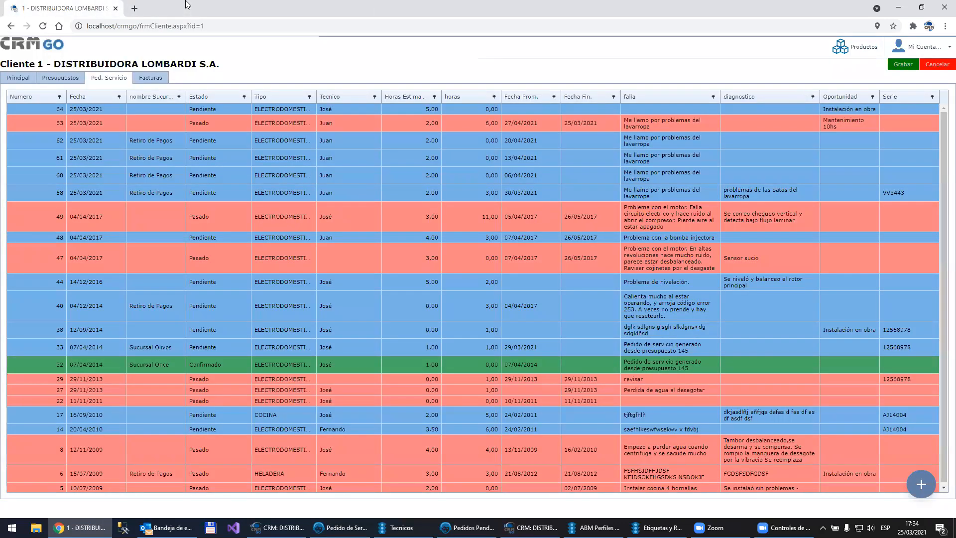